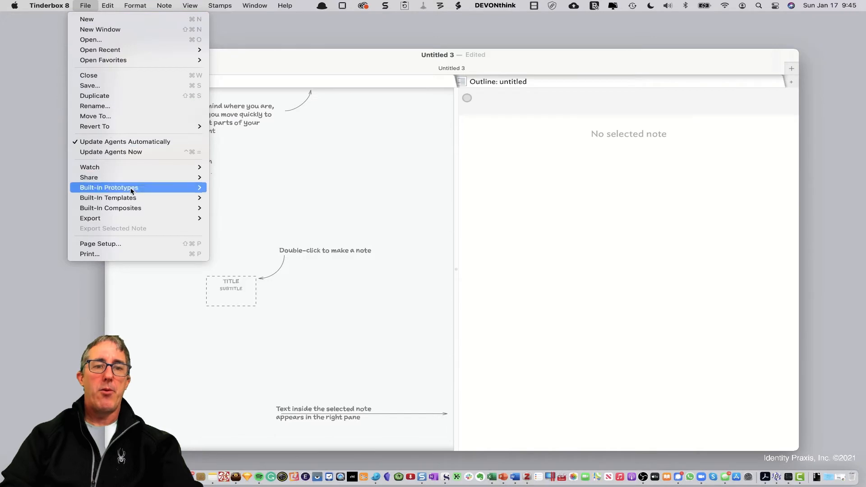
Add the built-in Person and Code prototypes, moving the Prototypes container lower-left on the map.
mouse_move(139, 188)
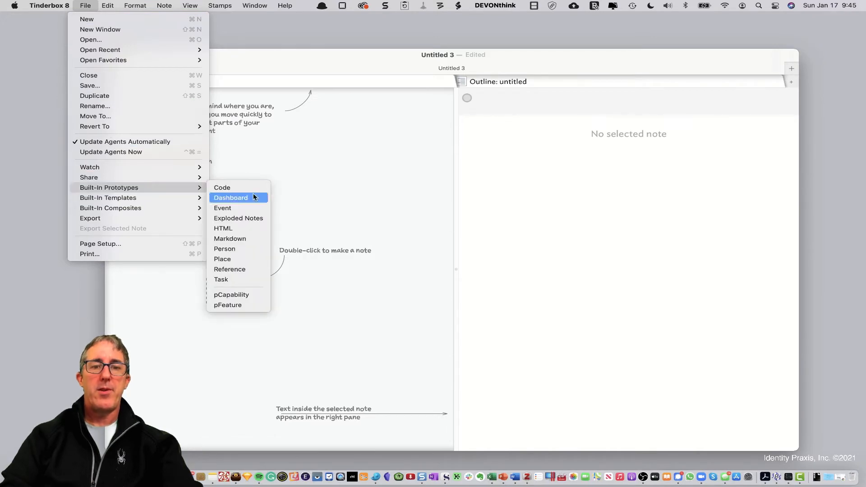
left_click(262, 253)
left_click_drag(307, 269, 257, 309)
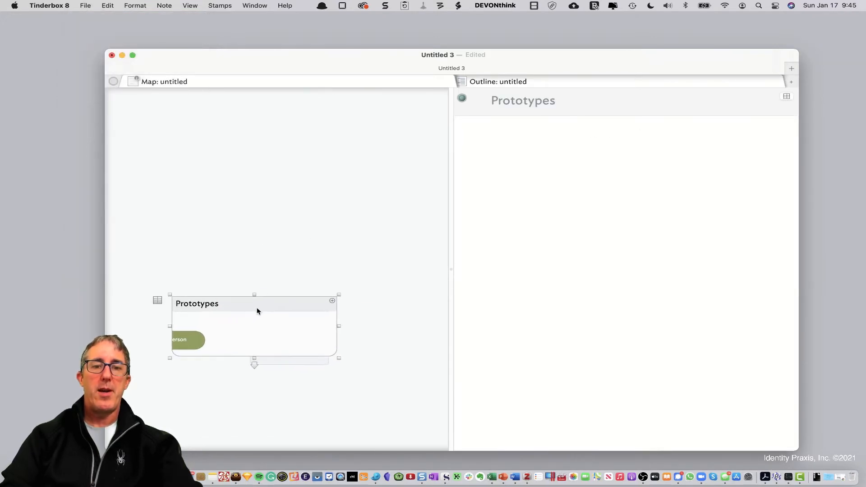
left_click(86, 6)
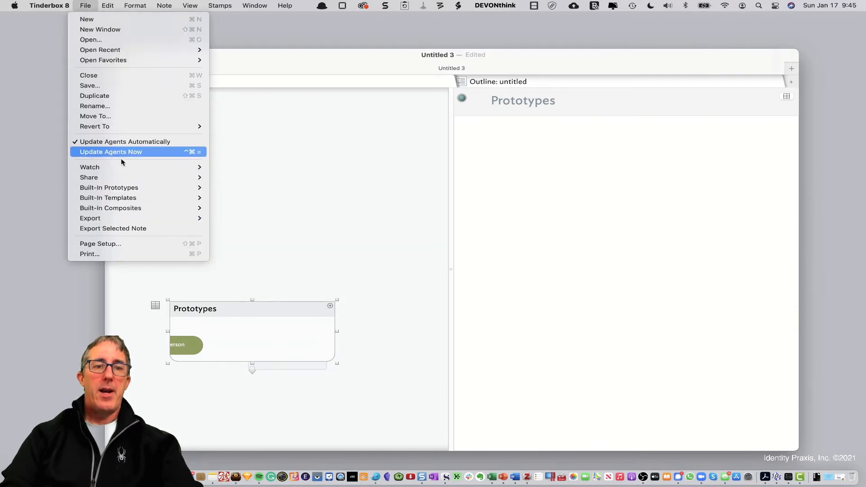
mouse_move(127, 179)
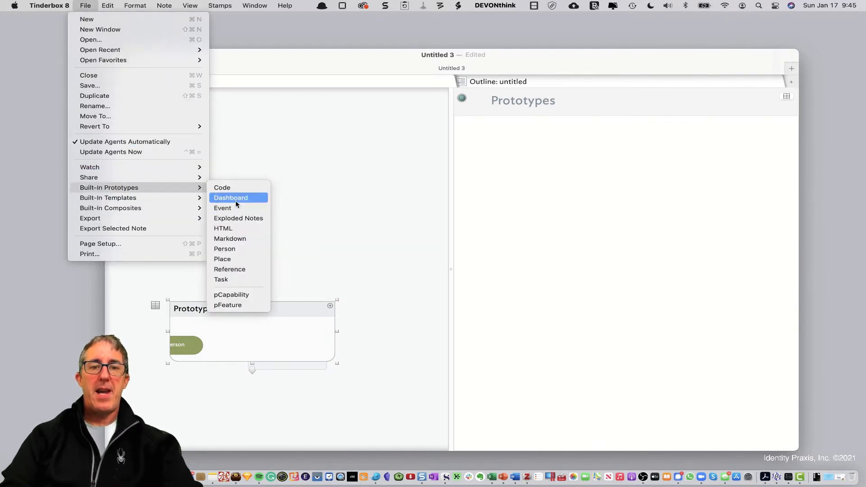
left_click(239, 188)
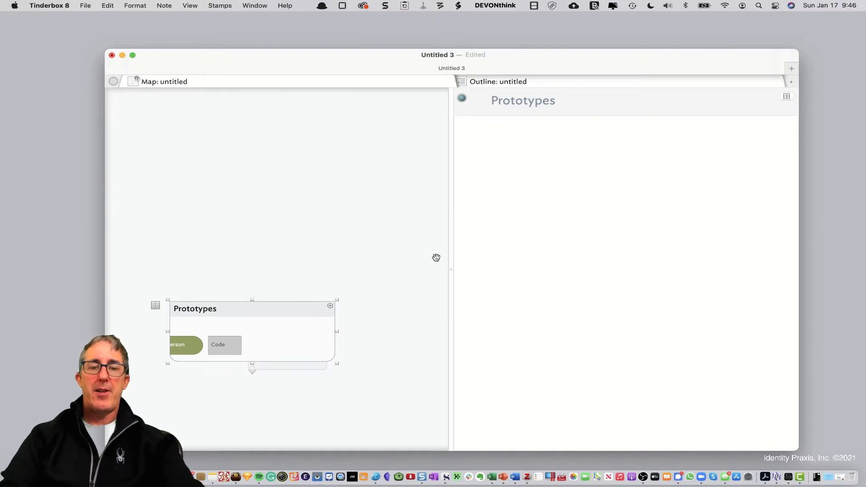
left_click_drag(294, 308, 287, 318)
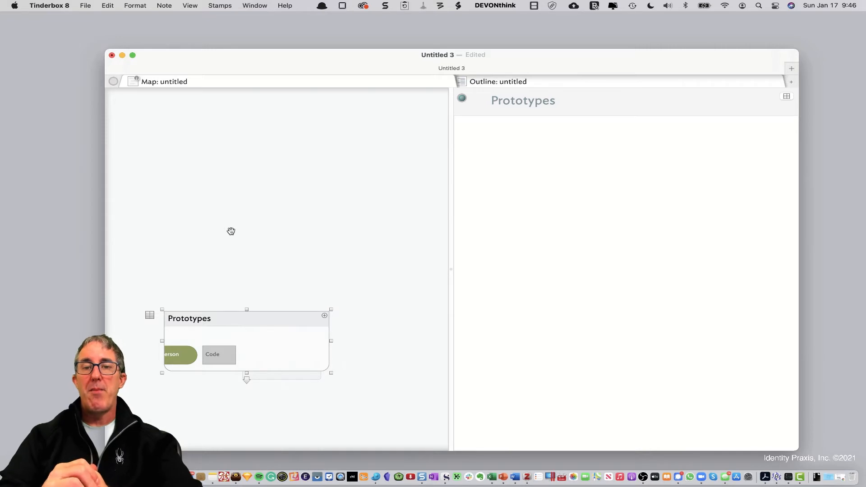
scroll(214, 234, "up", 3)
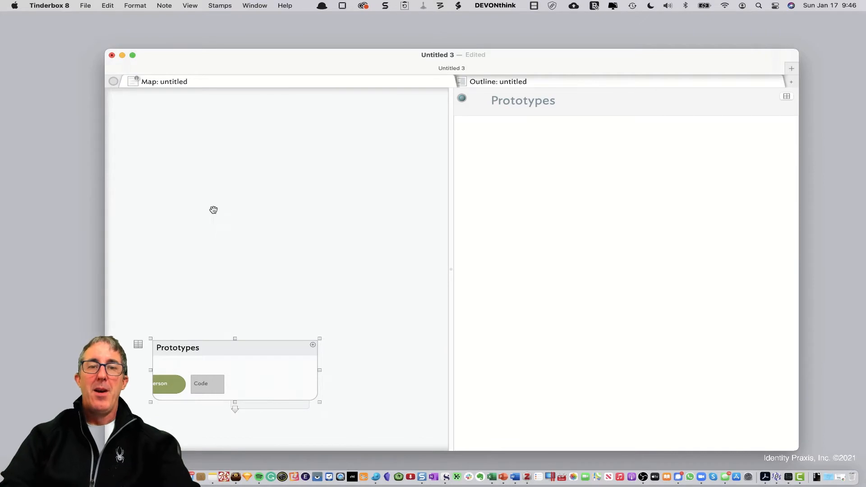
left_click(214, 208)
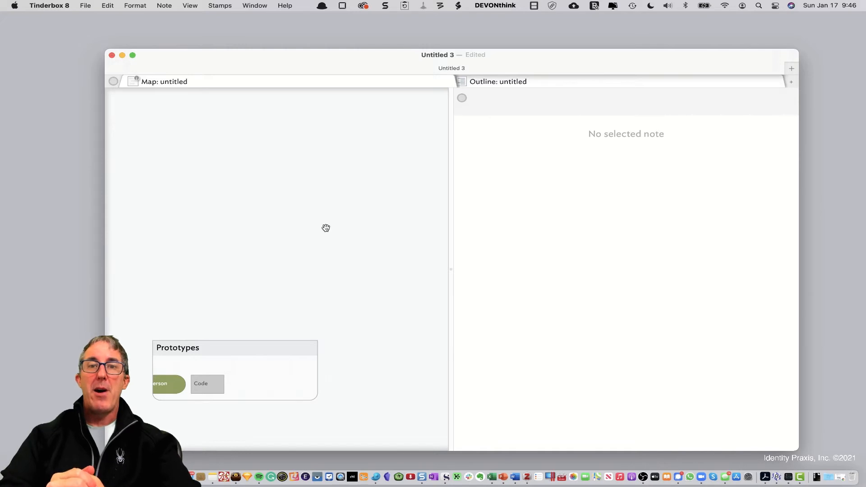
Create a note named 'Draft Event' and reshape it into a wide, short box.
double_click(174, 134)
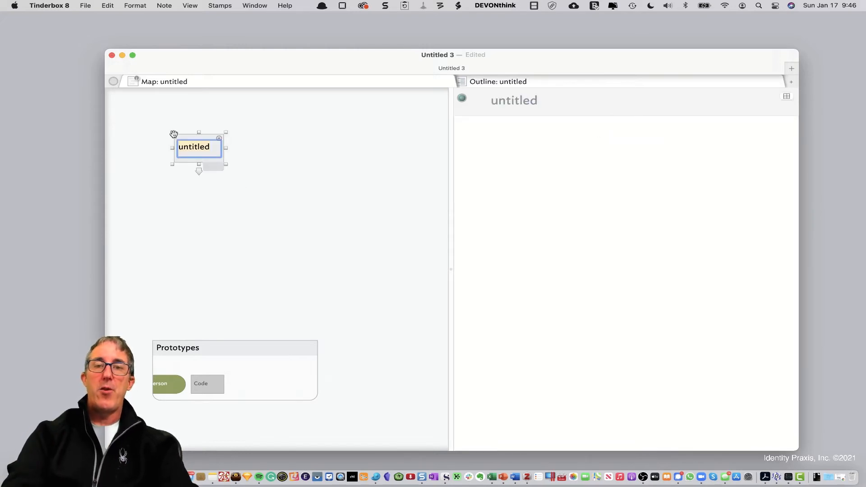
type("Draft Event")
key("Return")
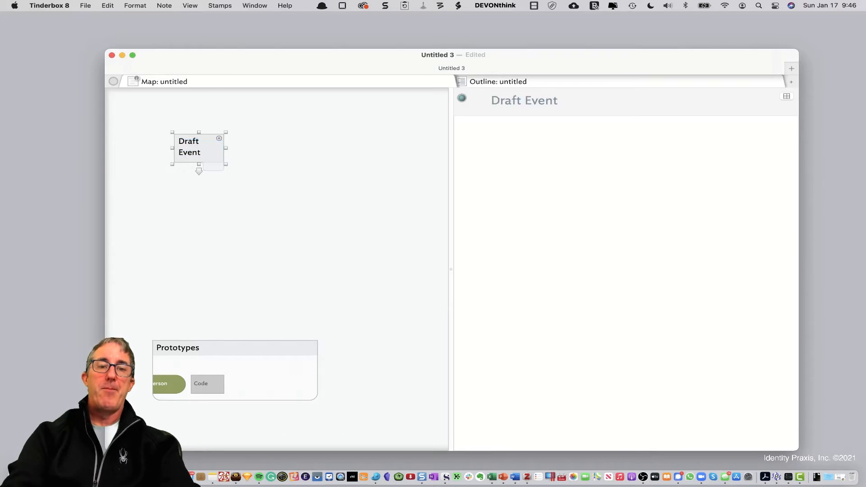
left_click_drag(191, 152, 314, 149)
Drop an untitled test note into Draft Event, open its map, and delete the test note.
double_click(397, 145)
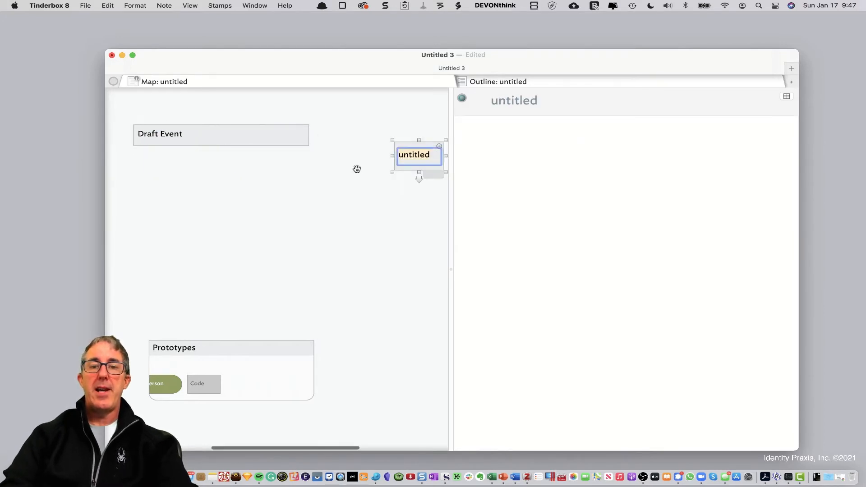
left_click(405, 175)
left_click_drag(406, 157, 302, 168)
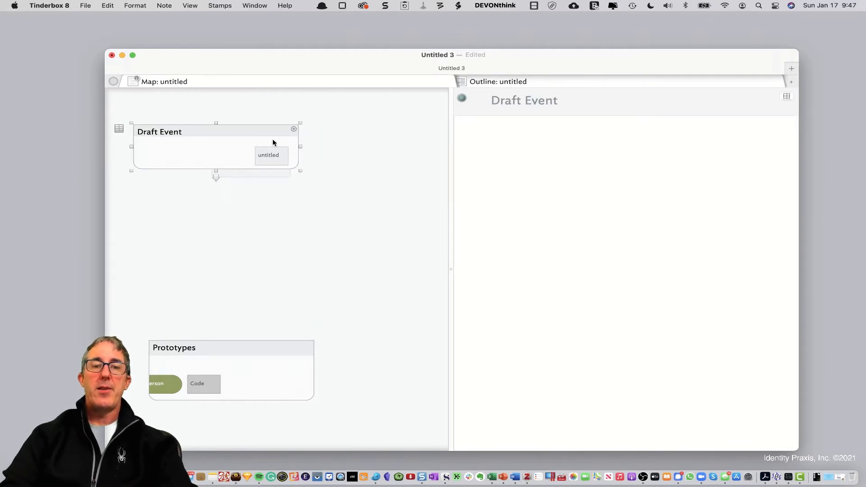
left_click_drag(205, 146, 220, 141)
double_click(219, 140)
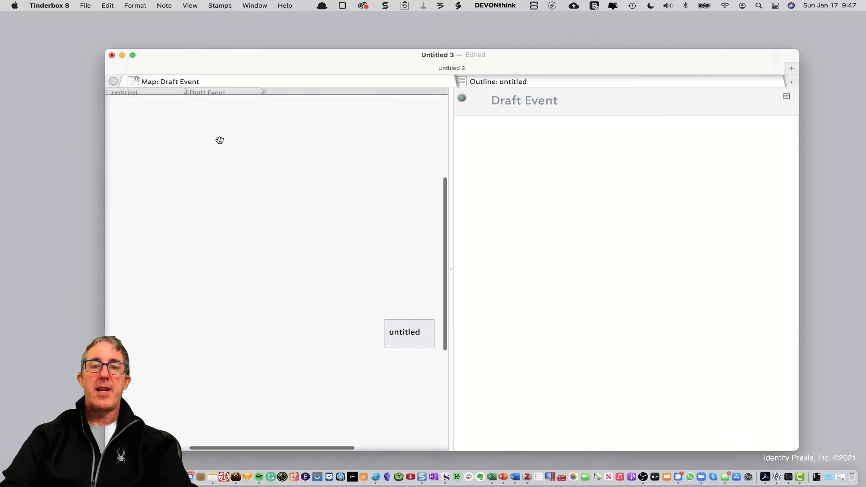
left_click_drag(413, 329, 269, 232)
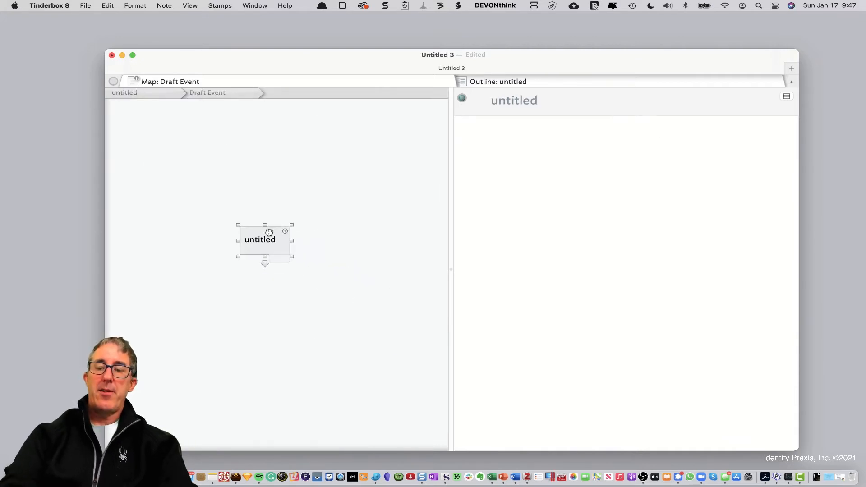
key("Delete")
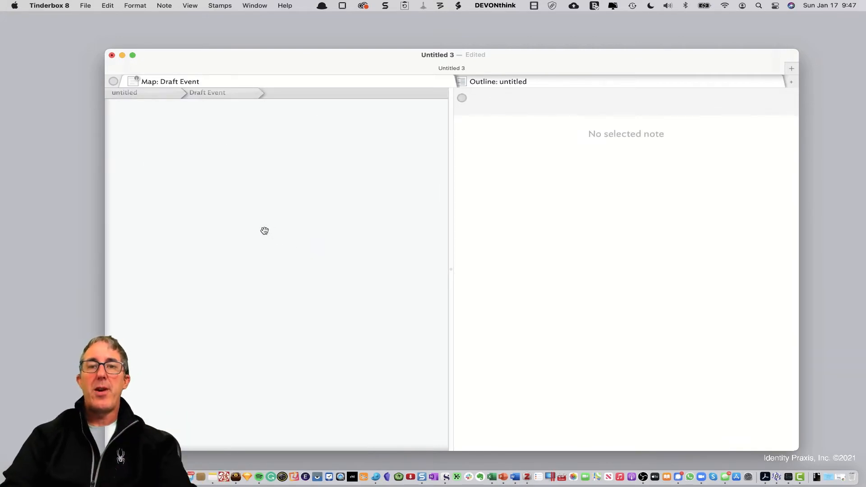
Add an adornment to the empty Draft Event map and enlarge it.
right_click(224, 190)
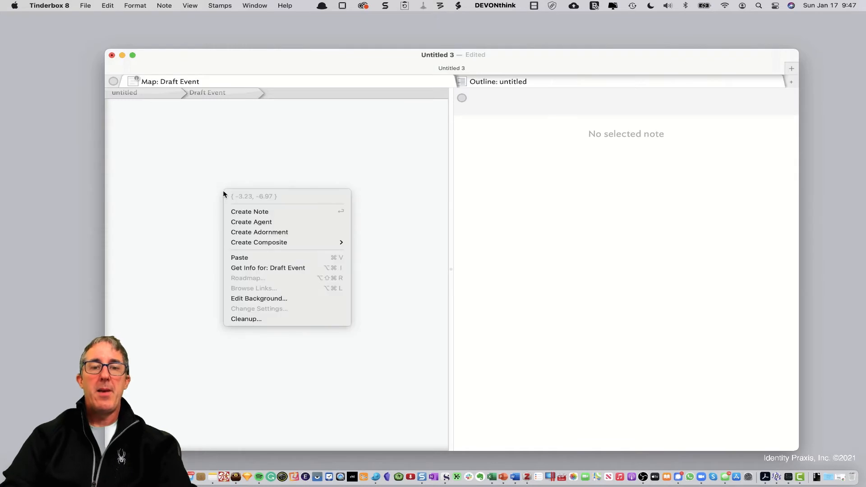
left_click(281, 232)
left_click(252, 245)
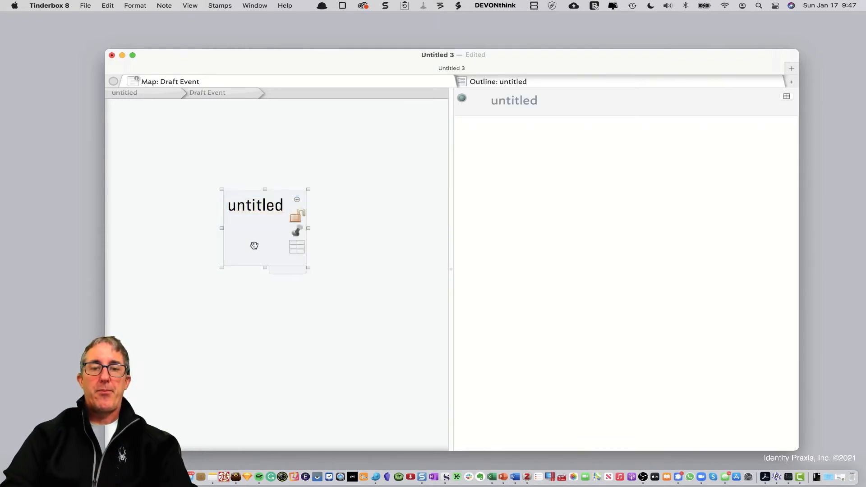
left_click_drag(221, 215, 196, 207)
left_click_drag(251, 222, 589, 301)
left_click_drag(429, 338, 495, 383)
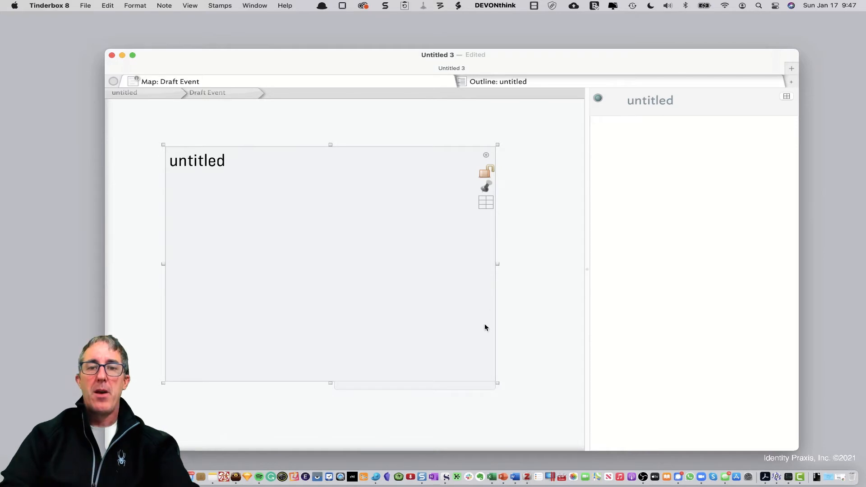
Reposition and further enlarge the adornment while widening the map pane.
left_click(532, 246)
left_click_drag(466, 221, 431, 191)
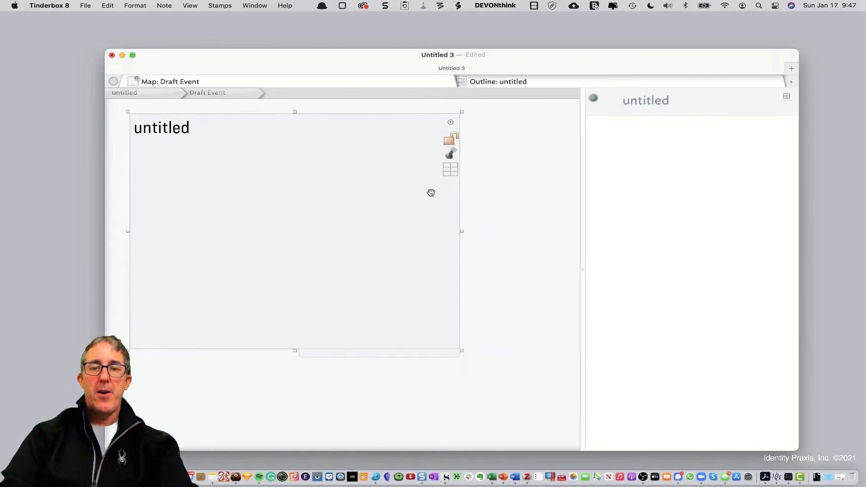
left_click_drag(462, 351, 551, 397)
left_click_drag(581, 324, 699, 318)
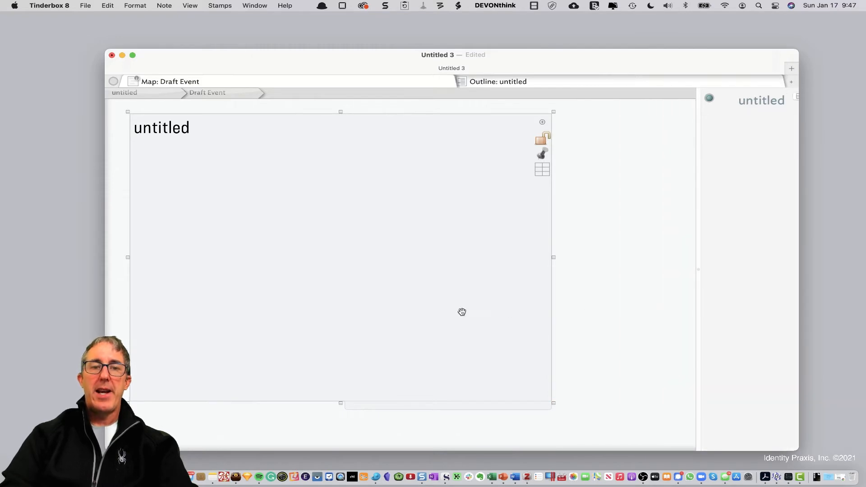
left_click_drag(462, 310, 490, 312)
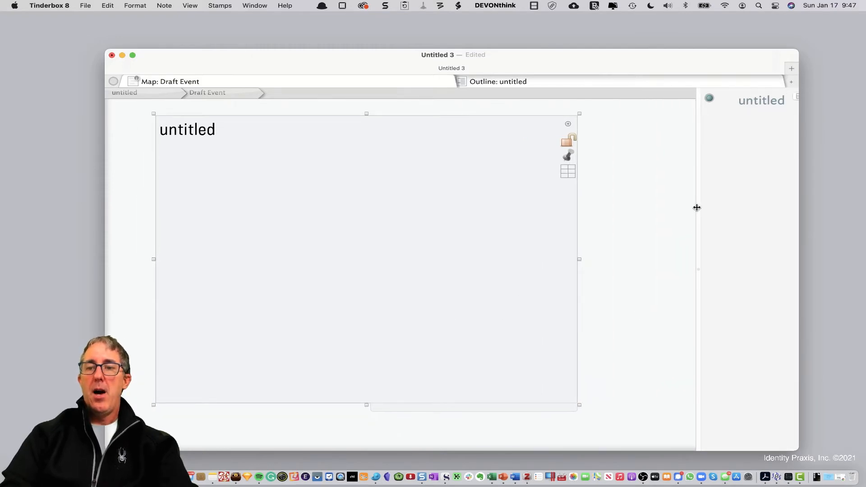
left_click_drag(697, 207, 625, 205)
Name the adornment 'Event'.
left_click(688, 99)
type("Event")
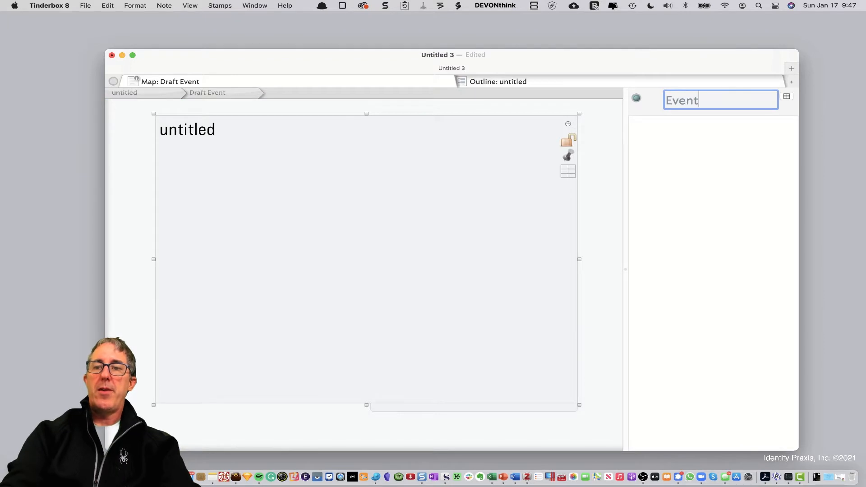
key("Return")
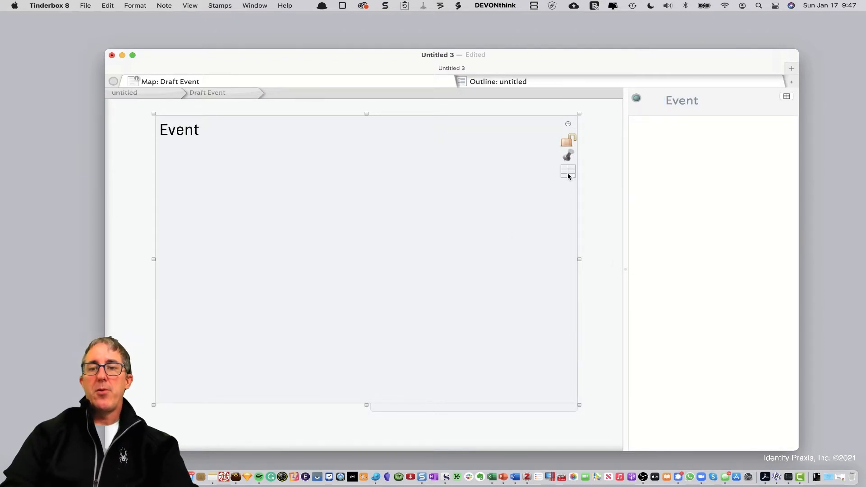
Give the Event grid 6 rows, 6 columns and labels 1;2;3;4;5;Mainstage.
left_click(568, 172)
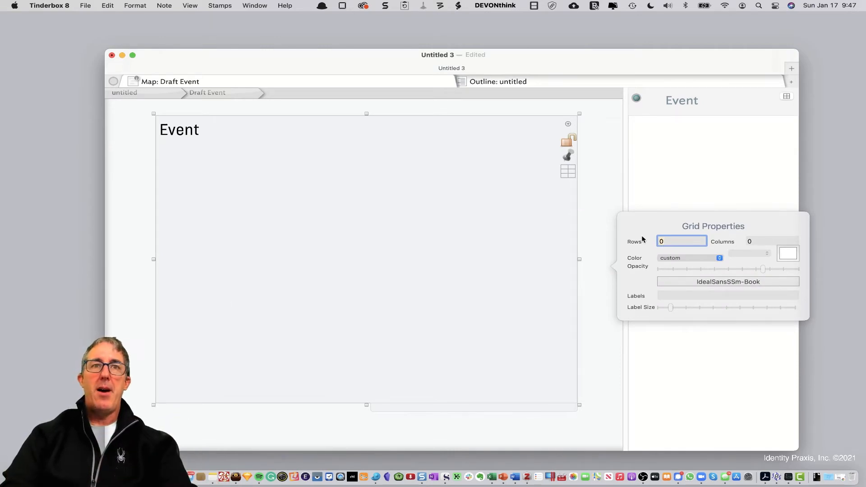
type("6")
key("Tab")
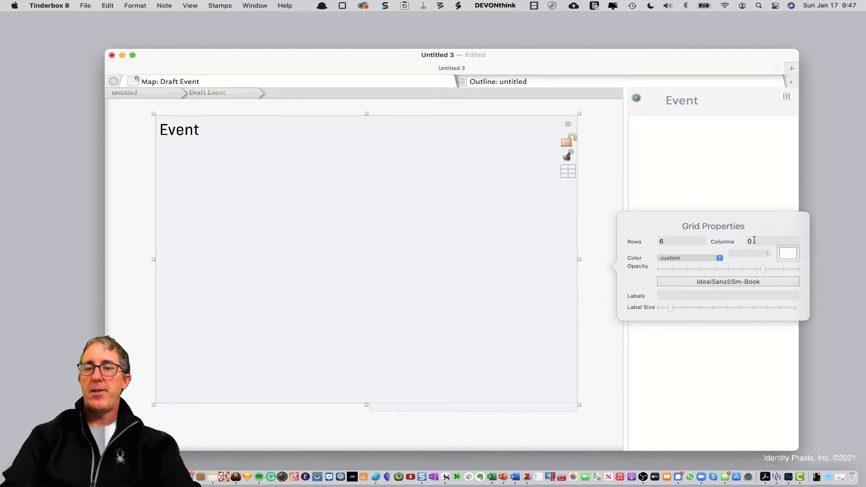
type("6")
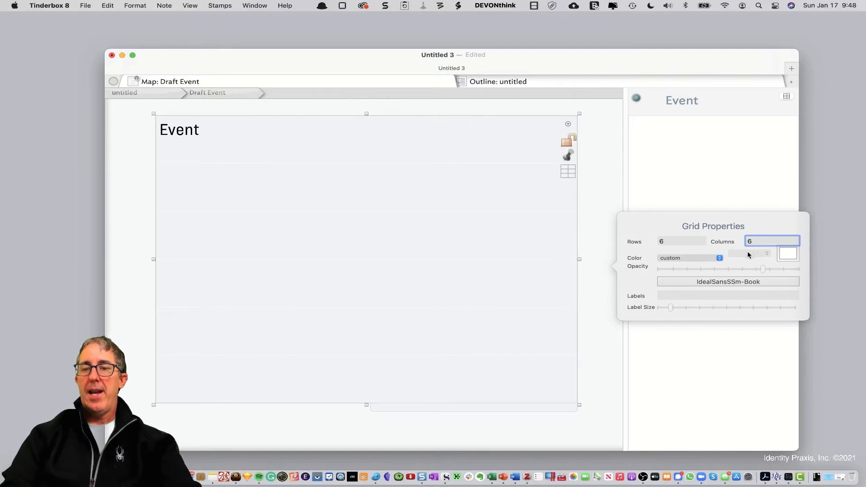
left_click(689, 295)
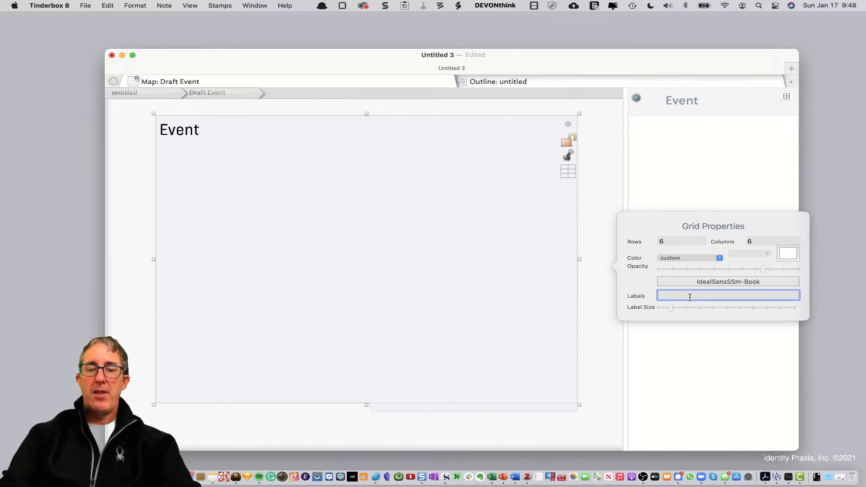
type("1;")
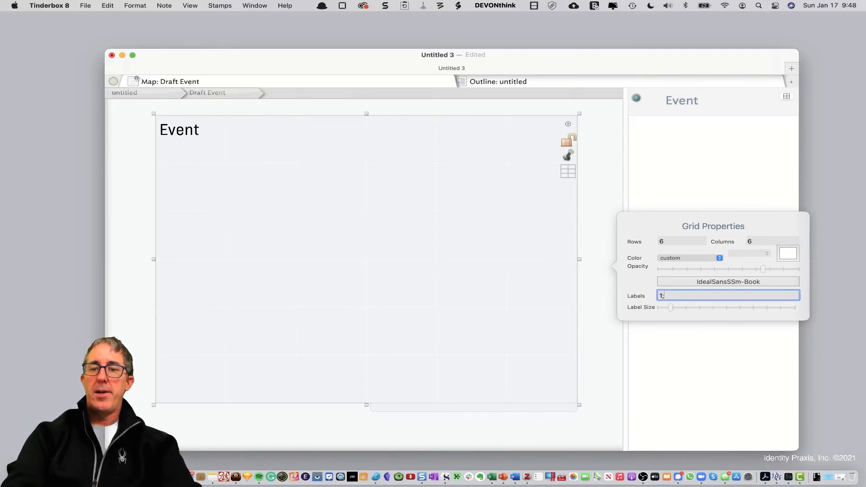
type("2,")
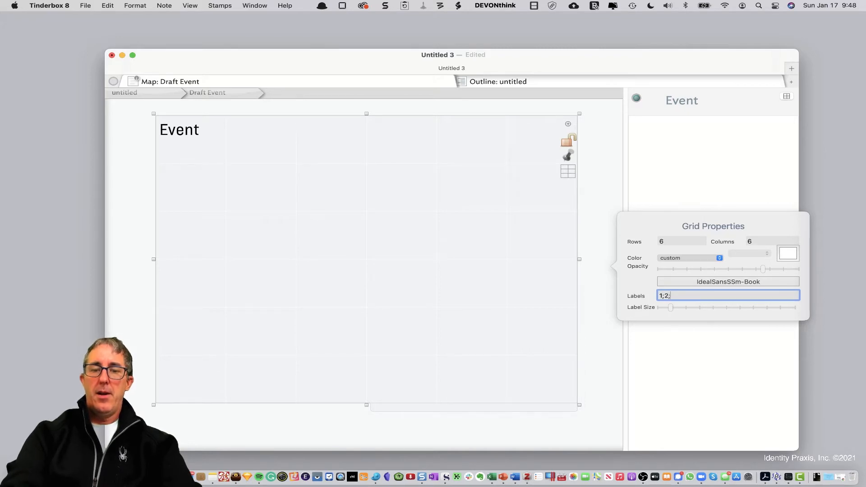
type("3;4")
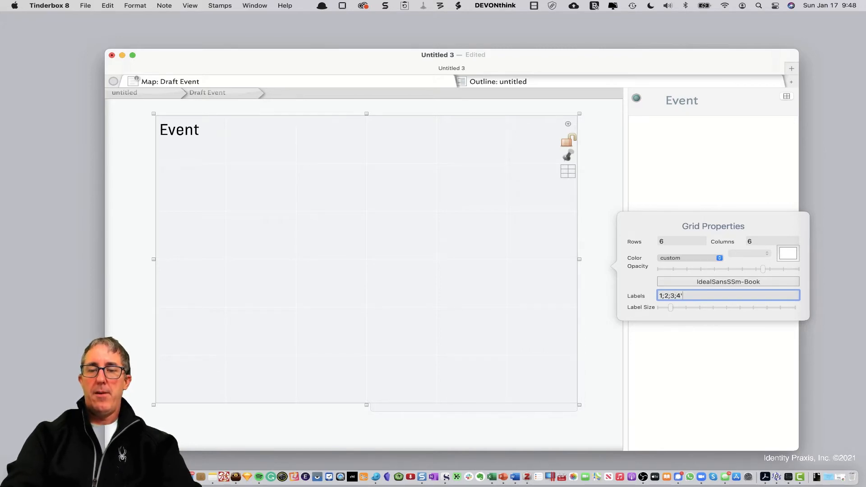
type(";5;")
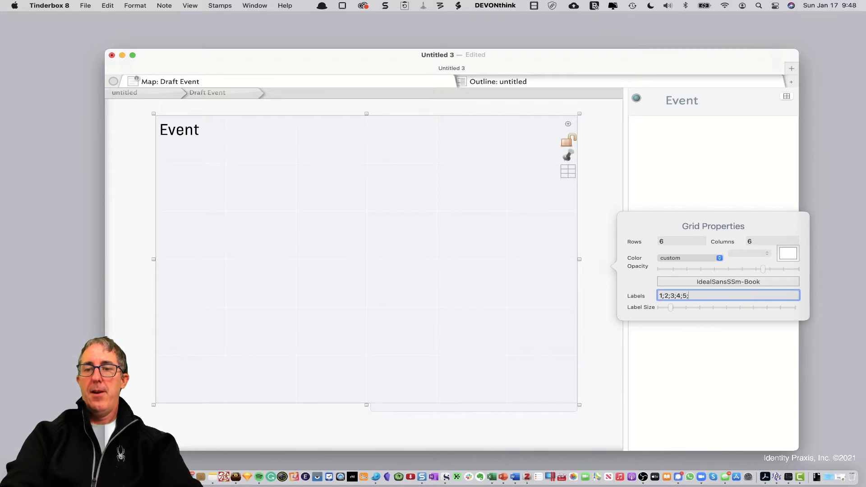
type("MainS")
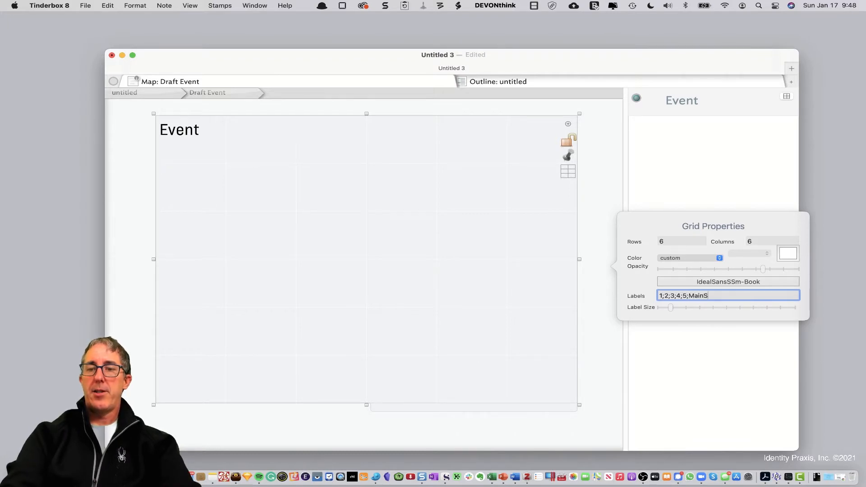
type("ta")
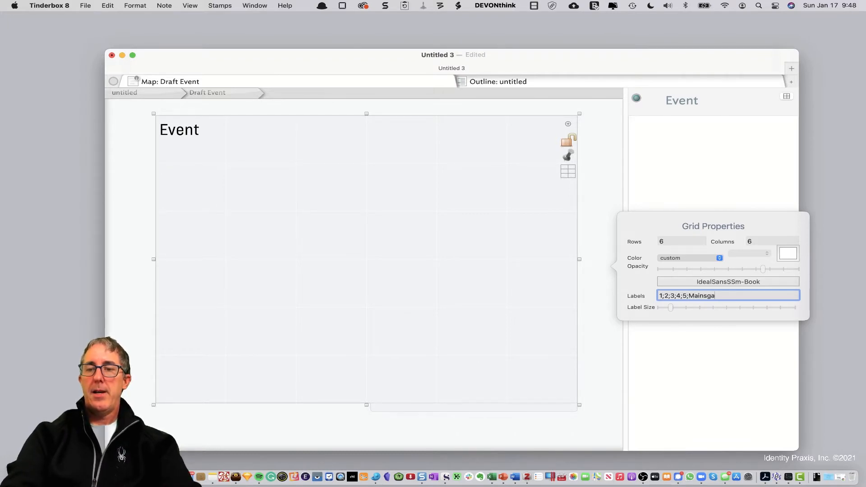
key("BackSpace")
type("tage")
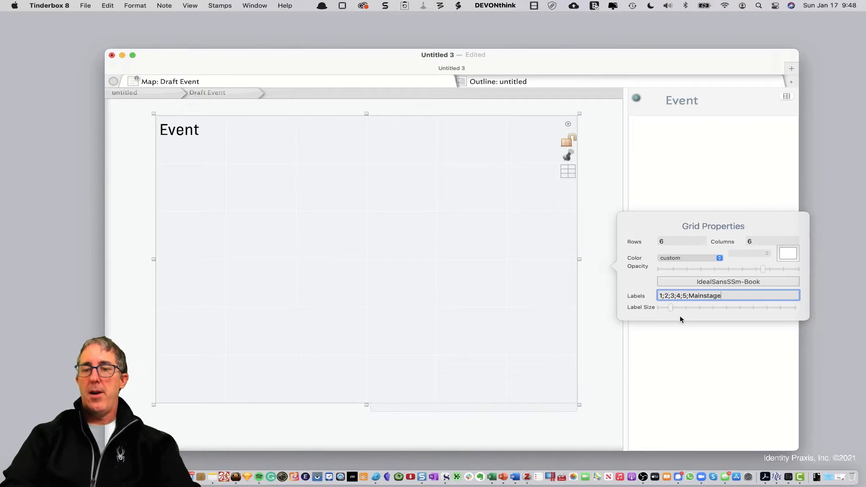
left_click_drag(670, 307, 699, 307)
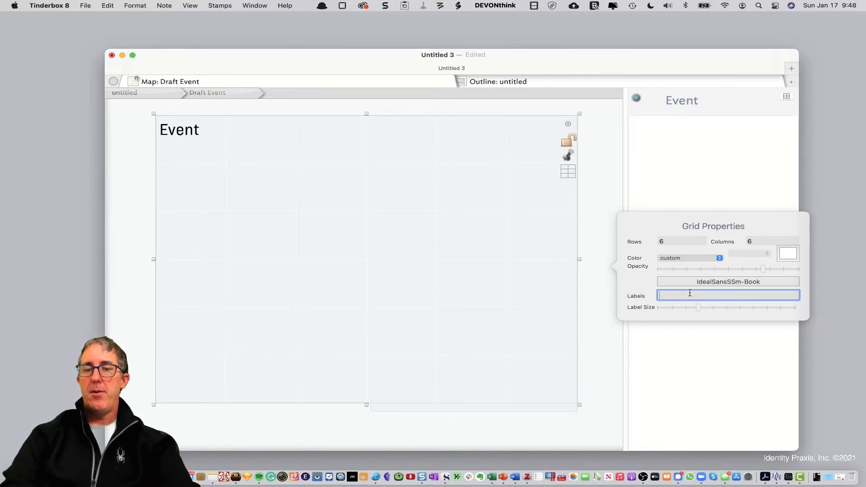
type("1;2;3;")
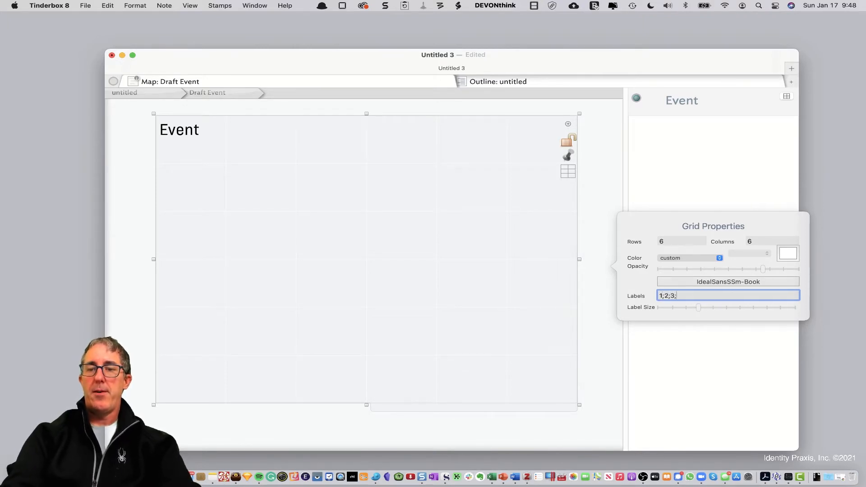
type("4;5;Mainstage")
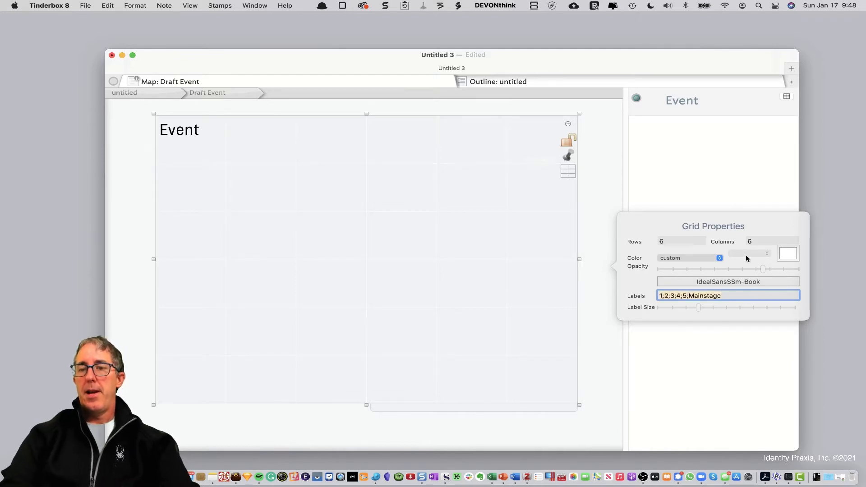
Colour the Event grid lines dark grey (Tungsten) and deselect the container.
left_click(788, 253)
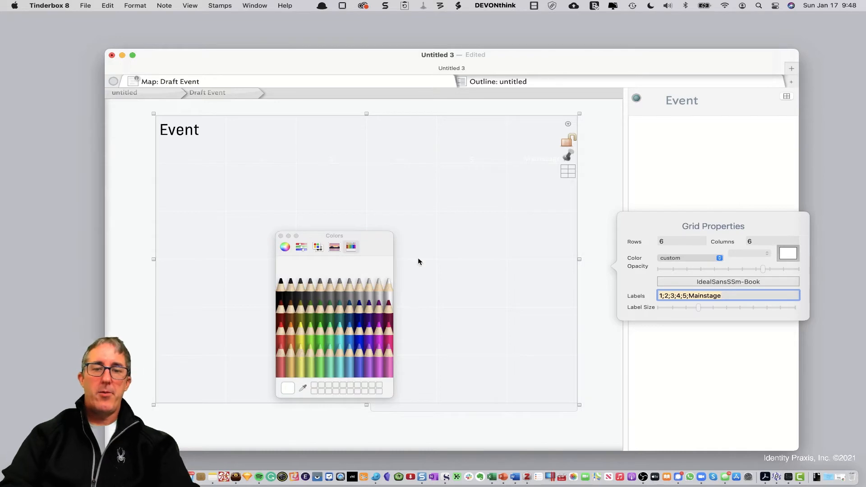
left_click(301, 281)
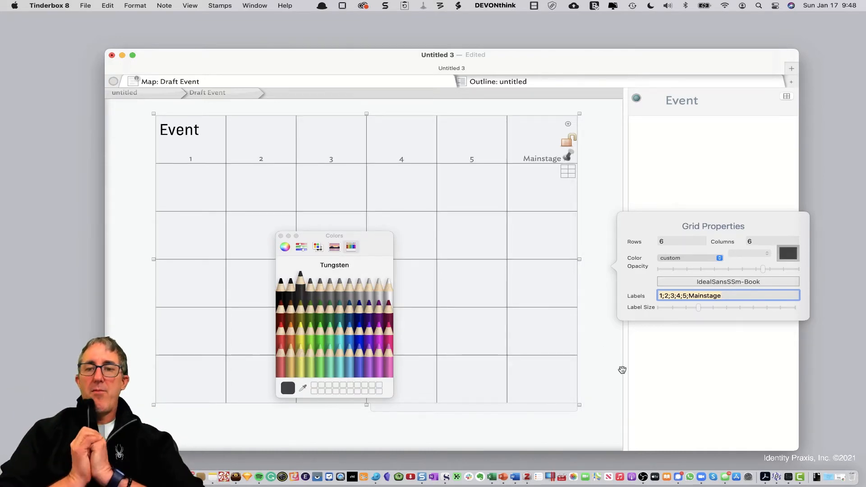
left_click(609, 353)
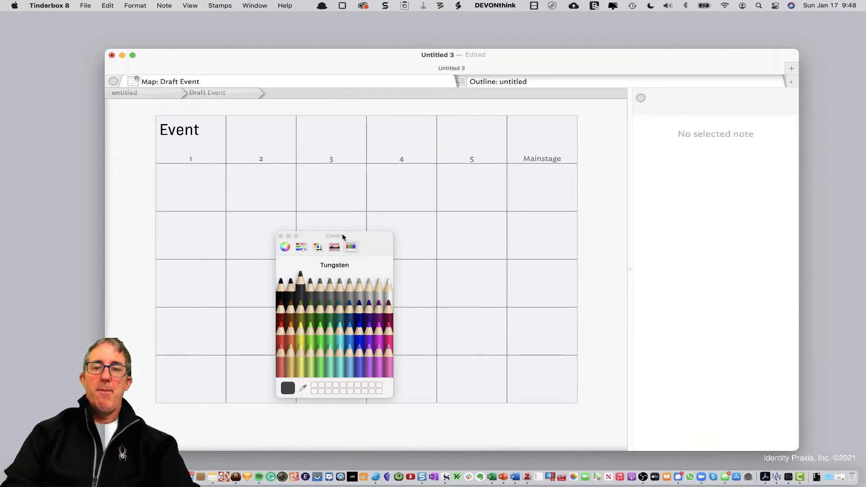
Close the Colors panel and add a note named '10:00' beside the grid's top row.
left_click(280, 235)
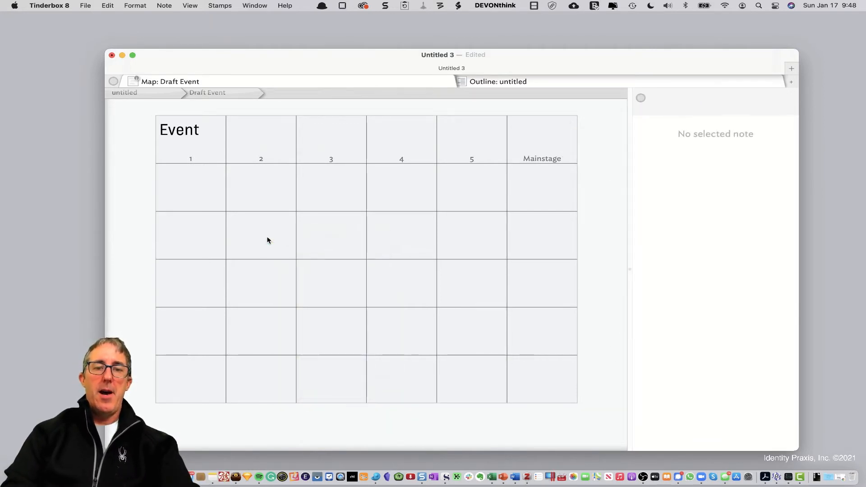
scroll(267, 240, "left", 3)
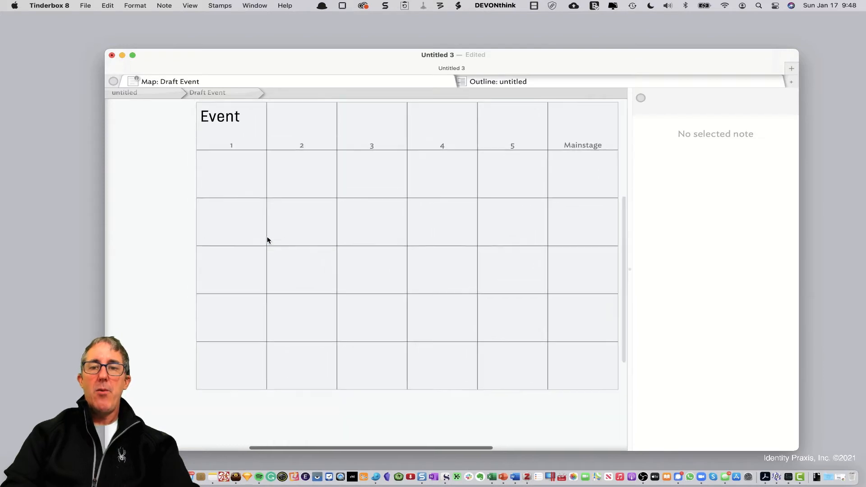
double_click(140, 152)
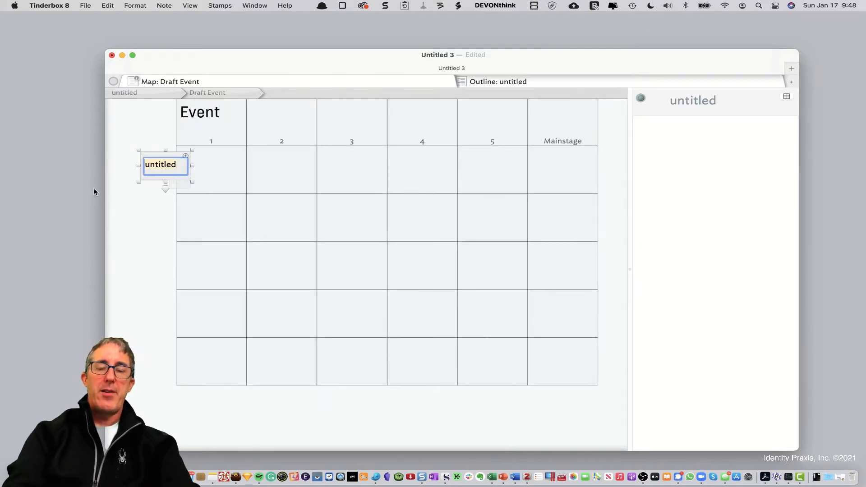
type("10:00")
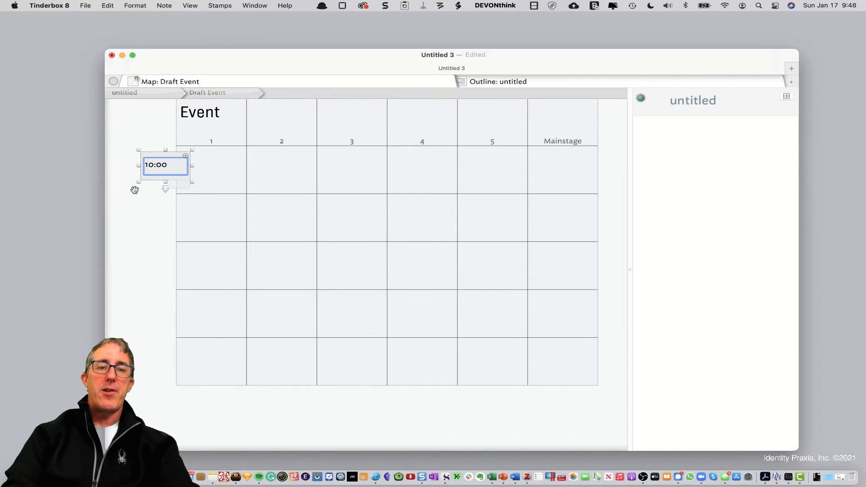
left_click(134, 189)
left_click_drag(156, 173, 130, 154)
Change the 10:00 note's shape to tag.
right_click(131, 154)
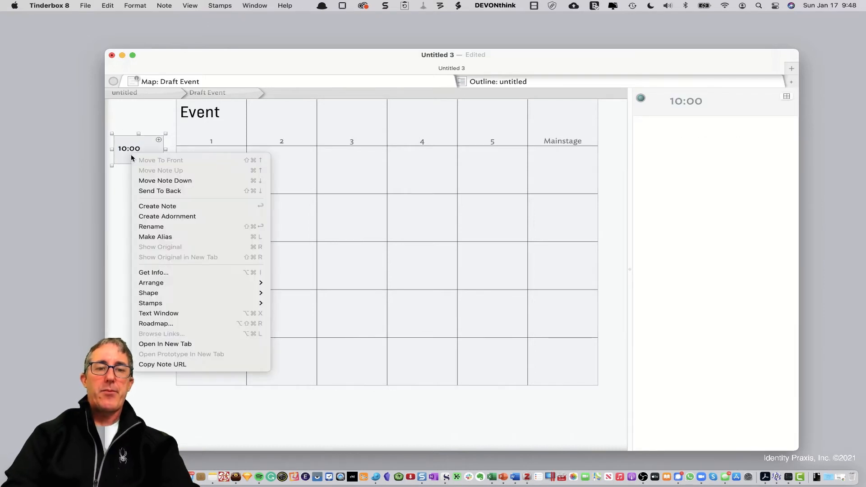
left_click(130, 155)
left_click(148, 167)
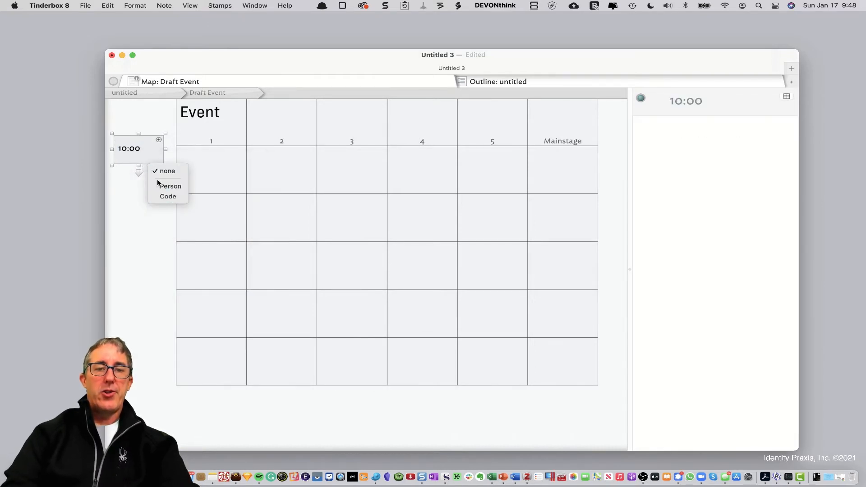
left_click(141, 158)
right_click(144, 157)
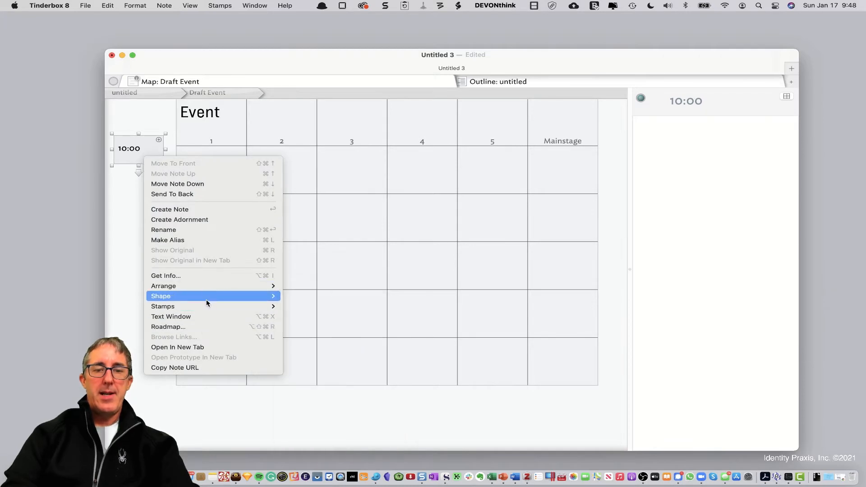
mouse_move(207, 302)
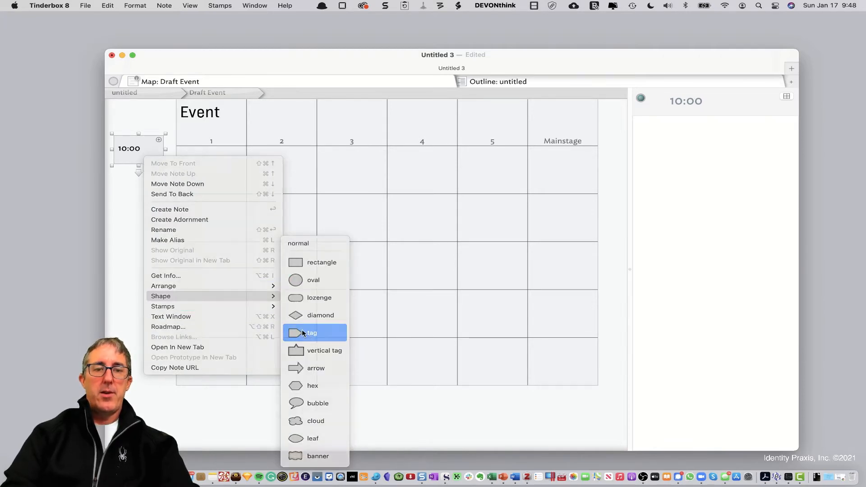
left_click(302, 334)
left_click(144, 232)
left_click(151, 147)
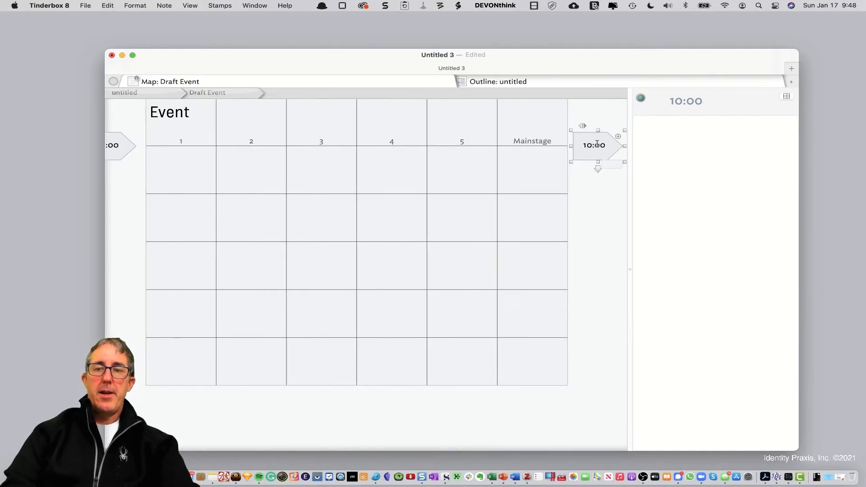
Copy the 10:00 tag note below itself, rename the copy '11:00', and delete a stray blank note.
left_click_drag(596, 144, 116, 242)
scroll(130, 242, "left", 5)
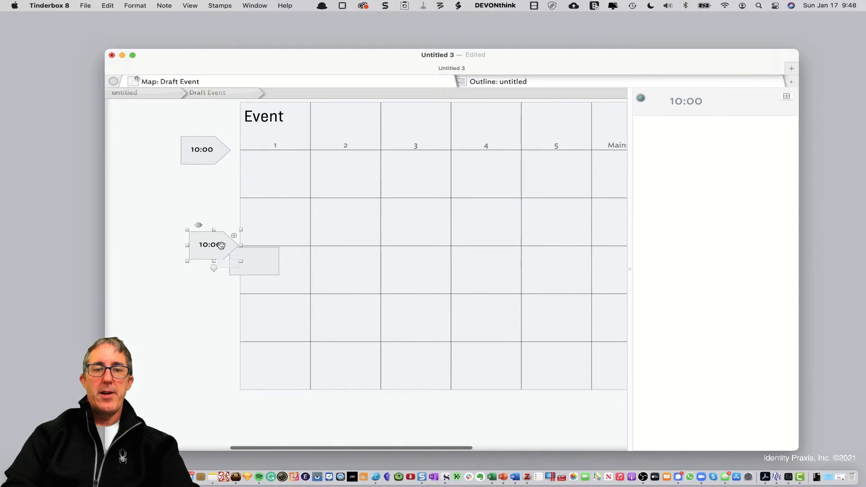
left_click_drag(221, 245, 266, 272)
left_click(255, 260)
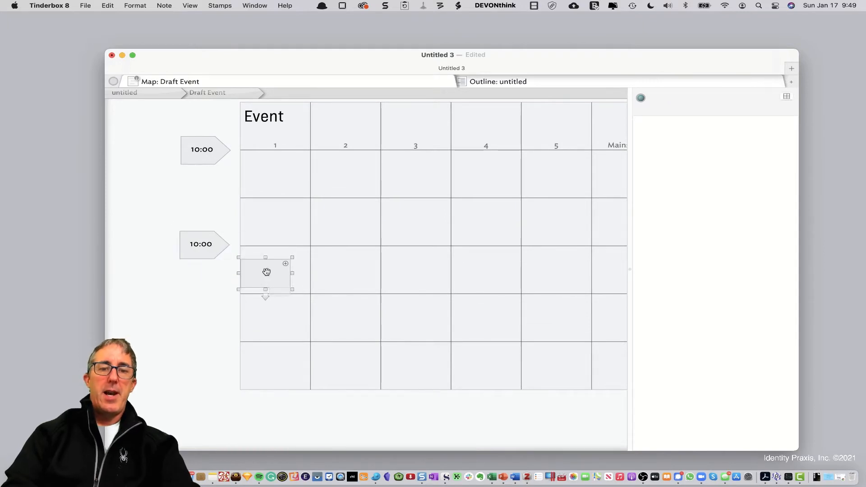
key("Delete")
double_click(200, 243)
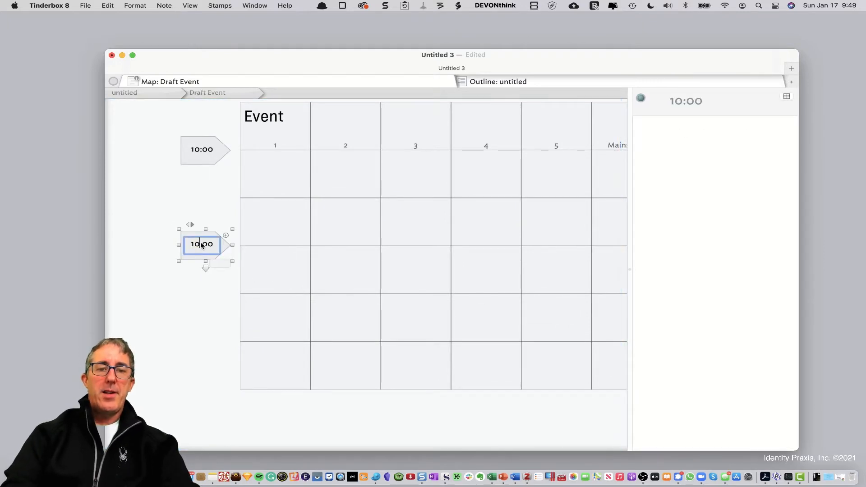
type("11")
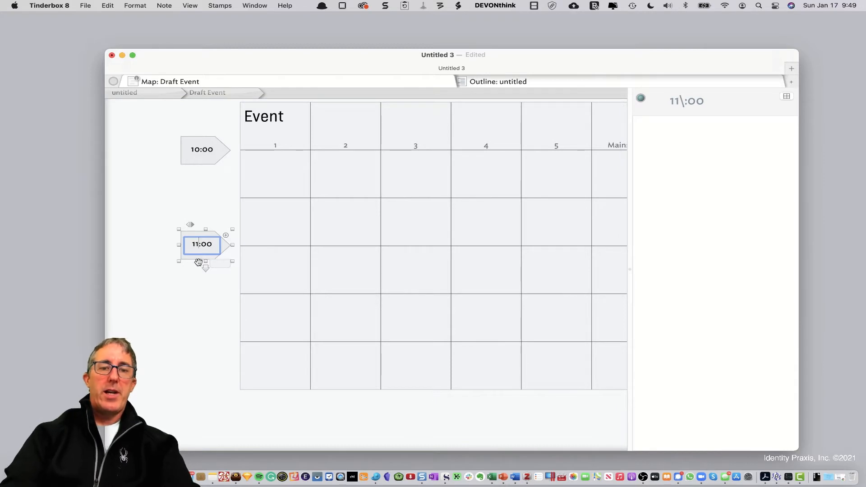
left_click(198, 264)
left_click(198, 251)
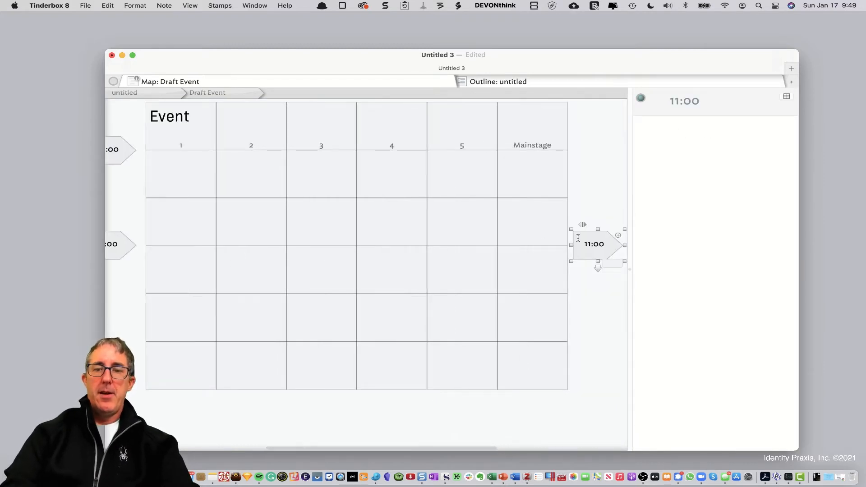
Copy the 11:00 note further down, rename it '12:00', and align it in the time column.
left_click_drag(591, 250, 115, 347)
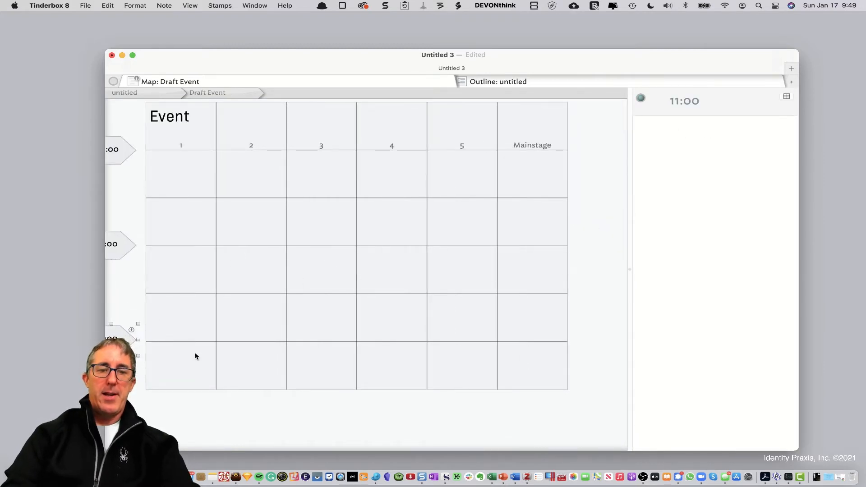
scroll(195, 355, "left", 3)
left_click_drag(179, 344, 179, 341)
left_click(179, 341)
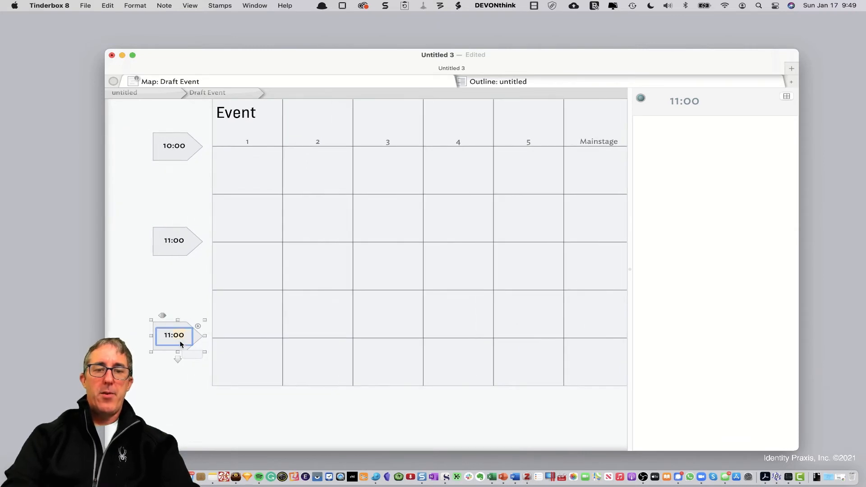
type("1")
type("12")
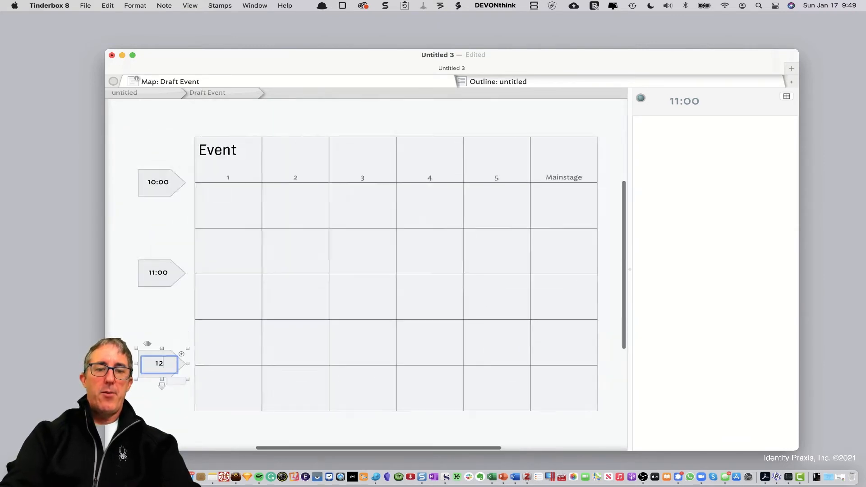
scroll(366, 252, "down", 1)
type(":00")
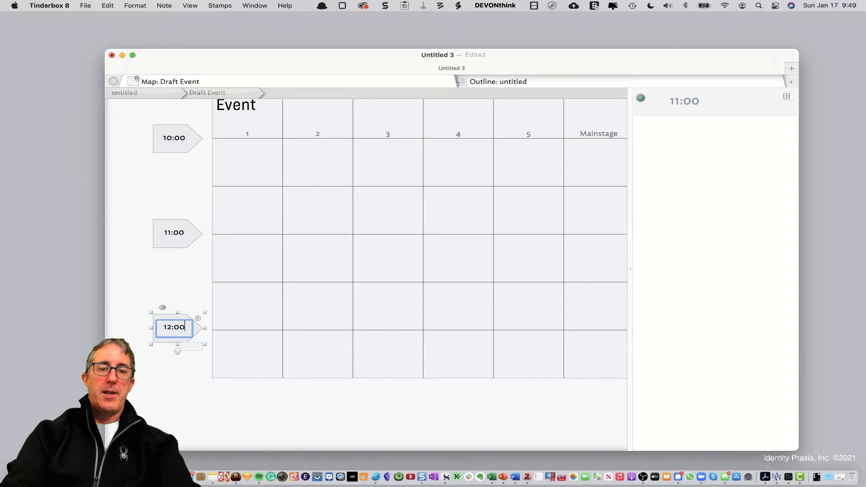
left_click(167, 353)
left_click_drag(183, 326, 183, 331)
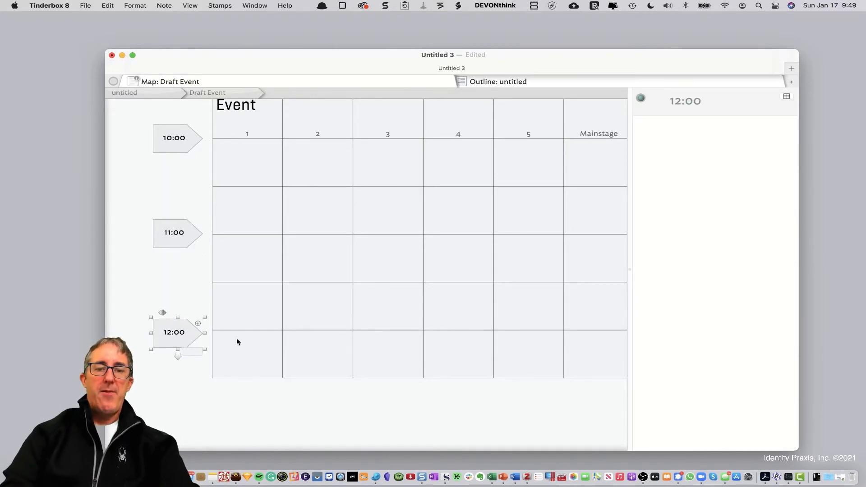
left_click_drag(184, 349, 184, 344)
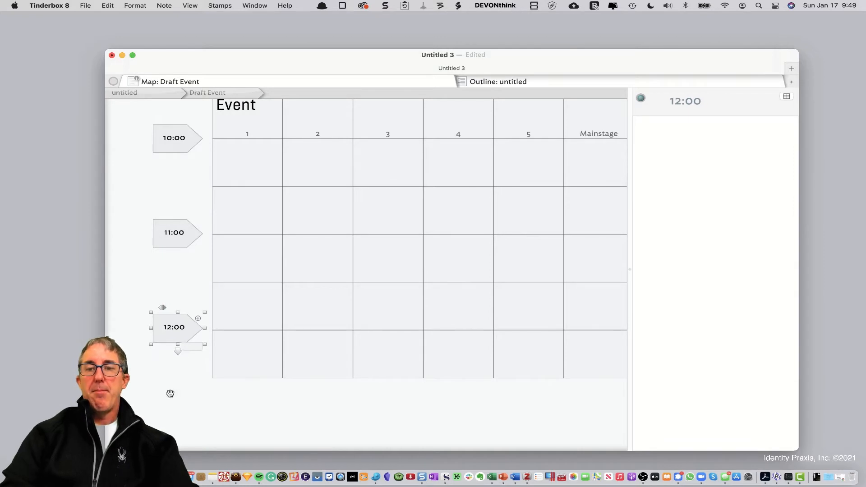
left_click(170, 393)
scroll(368, 308, "right", 3)
scroll(369, 309, "left", 1)
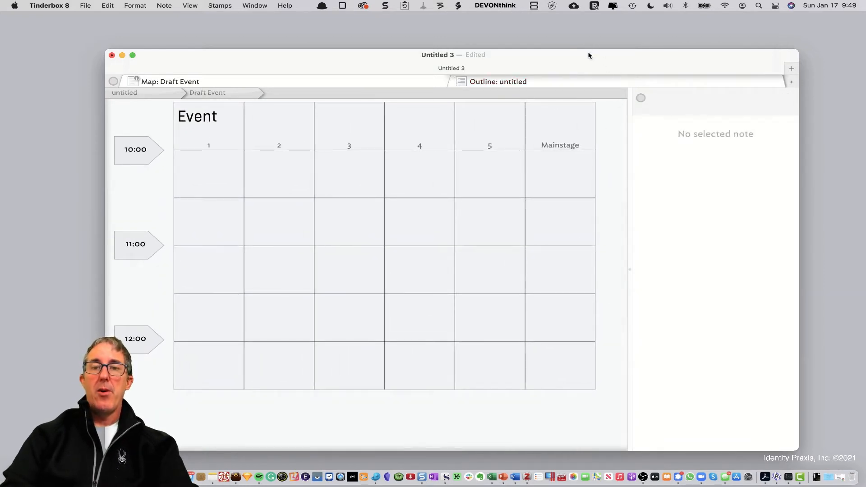
Enlarge the document window and create a note titled 'Keynote:' followed by the speaker's name.
left_click_drag(590, 54, 552, 24)
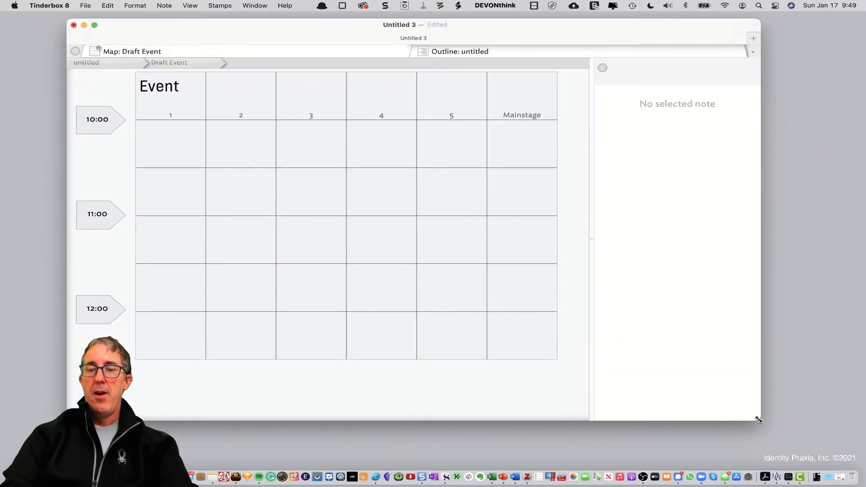
left_click_drag(758, 419, 858, 469)
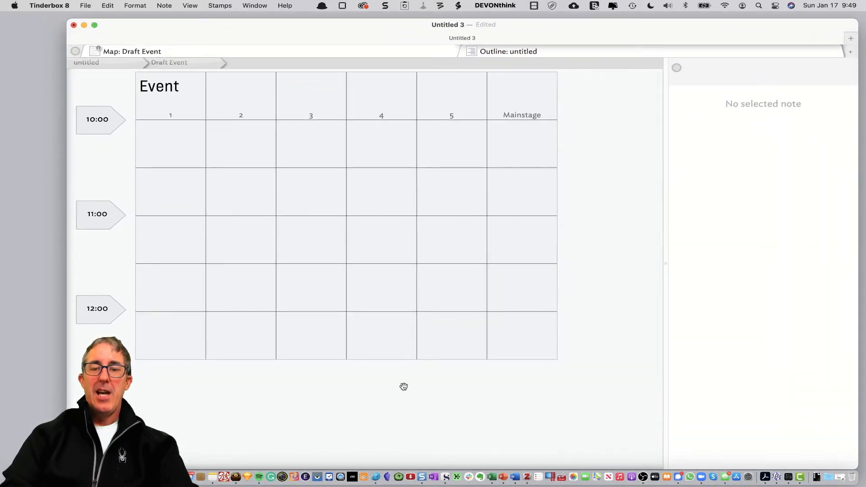
double_click(363, 388)
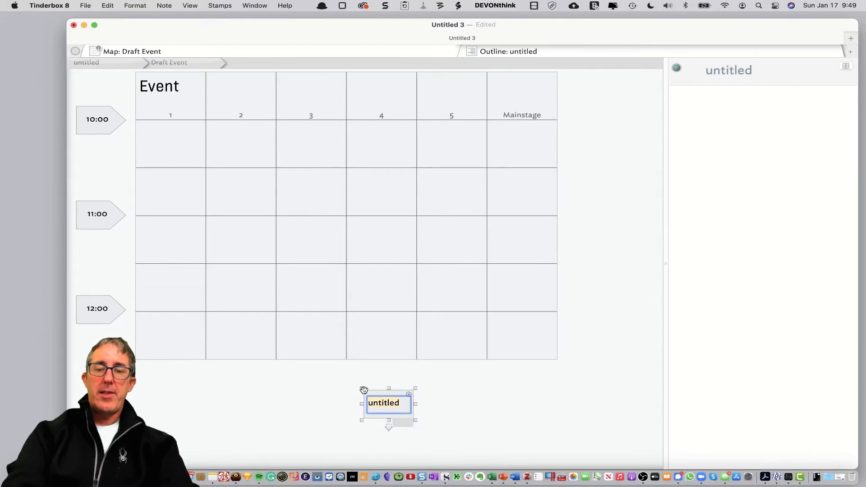
type("Keynote")
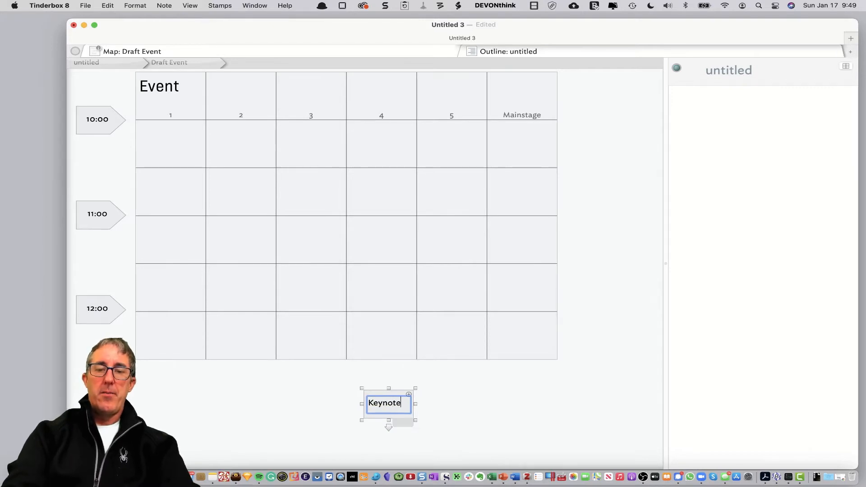
type(": Mark")
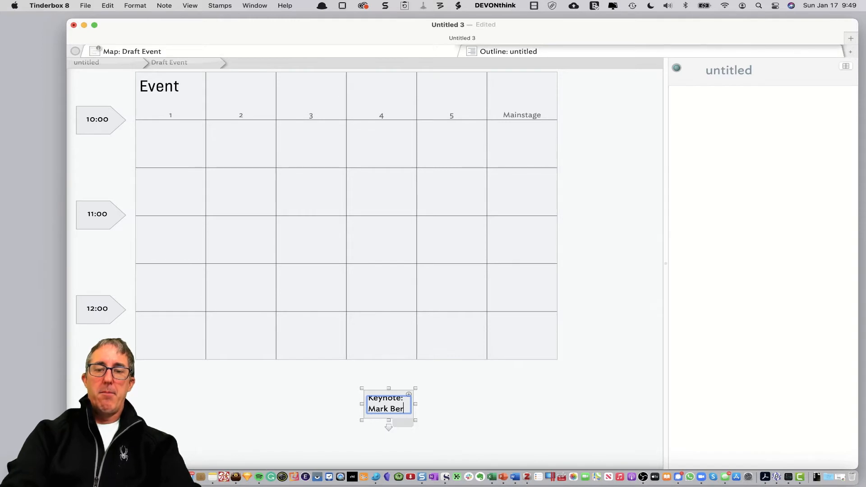
type(" Bernste")
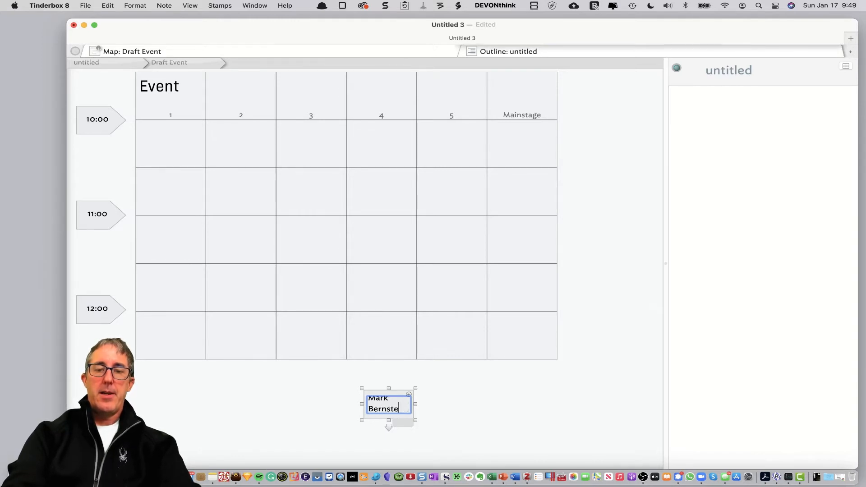
type("in")
key("Return")
Place the keynote note in the Mainstage 10:00 cell, sized to show its full title.
left_click_drag(393, 408, 518, 147)
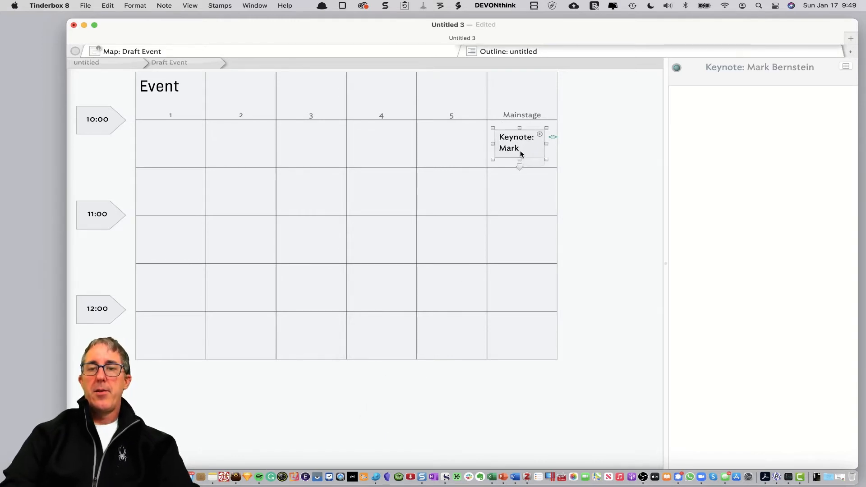
left_click(540, 151)
left_click(526, 150)
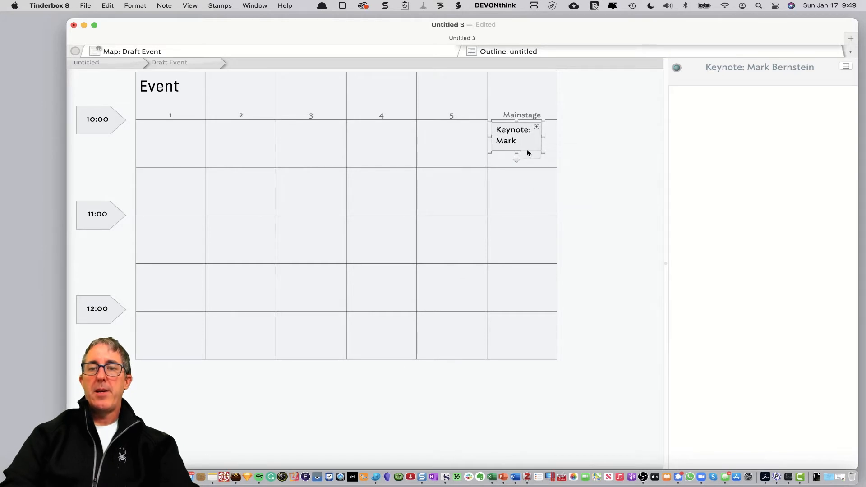
left_click_drag(544, 154, 554, 160)
key("Escape")
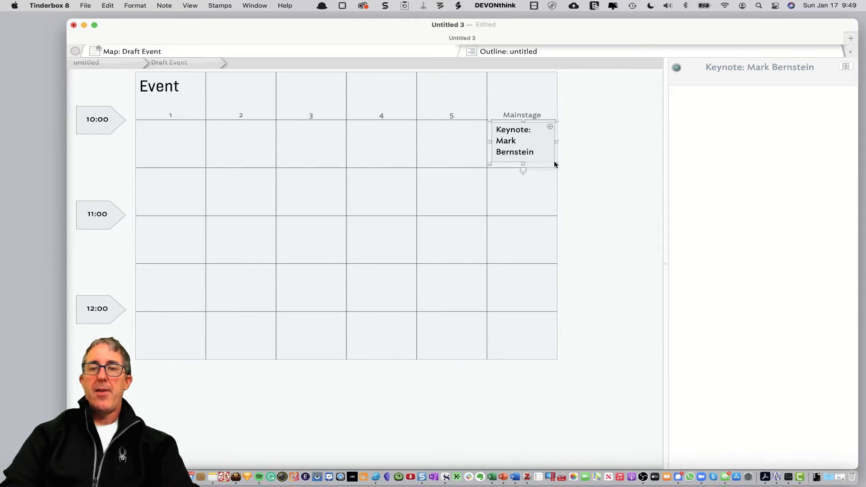
left_click(540, 153)
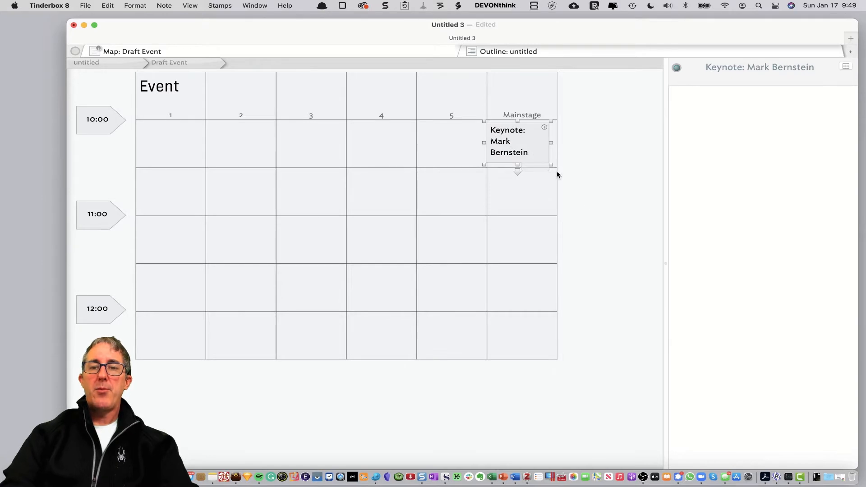
left_click_drag(547, 151, 539, 151)
left_click(576, 166)
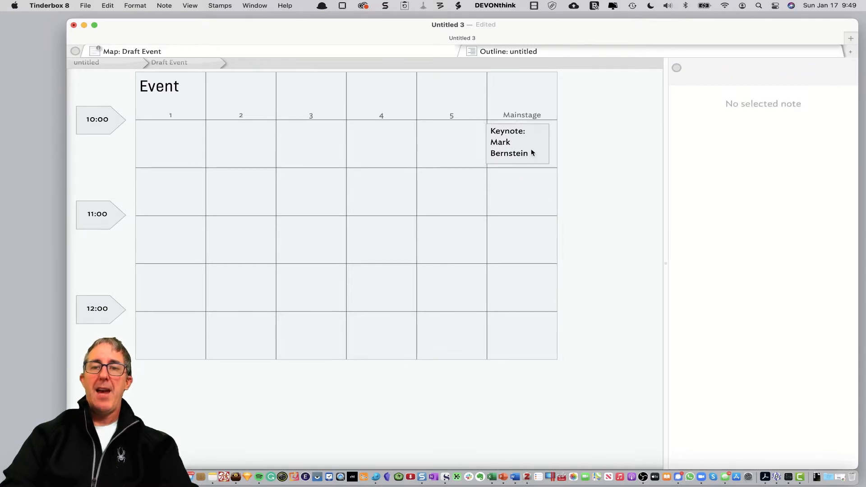
left_click(527, 147)
key("Down")
key("Down")
left_click(528, 146)
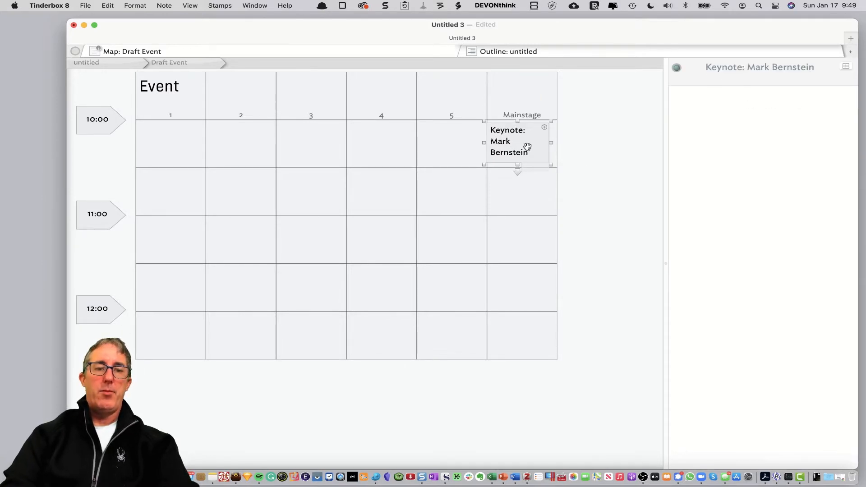
left_click_drag(527, 147, 536, 148)
left_click(587, 179)
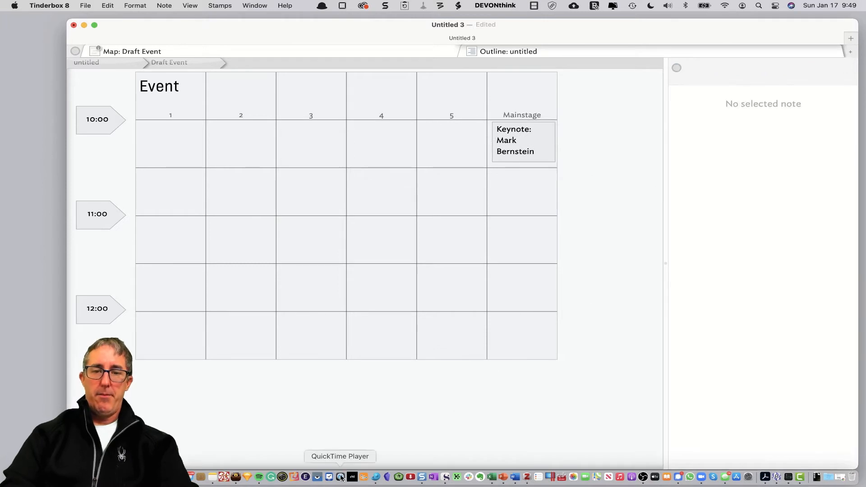
Create a 'Blockout' note and place it in the 10:00 row starting at column 1.
double_click(317, 407)
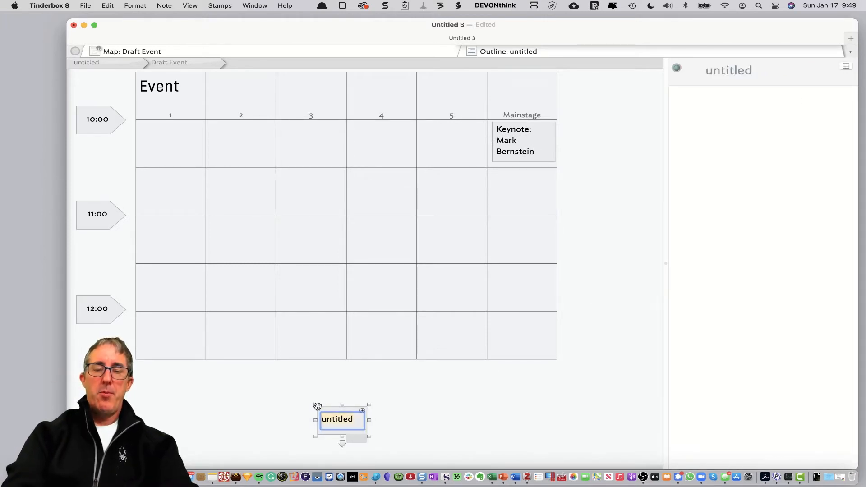
type("Blockou")
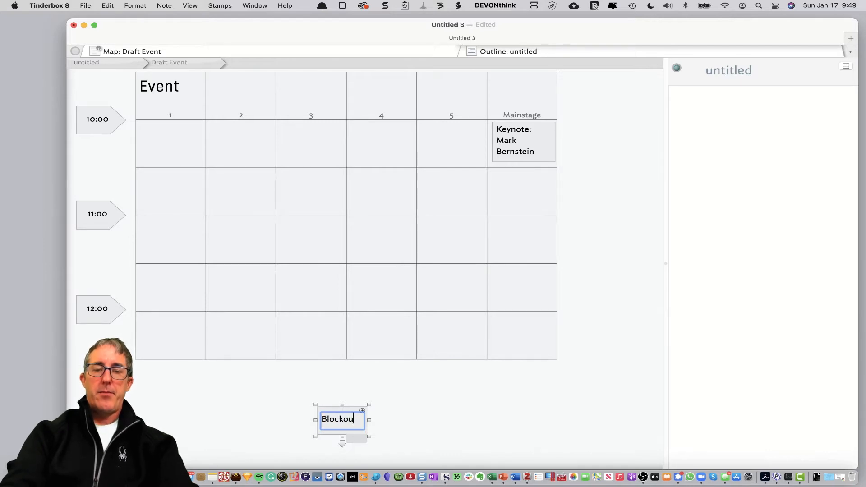
type("t")
key("Return")
left_click_drag(357, 422, 476, 141)
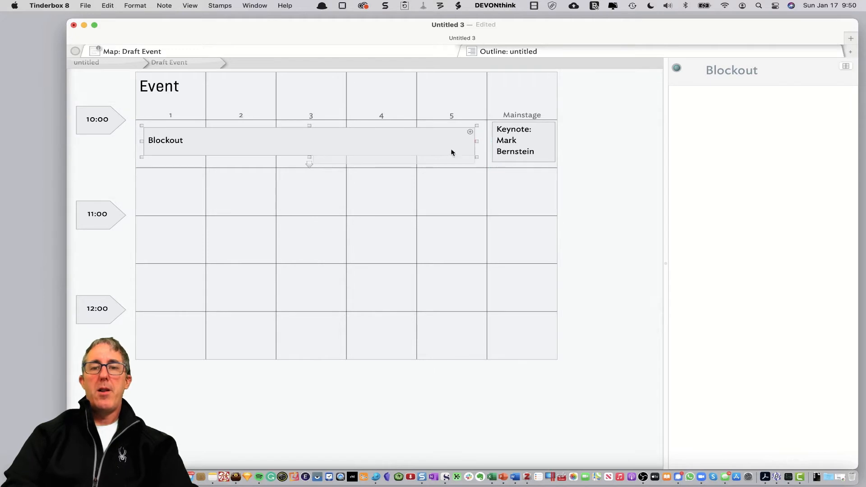
Set the Blockout note's colour to bright red in the Appearance Inspector.
key("super+1")
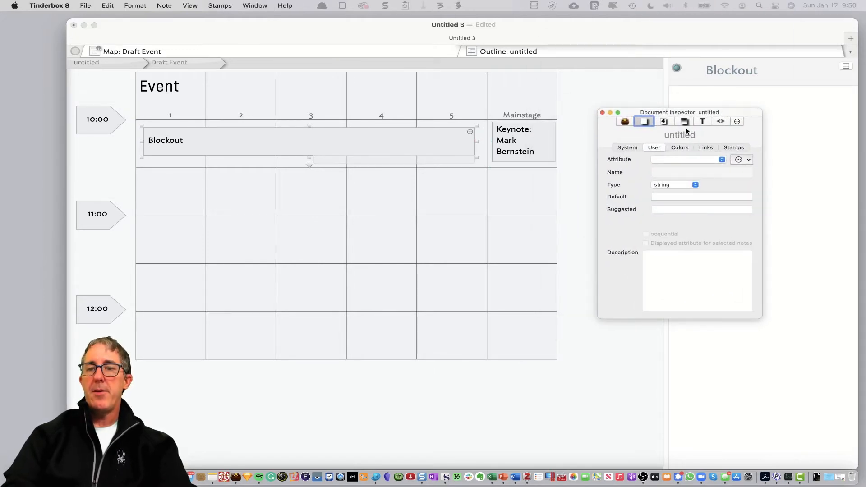
left_click(666, 121)
left_click(684, 121)
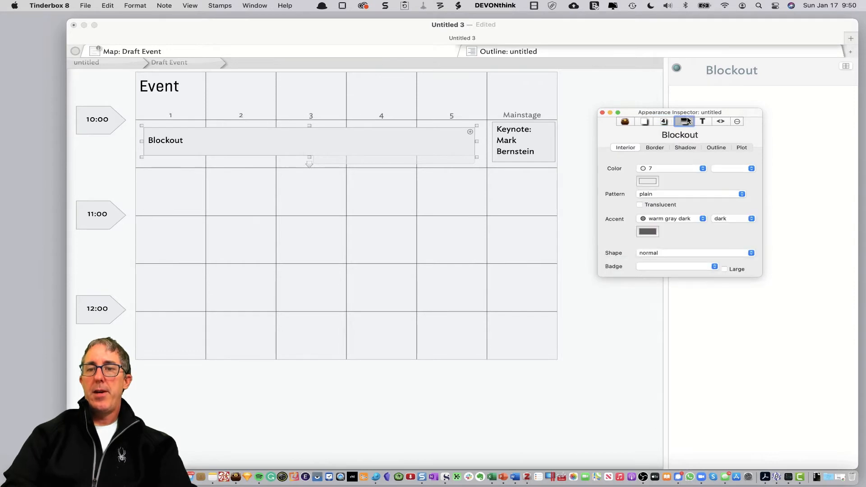
left_click(682, 168)
left_click(666, 241)
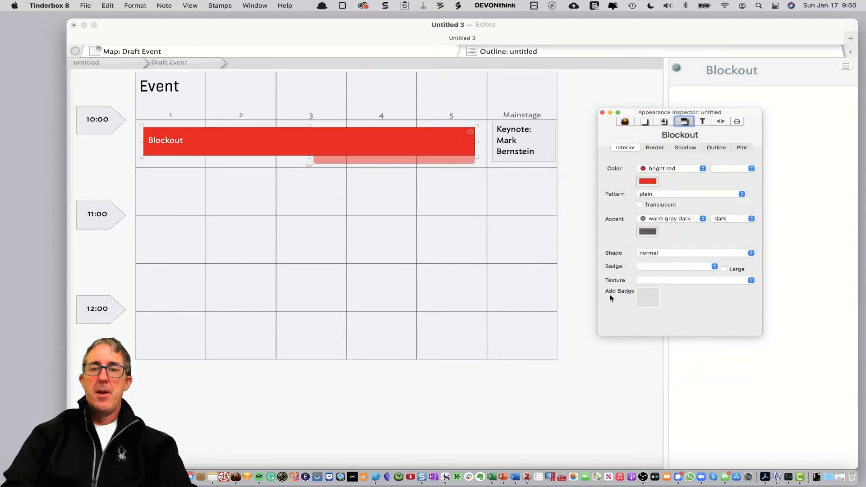
left_click(587, 302)
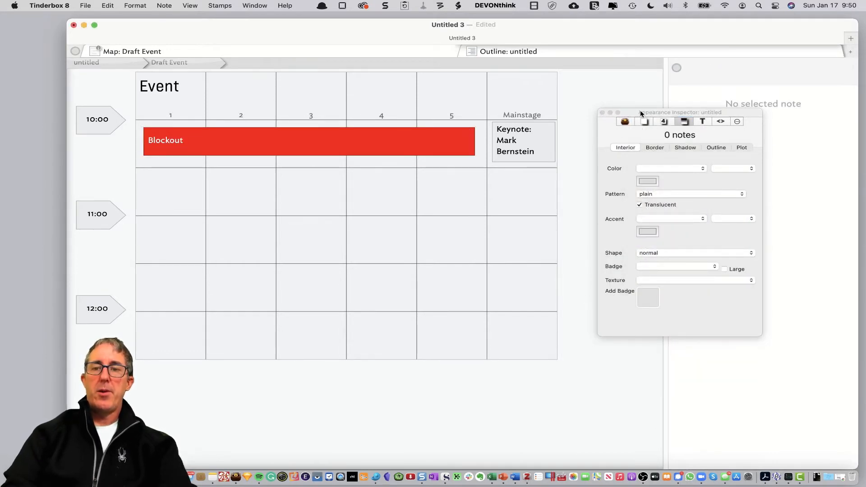
left_click_drag(640, 110, 684, 105)
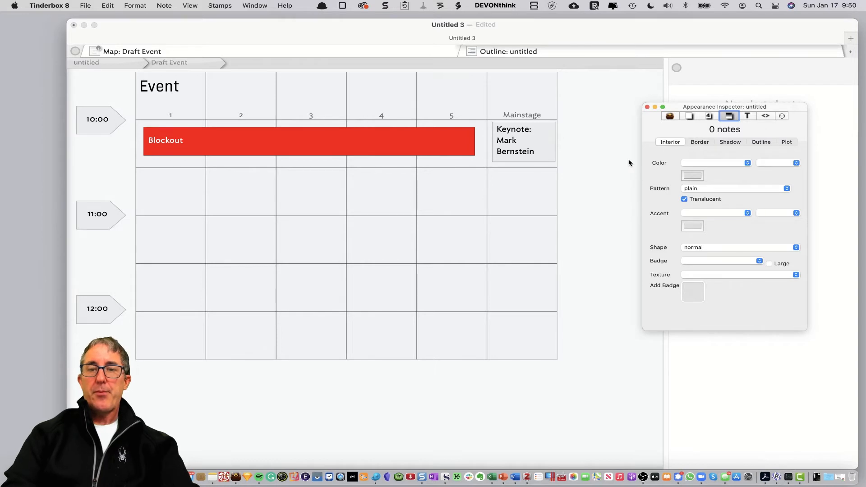
Duplicate the keynote note into column 1 of the 11:00 row.
left_click(522, 151)
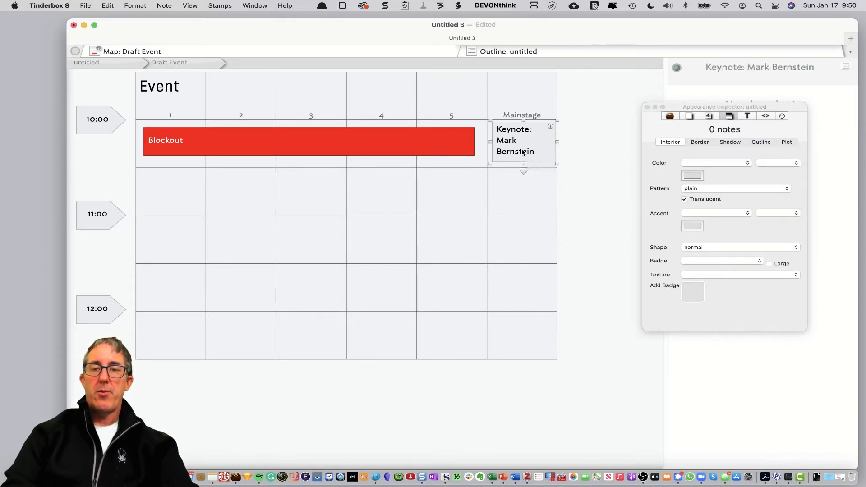
key("super+d")
left_click_drag(582, 155, 173, 293)
double_click(172, 286)
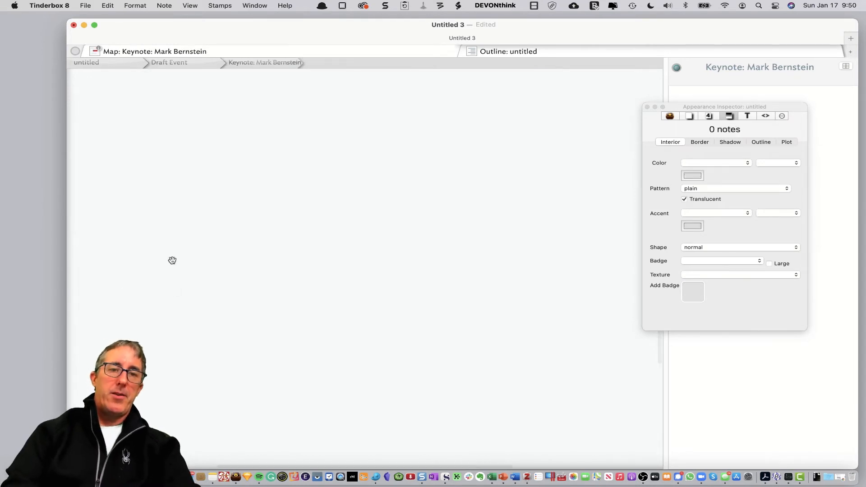
left_click(183, 66)
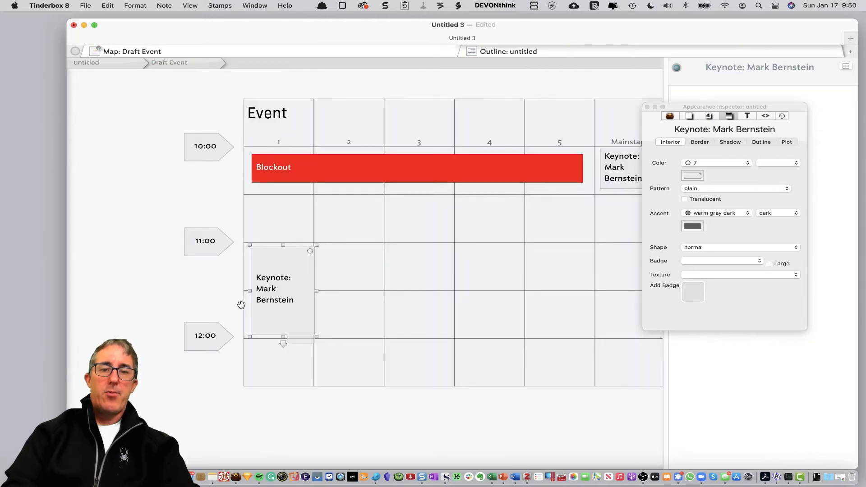
Retitle the duplicate as the note taking workshop.
left_click(750, 74)
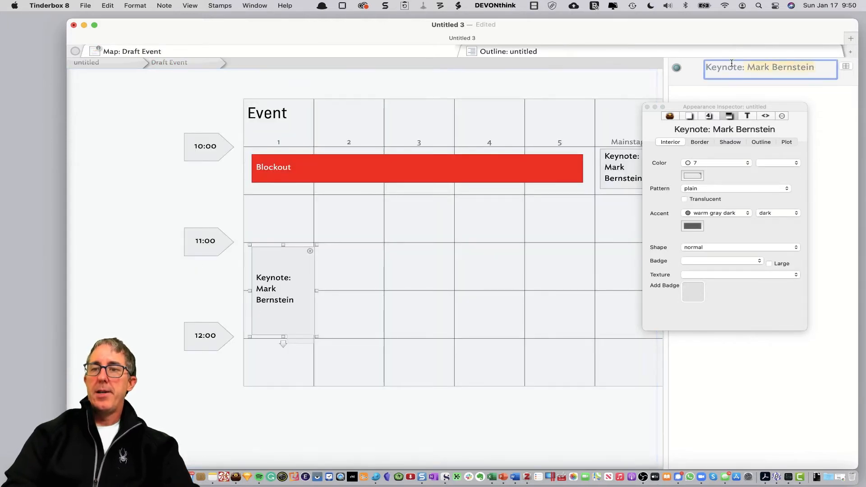
type("On ")
type("noting")
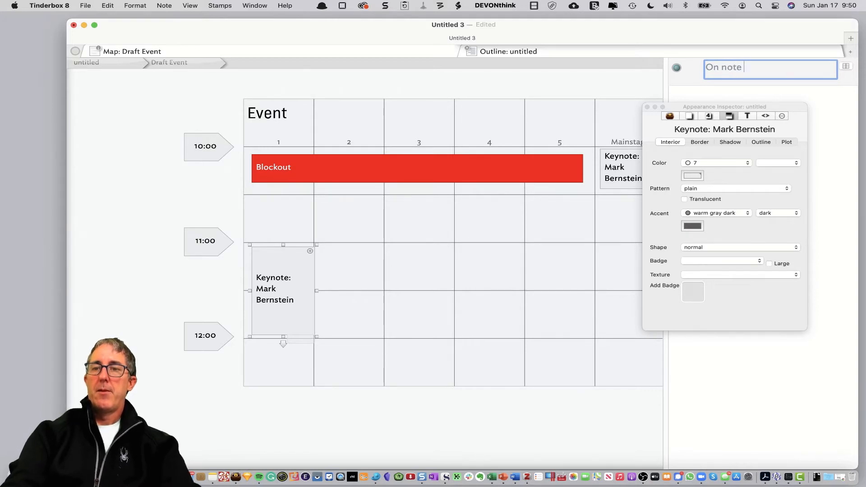
type("taking")
left_click_drag(723, 109, 432, 105)
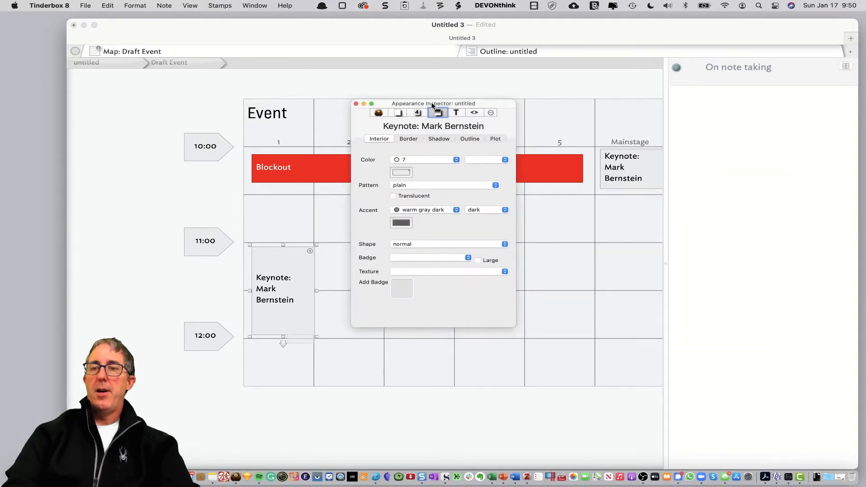
left_click(773, 63)
type("work")
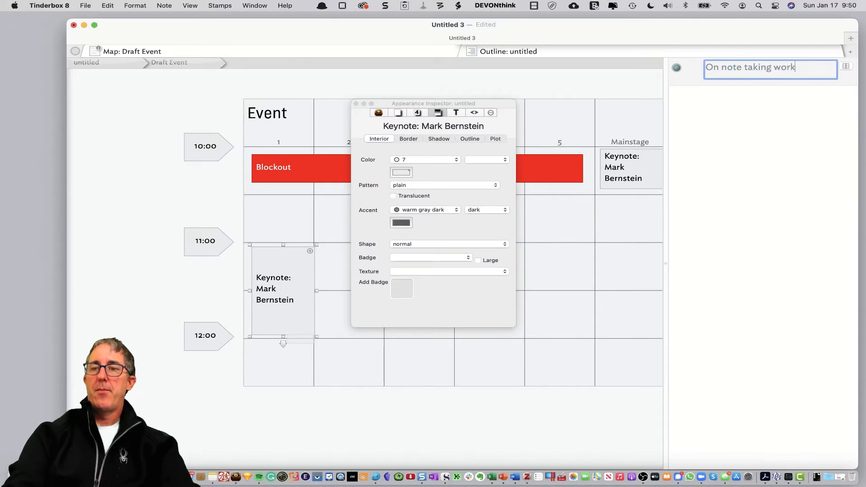
type("shop")
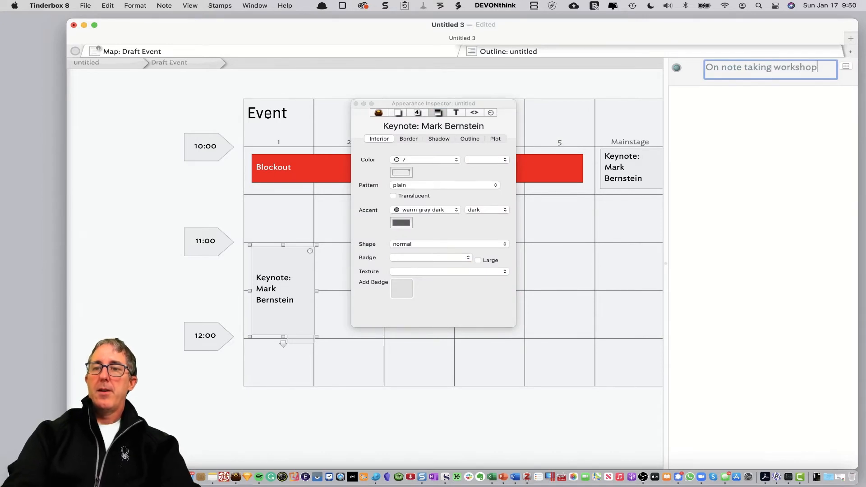
key("Return")
Enter the text 'This session will be on note-taking.' and hyphenate the title to 'On note-taking workshop'.
type("This session will be on noting.")
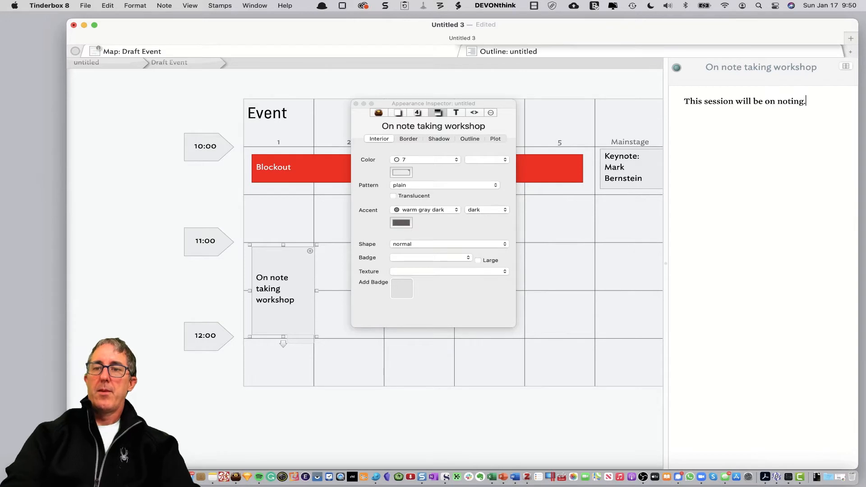
double_click(805, 101)
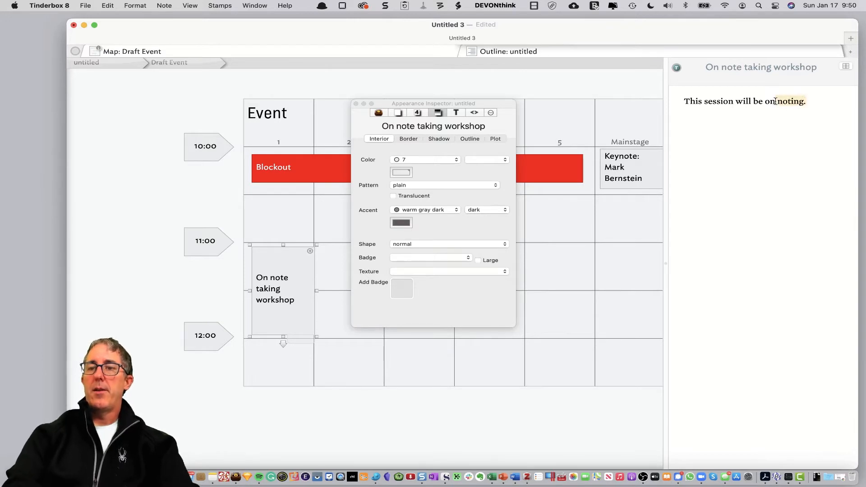
key("BackSpace")
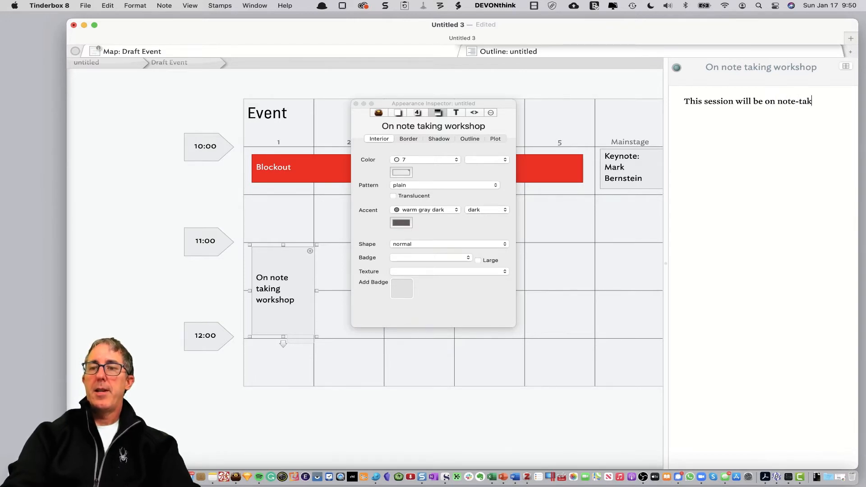
left_click(747, 68)
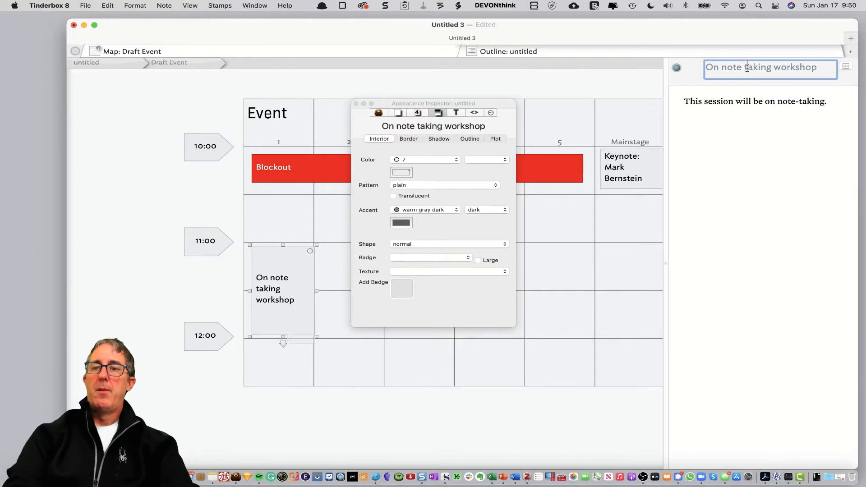
key("BackSpace")
type("-")
left_click(768, 218)
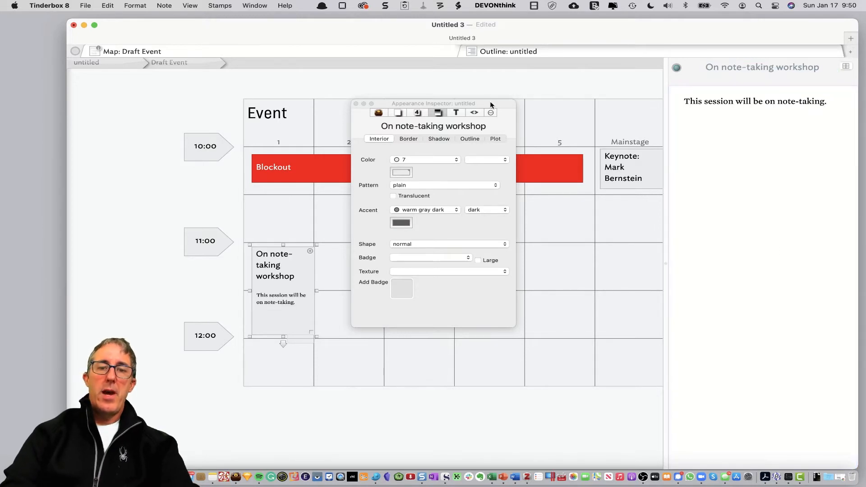
left_click_drag(489, 103, 163, 79)
Copy the Keynote note into the 12:00 row, retitle it as the two speakers' fireside chat, and place it under Mainstage.
left_click(285, 273)
left_click_drag(285, 273, 275, 274)
left_click_drag(620, 186, 357, 375)
key("super+a")
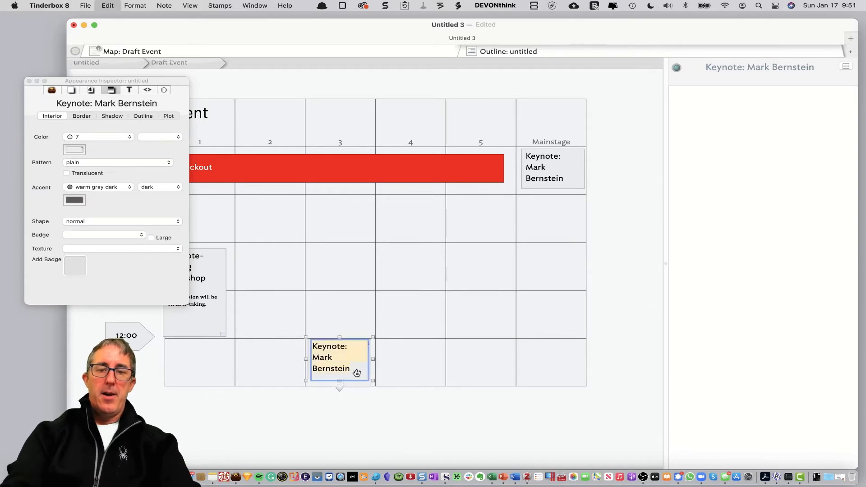
key("BackSpace")
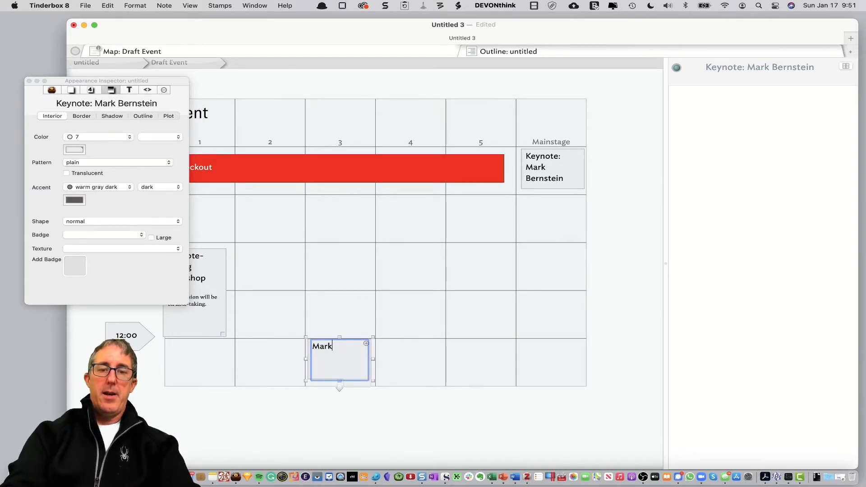
type("Mark A. and Mark B.")
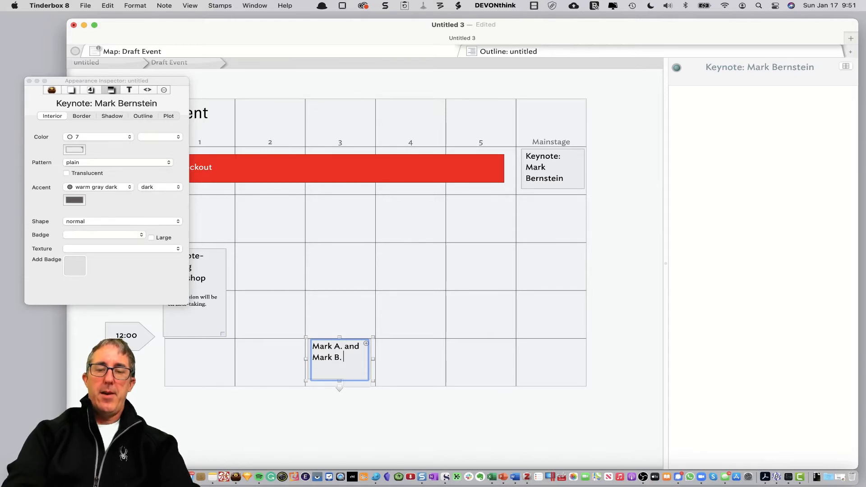
type(" Fire")
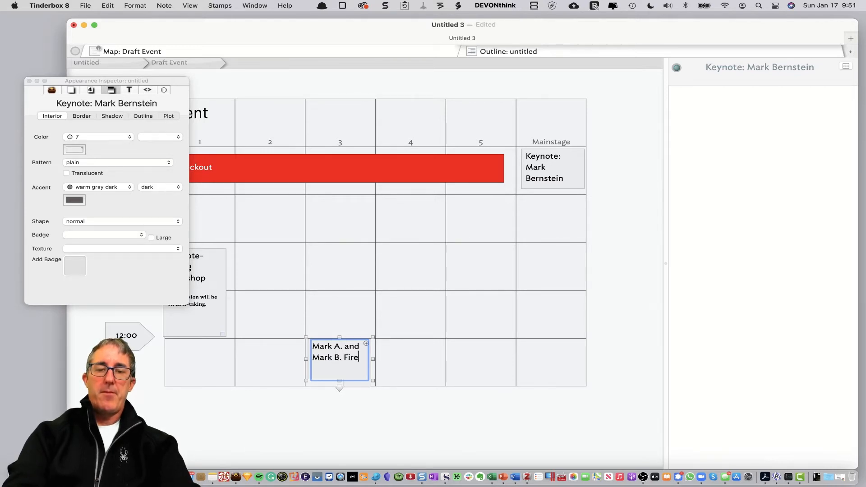
type("side Chat")
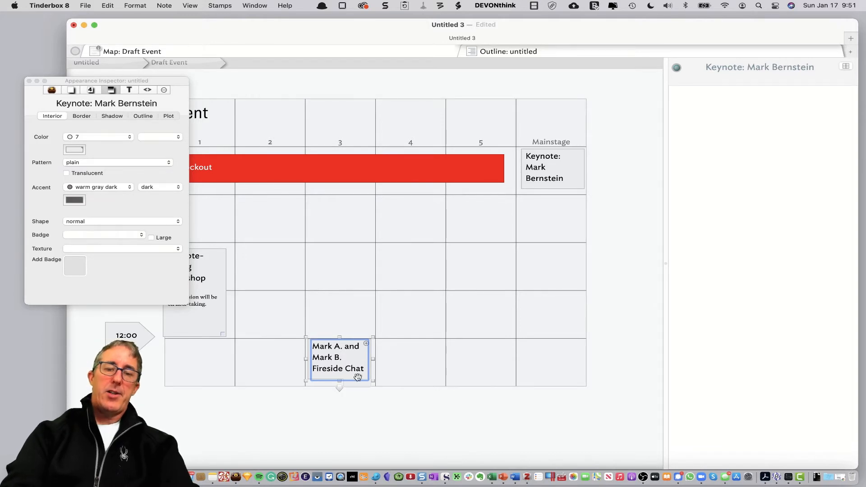
left_click_drag(358, 376, 552, 365)
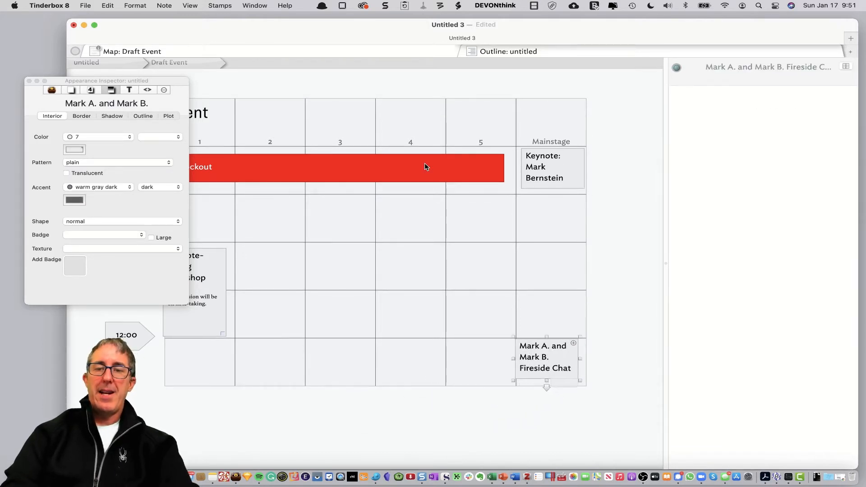
Duplicate the red Blockout bar and lay the copy across columns 1–5 of the 12:00 row.
left_click(424, 164)
key("super+d")
left_click_drag(464, 165, 164, 358)
scroll(198, 396, "left", 9)
scroll(83, 397, "right", 3)
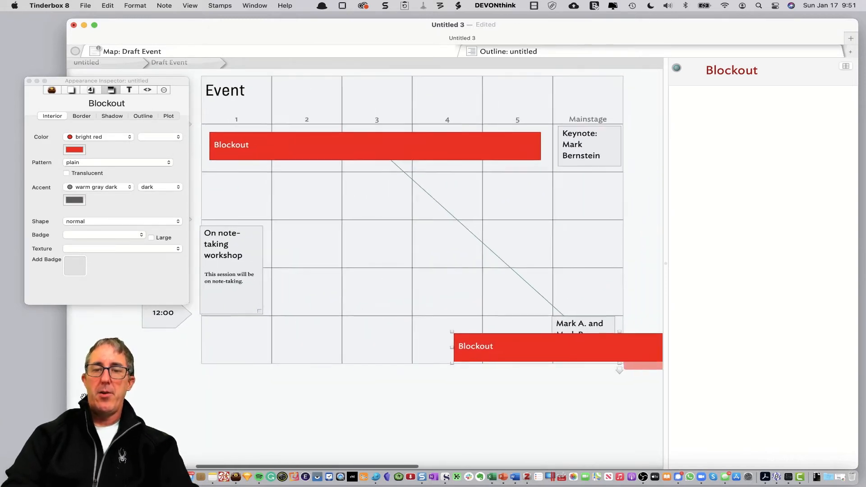
left_click_drag(493, 351, 264, 341)
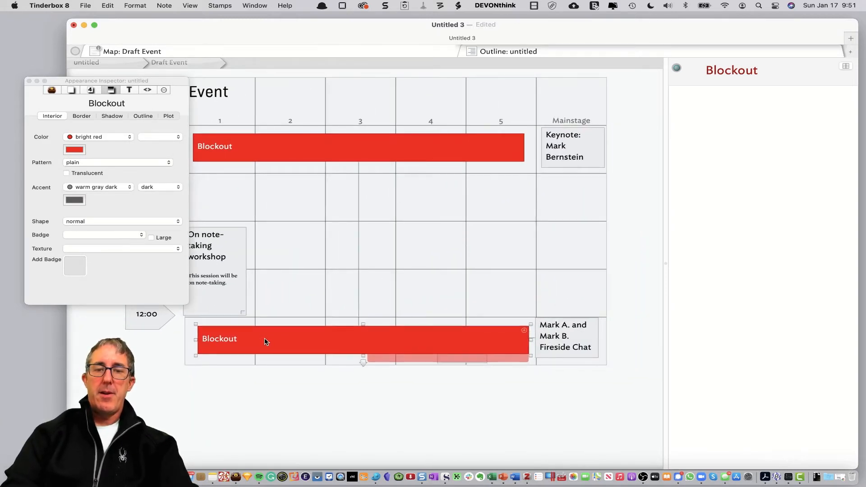
left_click(265, 382)
scroll(601, 184, "right", 3)
scroll(601, 183, "down", 1)
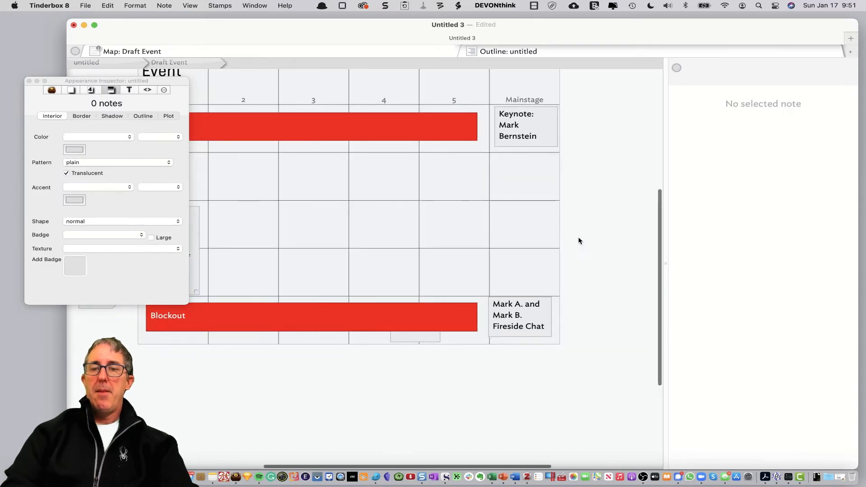
Create a note titled with the trainer's name, move it to column 4 at 11:00, and begin its text.
double_click(596, 200)
type("Micha")
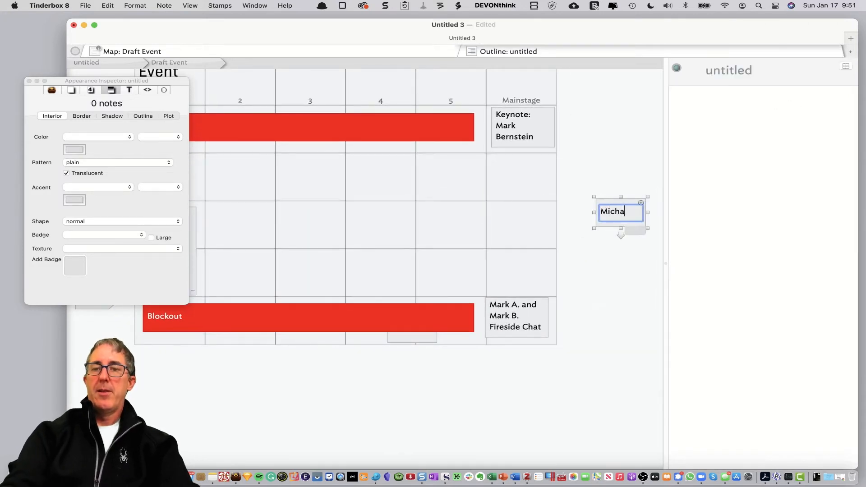
type("el Becker")
key("Return")
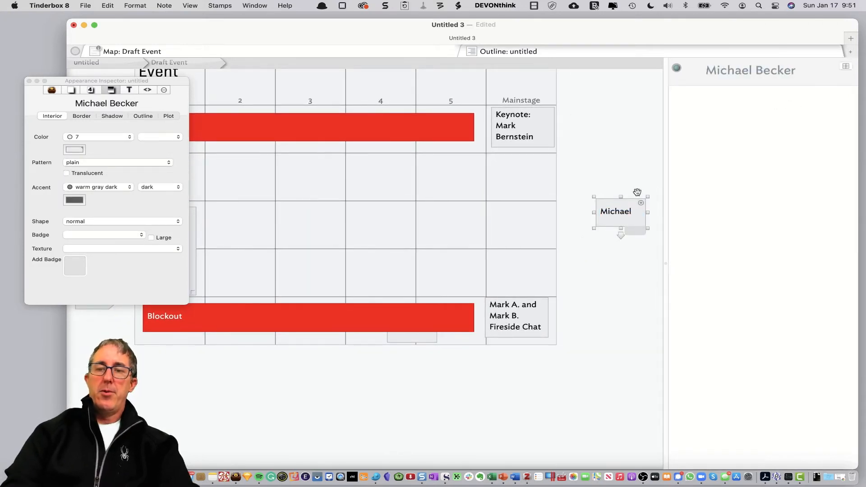
scroll(635, 193, "up", 1)
left_click(612, 229)
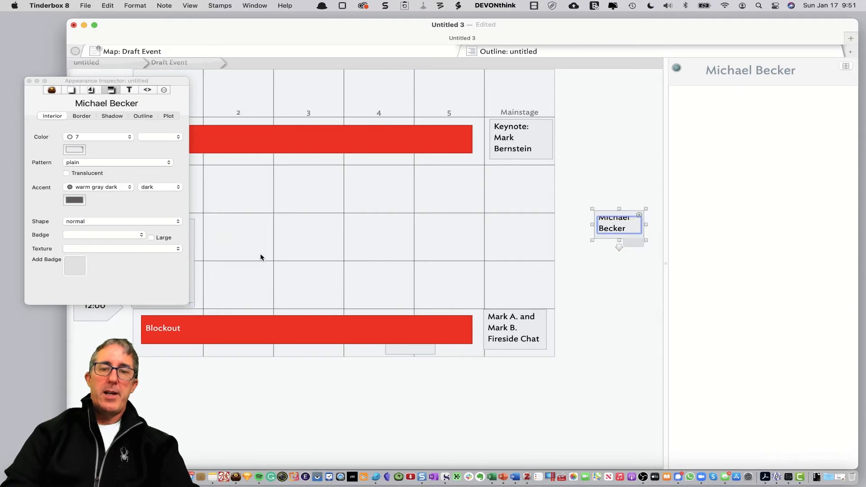
key("Return")
left_click(622, 223)
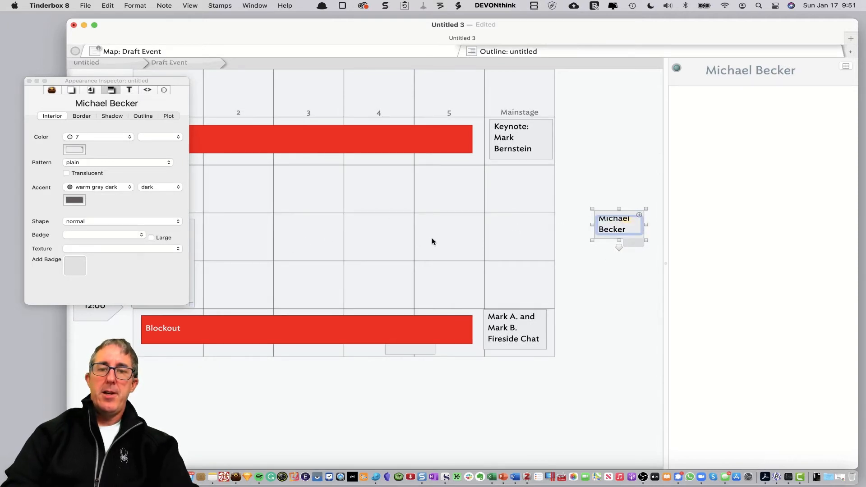
left_click(604, 252)
left_click_drag(608, 232, 405, 255)
left_click(755, 107)
type("Michael Becker will do training")
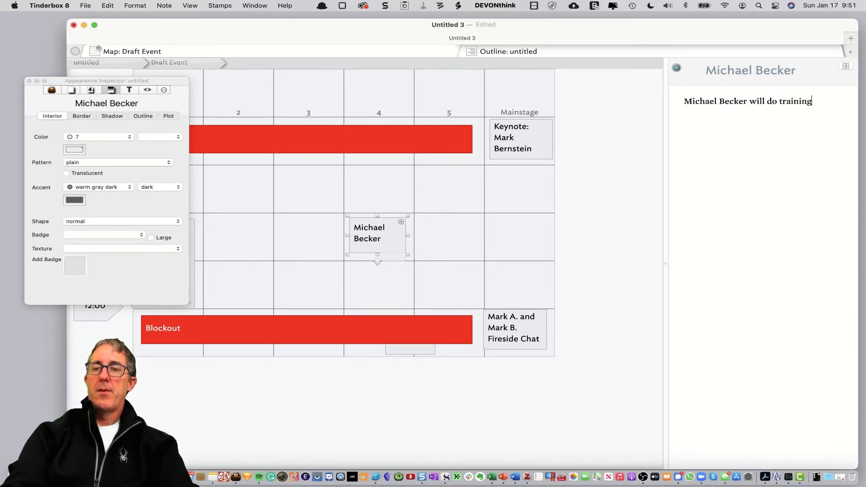
Finish the trainer note's Tinderbox text, then describe the fireside chat about hypertext and the future.
type("inderbox")
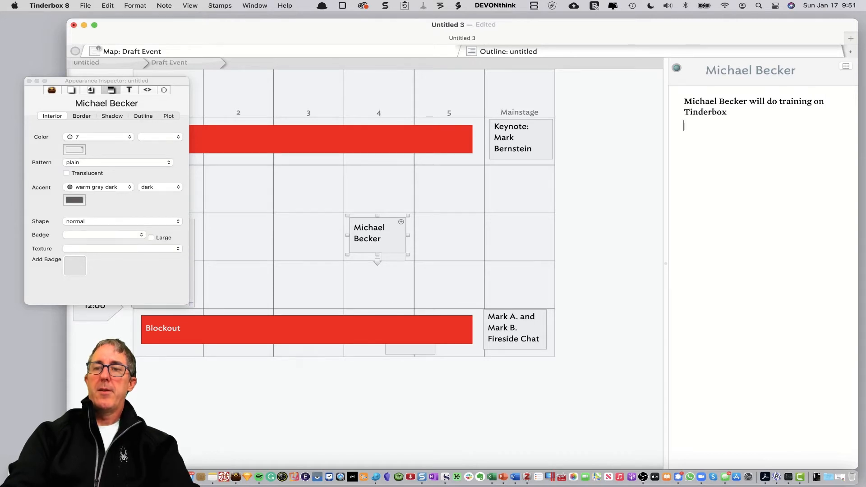
left_click(523, 324)
left_click(732, 250)
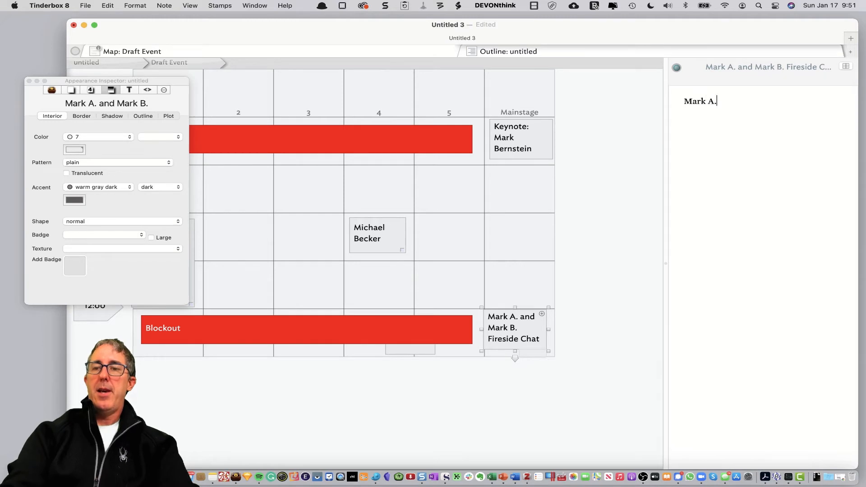
type("Mark A. and Mark B")
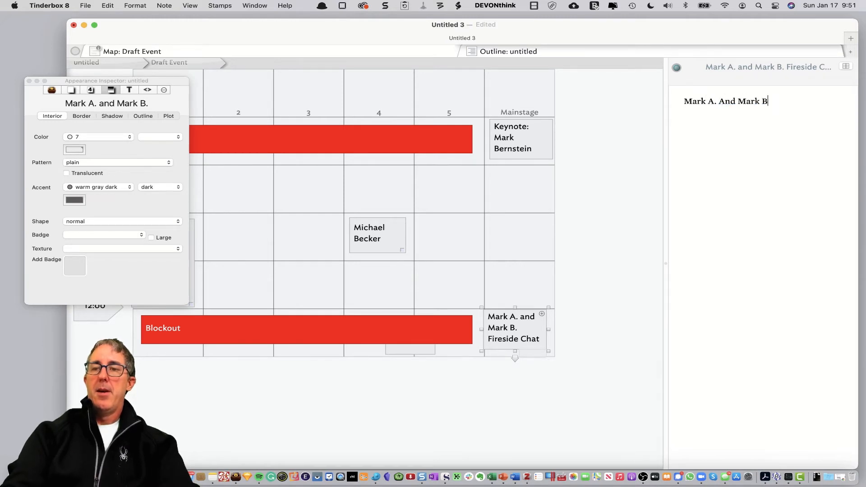
type(". will have a ")
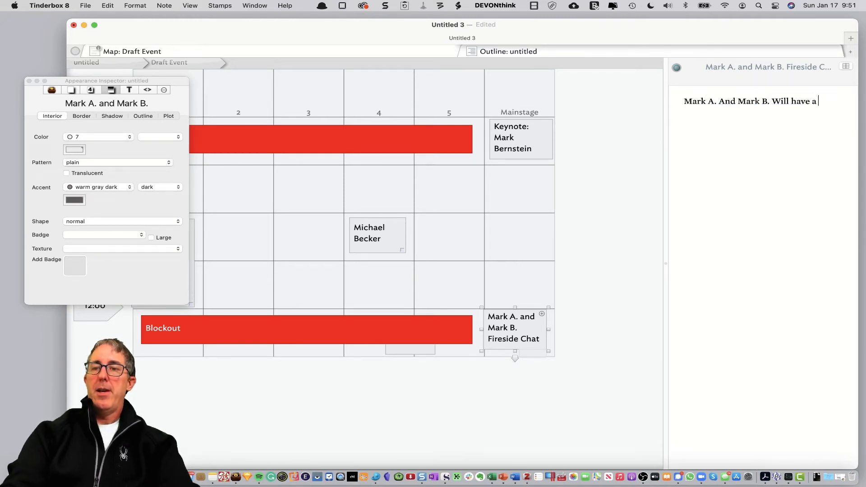
type("fireside ")
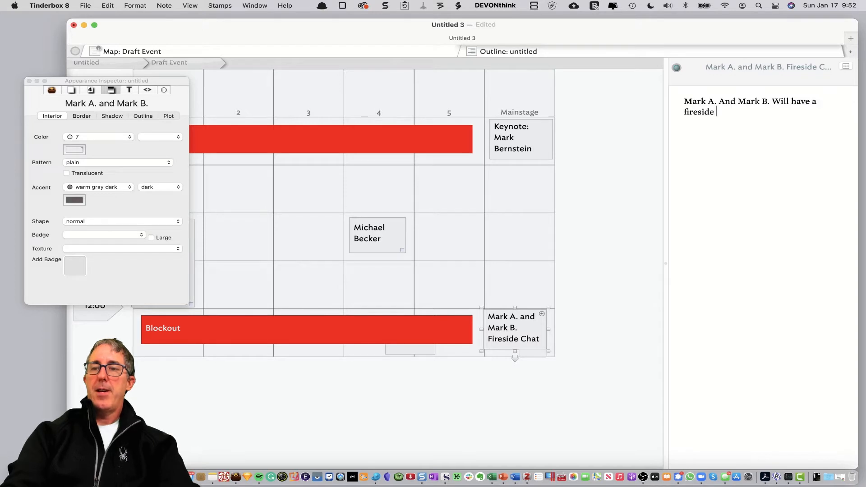
type("caht")
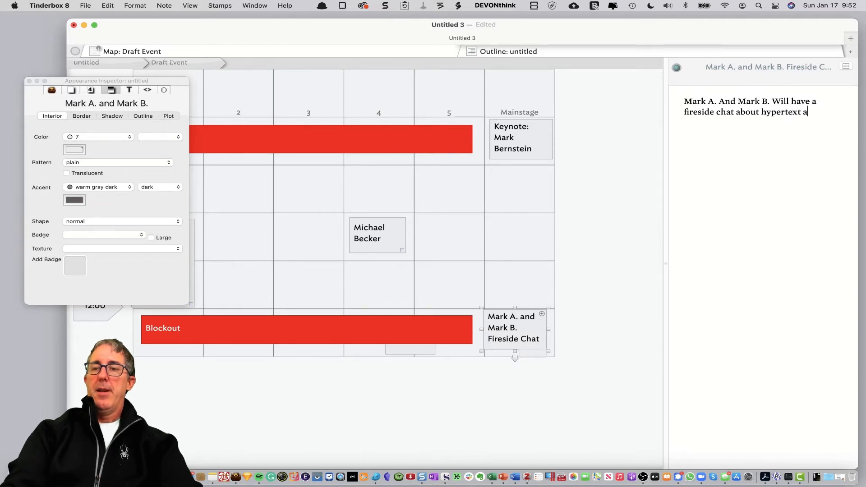
type("future.")
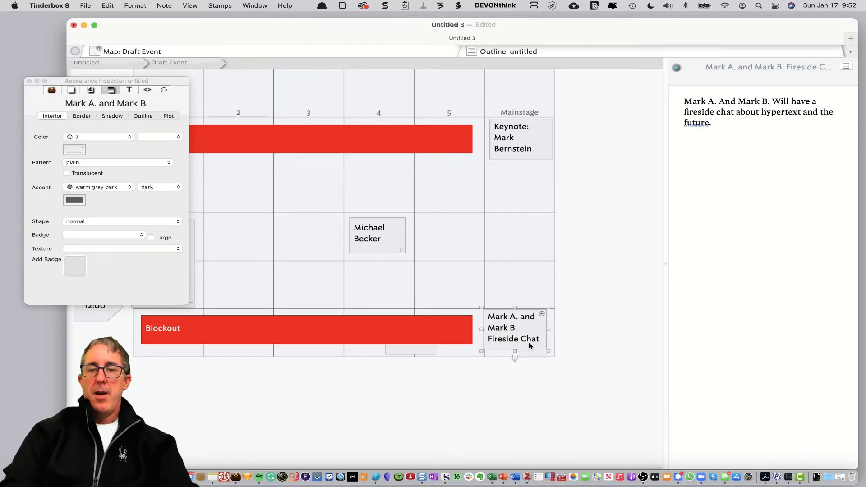
left_click(536, 352)
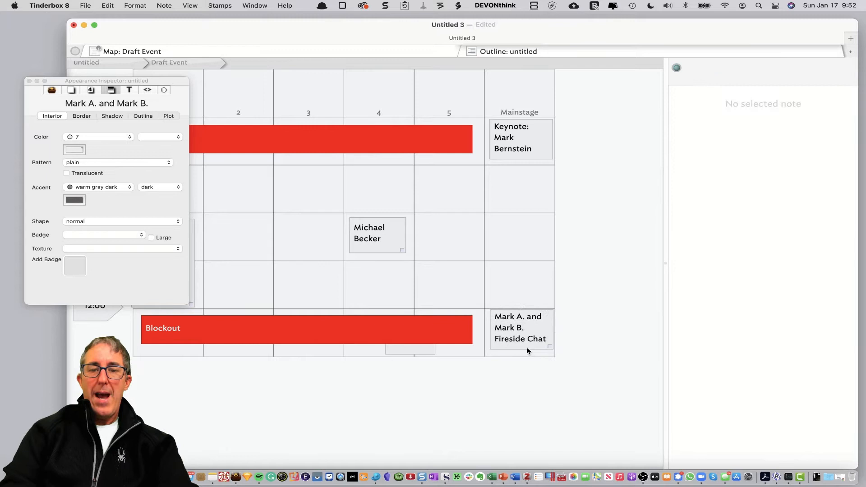
Delete the small stray note and undo the accidental move of the Event grid.
left_click(411, 354)
key("Delete")
left_click_drag(411, 354, 186, 162)
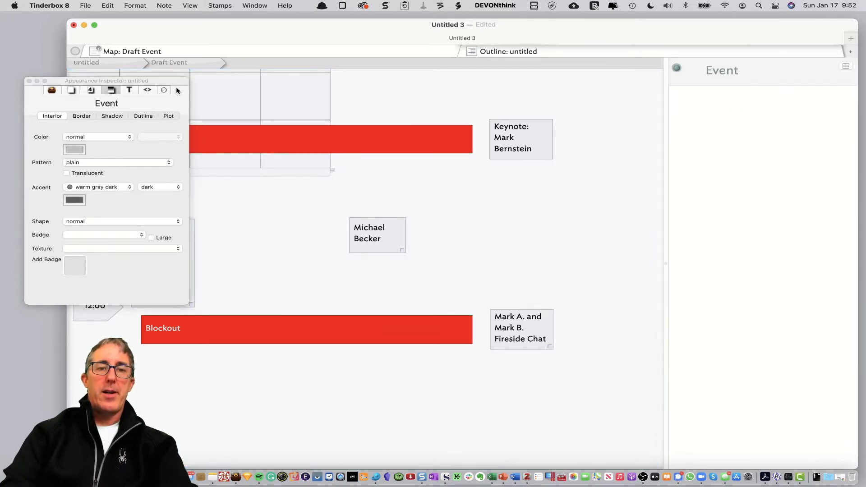
left_click_drag(179, 81, 74, 134)
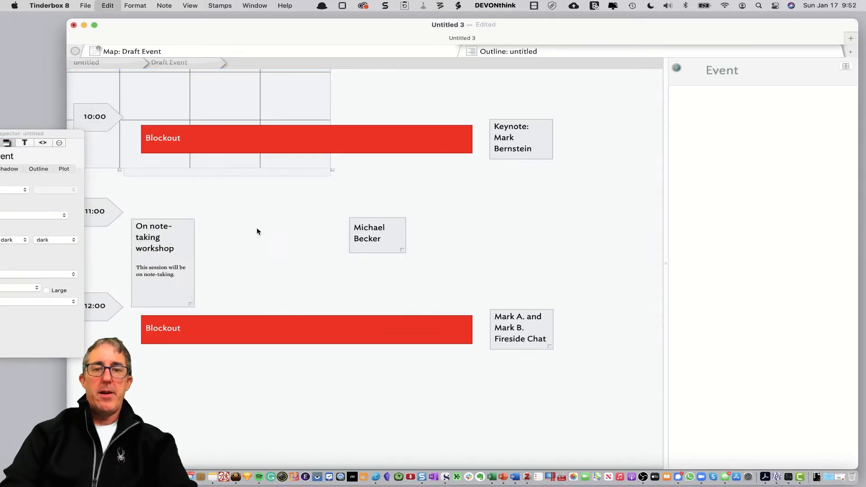
key("super+z")
left_click(490, 421)
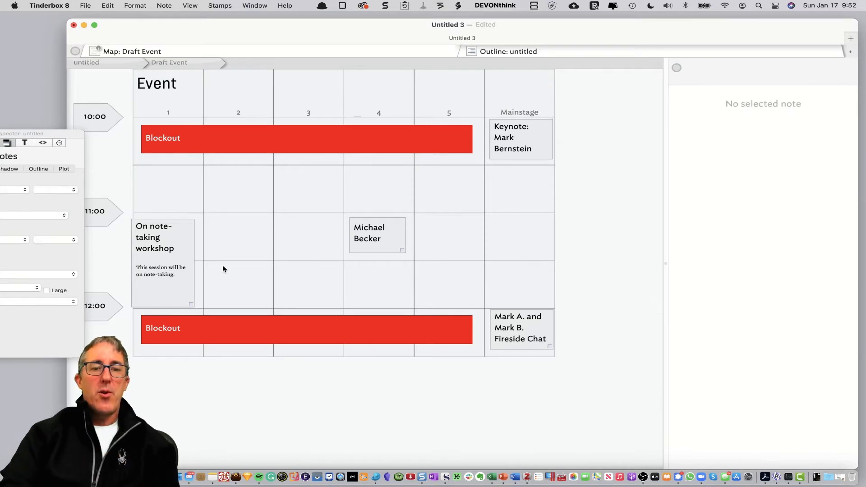
Align the On note-taking workshop note squarely in column 1, then start the 10:00 note's text.
left_click_drag(169, 251, 176, 245)
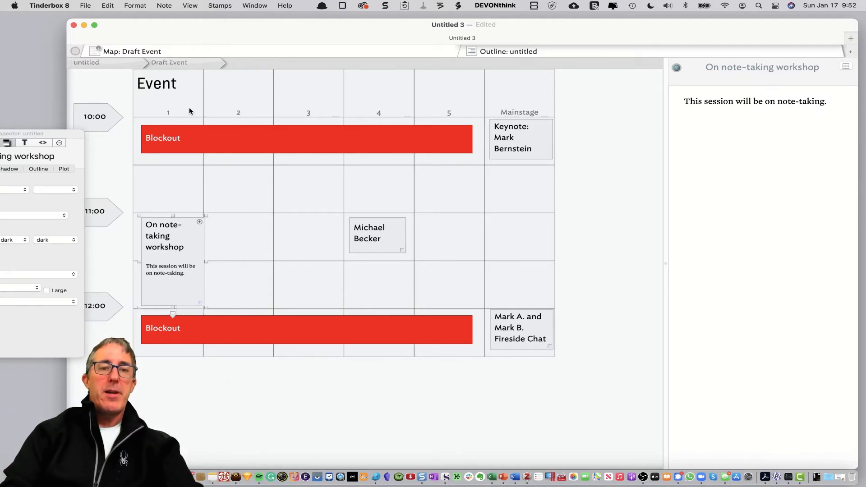
left_click(104, 116)
left_click(788, 158)
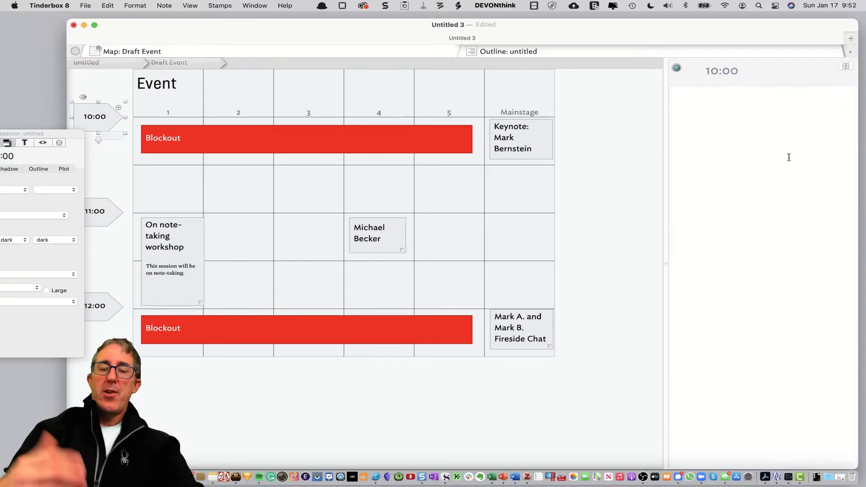
Give the 10:00 note the text "Open keynote." and the 11:00 adornment "Workshops.".
type("Open ")
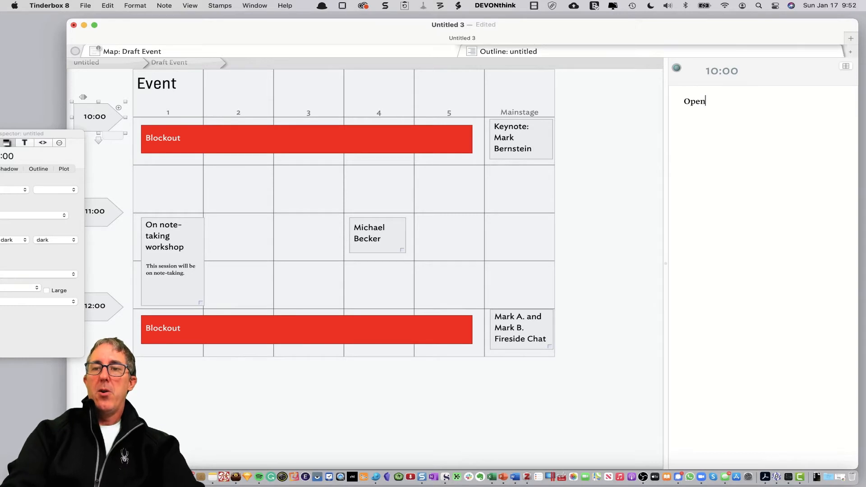
type("keynote.")
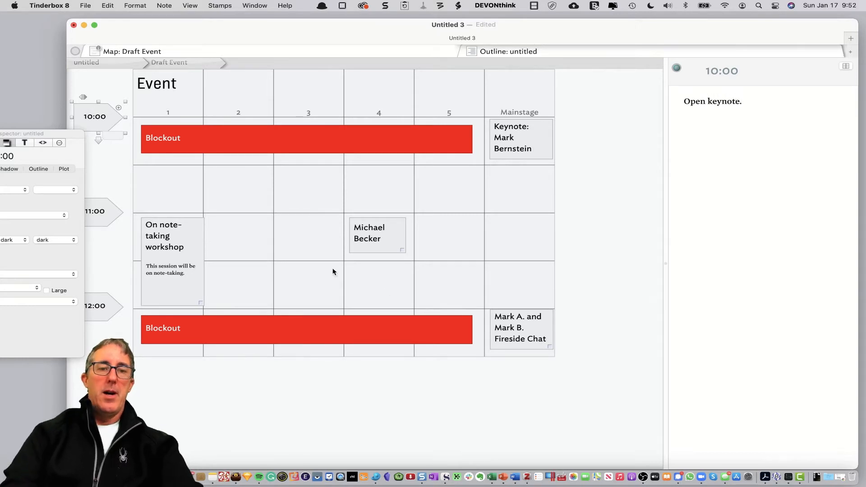
left_click(103, 204)
left_click(812, 170)
type("Wpork")
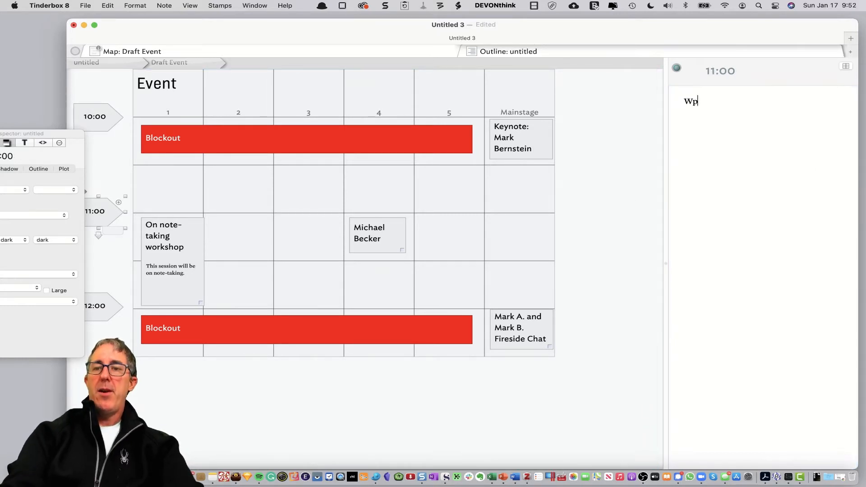
key("BackSpace")
key("BackSpace")
key("BackSpace")
key("BackSpace")
type("orkshops.")
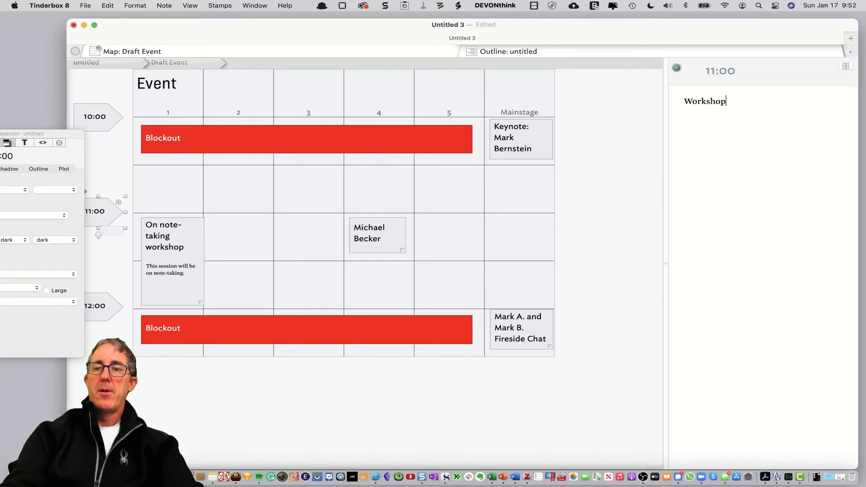
key("Return")
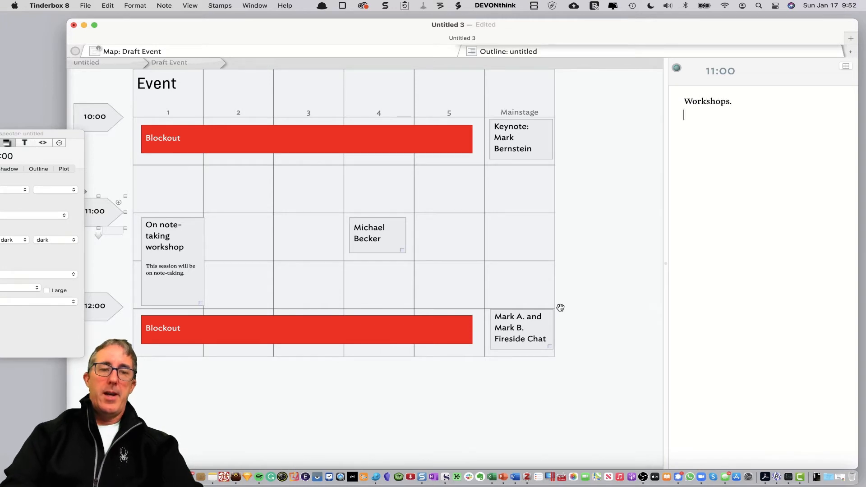
Give the 12:00 time adornment the text "Closing keynote".
left_click(106, 304)
left_click(692, 179)
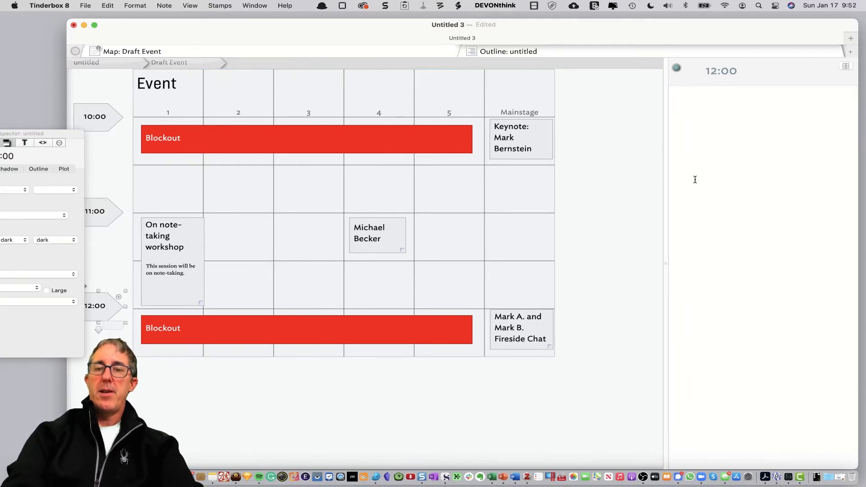
type("Closing keynote")
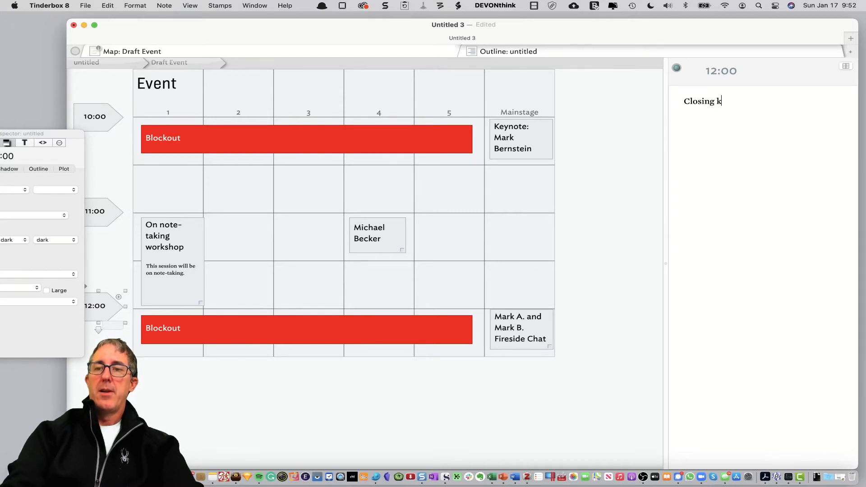
Add the built-in HTML templates, show the window toolbar, and view Draft Event as an outline.
left_click(509, 246)
scroll(555, 238, "left", 4)
scroll(555, 238, "right", 2)
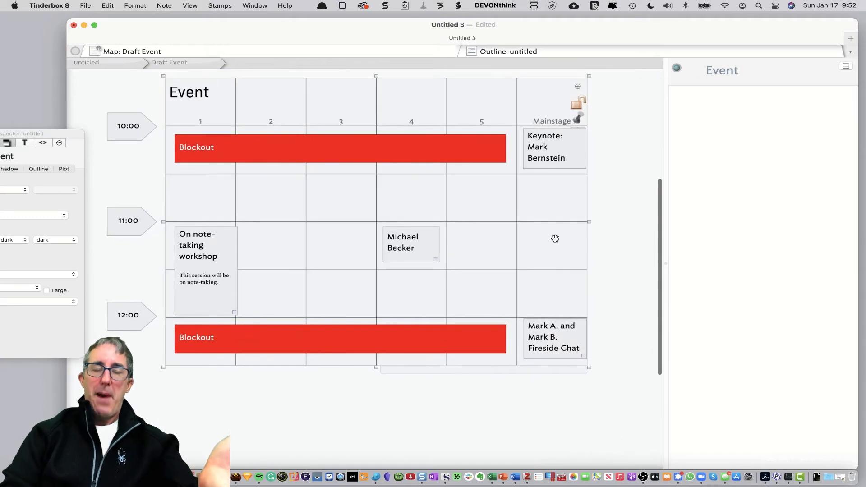
scroll(555, 238, "up", 2)
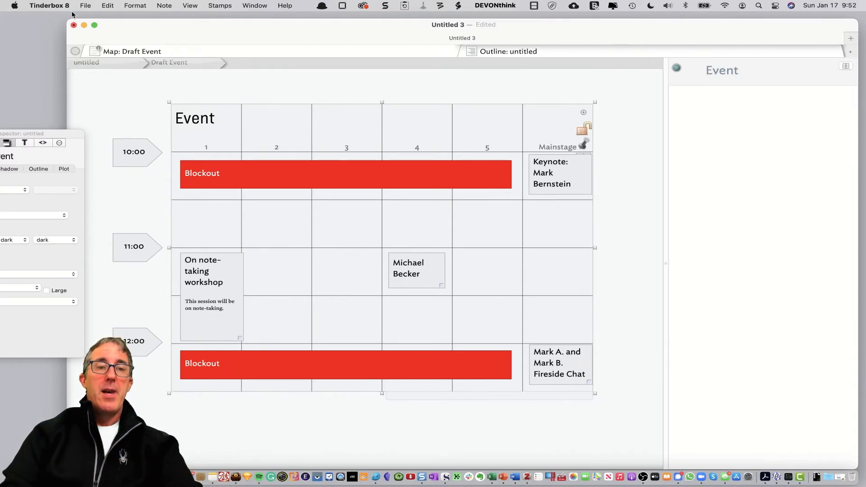
left_click(85, 5)
mouse_move(177, 198)
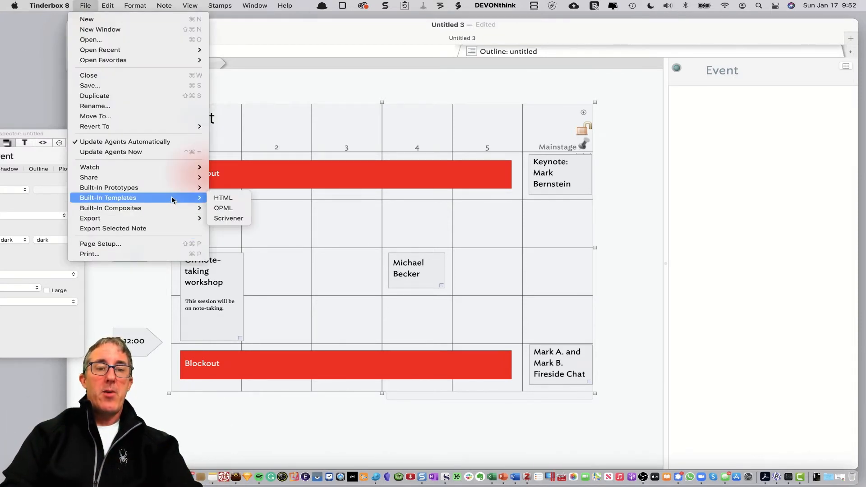
left_click(236, 197)
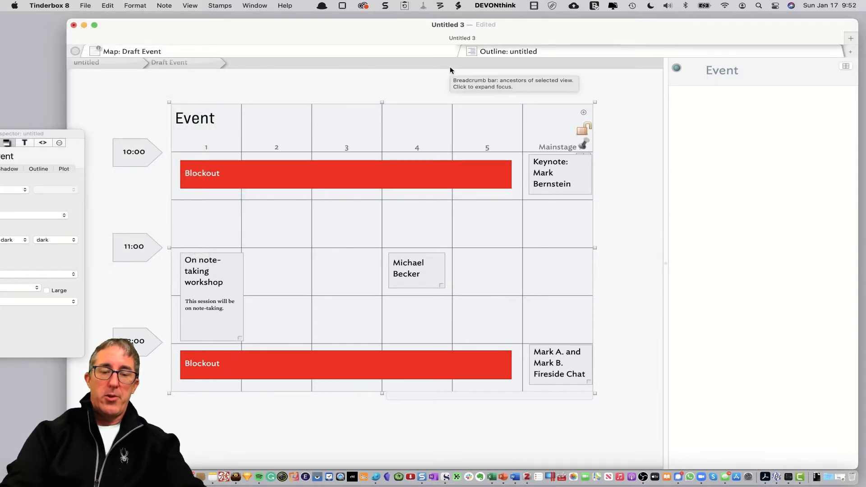
key("alt+super+t")
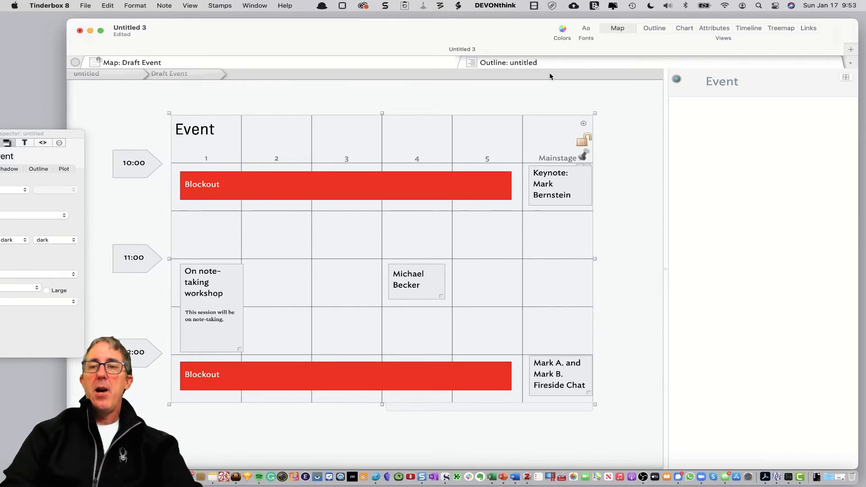
left_click(656, 29)
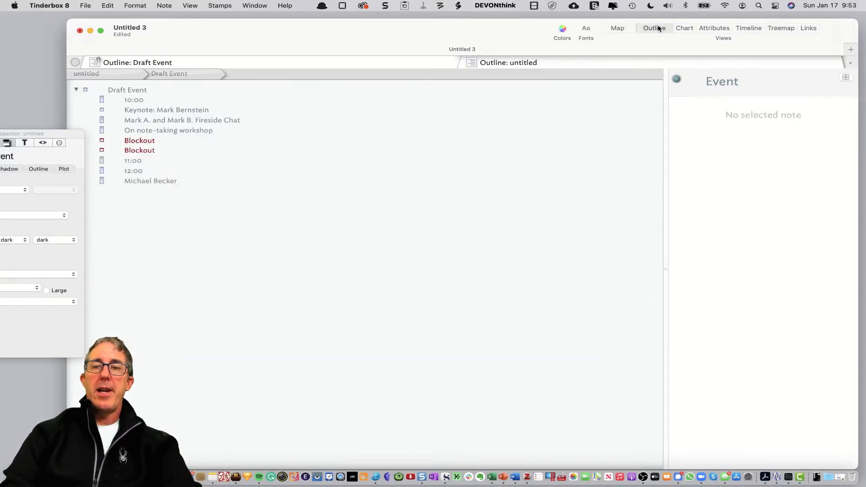
Show the rendered HTML Preview of the Draft Event container in the text pane.
left_click(179, 95)
left_click(175, 90)
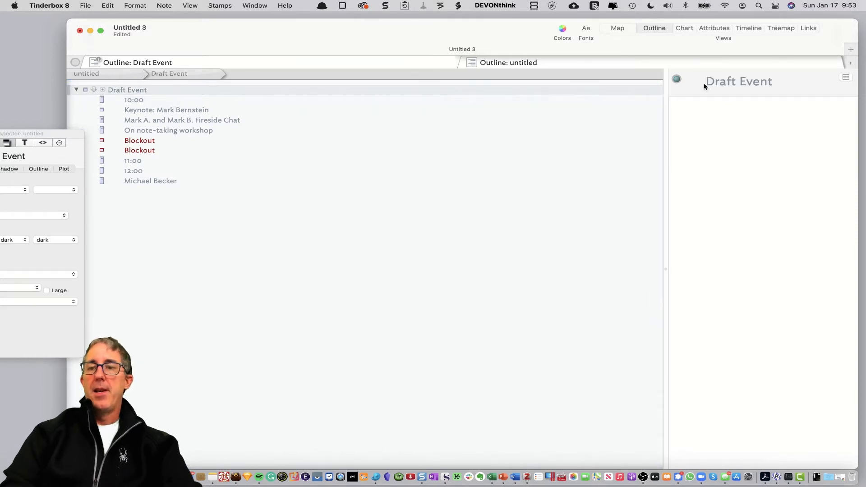
left_click(254, 6)
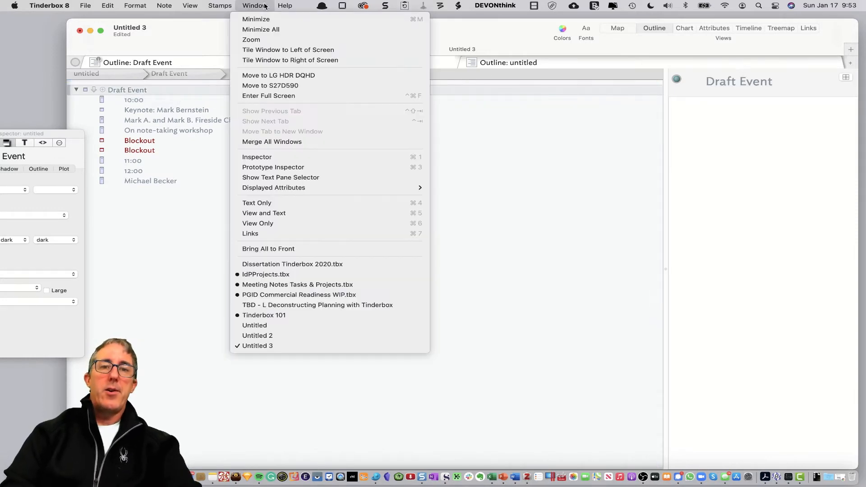
left_click(304, 177)
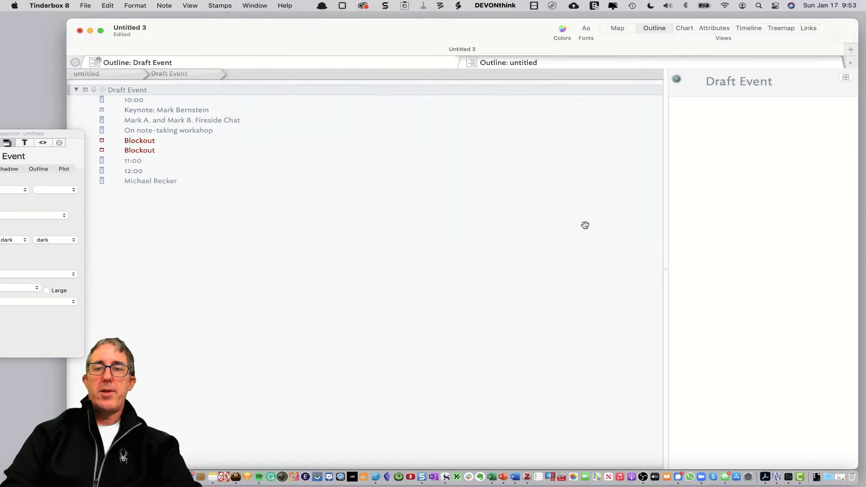
left_click(768, 83)
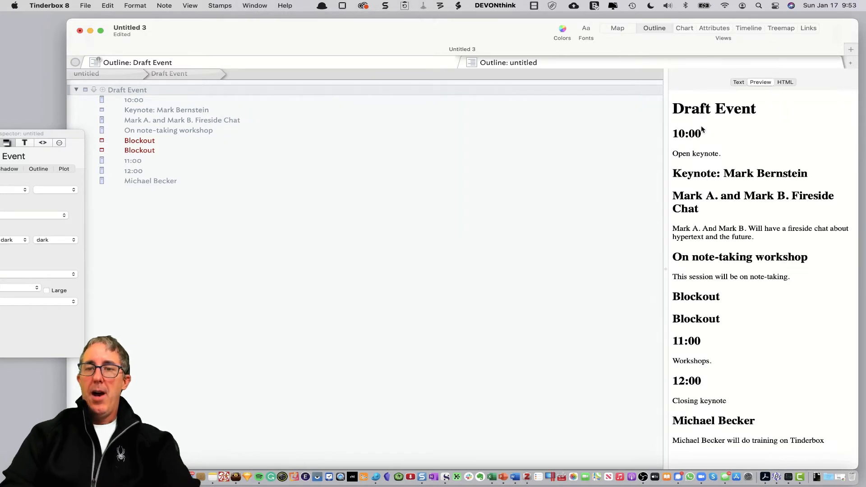
left_click_drag(701, 127, 776, 308)
left_click(718, 144)
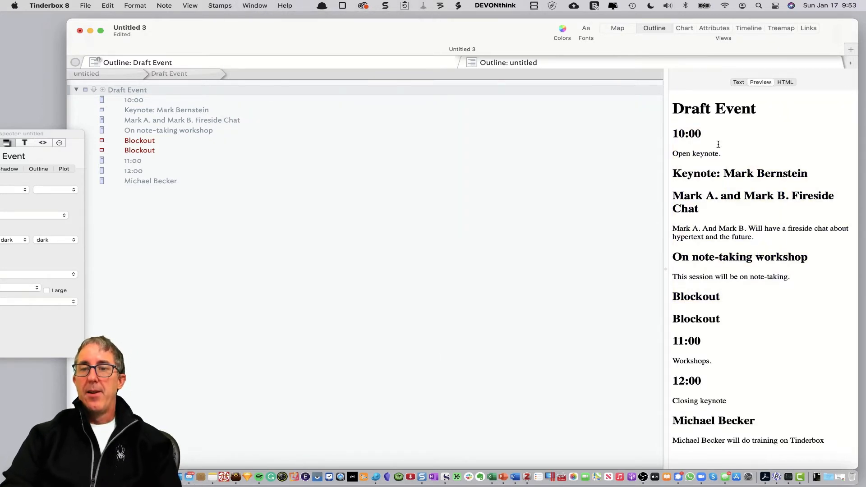
left_click_drag(683, 153, 745, 155)
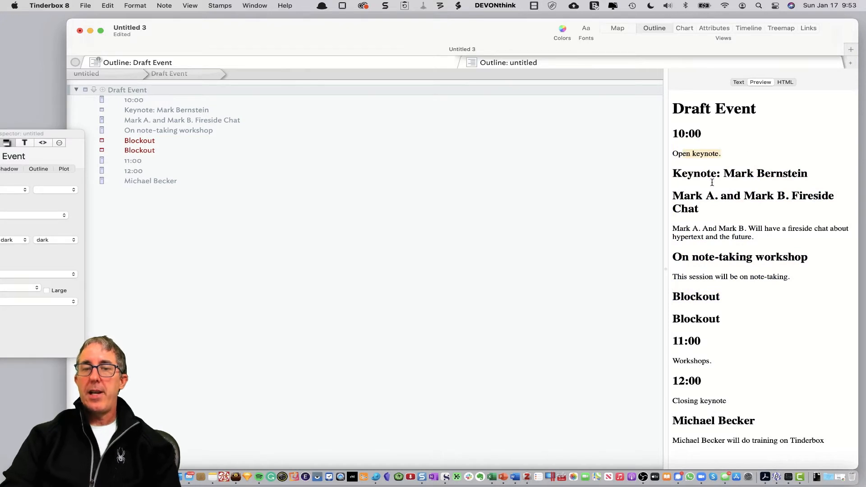
Reorder the outline so 11:00, a Blockout and the outdented Keynote note follow 10:00.
left_click_drag(142, 161, 142, 117)
left_click(193, 151)
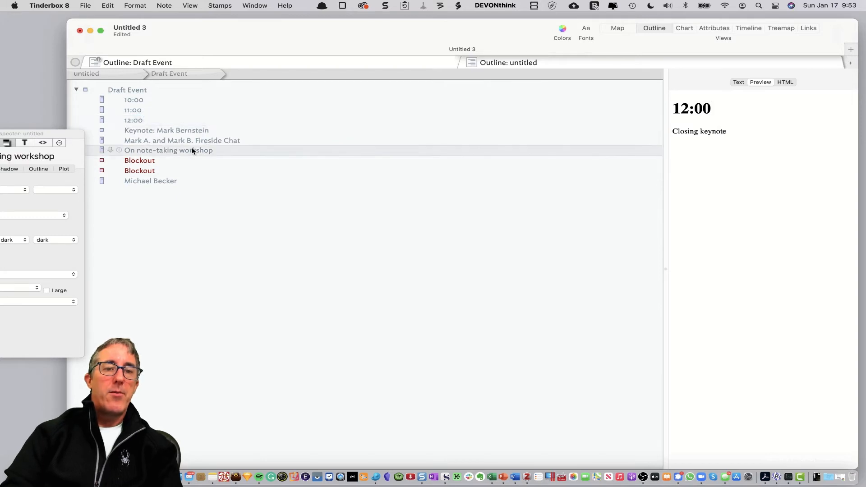
left_click(161, 169)
left_click_drag(161, 159, 163, 110)
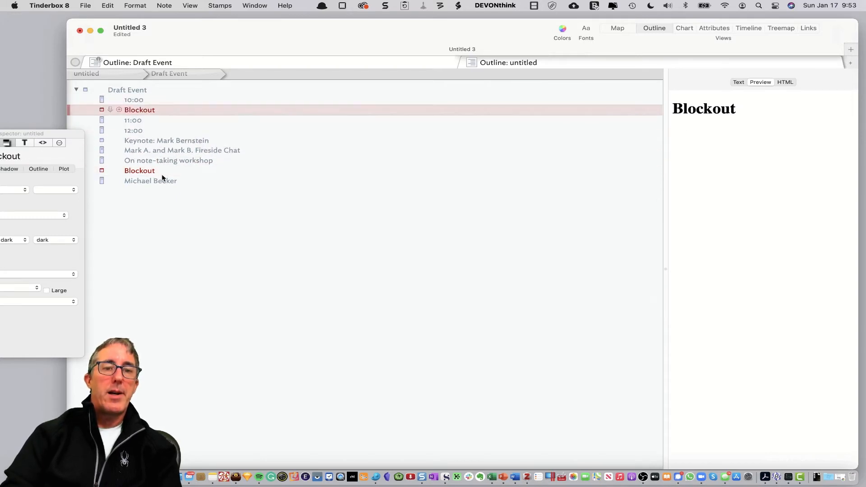
left_click(207, 141)
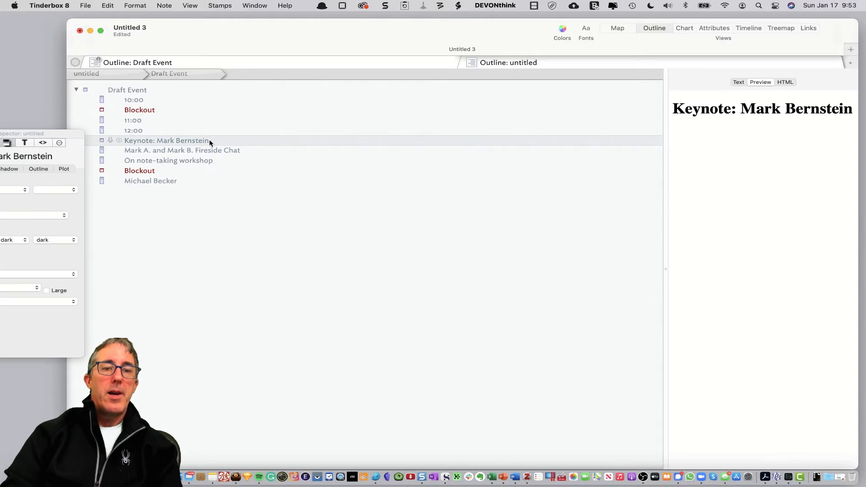
left_click_drag(208, 142, 206, 111)
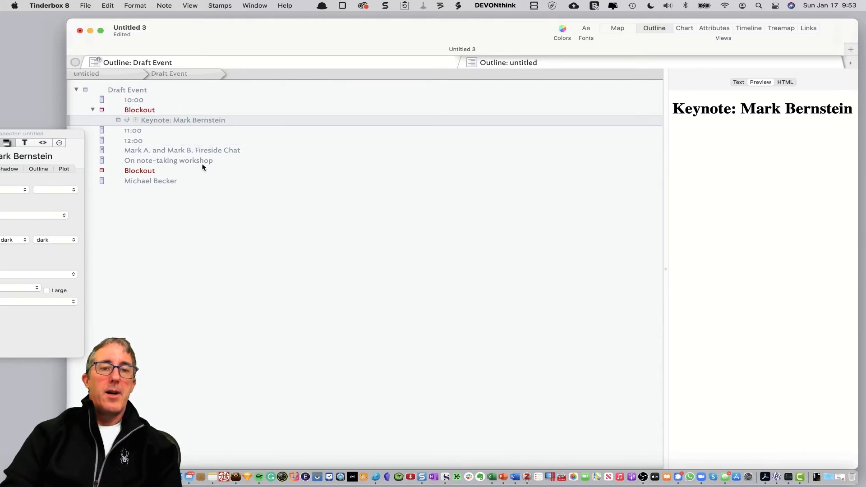
key("shift+Tab")
left_click(219, 195)
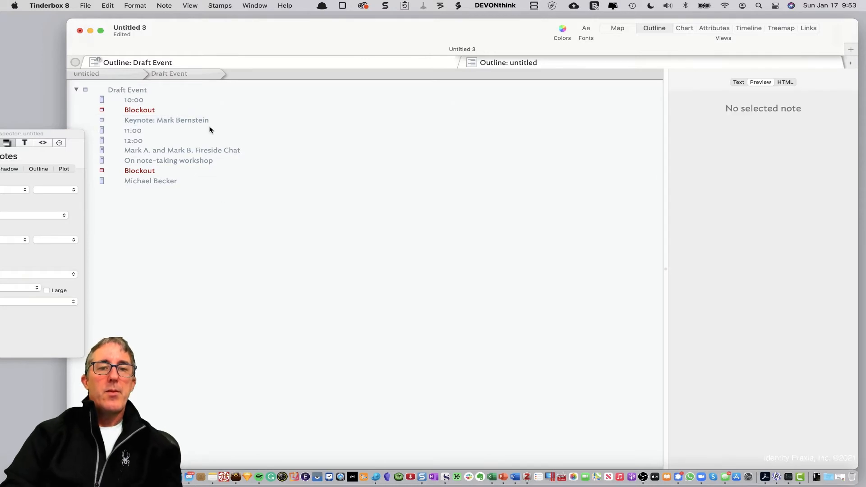
Return to the top-level map, open Draft Event, and move the Keynote note into the Mainstage column.
left_click(127, 76)
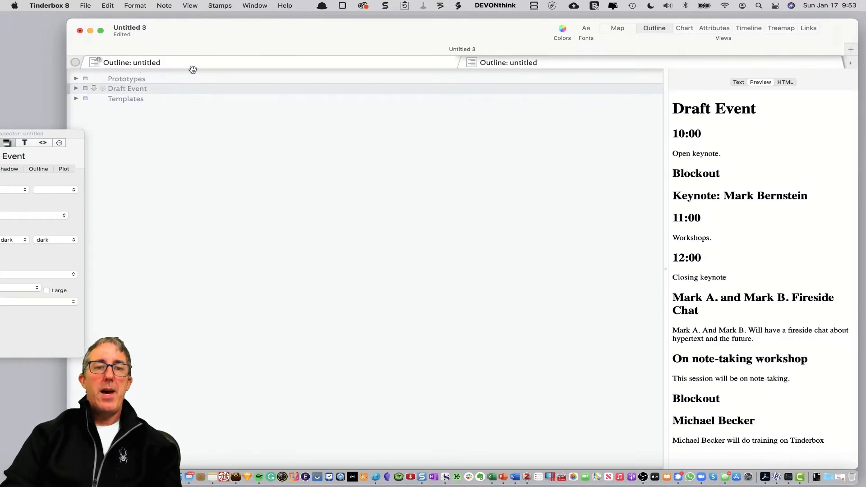
left_click(617, 28)
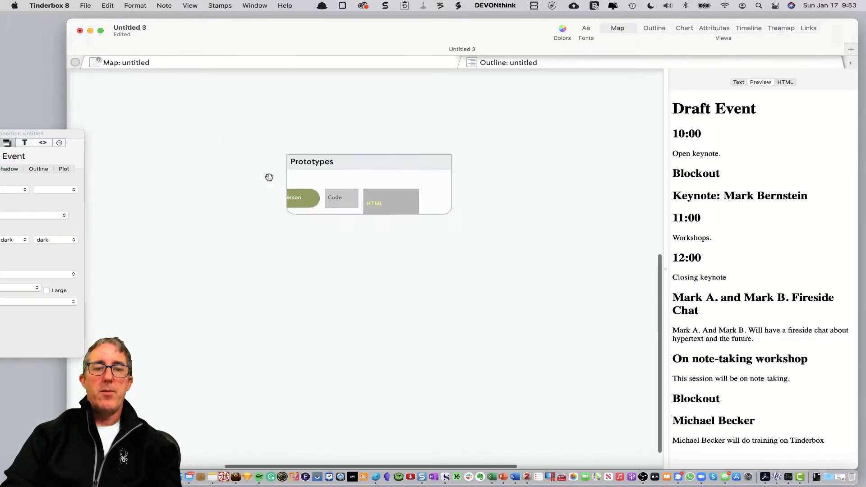
scroll(269, 177, "right", 3)
double_click(344, 207)
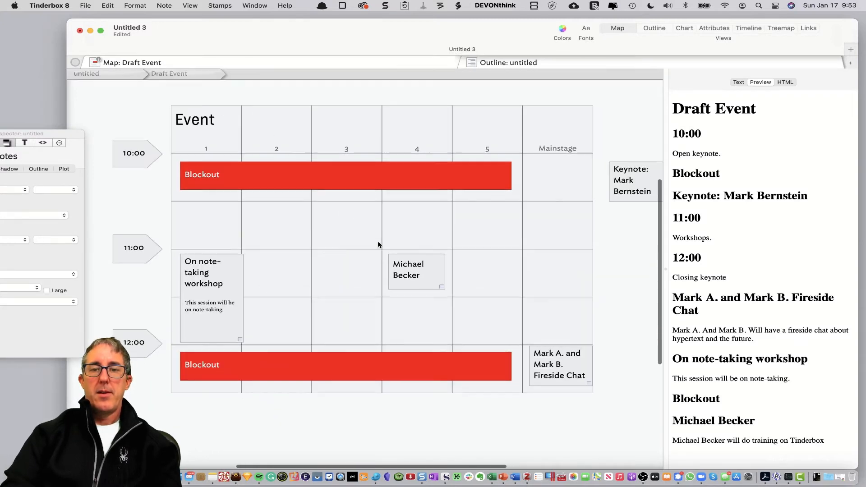
left_click_drag(646, 153, 568, 150)
left_click(607, 168)
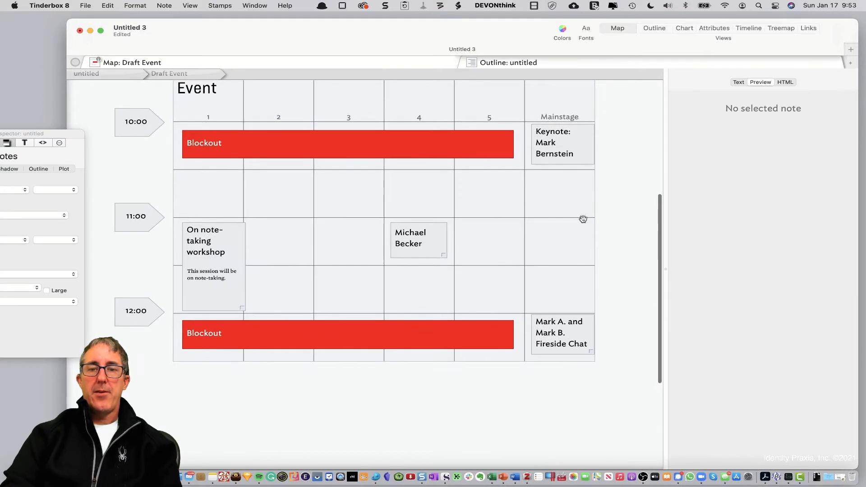
View Draft Event as an outline and preview its full rendered export.
left_click(653, 28)
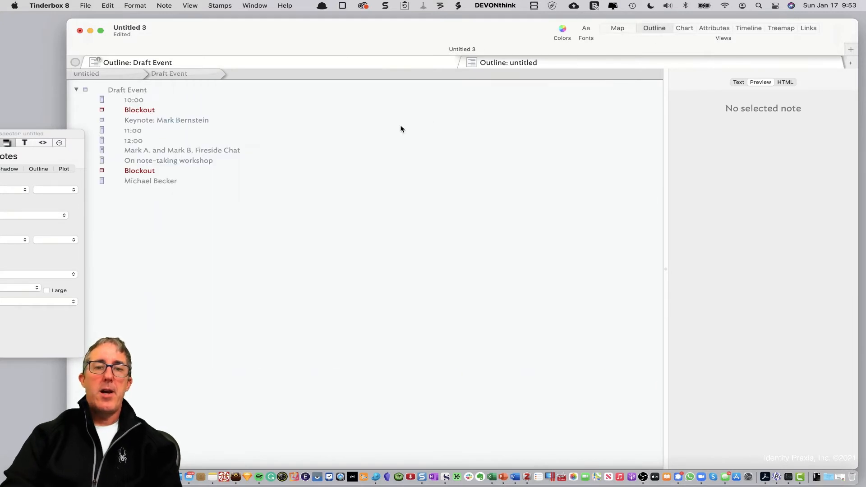
left_click(156, 90)
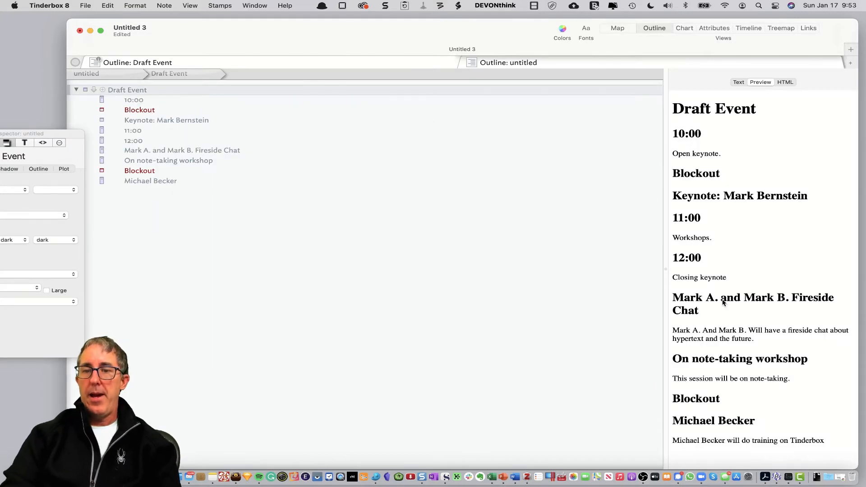
left_click_drag(698, 176, 725, 427)
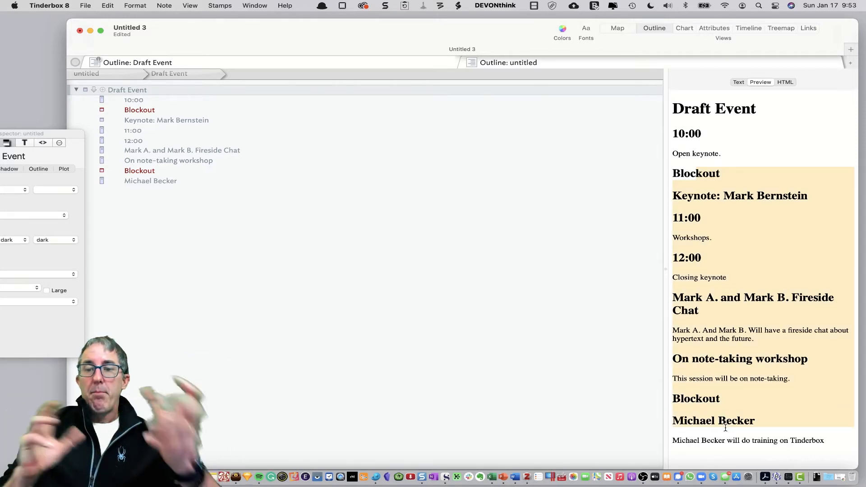
left_click(724, 410)
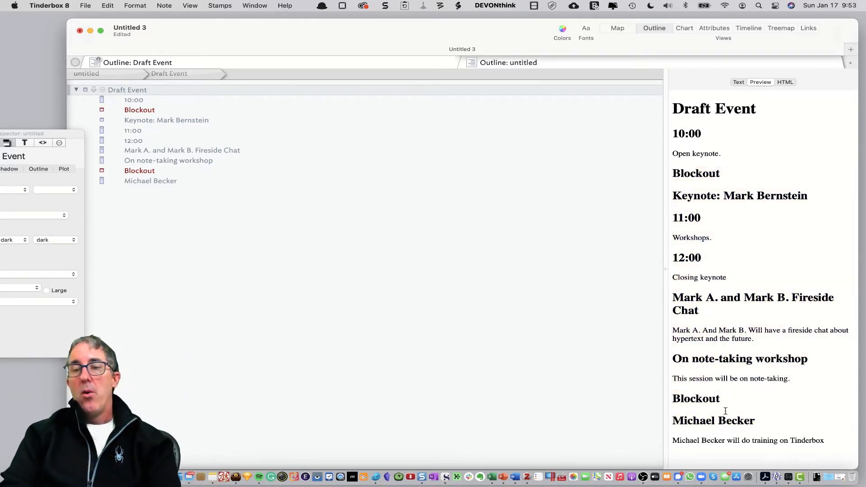
left_click_drag(736, 423, 694, 220)
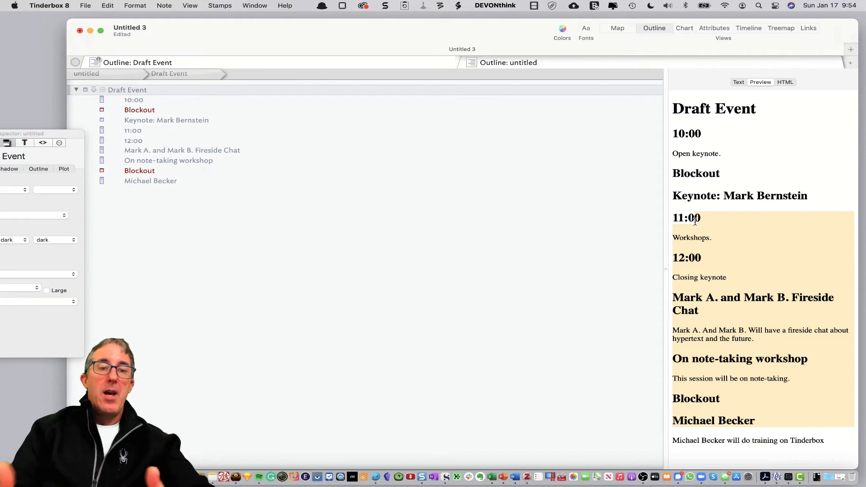
Inspect the trainer note's text and key attributes chooser, then step through the Keynote and workshop notes.
left_click(168, 181)
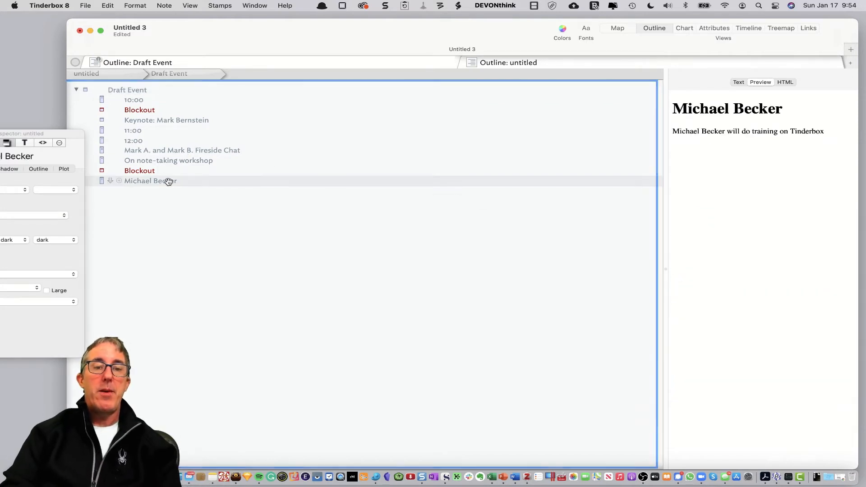
left_click(733, 84)
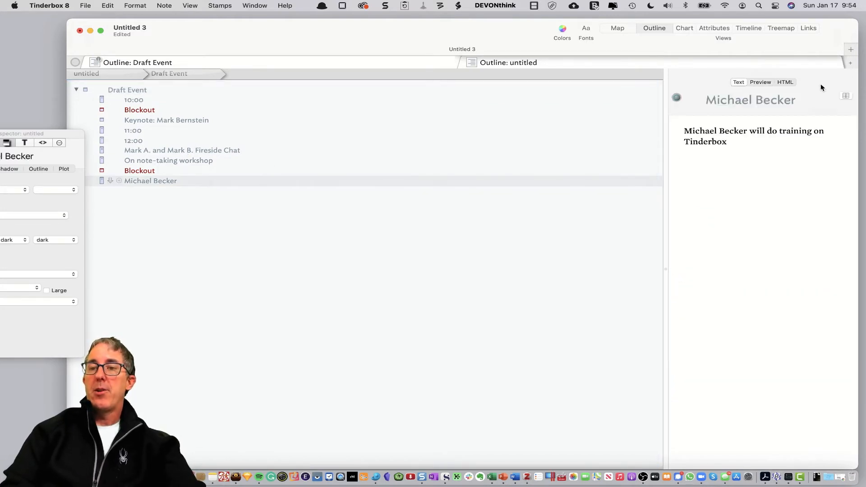
left_click(845, 96)
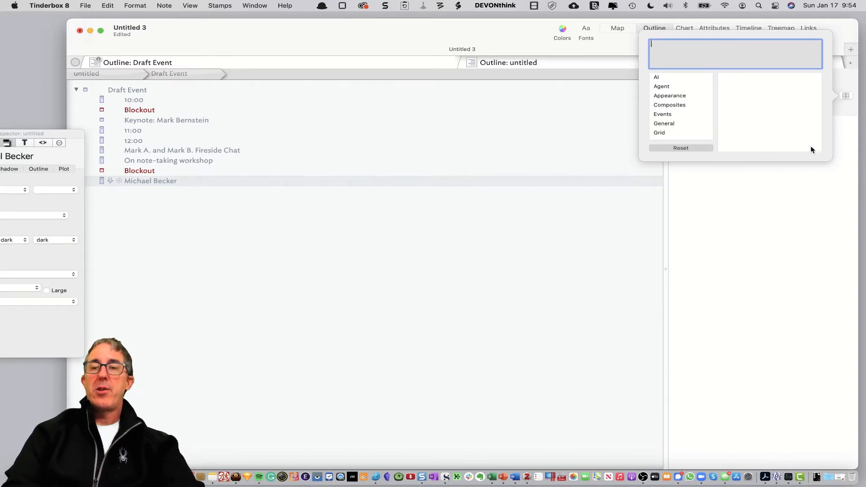
left_click(788, 420)
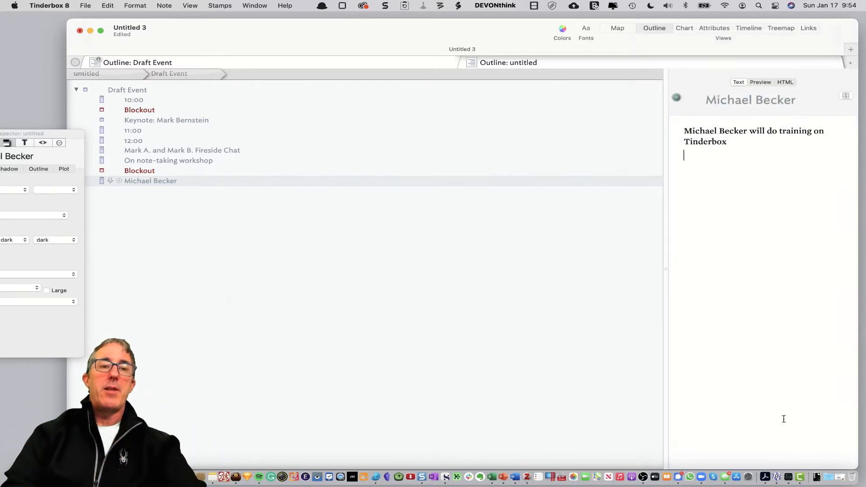
left_click(139, 120)
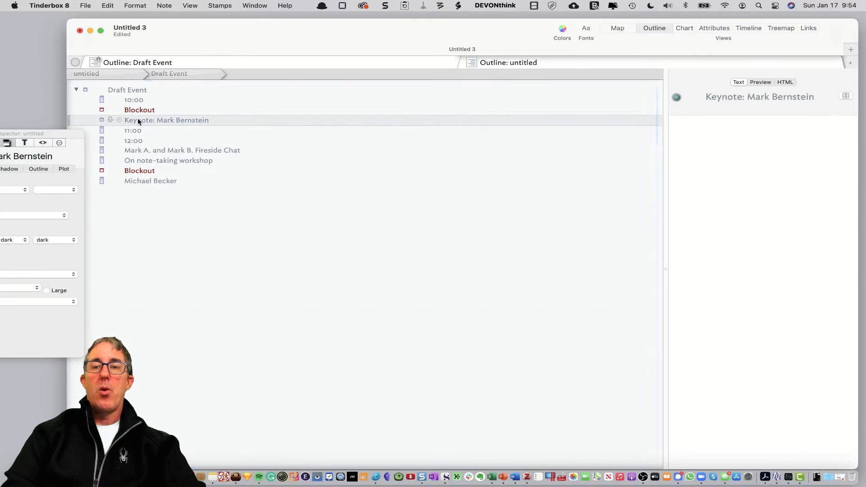
key("Down")
key("Down")
key("Down")
key("Down")
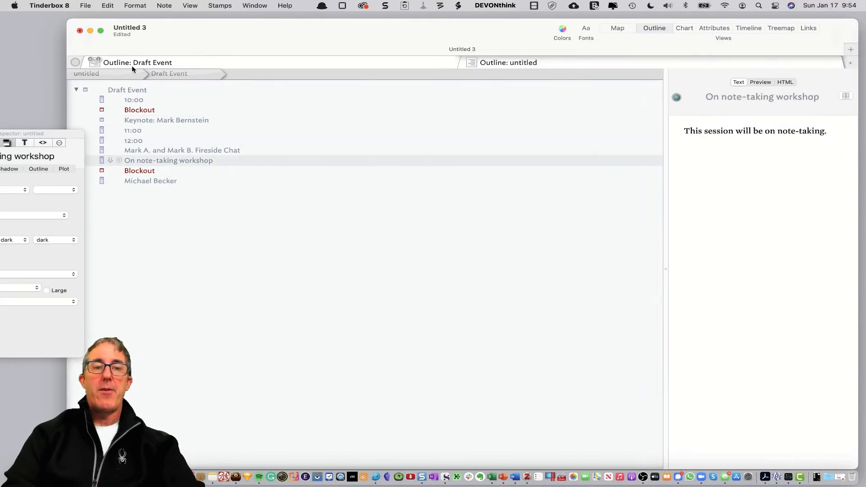
Switch the document's top level to a map, peek into Draft Event, and create a new note.
left_click(129, 71)
left_click(626, 28)
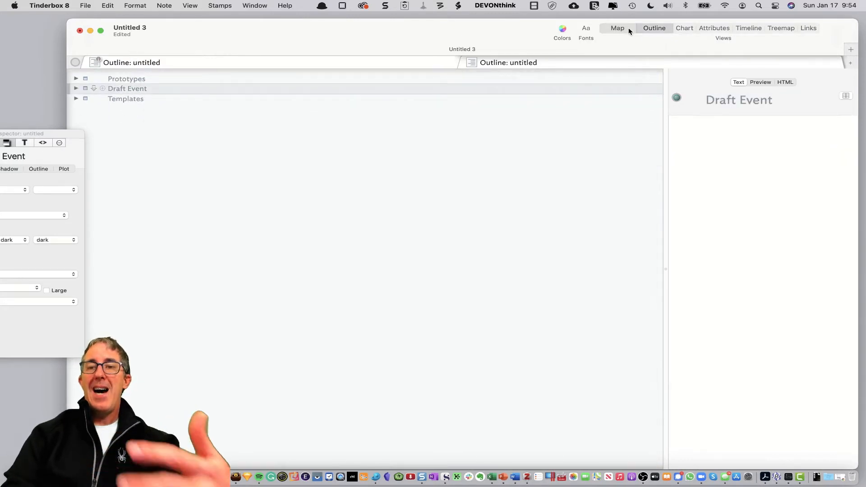
scroll(623, 195, "left", 7)
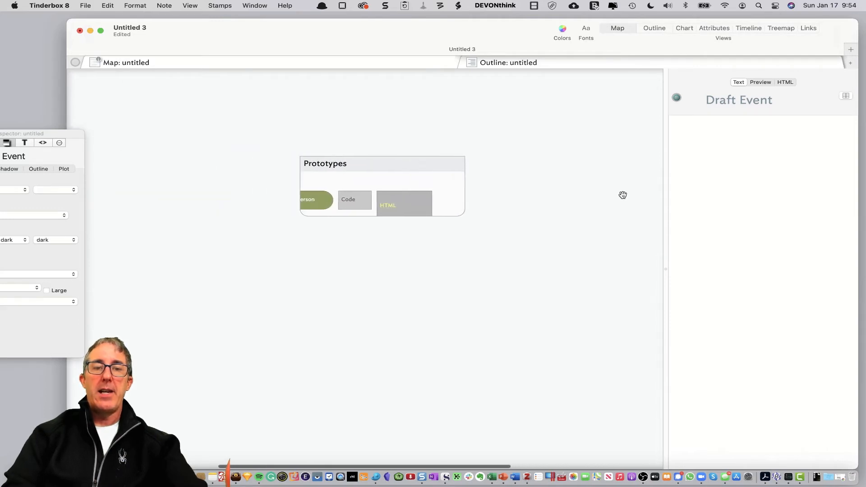
scroll(623, 194, "up", 5)
scroll(623, 194, "right", 1)
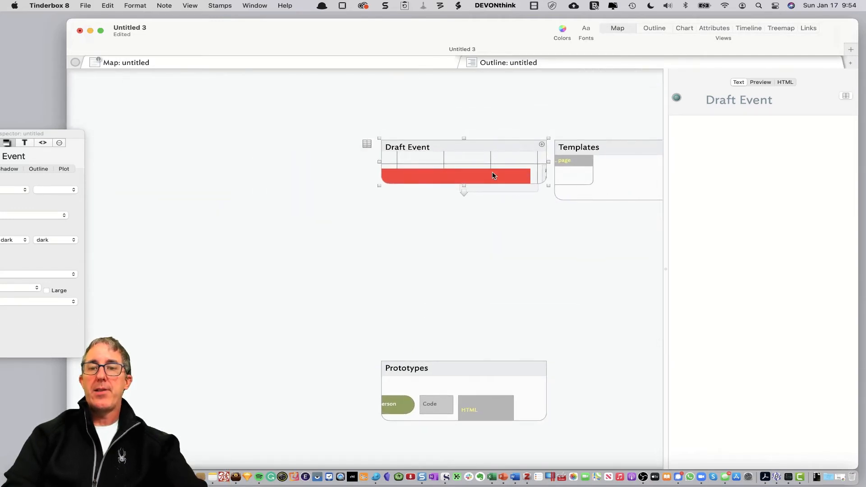
double_click(491, 153)
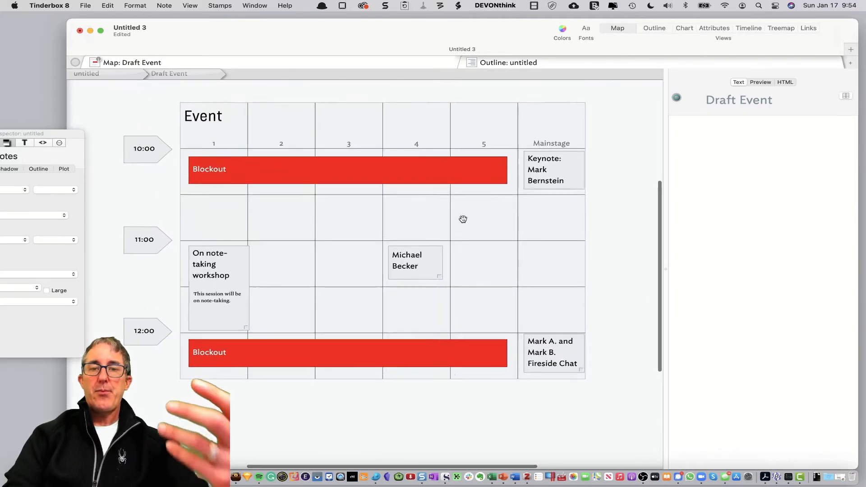
left_click(131, 73)
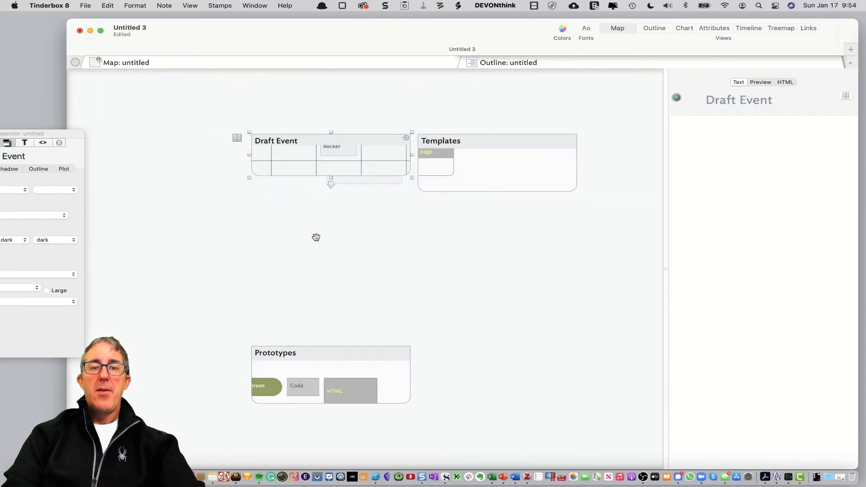
double_click(223, 210)
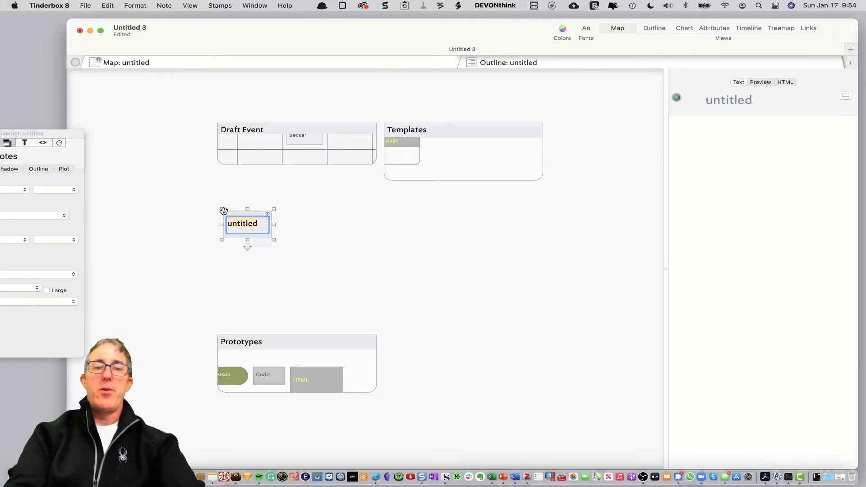
key("super+Tab")
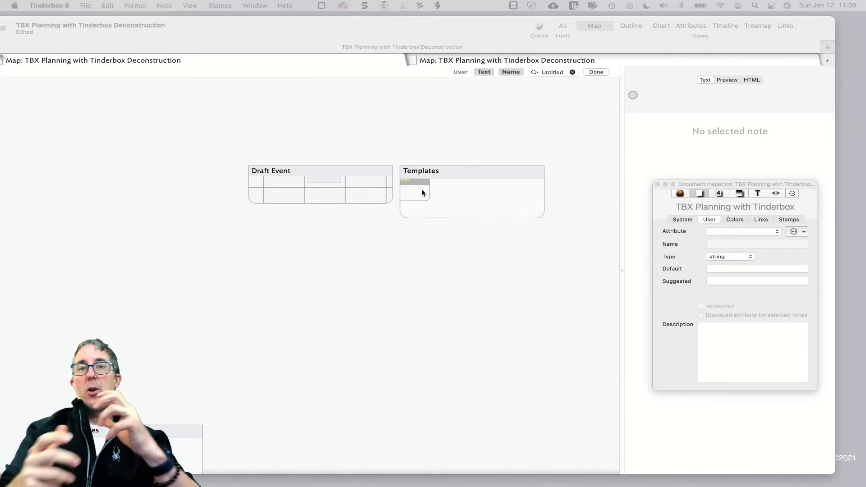
Create a new note named "0,0" on the top-level map.
left_click(404, 286)
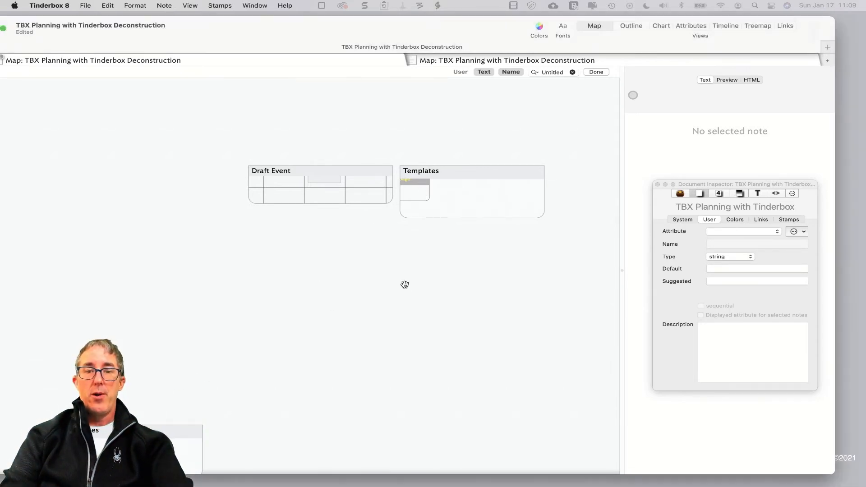
double_click(404, 285)
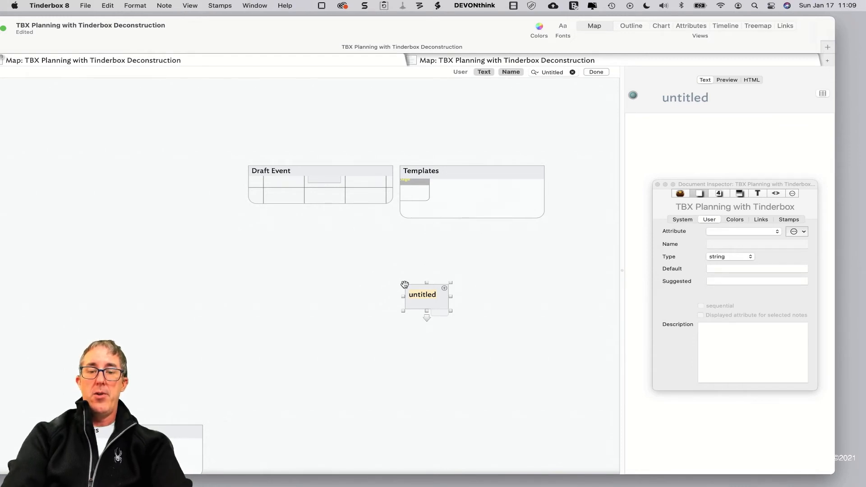
type("0,0")
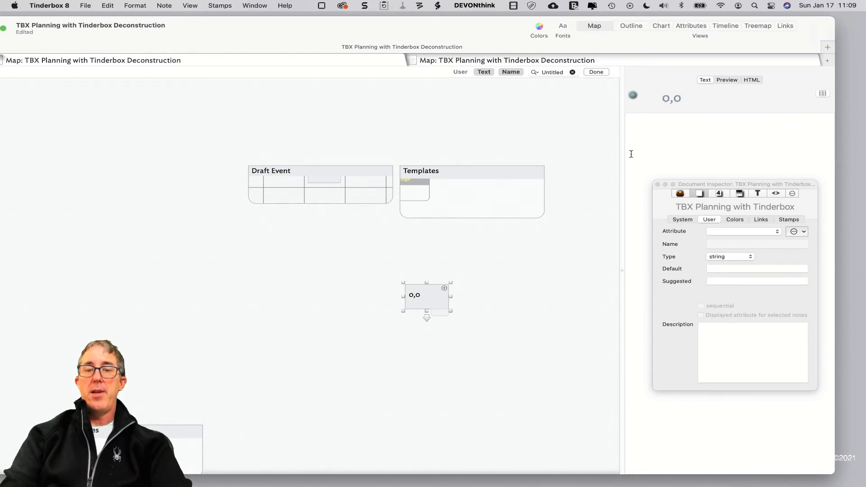
Add Xpos and Ypos as the note's key attributes, correcting the misspelled entries.
left_click(822, 93)
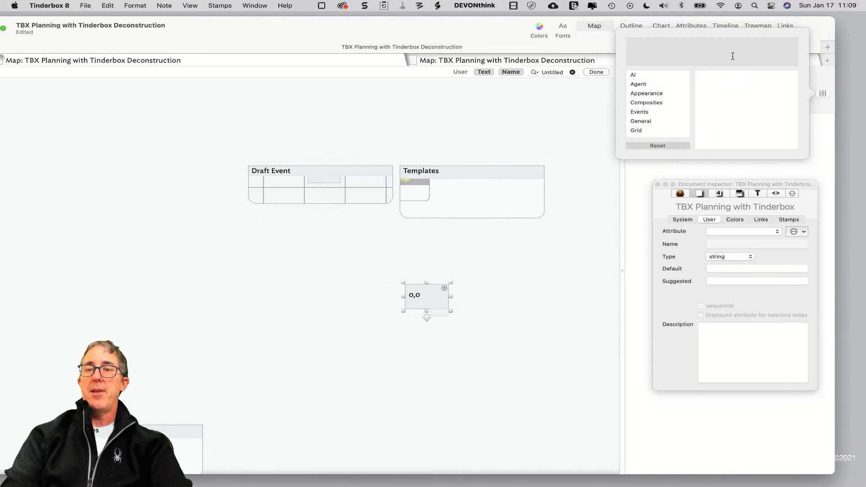
type("Xpo")
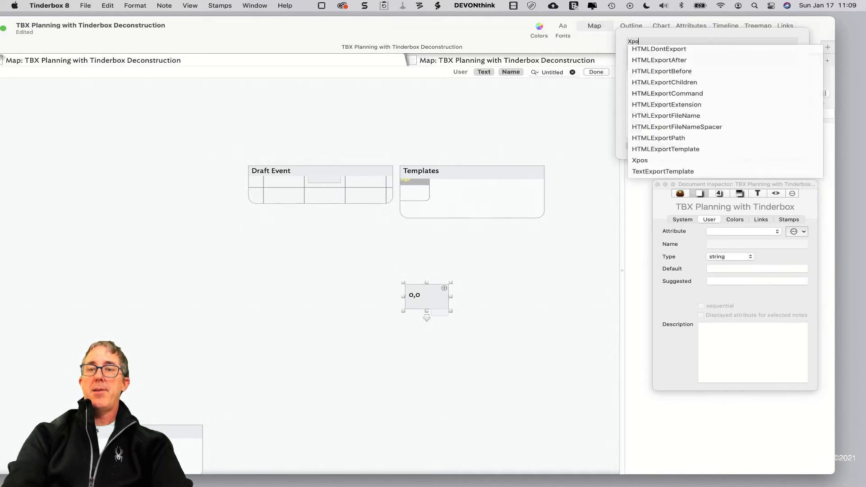
key("Return")
type("Ypox")
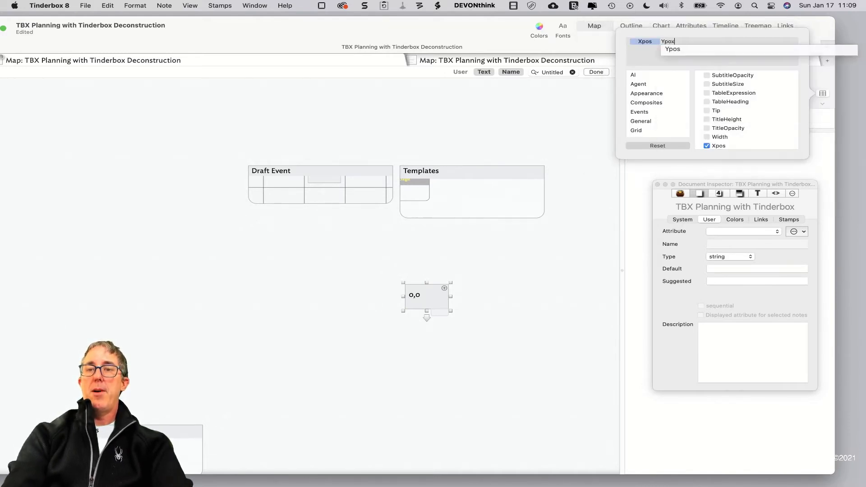
key("Return")
key("BackSpace")
type("Y")
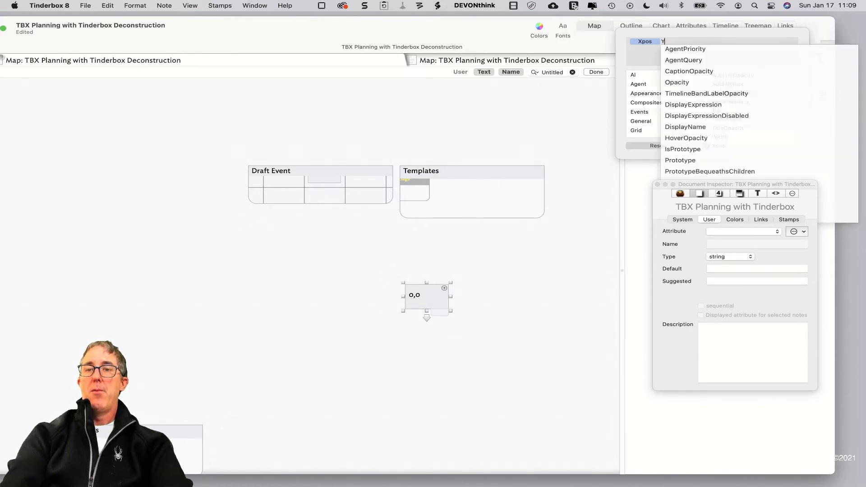
type("p")
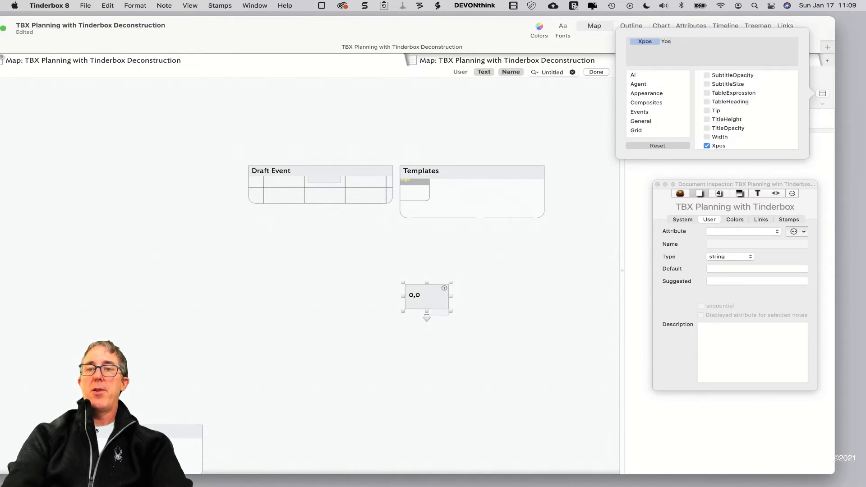
type("s")
key("Return")
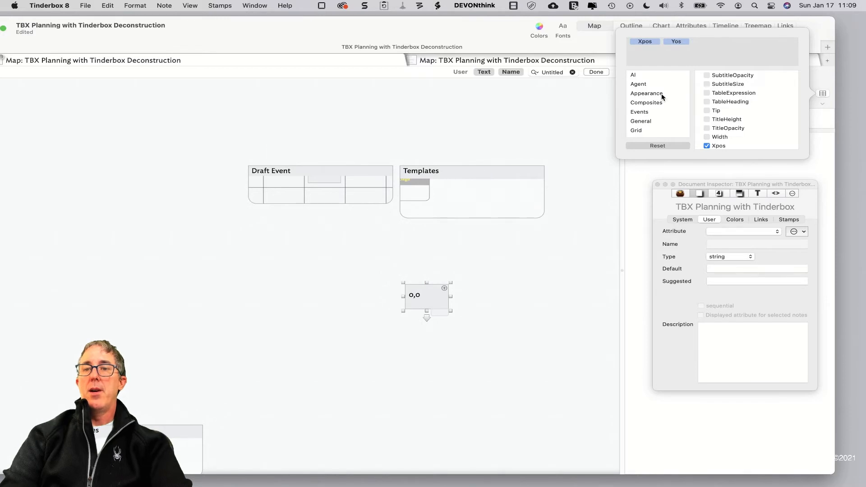
key("BackSpace")
key("BackSpace")
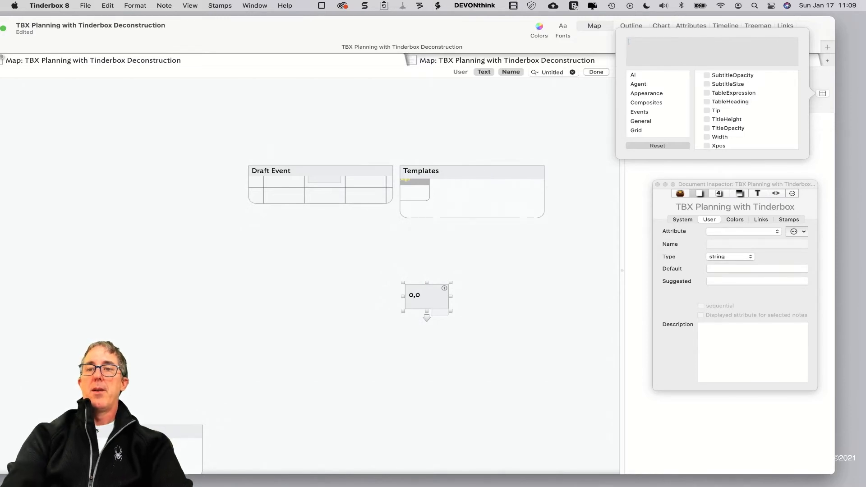
type("Xpos")
key("Return")
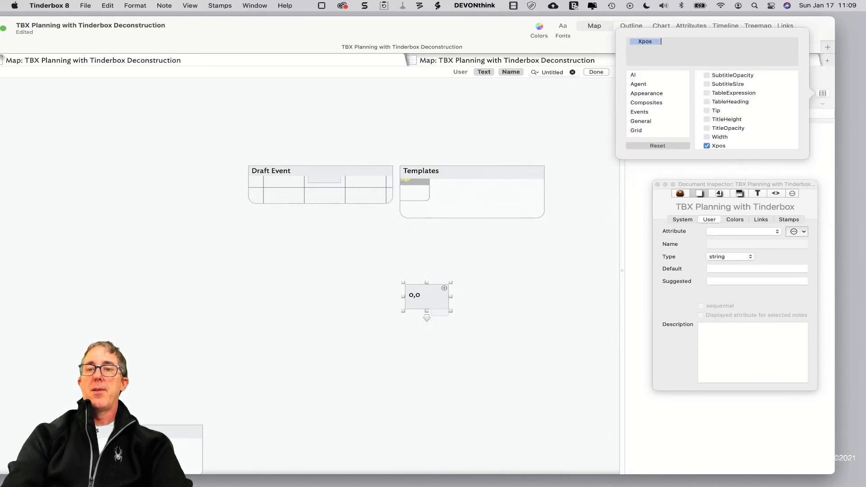
type("Ypos")
key("Return")
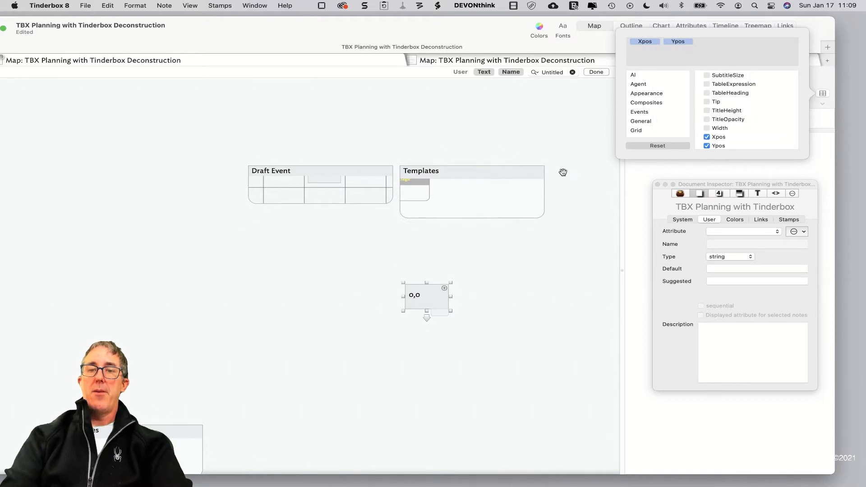
Set the 0,0 note's Xpos and Ypos key attributes both to 0.
left_click(745, 119)
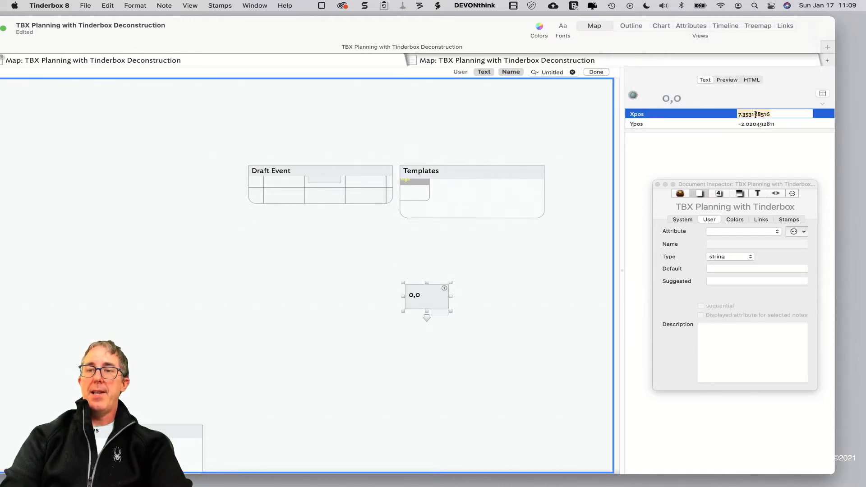
type("0")
left_click(764, 124)
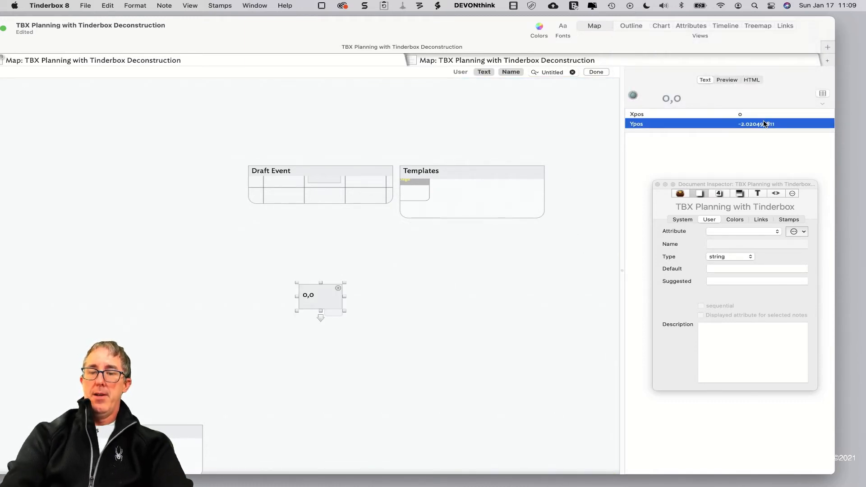
left_click(764, 124)
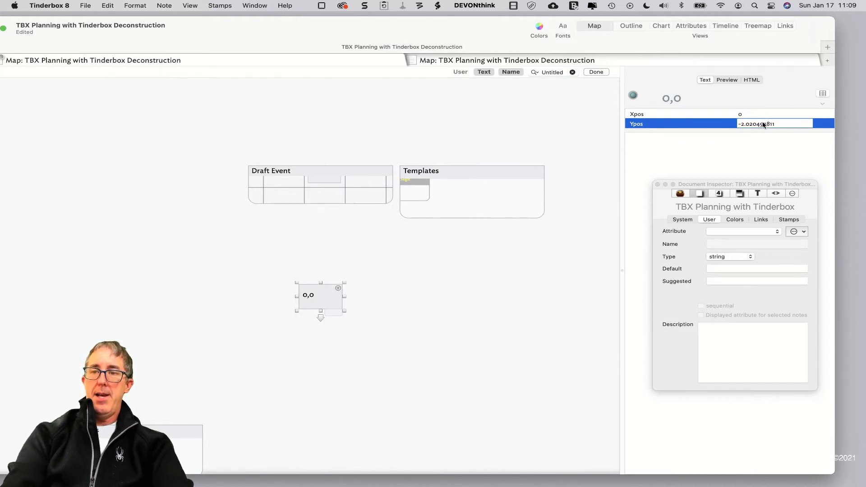
double_click(763, 125)
type("0")
key("Return")
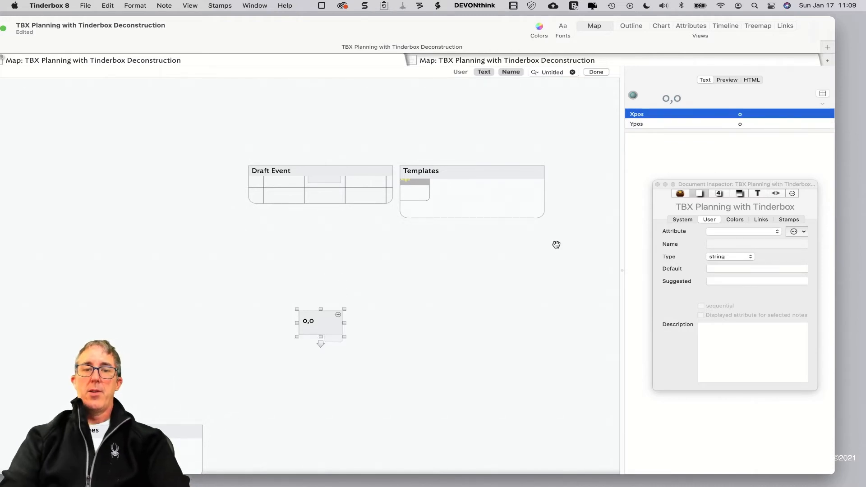
Duplicate the 0,0 note with Cmd-D so a copy sits to its right.
left_click(556, 244)
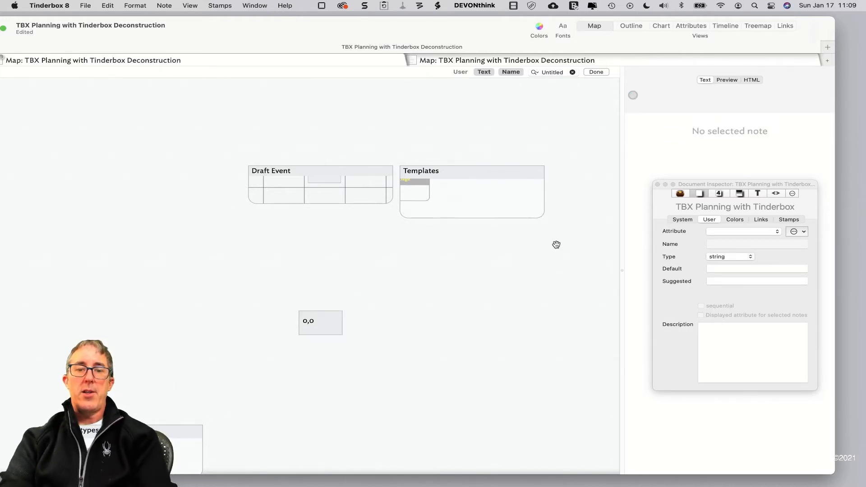
left_click(317, 329)
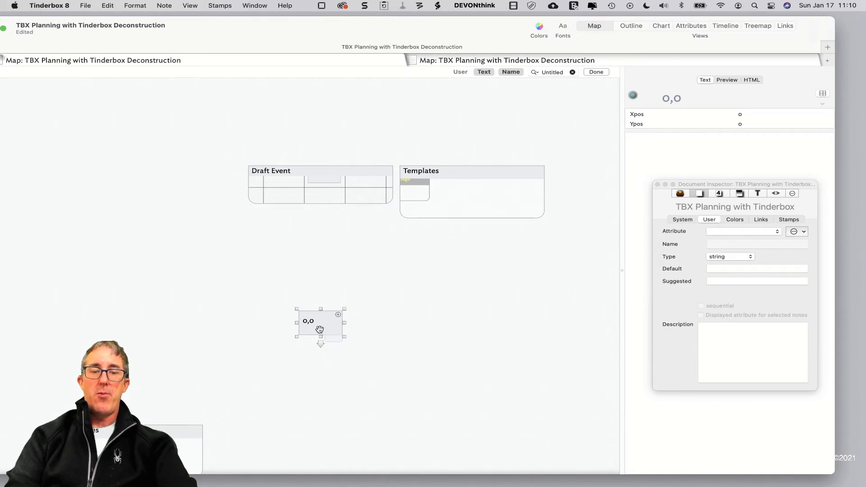
key("super+d")
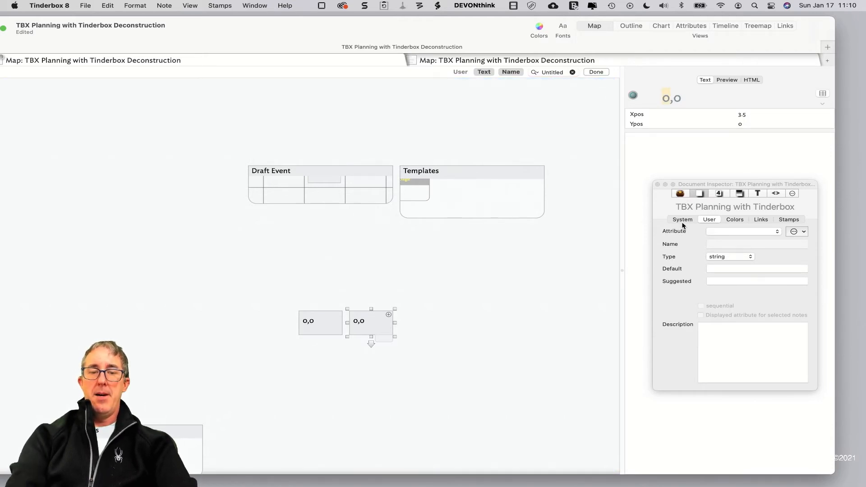
Title the right copy 3.5,0, then place a -3.5,0 copy left of 0,0.
type("3.5")
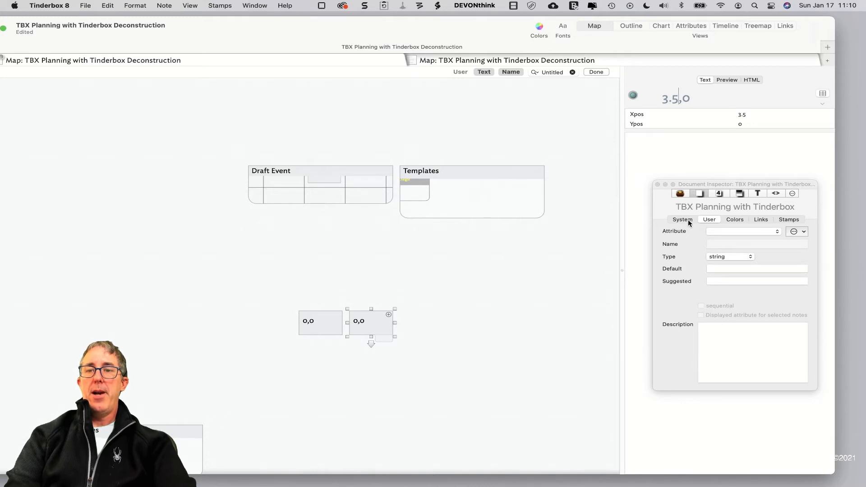
left_click(495, 305)
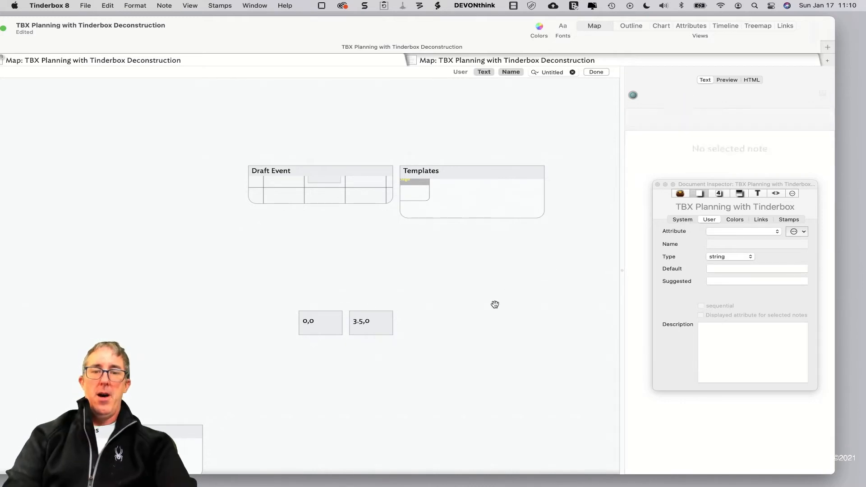
left_click(375, 326)
key("super+d")
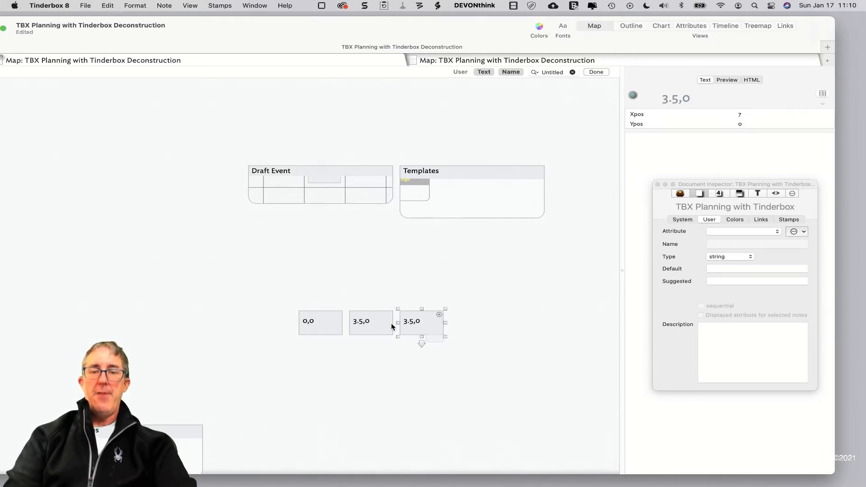
left_click_drag(403, 322, 253, 323)
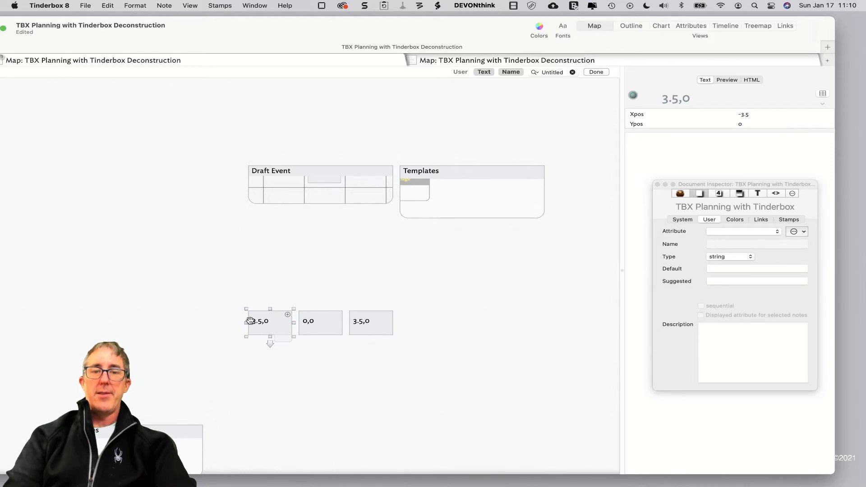
left_click(662, 98)
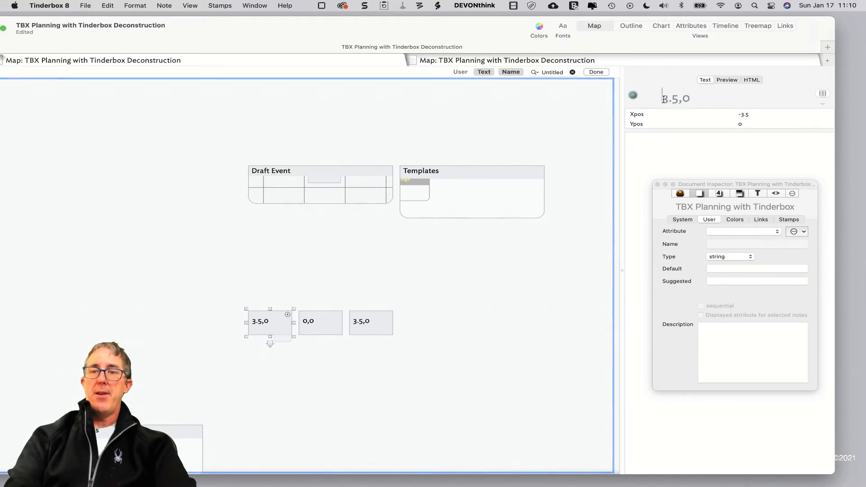
type("-")
left_click(522, 237)
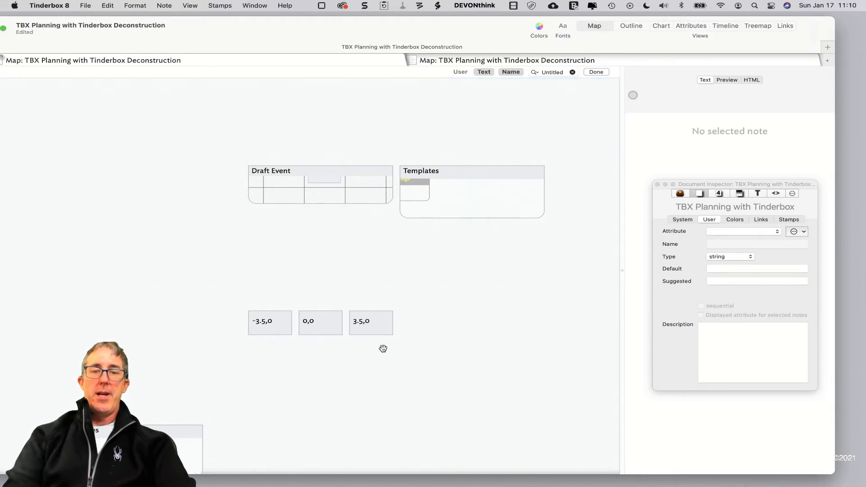
Move a copy above the 0,0 note and retitle it -2.7,0.
left_click(319, 321)
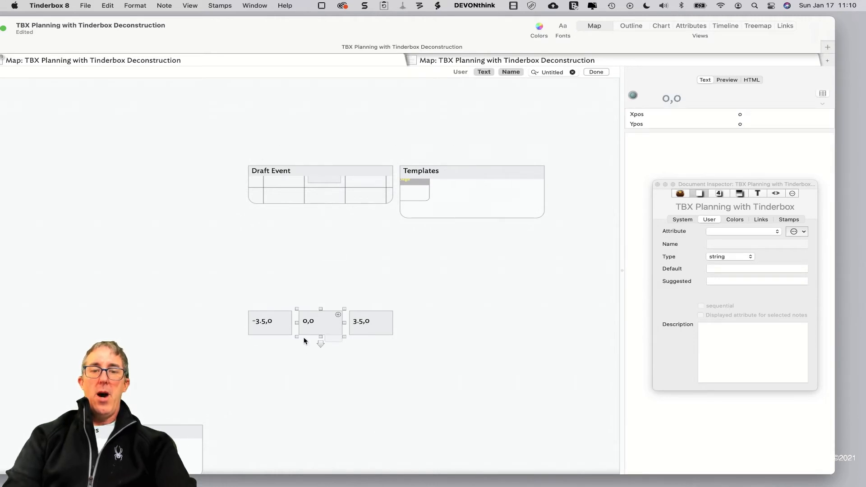
left_click(365, 326)
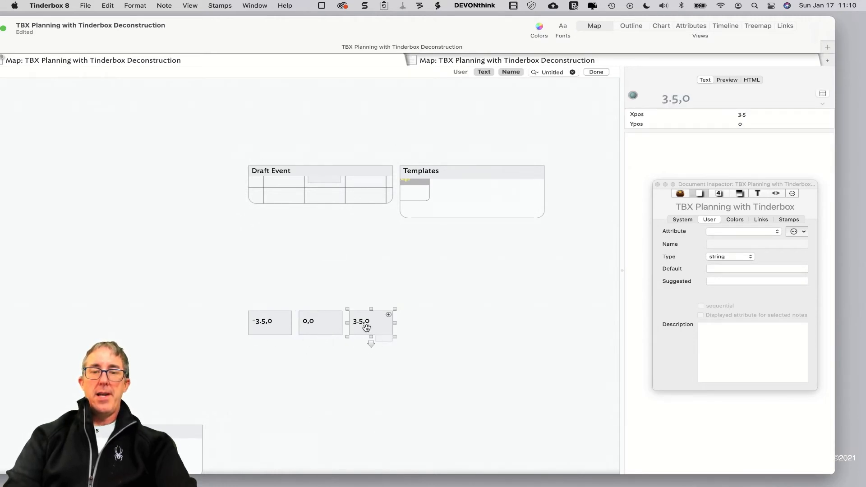
left_click_drag(365, 326, 319, 297)
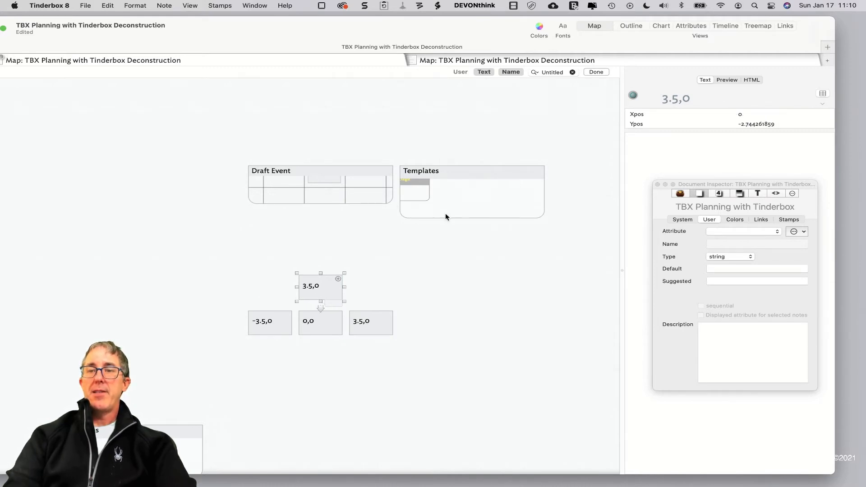
right_click(766, 125)
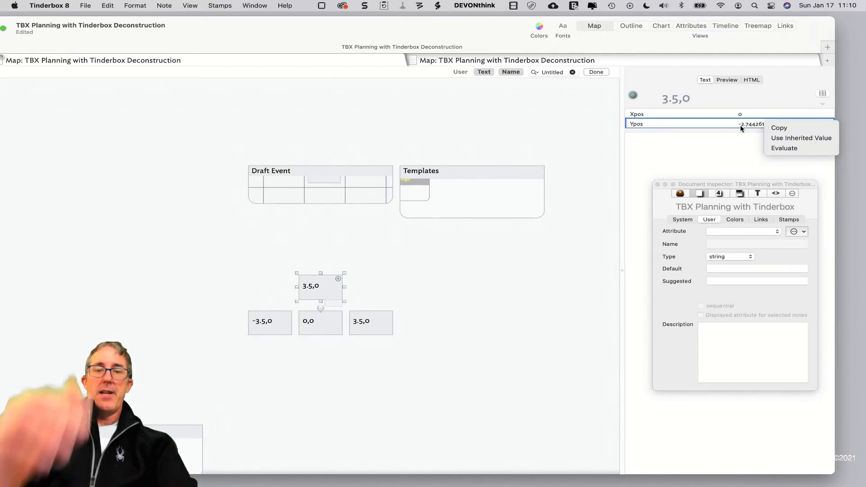
left_click(677, 99)
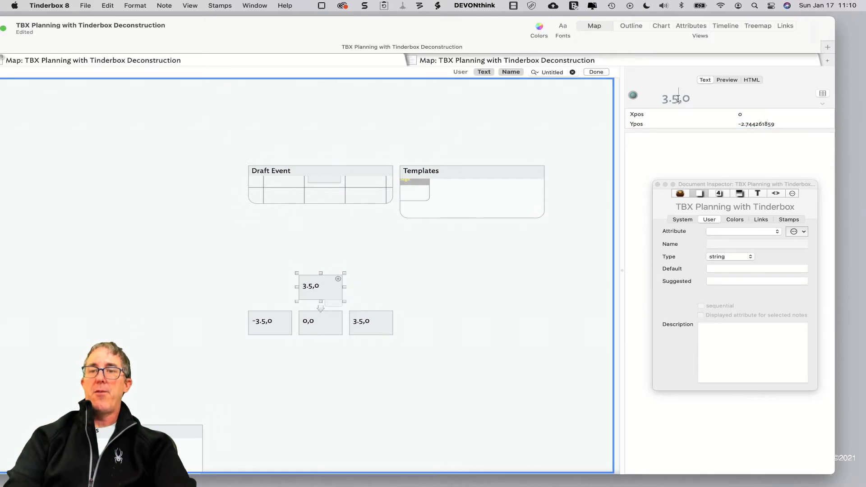
left_click(678, 99)
key("BackSpace")
key("BackSpace")
key("BackSpace")
type("-2")
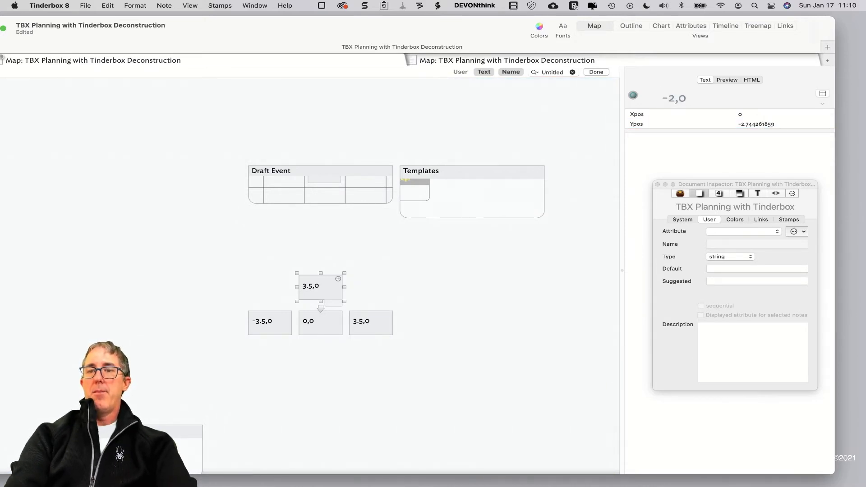
type(".7")
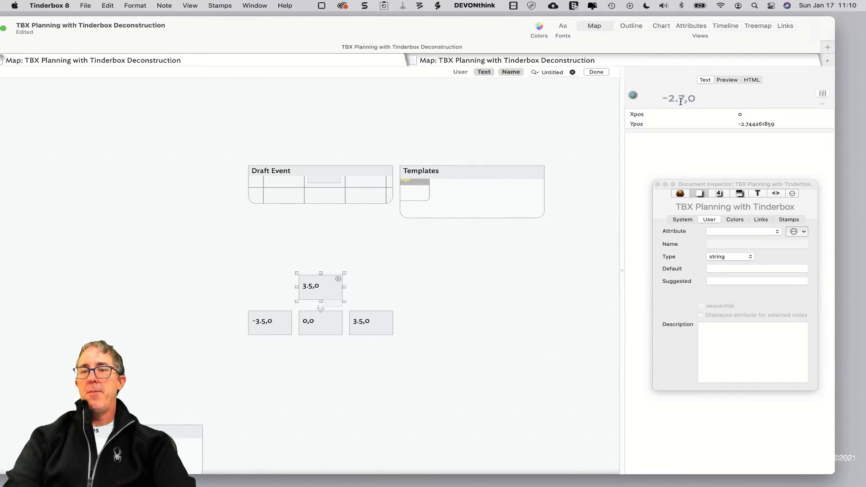
left_click(540, 254)
Duplicate the upper note and retitle one copy 0,-2.7.
left_click(324, 281)
key("super+d")
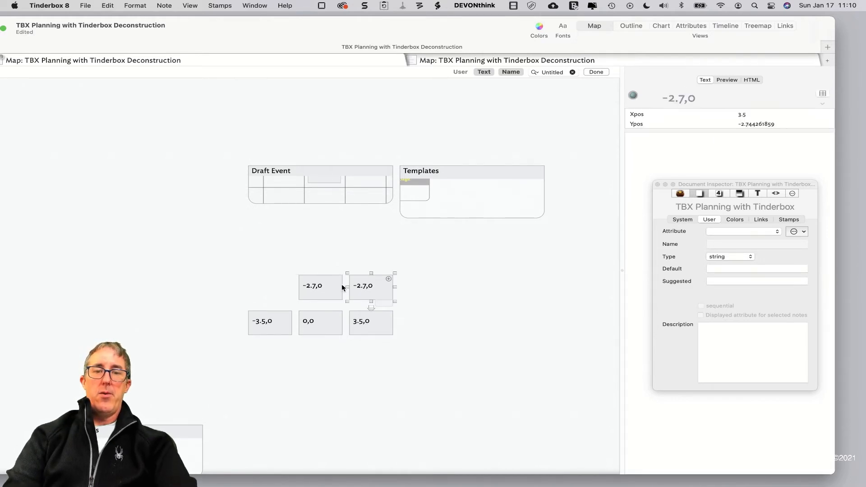
left_click(321, 283)
left_click_drag(682, 99, 648, 100)
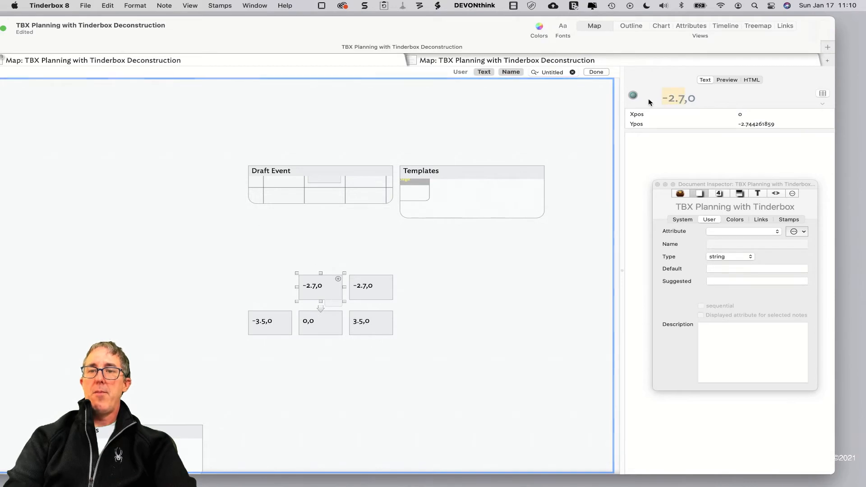
key("BackSpace")
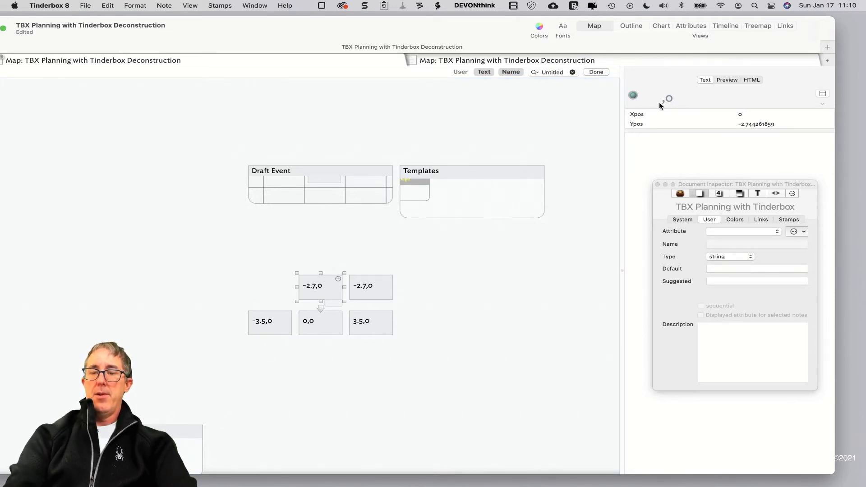
type("0")
left_click(691, 101)
key("BackSpace")
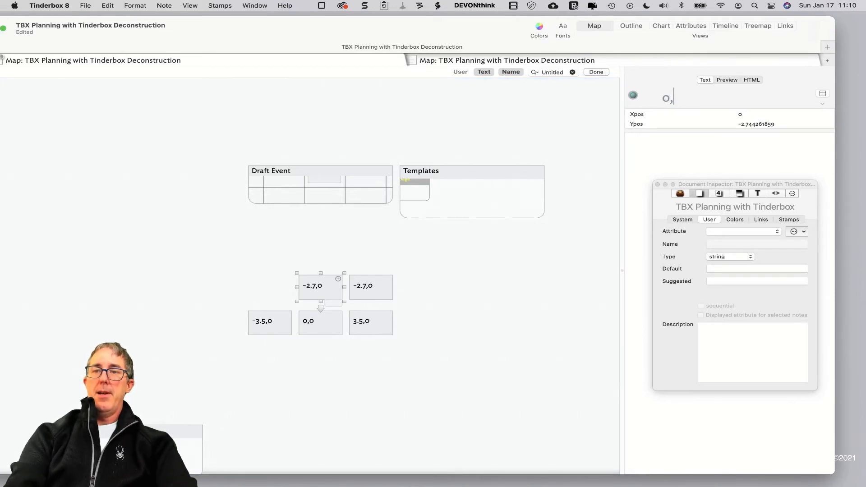
type("-2.7")
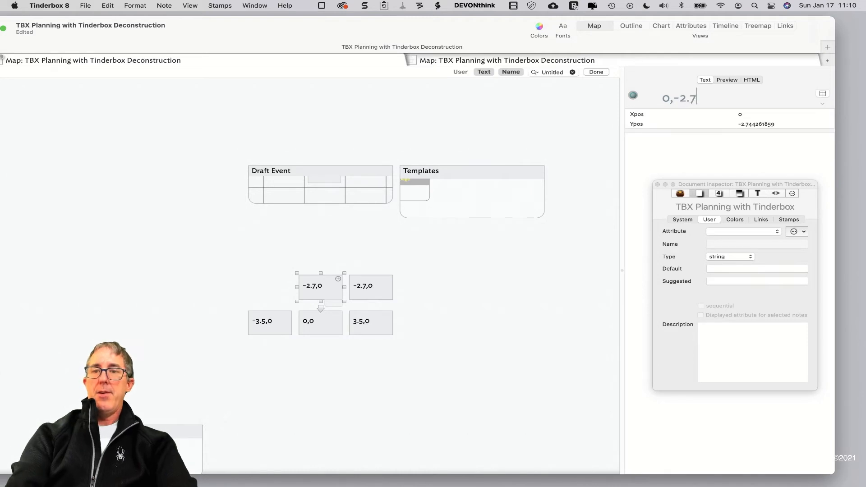
left_click(474, 290)
Move the remaining copy below 0,0 and retitle it 0,2.7.
left_click_drag(383, 287, 327, 356)
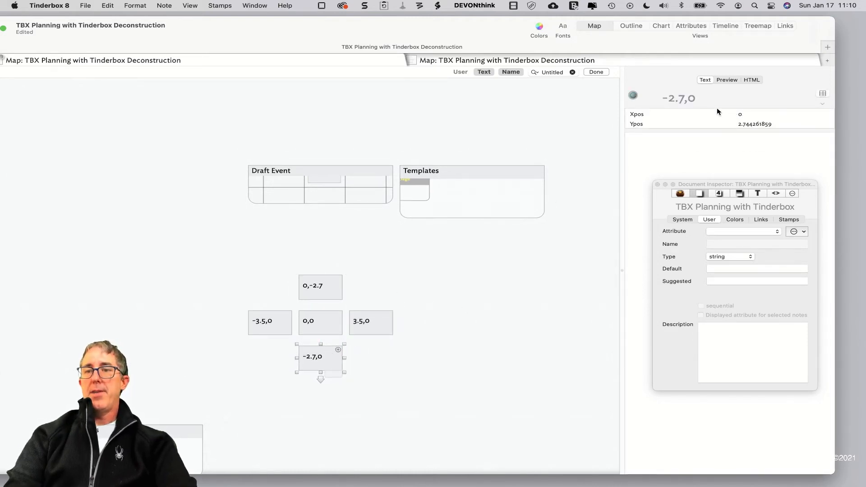
left_click_drag(683, 97, 670, 99)
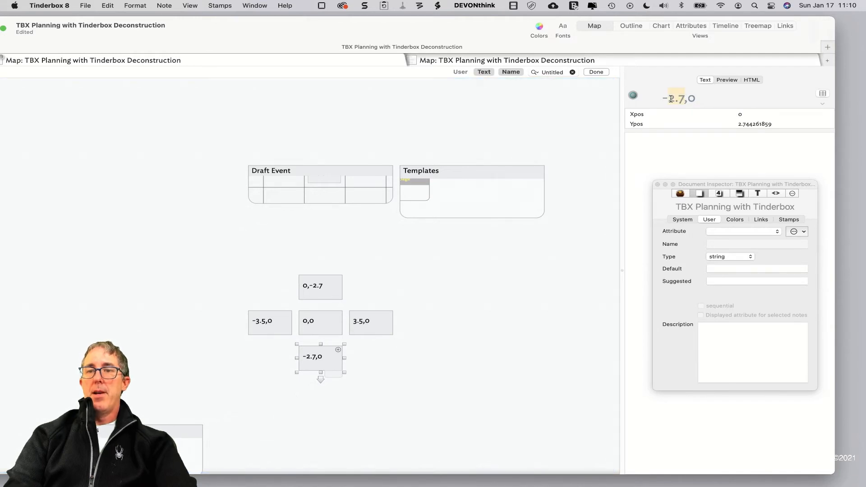
type("0")
key("Right")
key("Right")
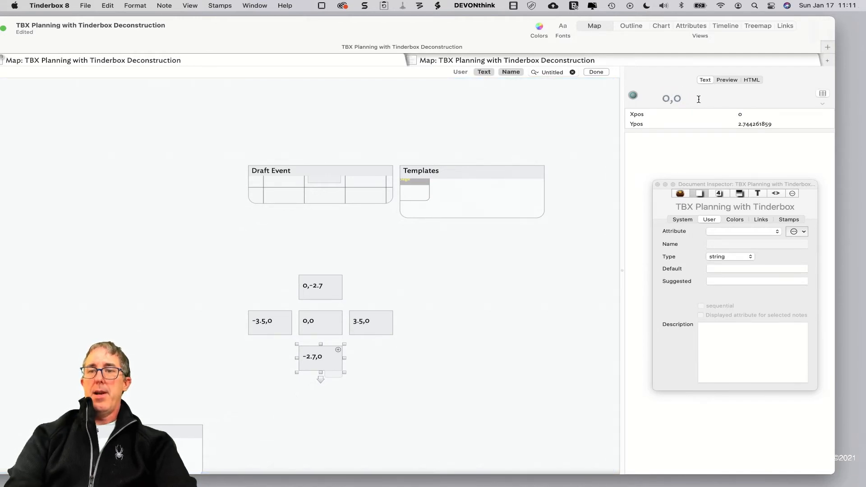
key("BackSpace")
type(".2")
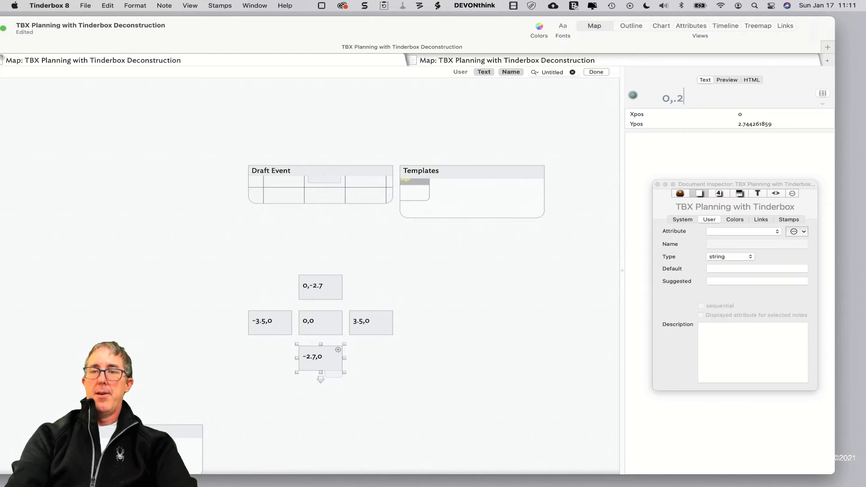
key("BackSpace")
key("BackSpace")
type("2.7")
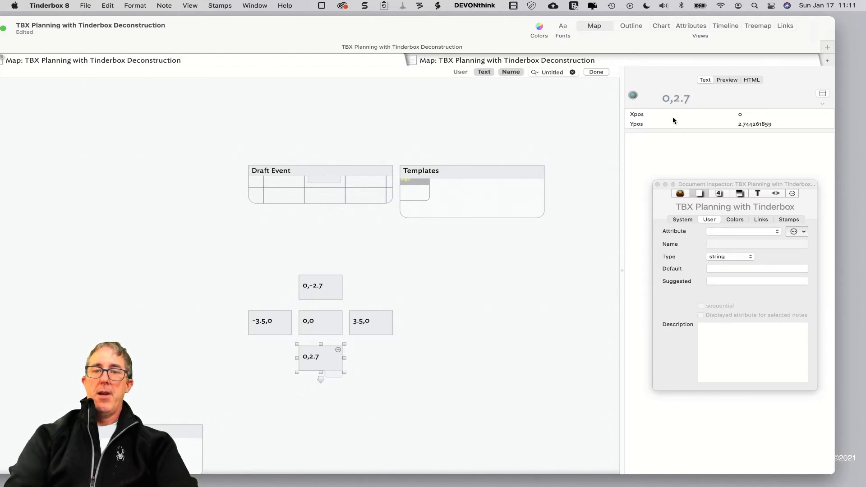
left_click(474, 333)
left_click(325, 347)
left_click(276, 317)
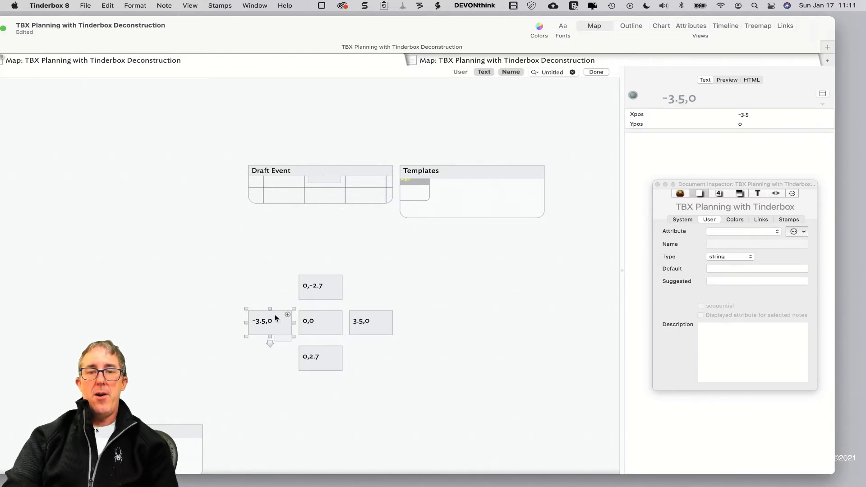
left_click(303, 288)
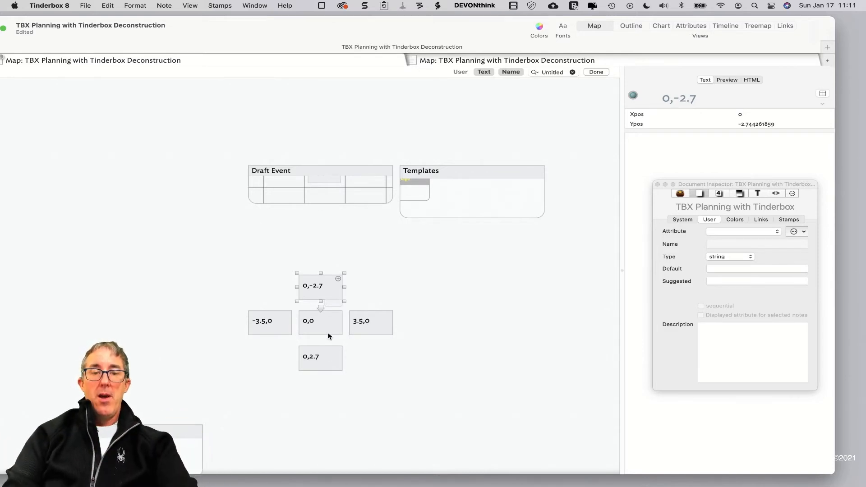
Make a copy titled Note below the cross and duplicate it into a row of five.
left_click(316, 321)
key("super+d")
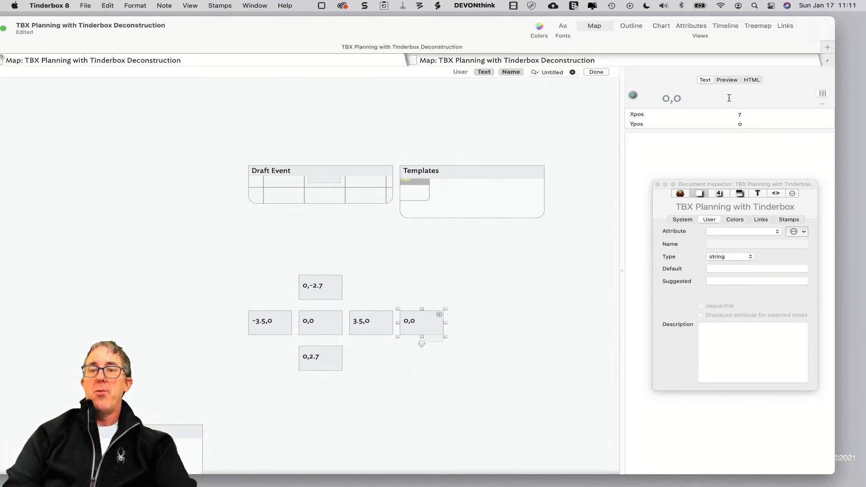
left_click_drag(729, 97, 640, 102)
type("Note")
left_click(450, 347)
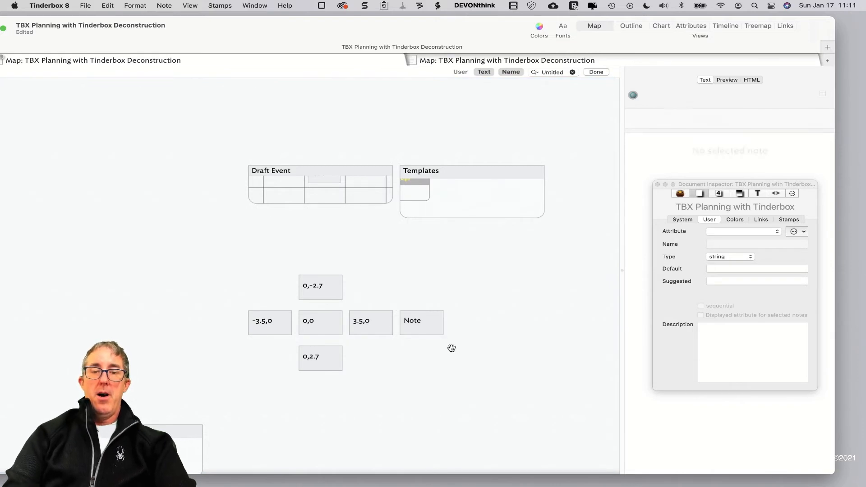
left_click_drag(411, 325, 391, 365)
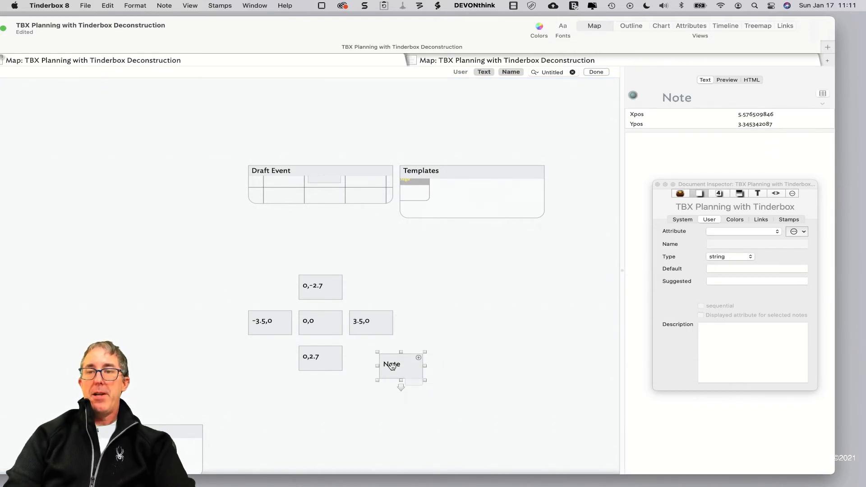
key("super+d")
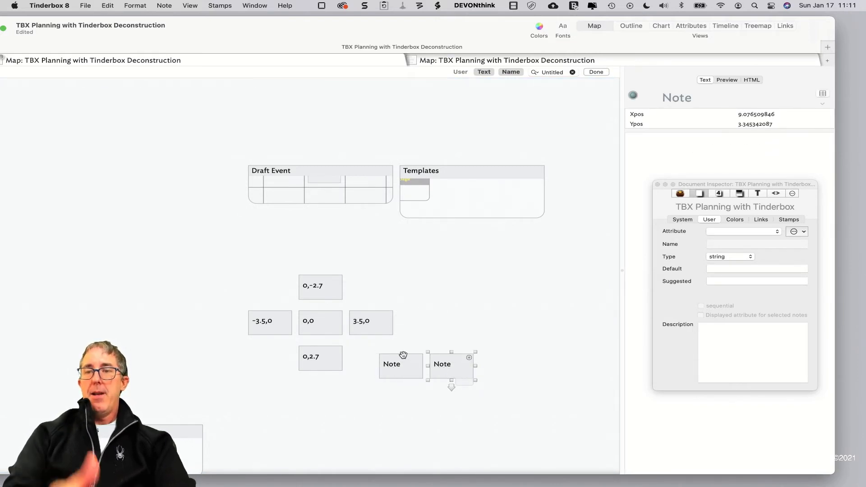
key("super+d")
key("super+d")
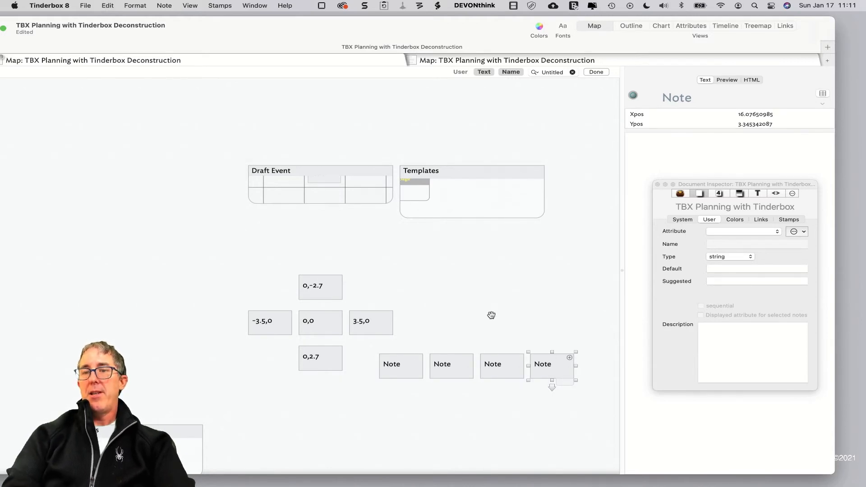
key("super+d")
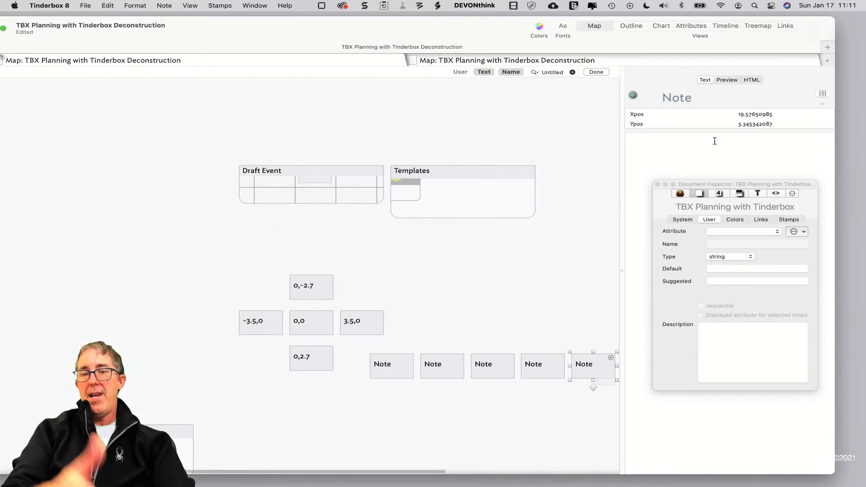
Copy the leftmost Note and paste a second row of four plus one more beneath.
left_click(402, 369)
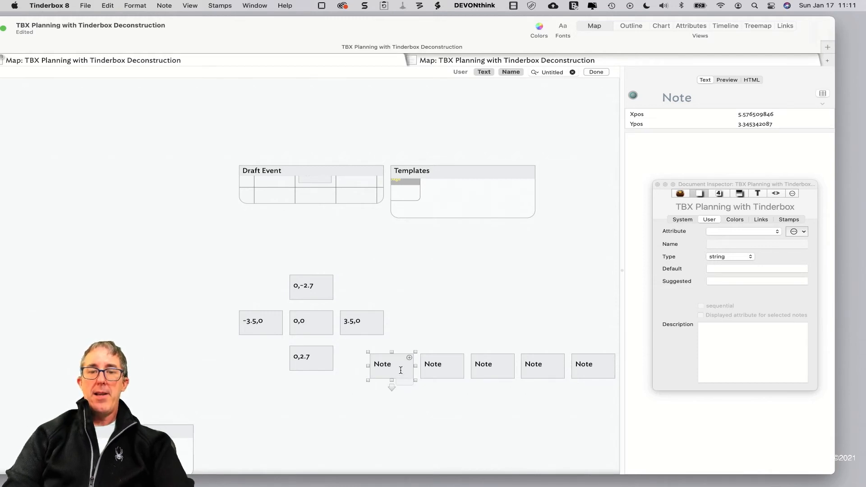
key("super+c")
left_click(381, 394)
key("super+v")
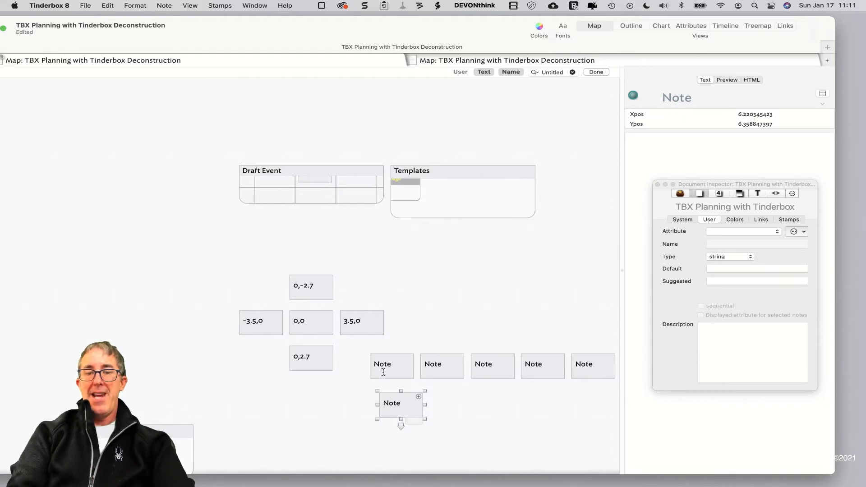
key("super+v")
key("super+v")
key("super+v")
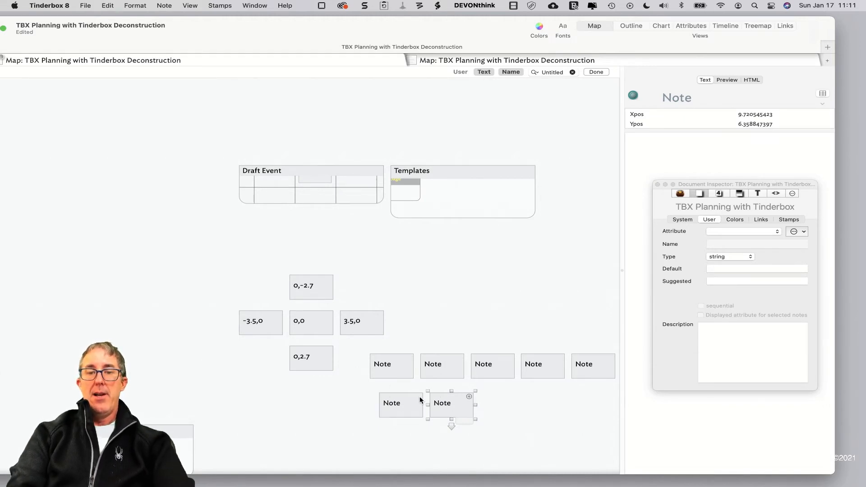
left_click(394, 431)
key("super+v")
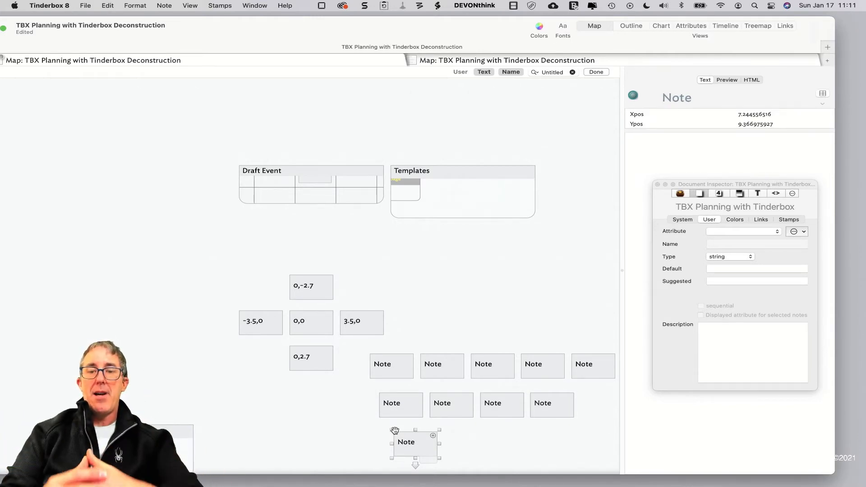
Drag the Draft Event and Templates containers up the map, keeping them side by side.
scroll(394, 430, "left", 3)
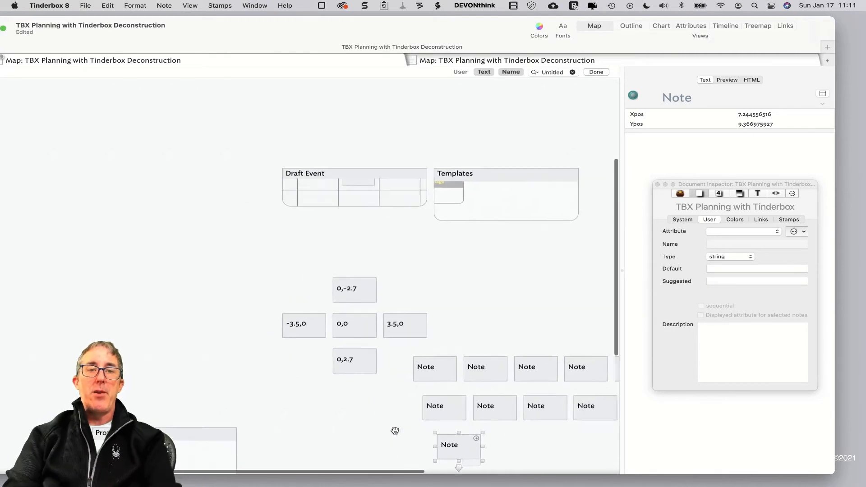
scroll(395, 430, "down", 3)
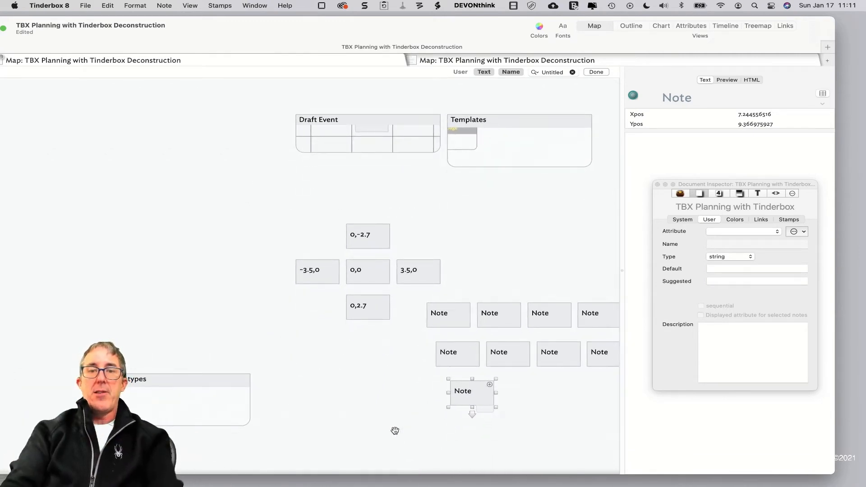
scroll(395, 431, "up", 8)
scroll(394, 431, "left", 1)
left_click_drag(406, 269, 404, 120)
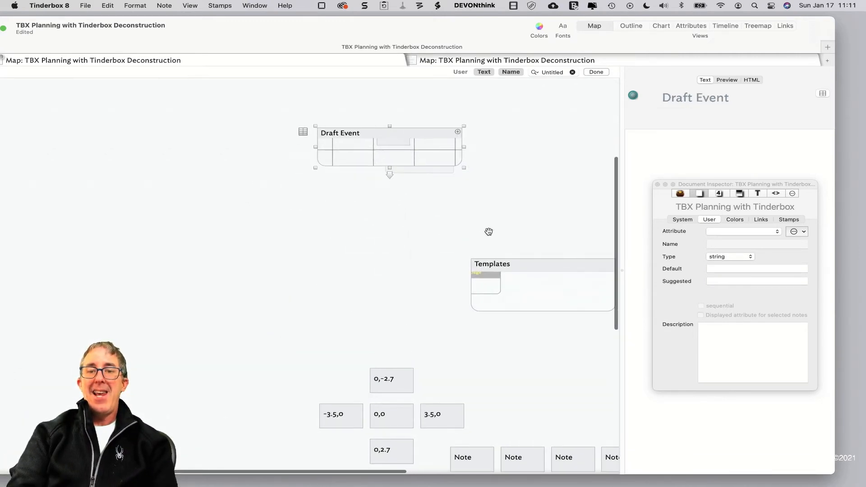
left_click_drag(514, 268, 520, 140)
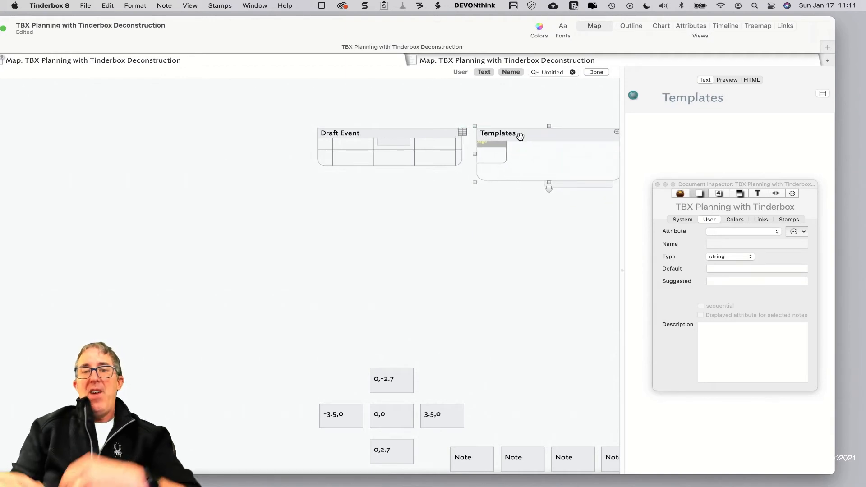
scroll(520, 138, "up", 3)
scroll(520, 137, "right", 1)
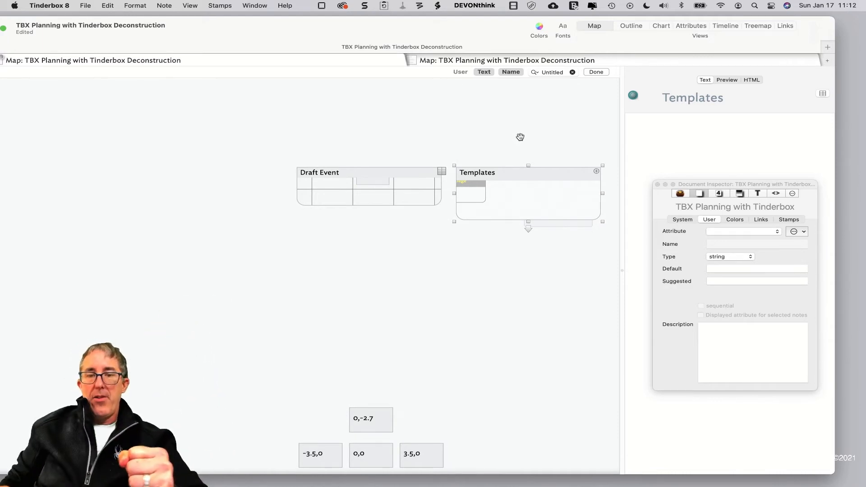
Create a note named Detailed Planning View and place it below Draft Event.
double_click(314, 274)
type("De")
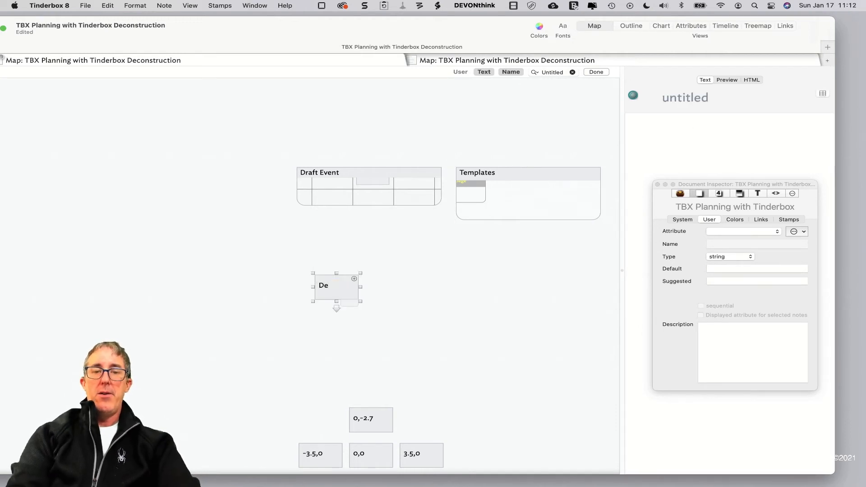
type("tailed pl")
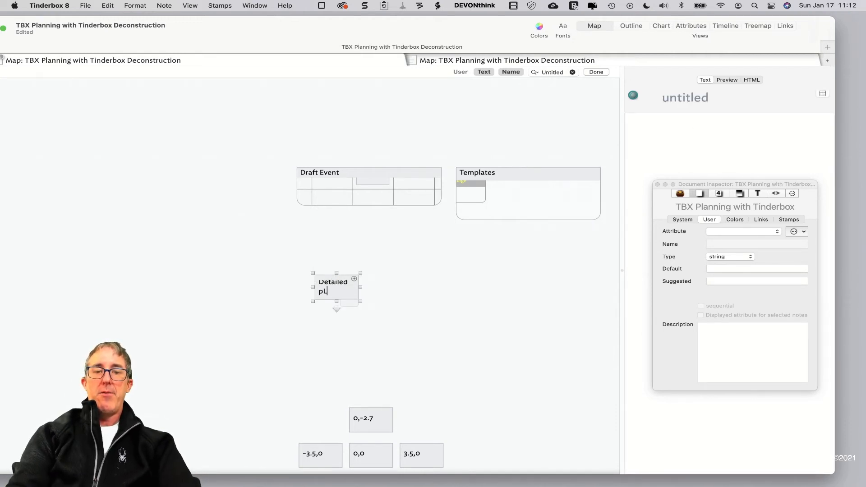
type("anning View")
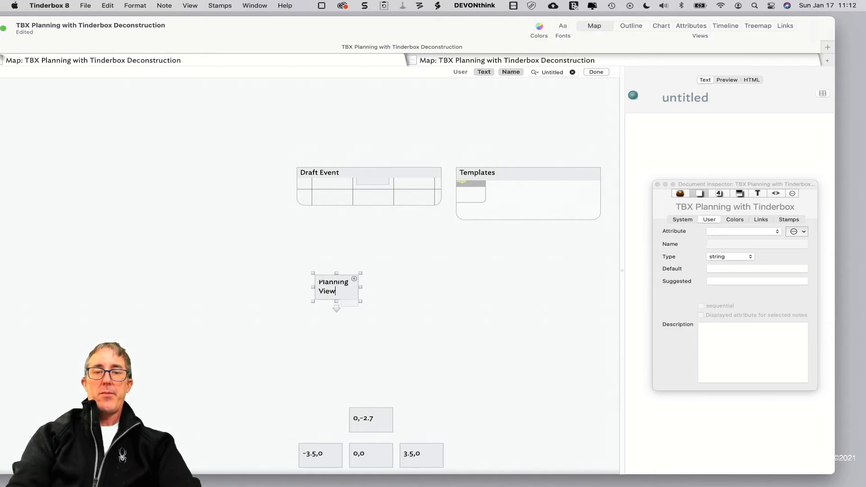
key("Return")
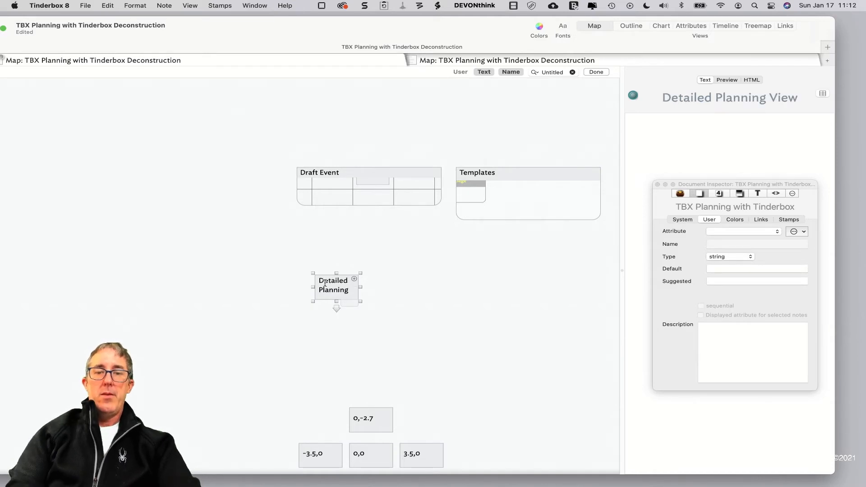
left_click_drag(362, 301, 445, 260)
Create an untitled note and drop it inside Detailed Planning View.
left_click(494, 296)
double_click(496, 321)
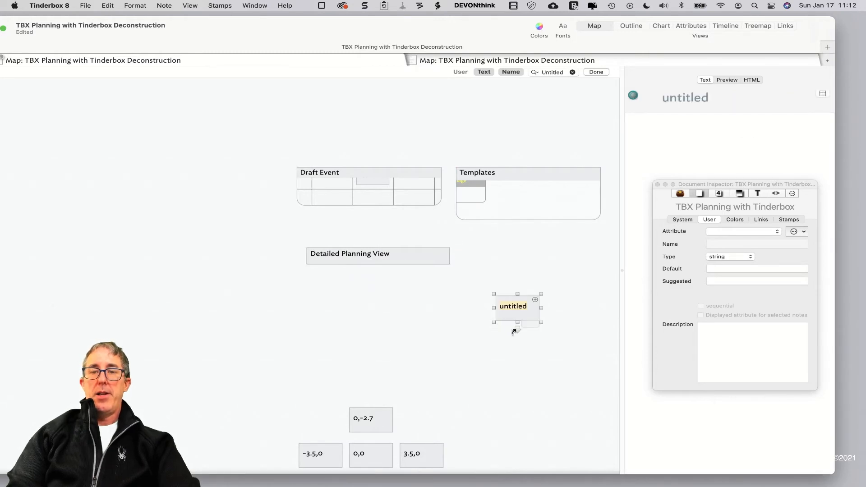
left_click(504, 292)
left_click_drag(508, 305, 358, 260)
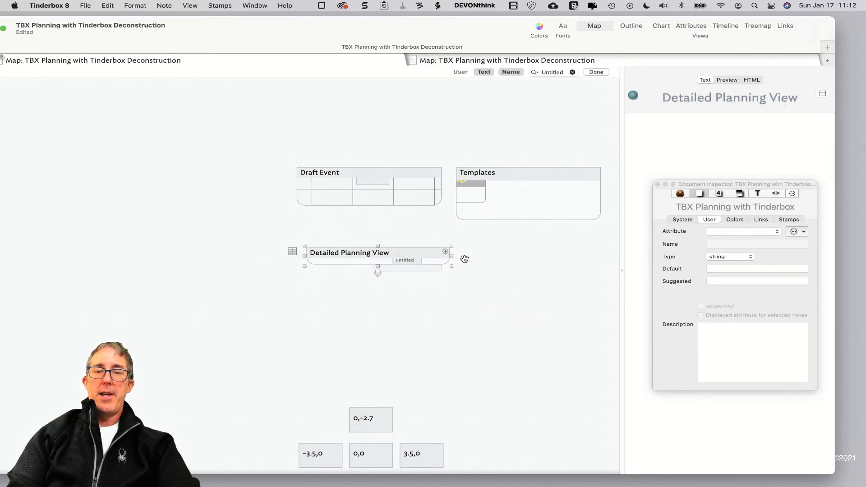
left_click_drag(453, 267, 443, 304)
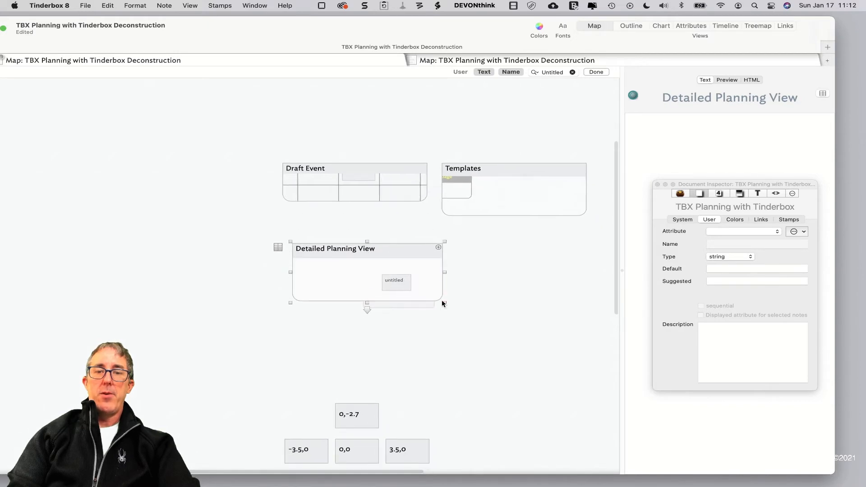
double_click(332, 285)
Add Xpos and Ypos as key attributes of the untitled note inside Detailed Planning View.
left_click_drag(384, 424, 323, 303)
left_click(822, 94)
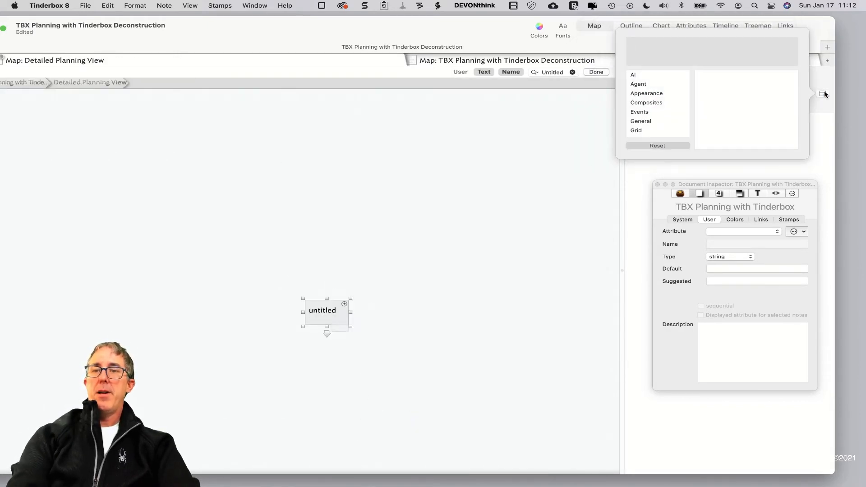
type("Xo")
key("Return")
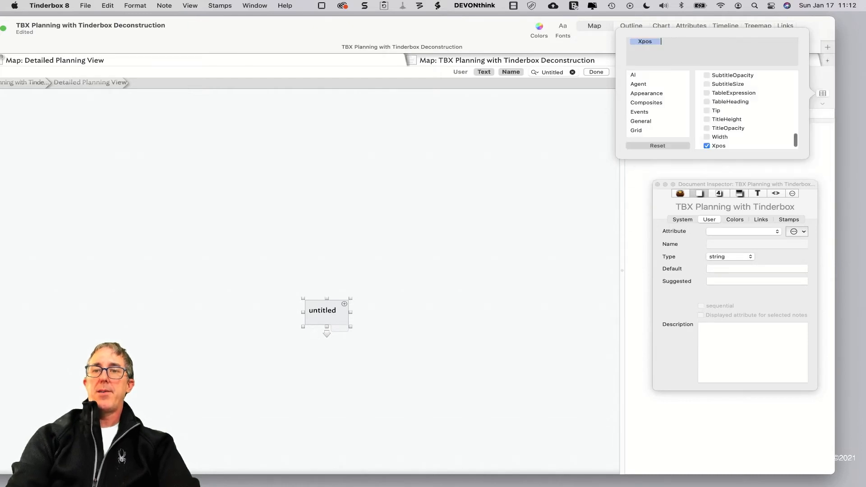
type("Yp")
type("os")
key("Return")
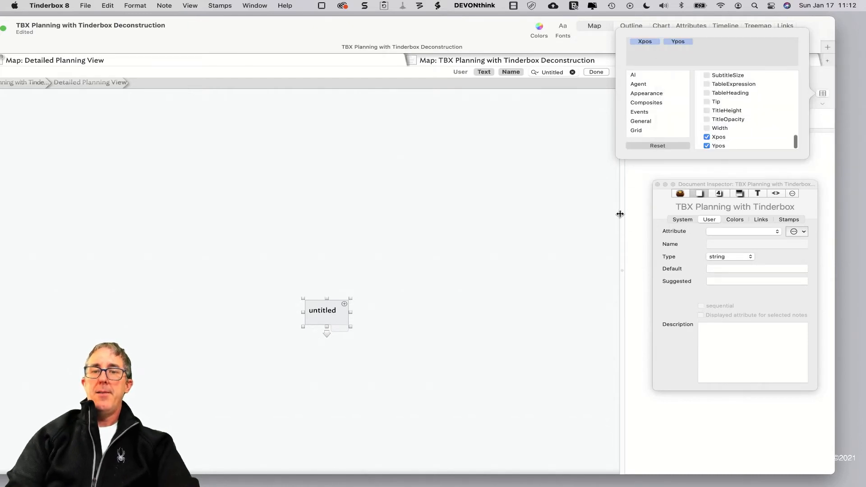
left_click(309, 318)
left_click_drag(327, 313, 315, 291)
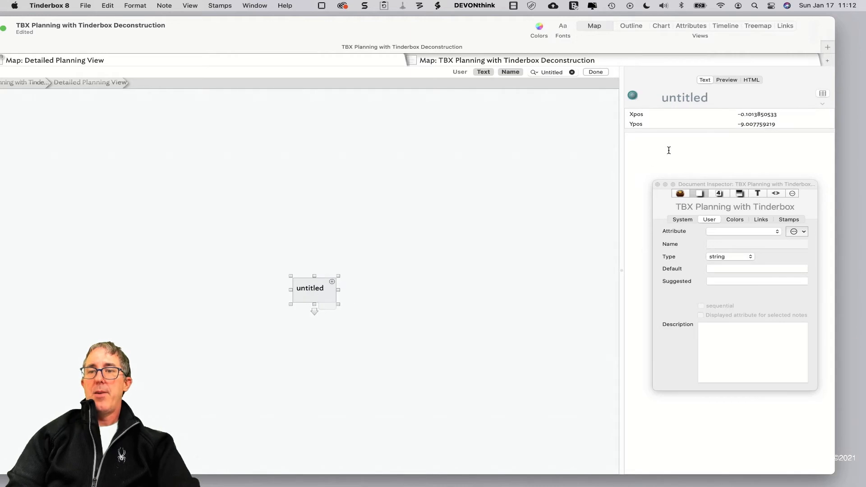
Enter 0 for both Xpos and Ypos in the untitled note's key attributes.
left_click(749, 115)
type("0")
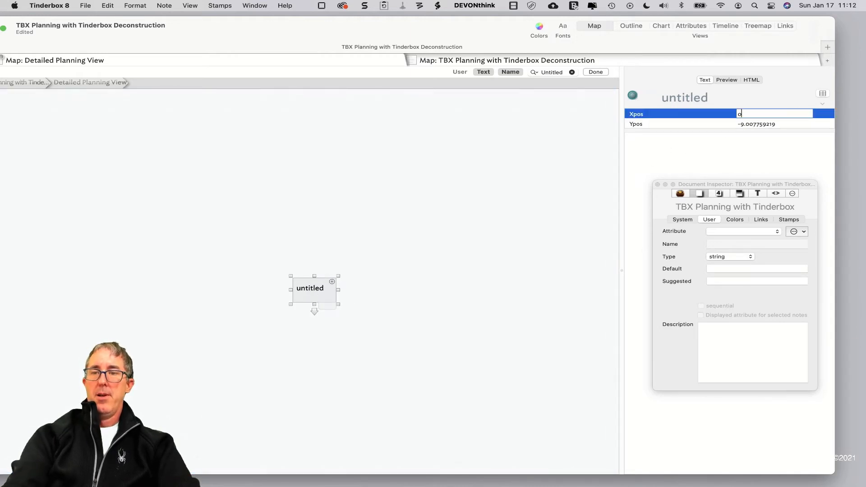
key("Tab")
left_click(750, 115)
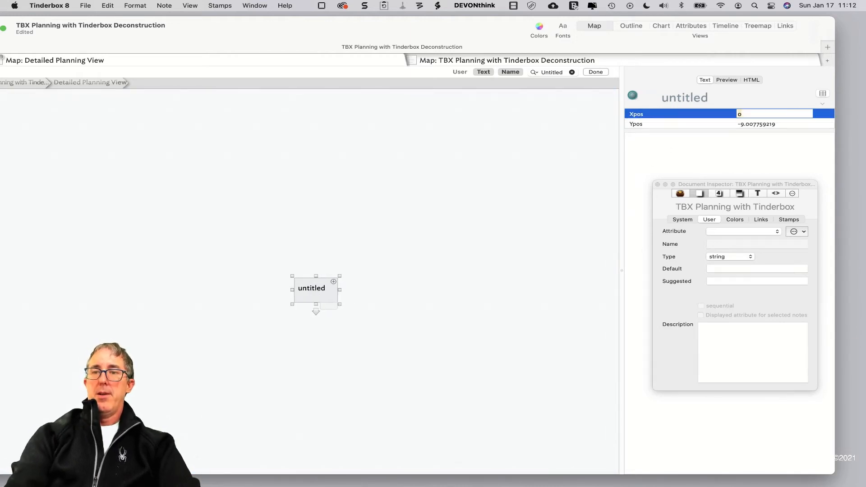
left_click(759, 127)
key("BackSpace")
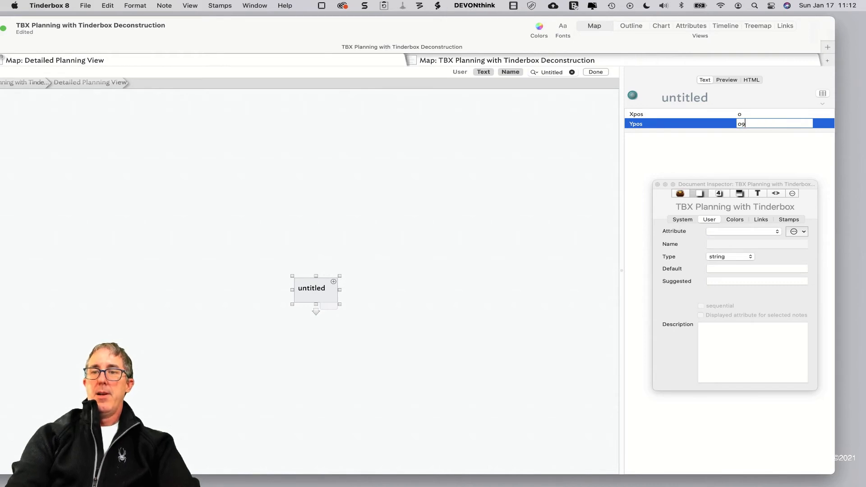
type("0")
key("Return")
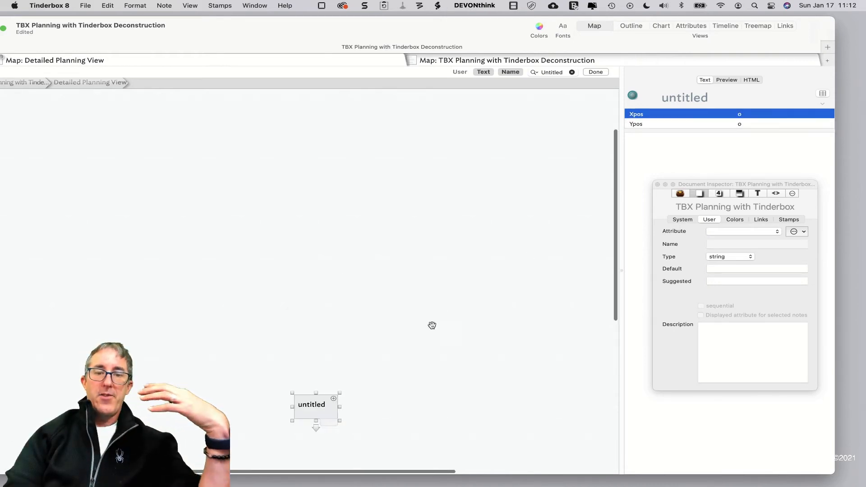
scroll(432, 325, "down", 1)
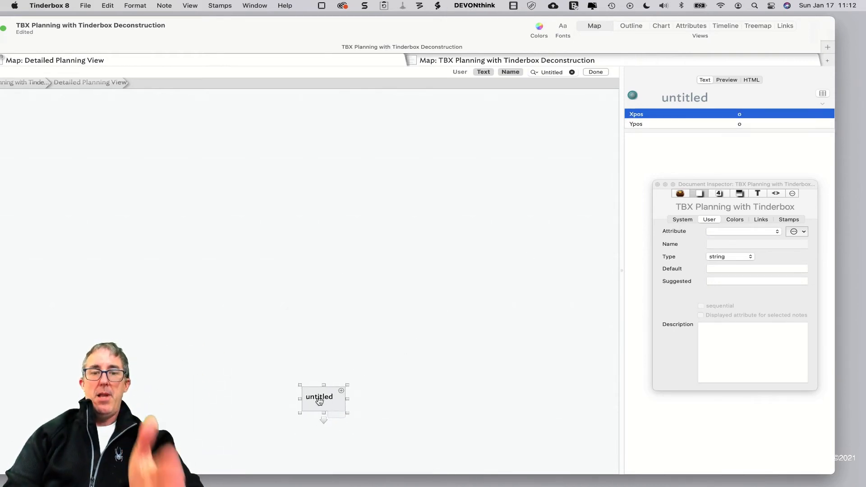
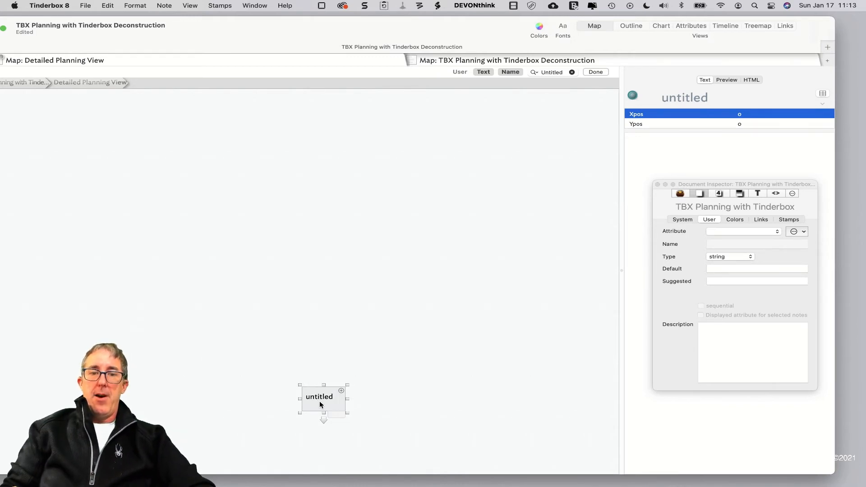
Move the stray untitled note aside and delete it, leaving the map empty.
left_click_drag(319, 401, 307, 299)
key("Delete")
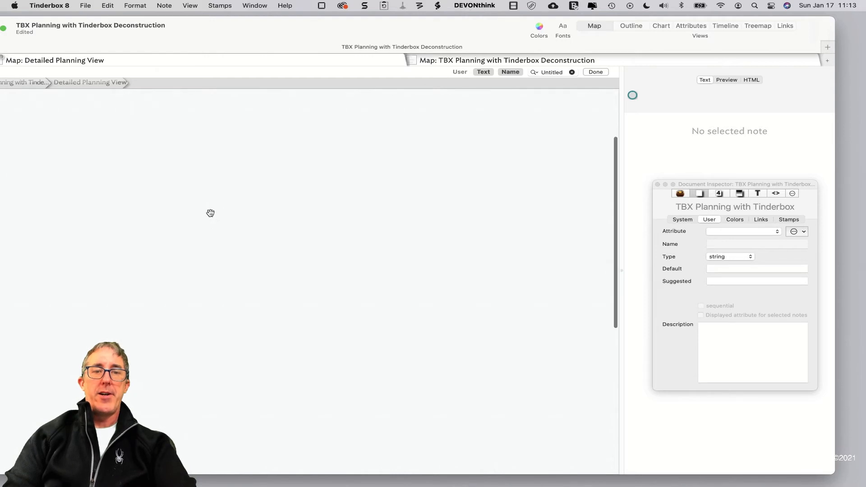
right_click(211, 212)
Create an adornment named Venue 1 and stretch it into a wide, short row.
left_click(252, 255)
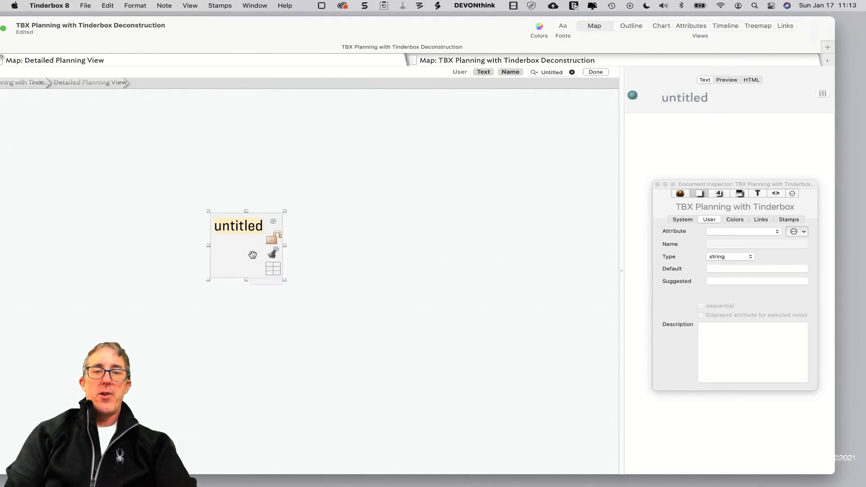
type("Venue")
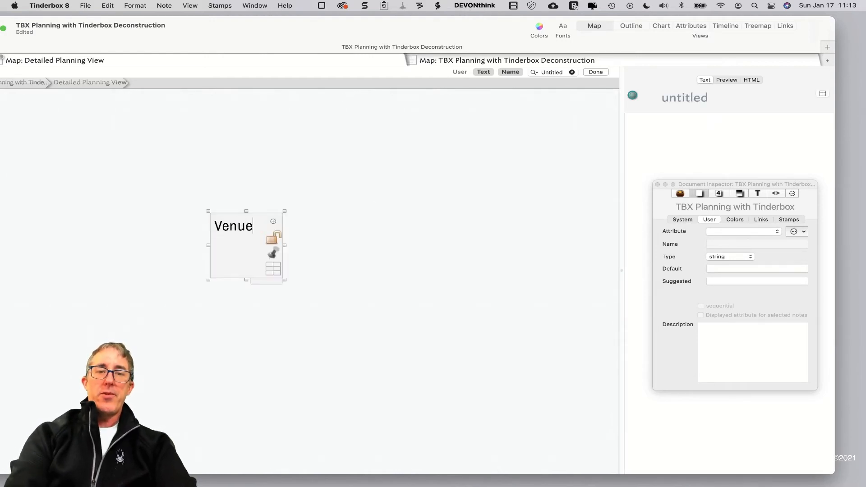
type(" 1")
key("Return")
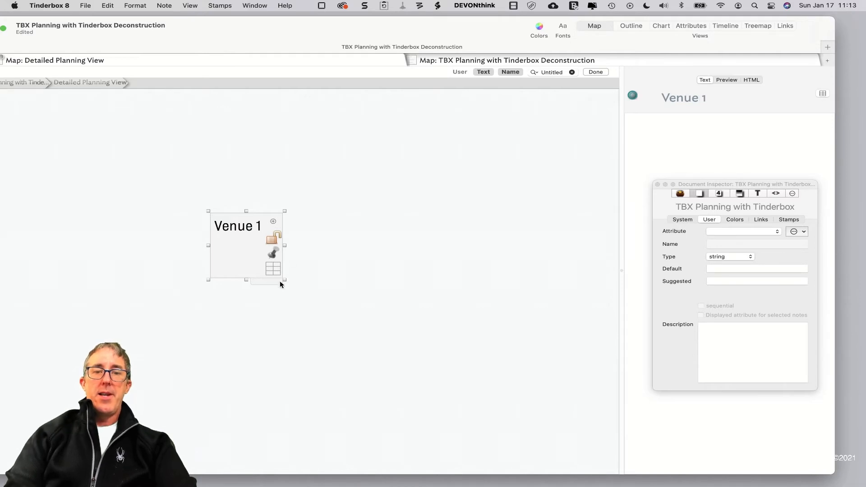
left_click_drag(284, 279, 404, 252)
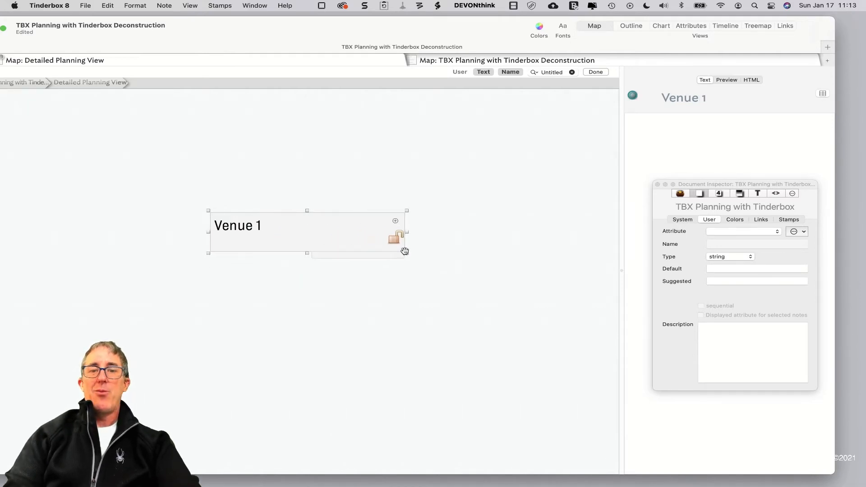
Duplicate Venue 1 as Venue 2 aligned below it, and place another Venue 1 copy above.
key("super+d")
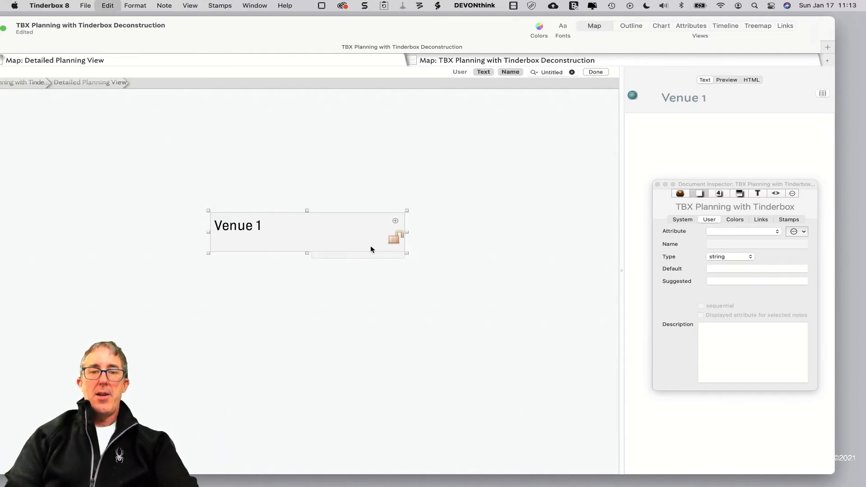
left_click_drag(468, 238, 244, 311)
left_click(244, 311)
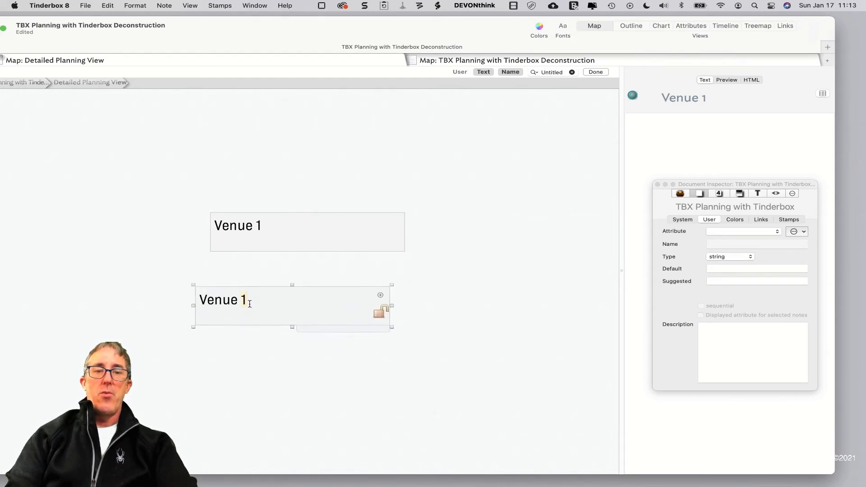
key("BackSpace")
type("2")
scroll(361, 293, "up", 1)
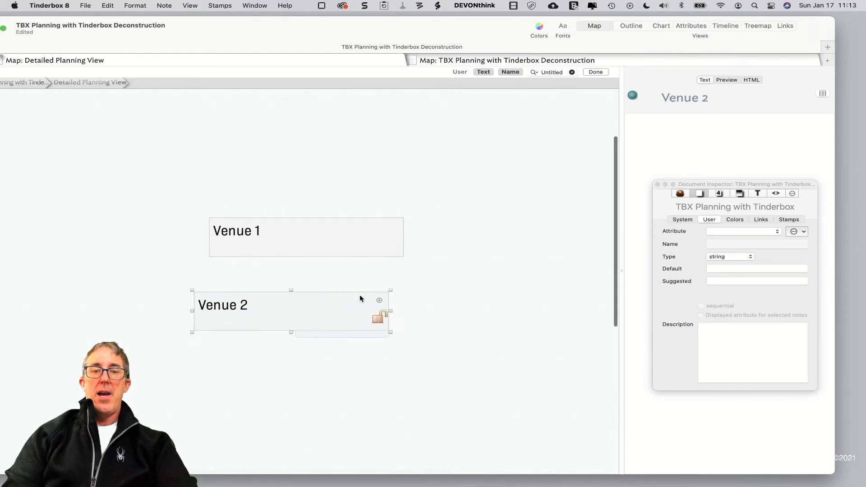
left_click(397, 285)
left_click_drag(331, 313, 343, 297)
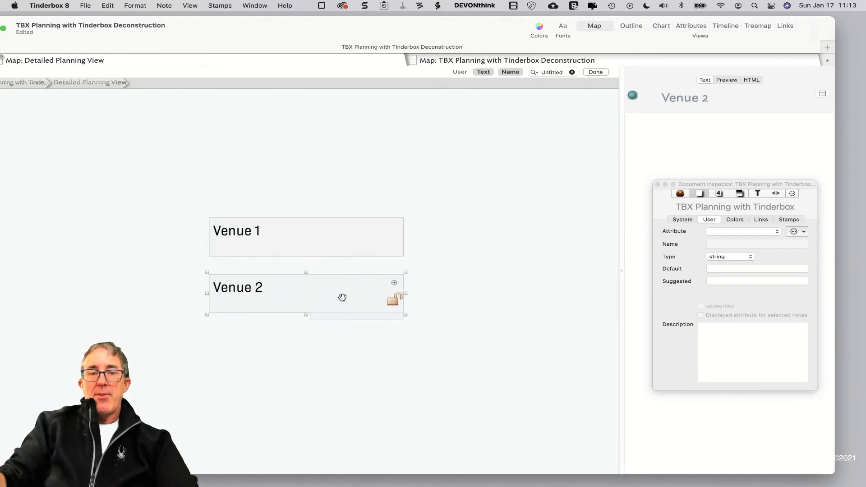
key("super+v")
left_click_drag(441, 296, 304, 152)
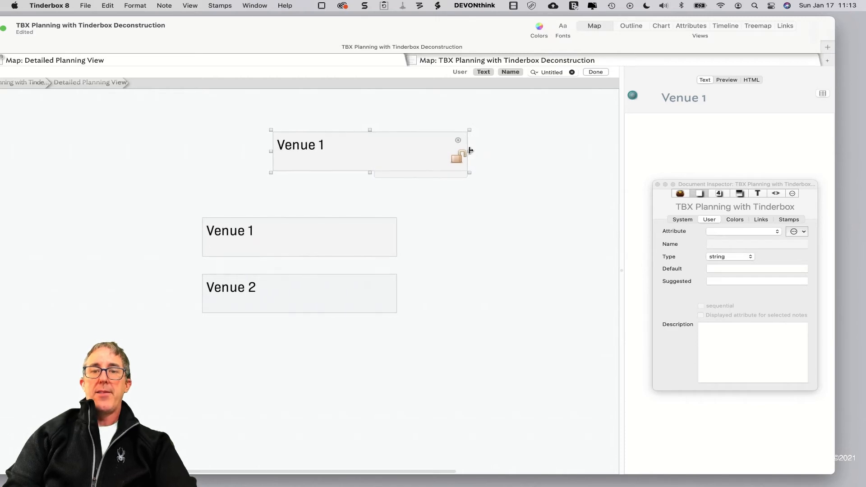
Reshape the top Venue 1 copy into a column adornment titled 1.
left_click_drag(467, 154, 319, 308)
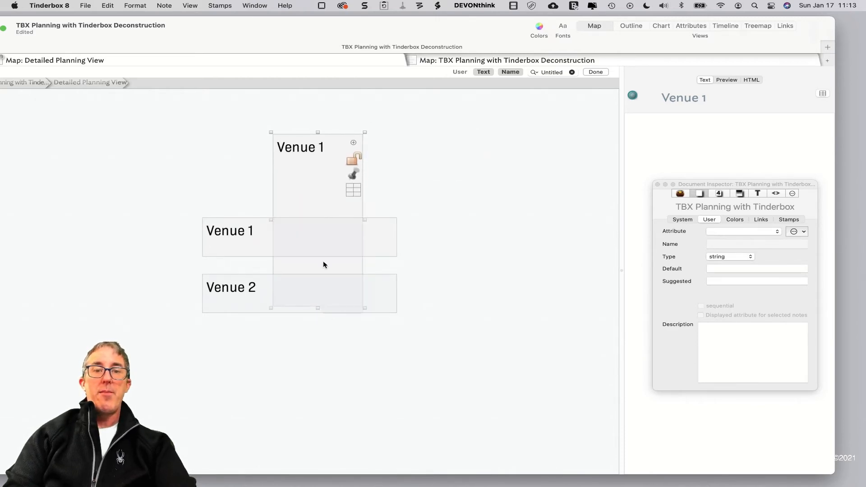
left_click_drag(708, 91, 630, 92)
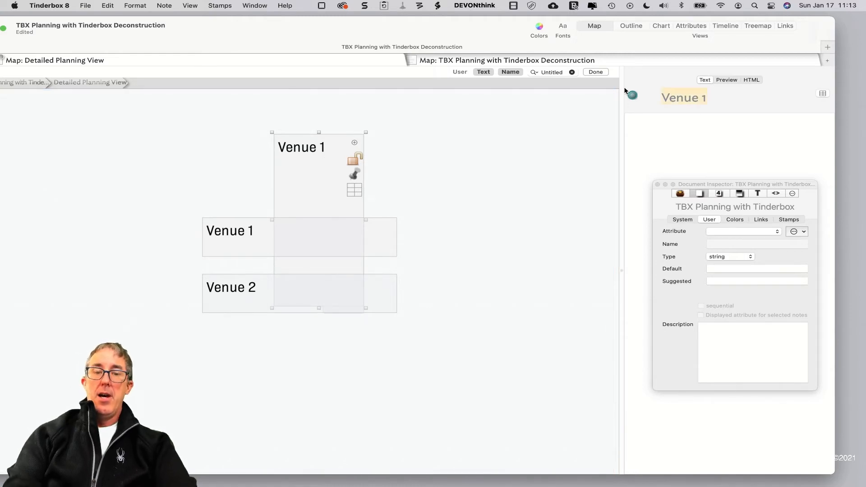
key("BackSpace")
type("Sot")
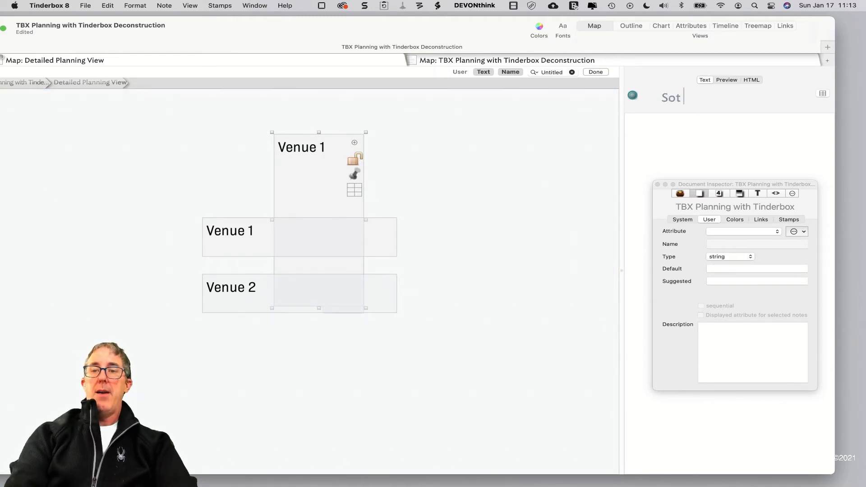
key("BackSpace")
key("BackSpace")
type("lot 2")
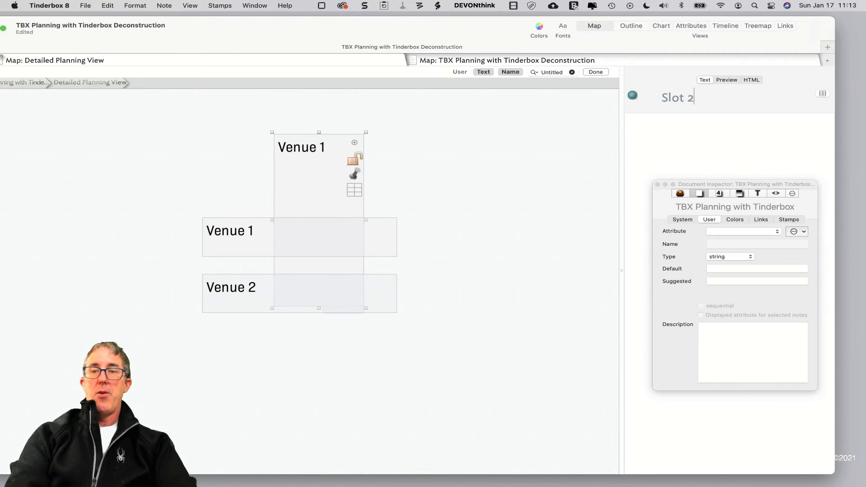
key("BackSpace")
key("BackSpace")
key("BackSpace")
key("BackSpace")
key("BackSpace")
key("BackSpace")
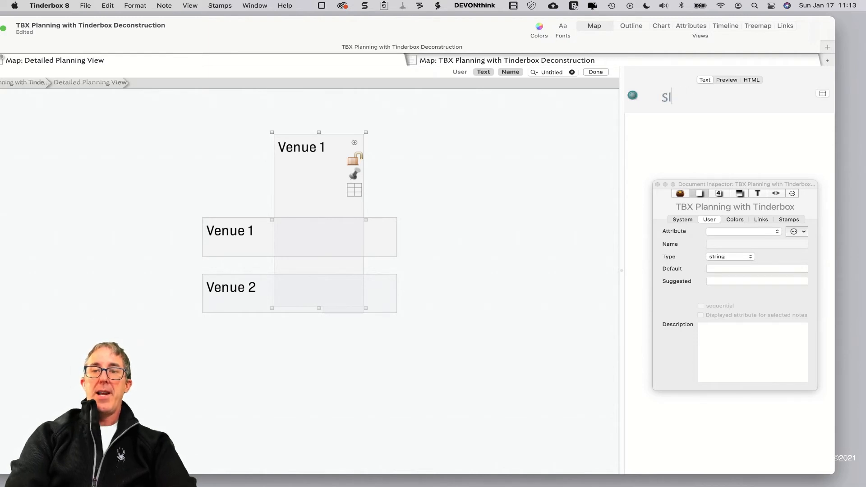
type("Sl")
key("BackSpace")
key("BackSpace")
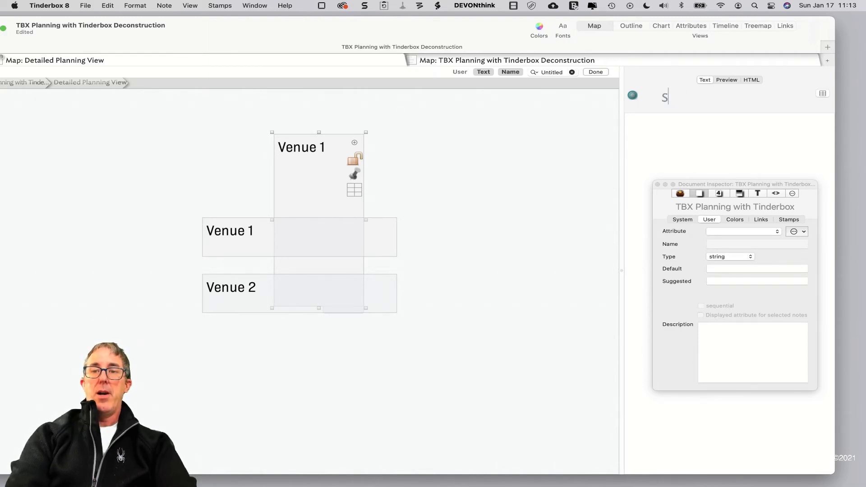
type("1")
left_click(520, 145)
Position column 1 across the Venue rows and make it narrower.
left_click_drag(276, 243, 286, 237)
left_click_drag(326, 202, 339, 210)
left_click(375, 220)
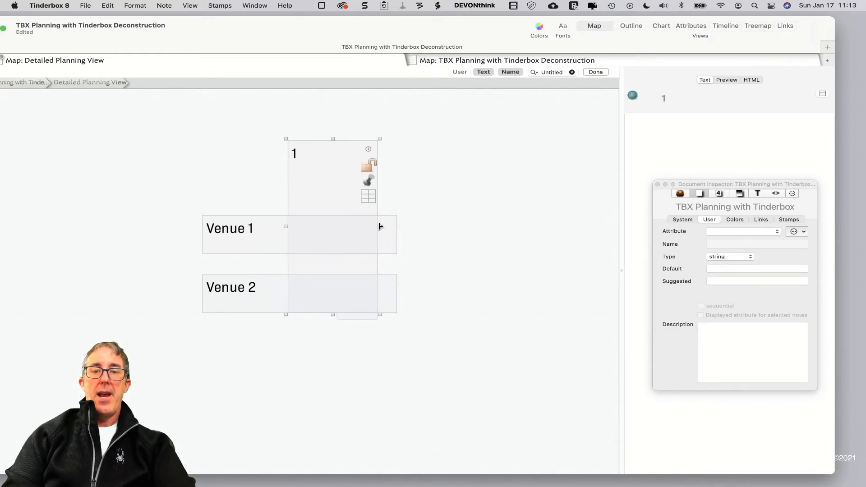
left_click(377, 215)
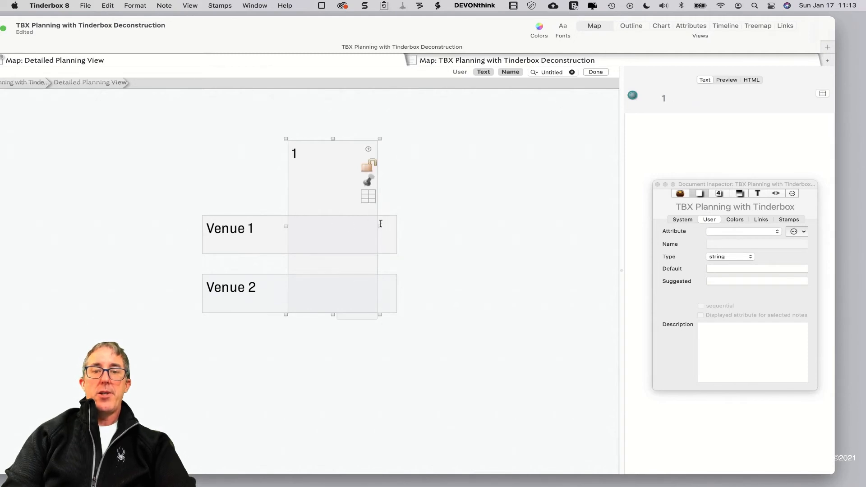
left_click(362, 225)
left_click(361, 191)
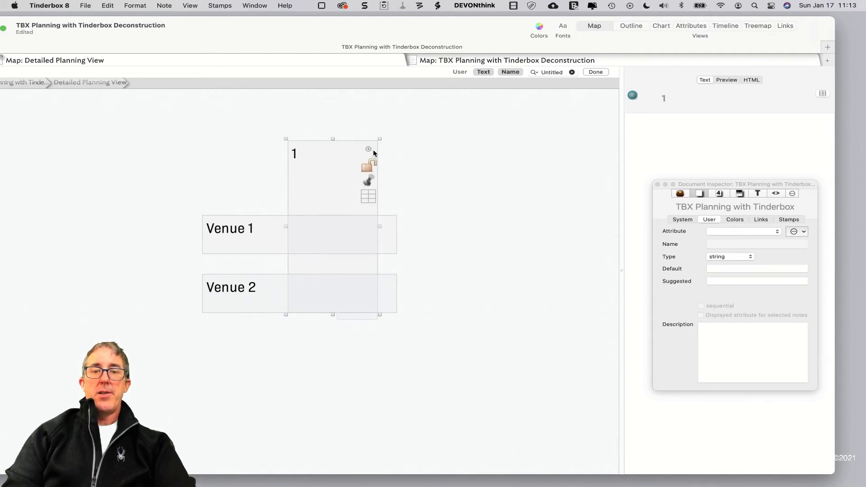
left_click_drag(380, 139, 344, 151)
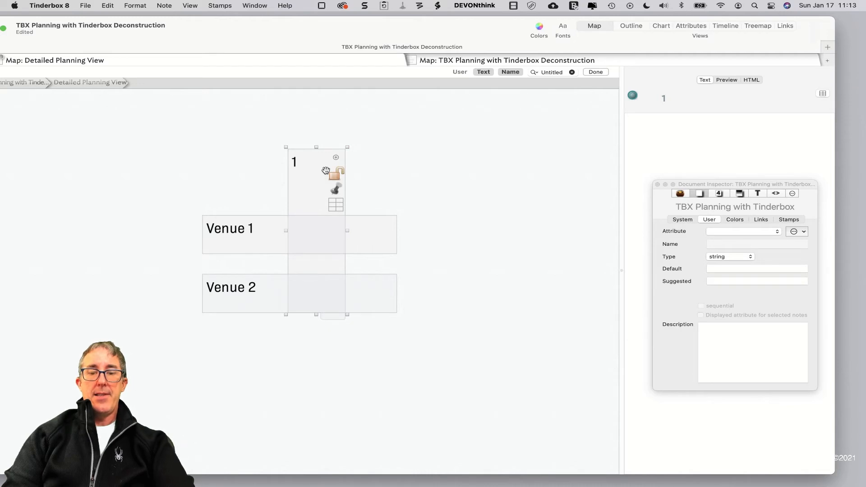
Duplicate column 1, placing the larger copy to its right.
key("super+d")
left_click_drag(438, 189, 406, 203)
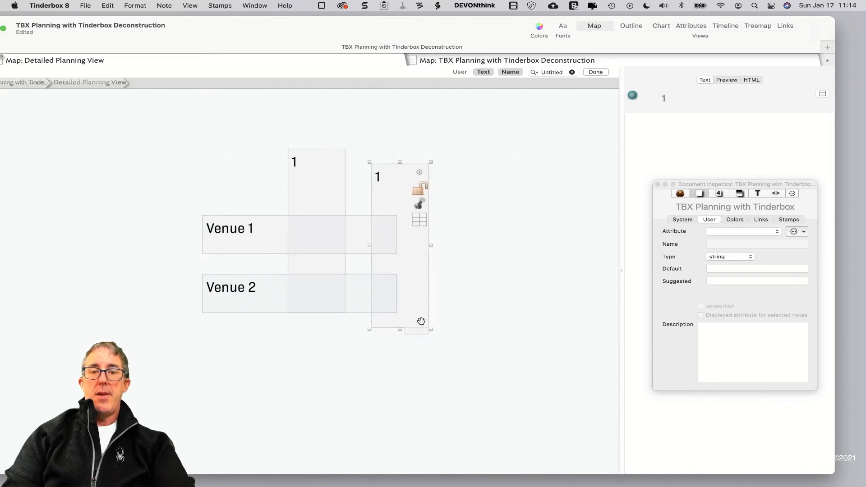
left_click_drag(431, 330, 468, 338)
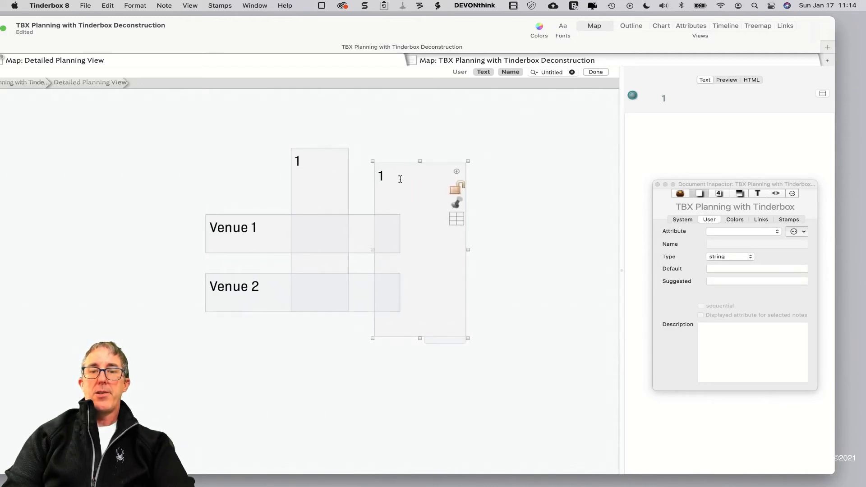
left_click_drag(667, 97, 657, 97)
Title the second column 2, and duplicate Venue 2 as a Venue 3 row below it.
type("3")
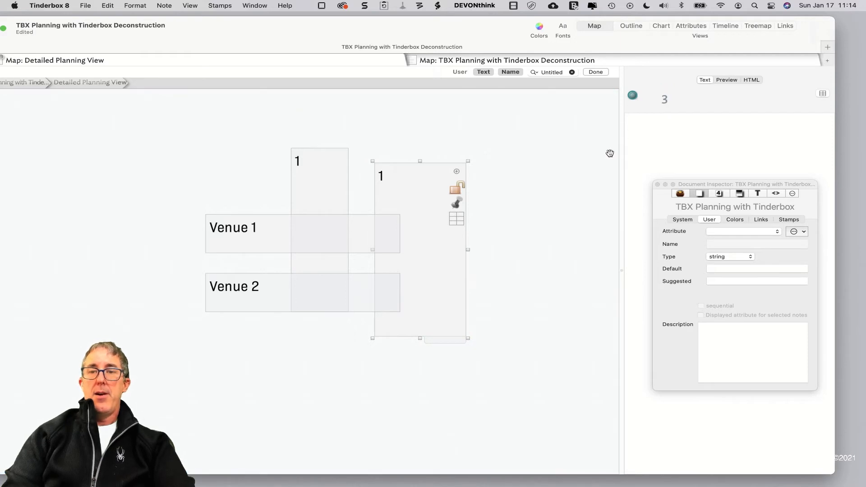
left_click(586, 184)
left_click(279, 282)
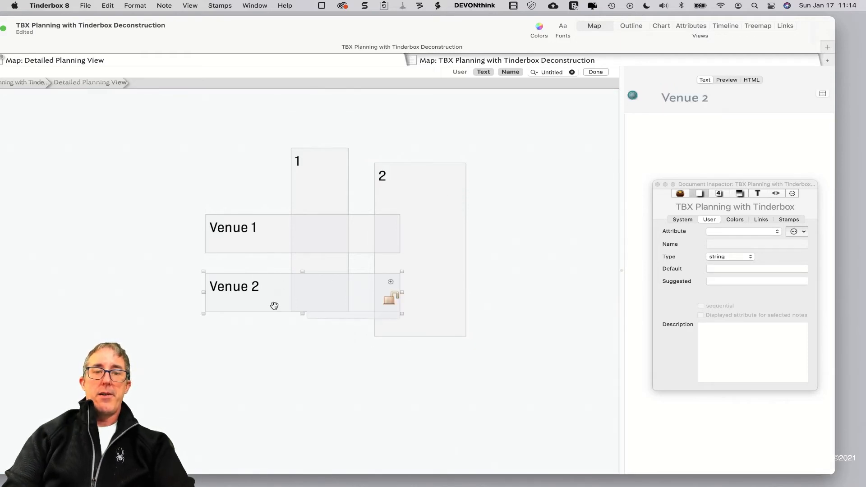
key("super+d")
left_click_drag(489, 284, 367, 308)
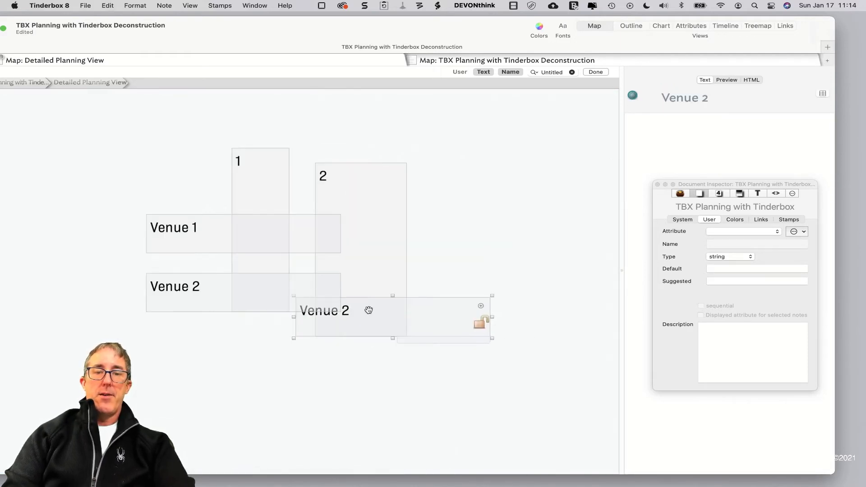
double_click(703, 99)
type("3")
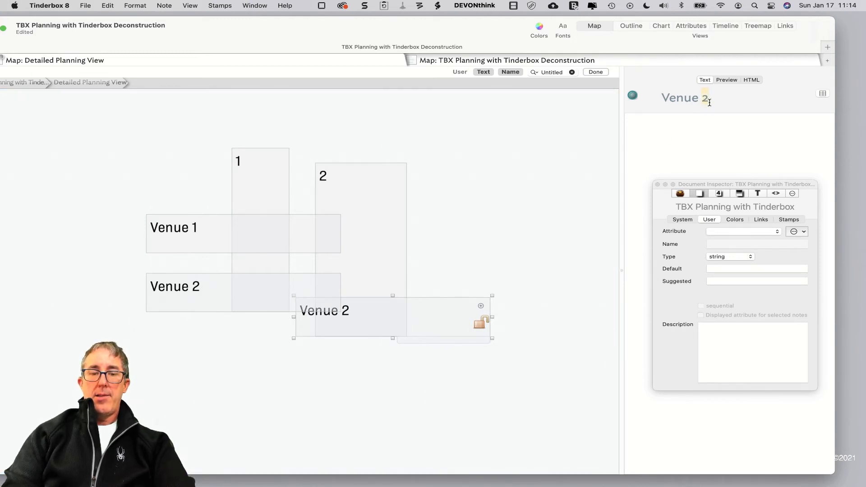
left_click(552, 223)
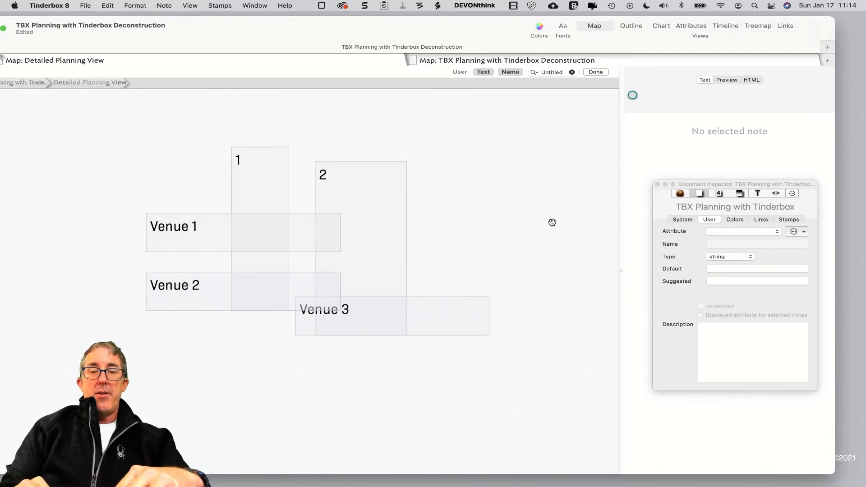
Line up columns 1 and 2 over the three Venue rows.
left_click_drag(258, 214, 280, 200)
left_click_drag(350, 192, 375, 192)
left_click_drag(290, 190, 263, 205)
left_click_drag(393, 215, 350, 239)
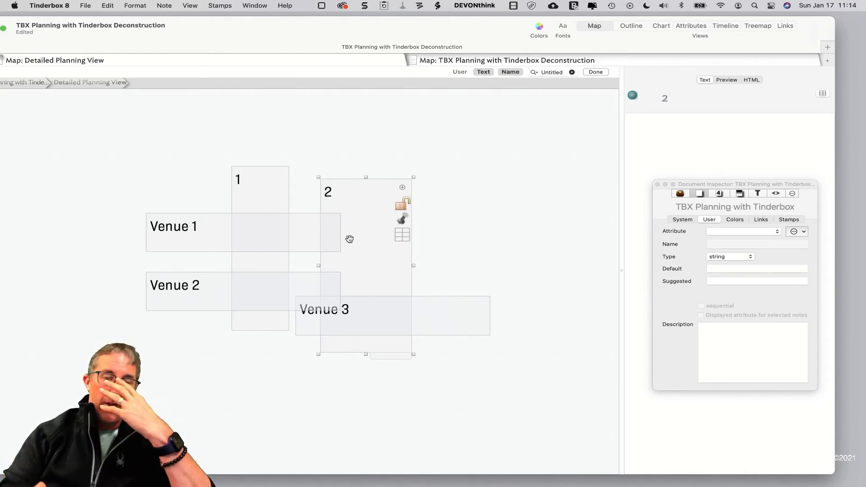
scroll(131, 188, "right", 1)
scroll(130, 186, "left", 3)
scroll(130, 186, "down", 1)
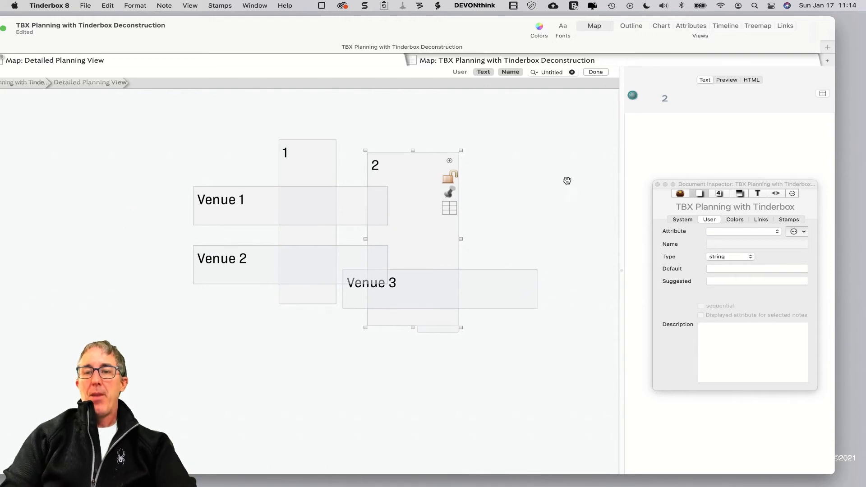
Create a new note named Venue beside the grid.
double_click(34, 161)
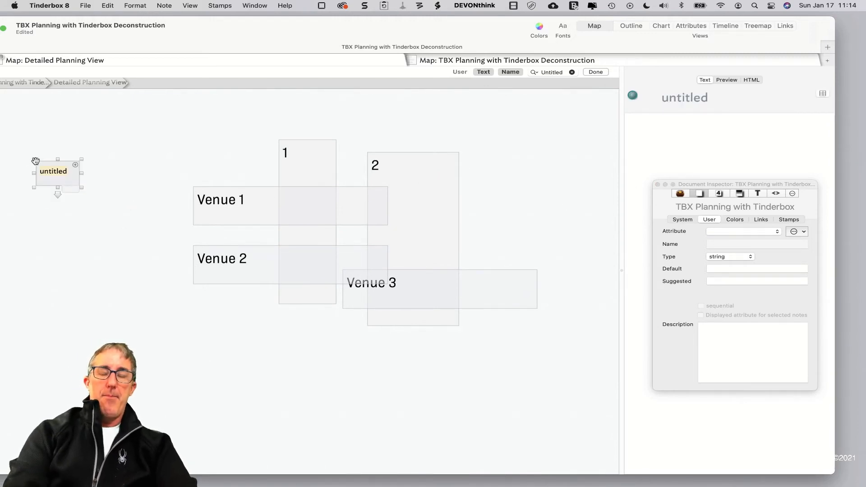
type("Venue")
key("Return")
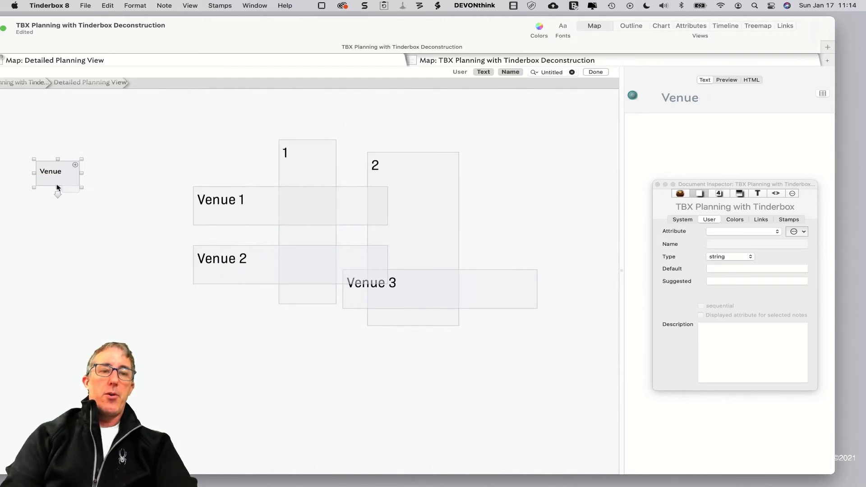
left_click(68, 215)
left_click(64, 171)
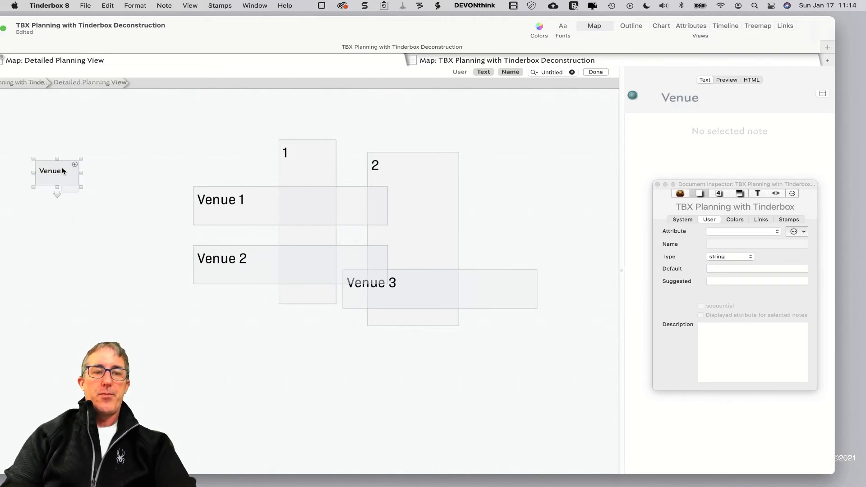
Mark the Venue note as a prototype and move it slightly up-left.
left_click(719, 194)
left_click(740, 194)
left_click(719, 194)
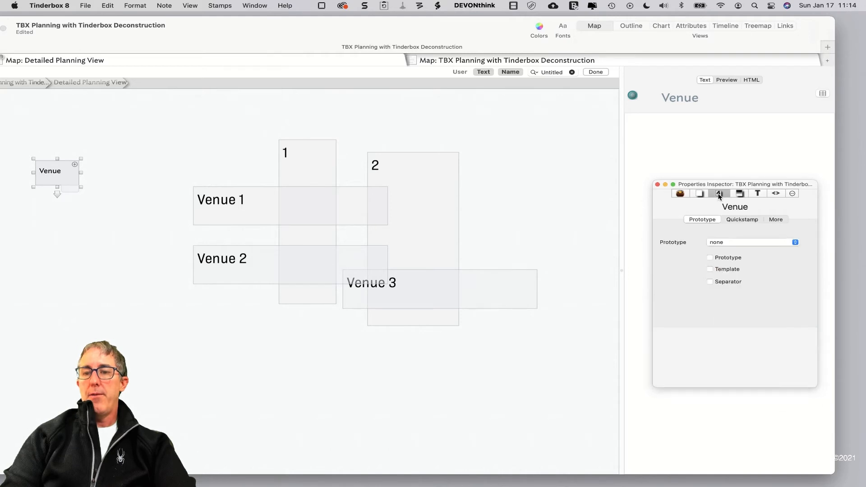
left_click(719, 260)
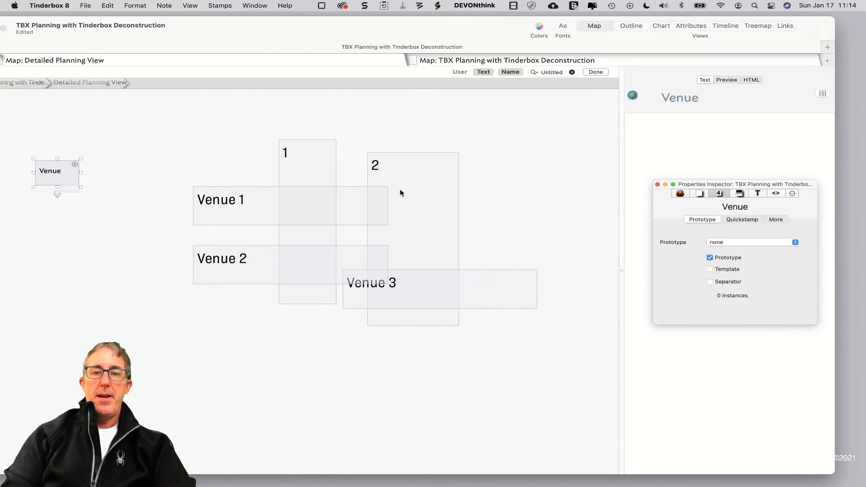
left_click(377, 107)
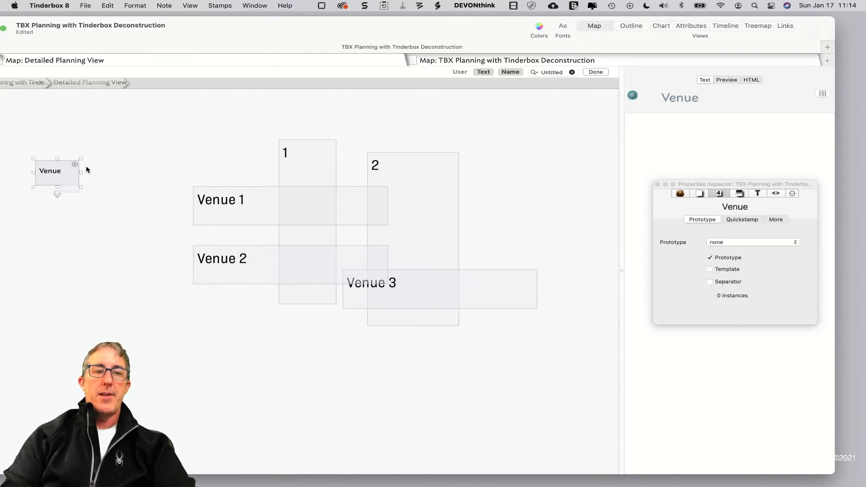
left_click_drag(63, 172, 47, 163)
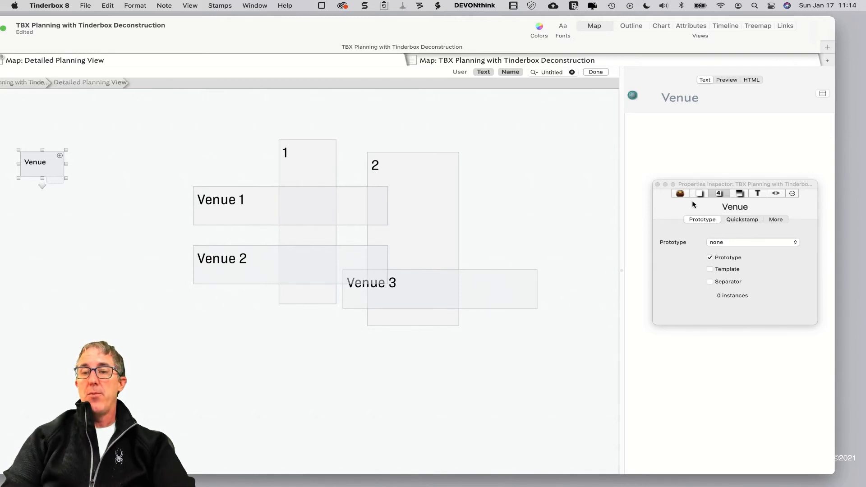
Set the Venue prototype's interior colour to bright blue.
left_click(737, 194)
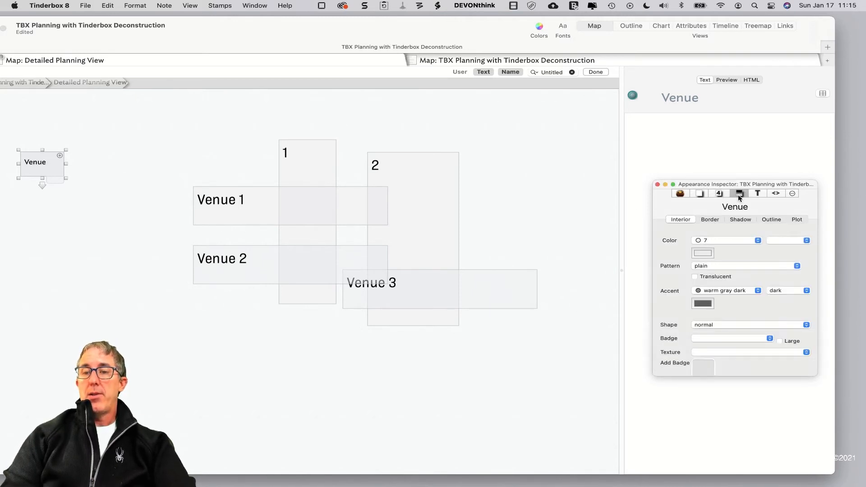
left_click(724, 239)
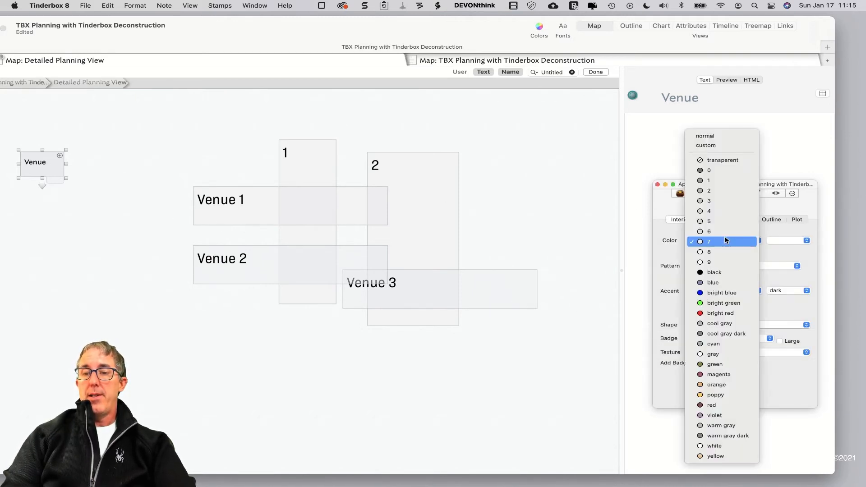
left_click(721, 292)
Assign the Venue prototype to Venue 1, Venue 2 and Venue 3.
left_click(248, 279)
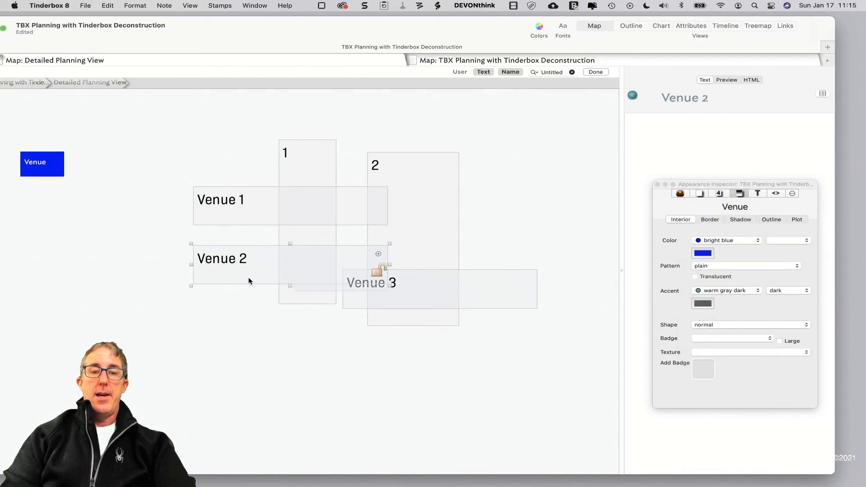
left_click(246, 205, "shift")
left_click(497, 298, "shift")
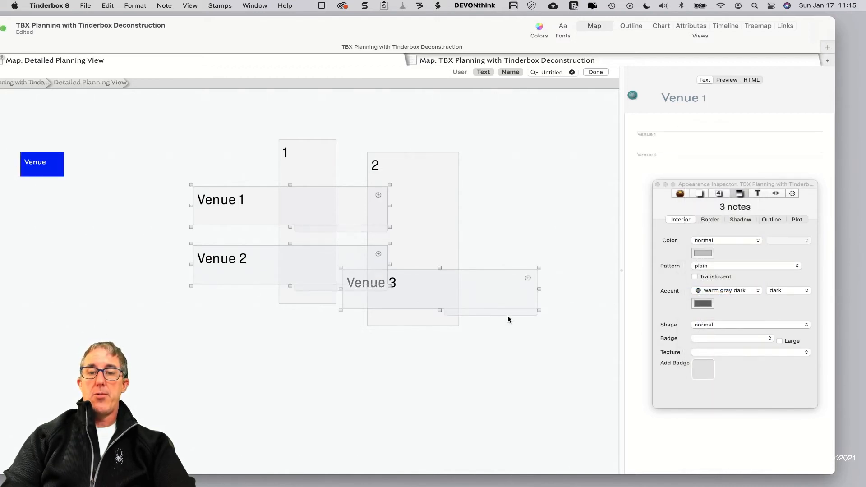
right_click(507, 315)
left_click(442, 289)
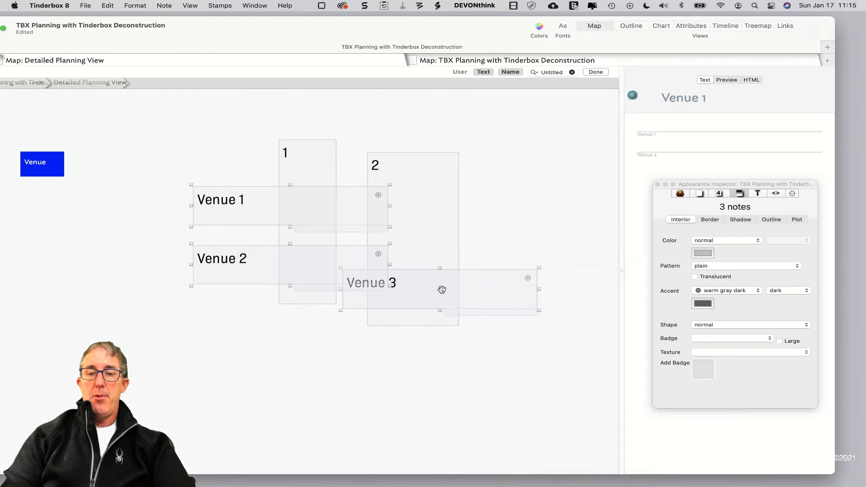
left_click(478, 309)
left_click(502, 380)
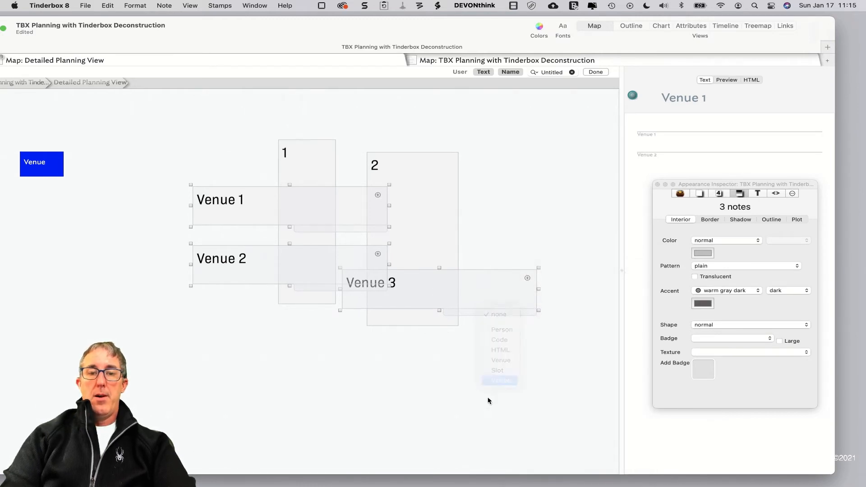
left_click(458, 408)
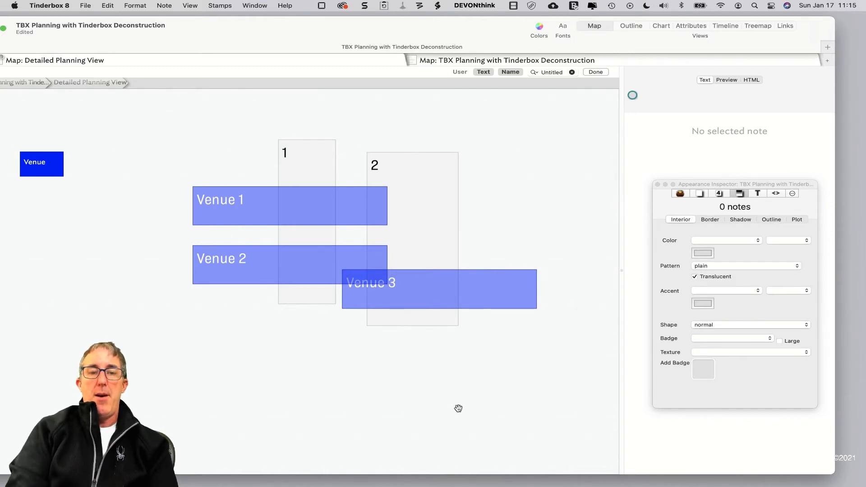
left_click(45, 163)
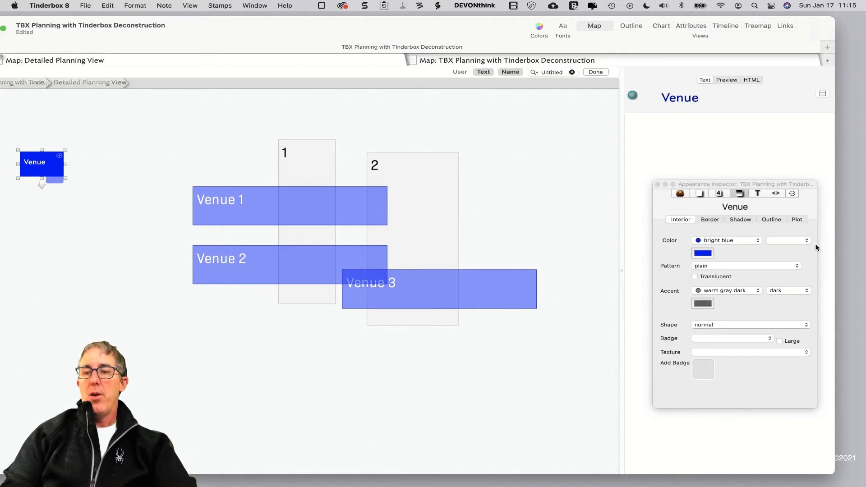
left_click(793, 195)
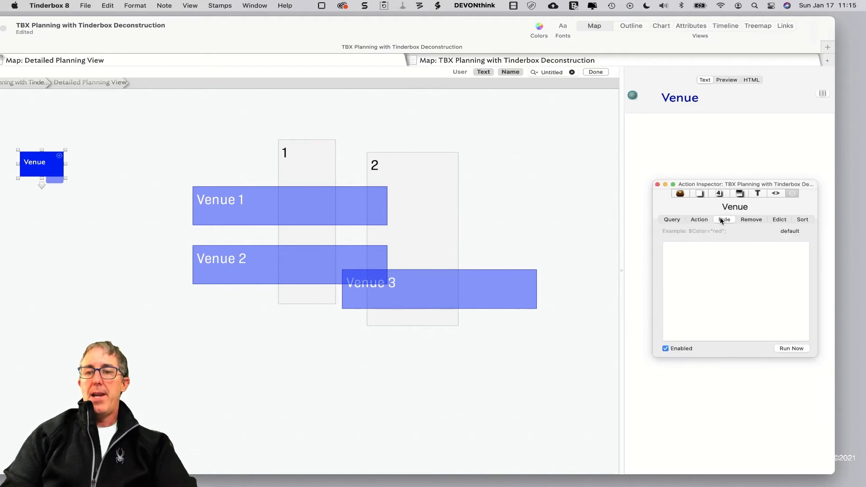
Disable the Venue prototype's rule and enter $Height=5;$Width=125; as its text.
left_click(665, 349)
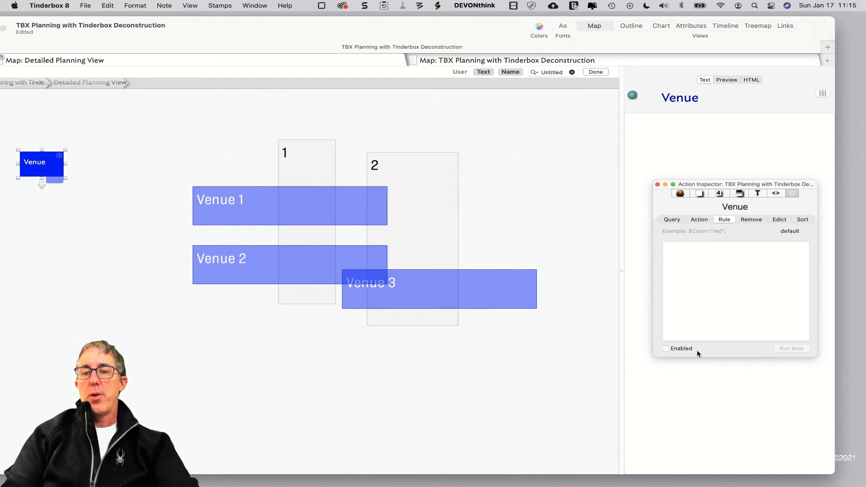
left_click(696, 303)
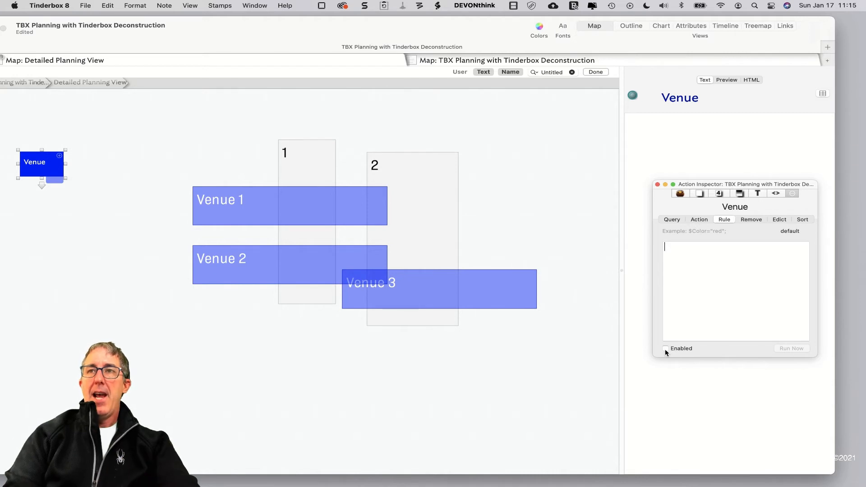
type("$")
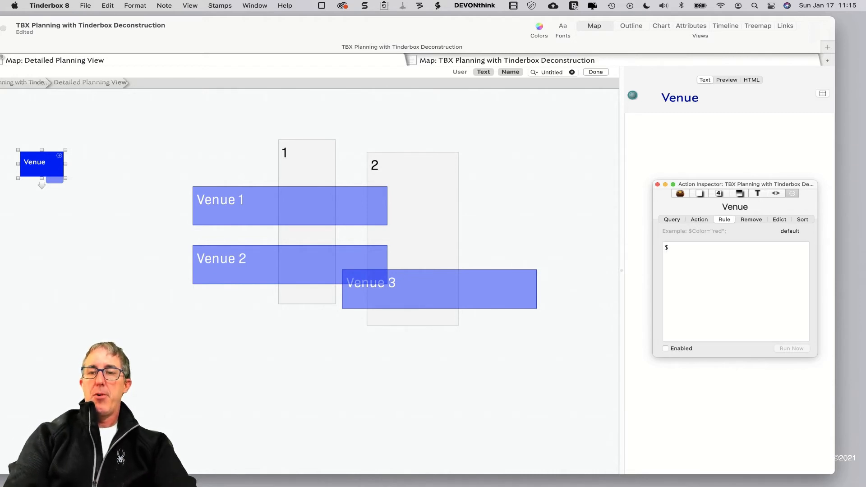
type("Heigh")
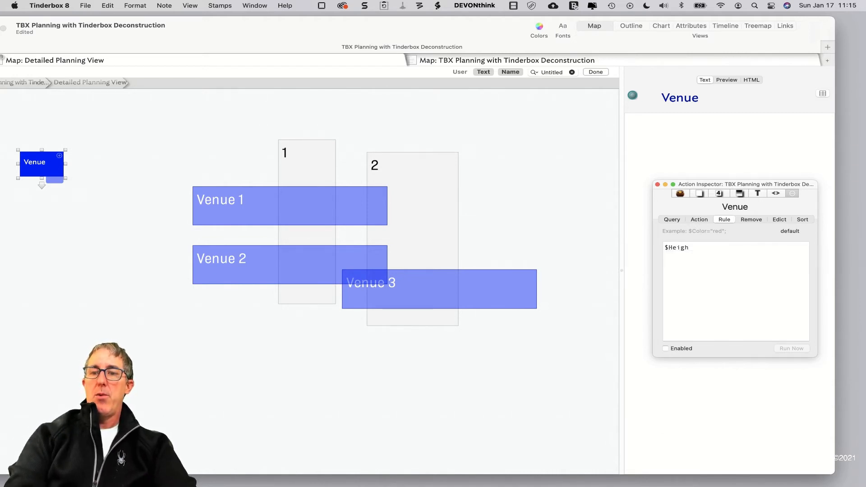
type("t=")
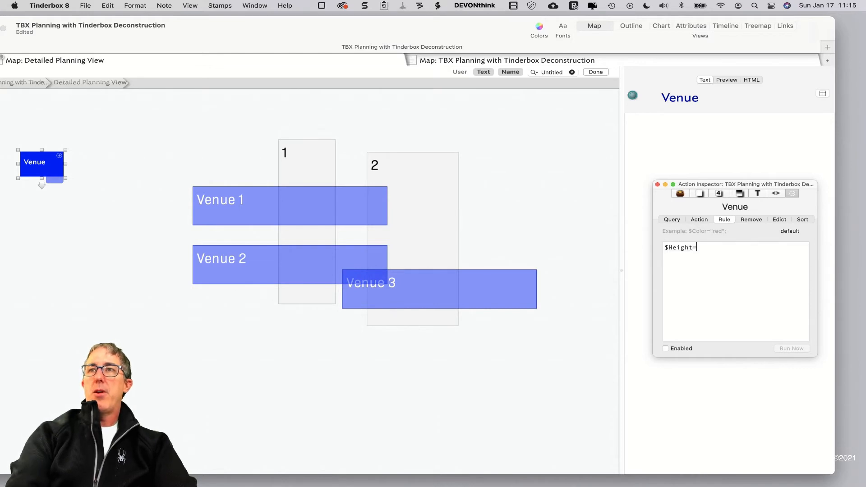
type("5;$")
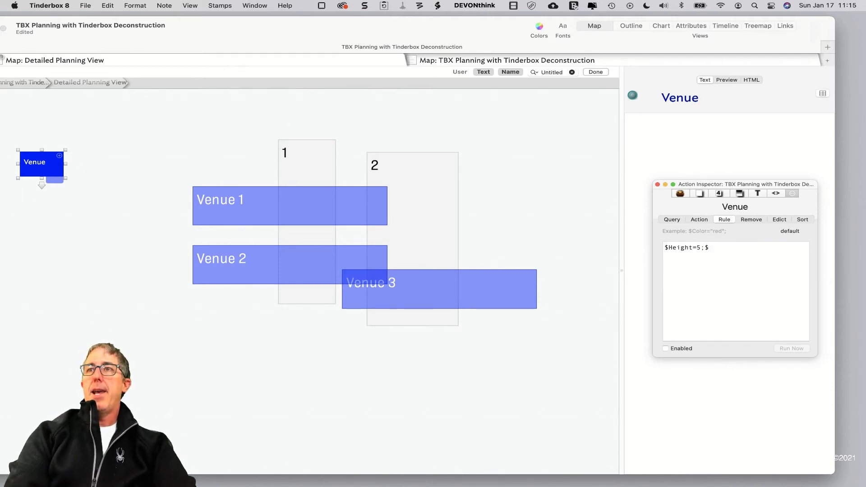
type("Wid")
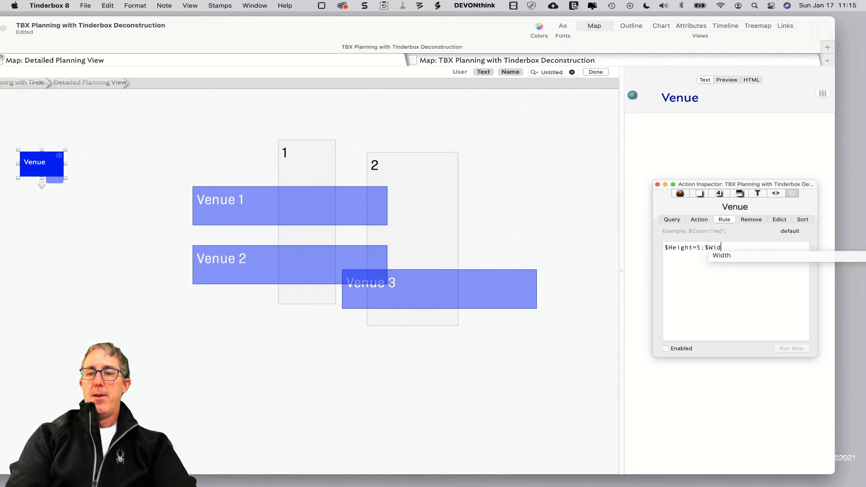
type("th=")
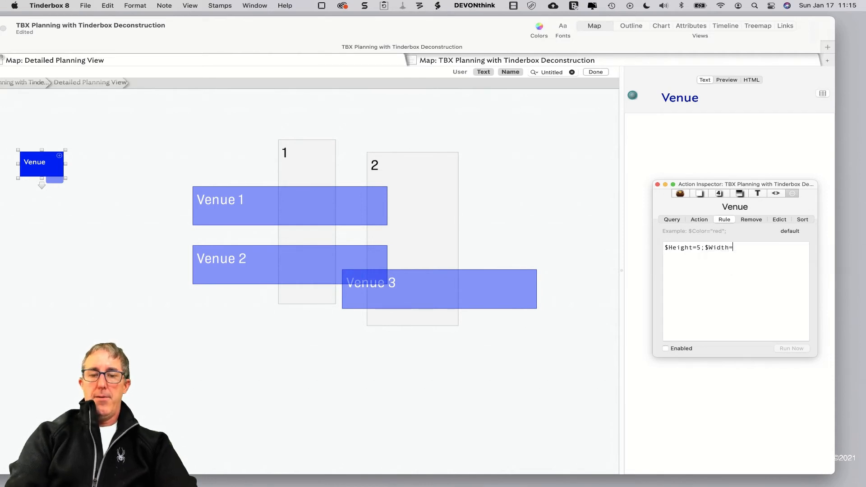
type("125;")
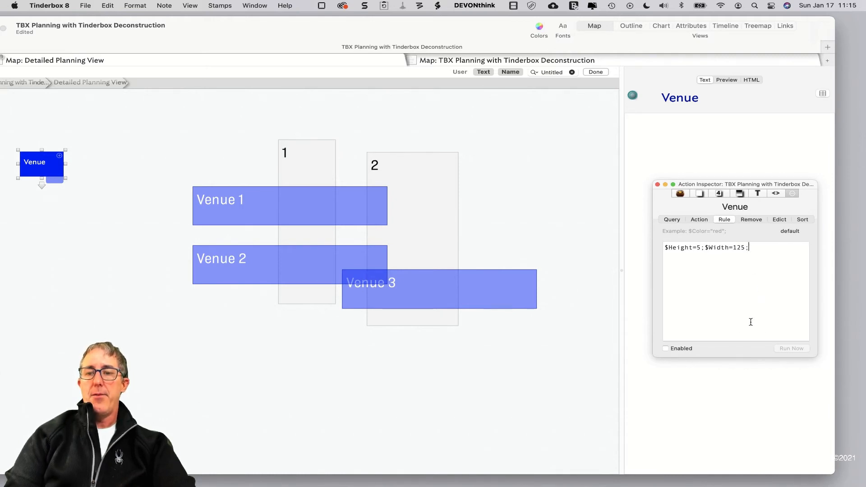
key("super+a")
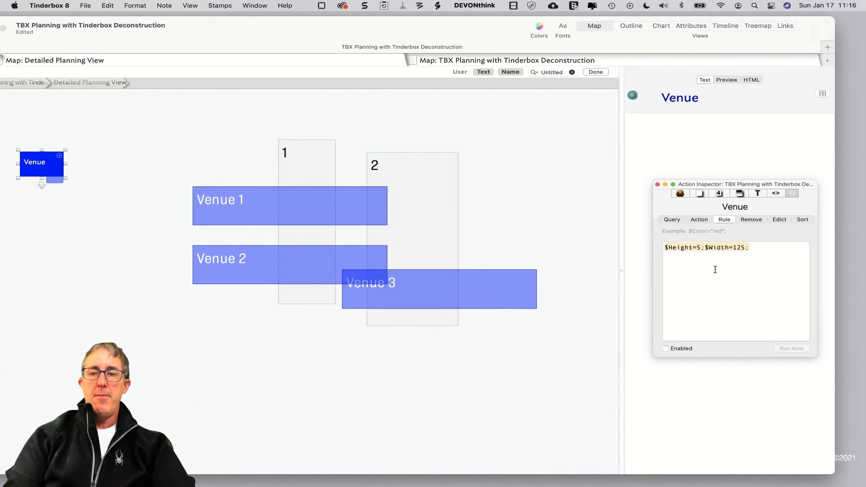
Select Venue 3, 2 and 1 so each takes the inherited rule's wide size.
left_click(519, 251)
left_click(477, 284)
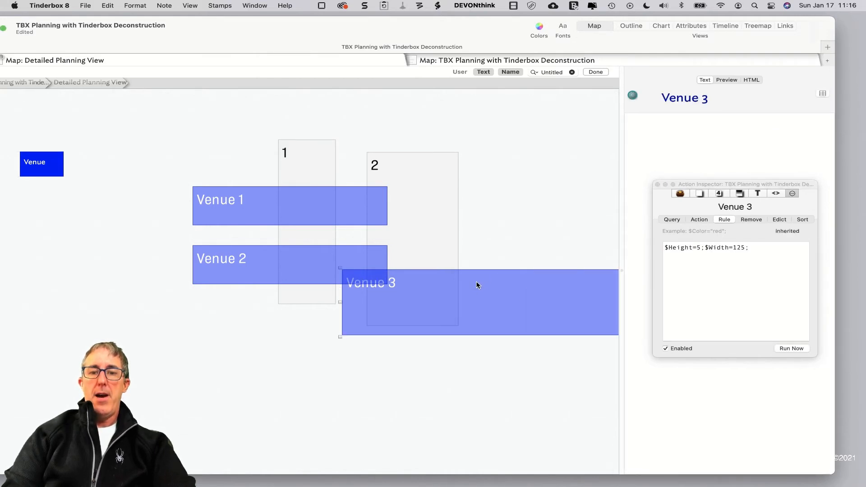
left_click(327, 260)
left_click(301, 200)
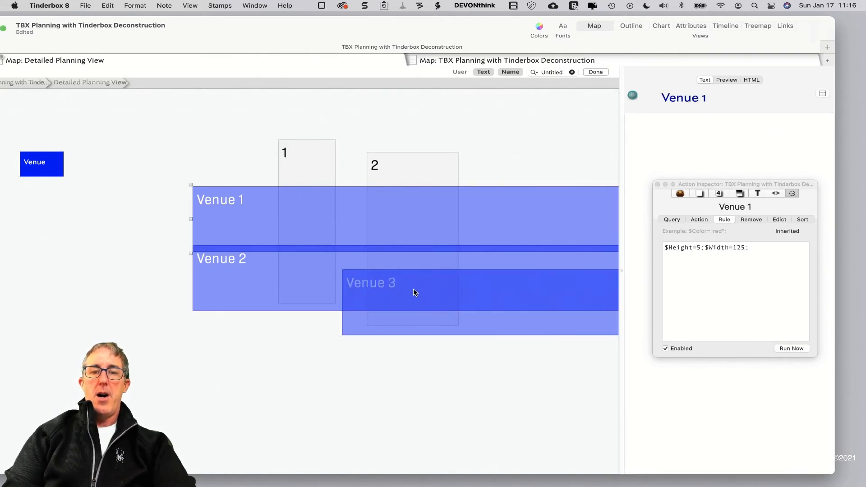
left_click(465, 355)
scroll(469, 355, "right", 15)
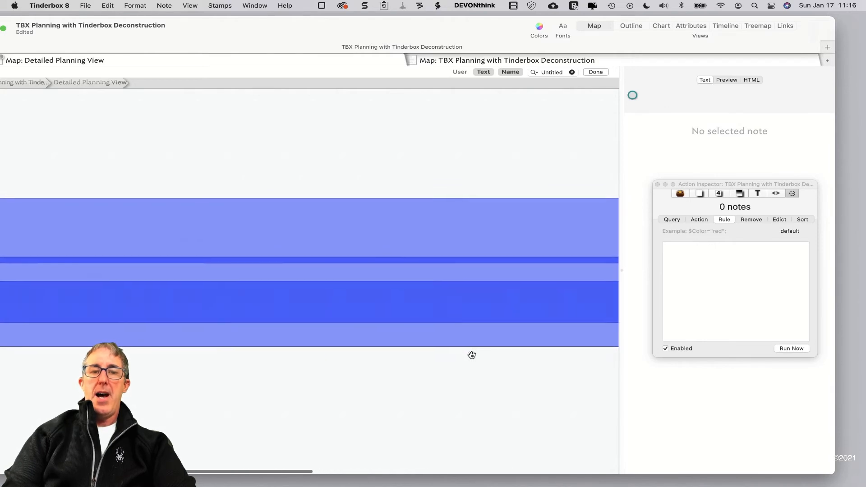
scroll(471, 355, "left", 15)
scroll(471, 355, "up", 2)
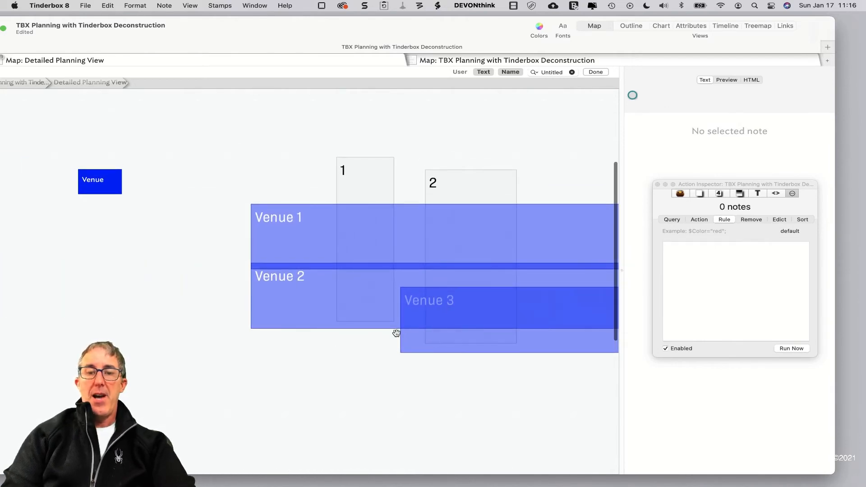
Reselect the Venue prototype and place the cursor at the end of its rule.
left_click(105, 195)
left_click(774, 278)
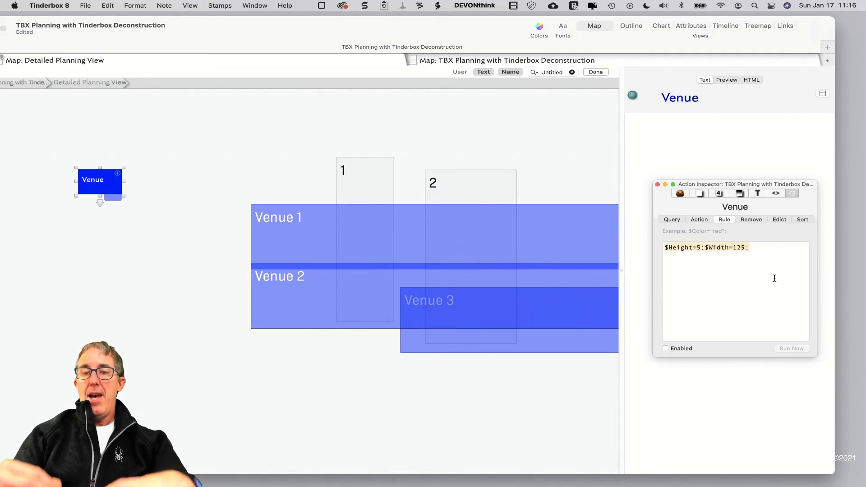
left_click(789, 261)
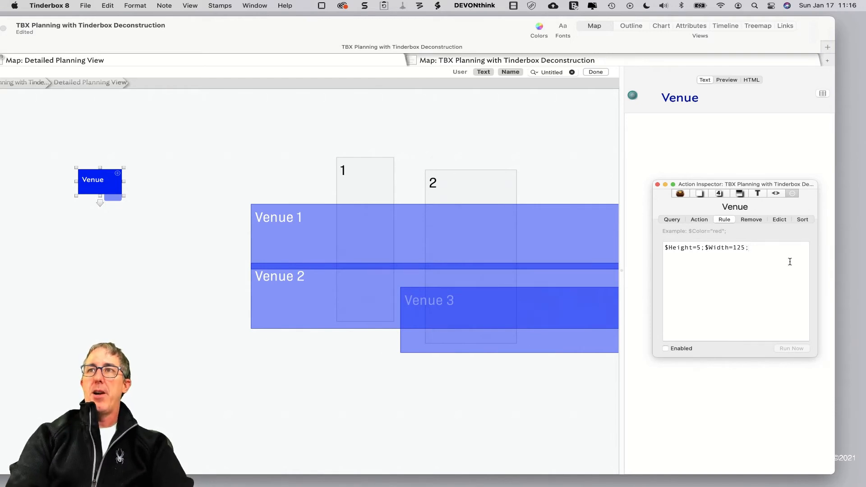
Append $Xpos=0; to the Venue prototype's rule.
type("X")
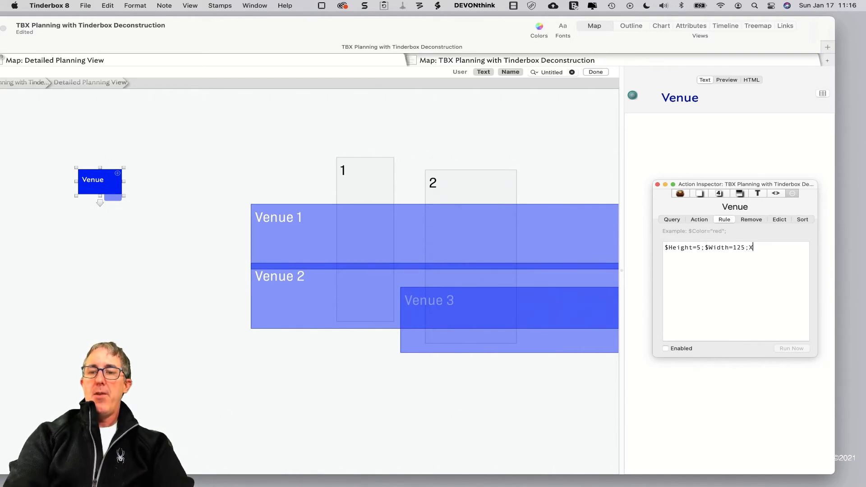
type("po")
key("BackSpace")
key("BackSpace")
key("BackSpace")
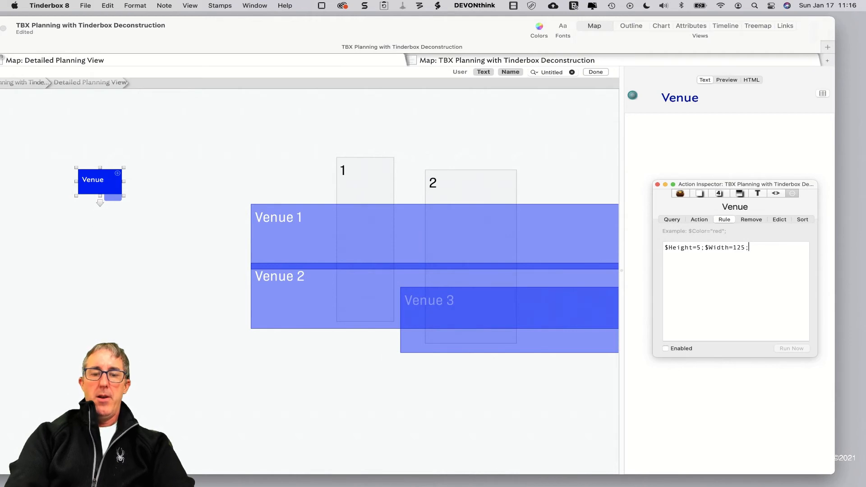
type("X")
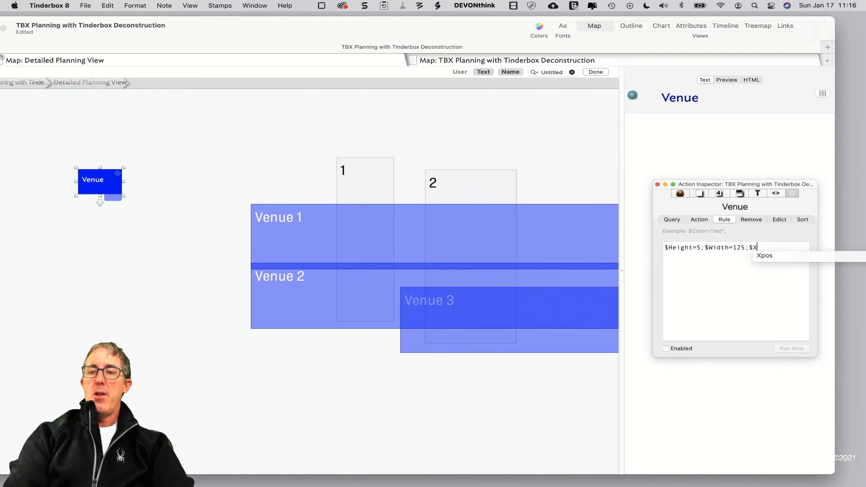
type("pos")
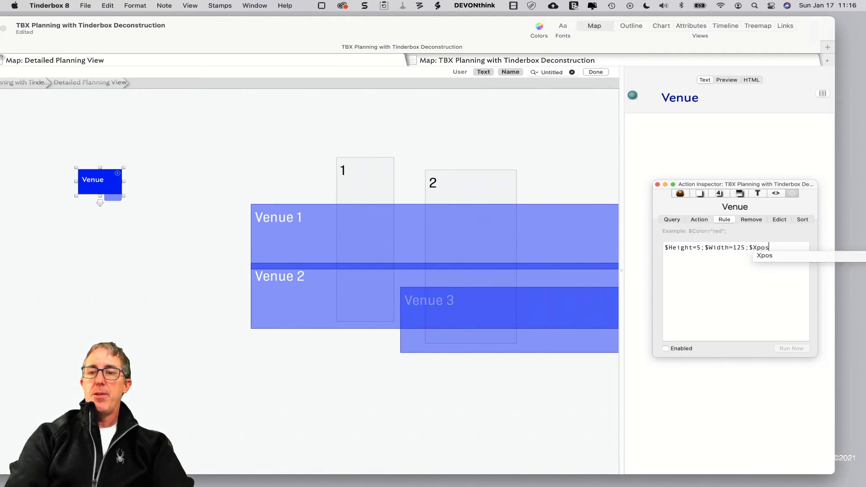
type("=0;")
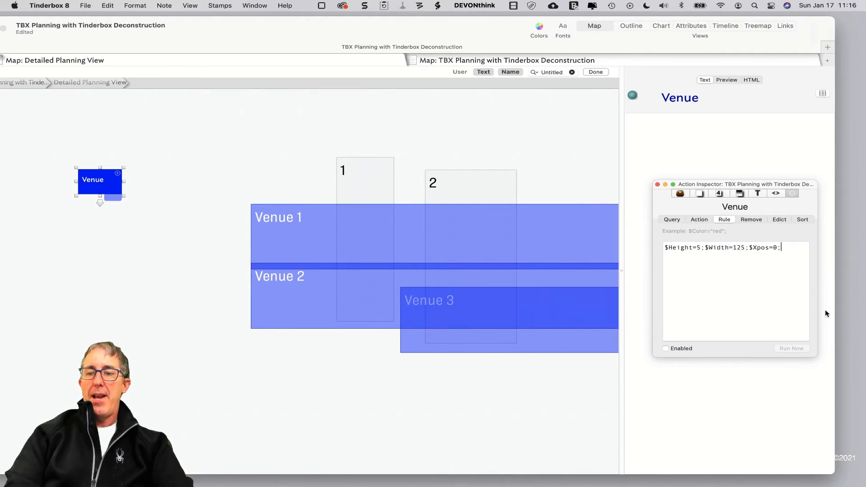
key("super+a")
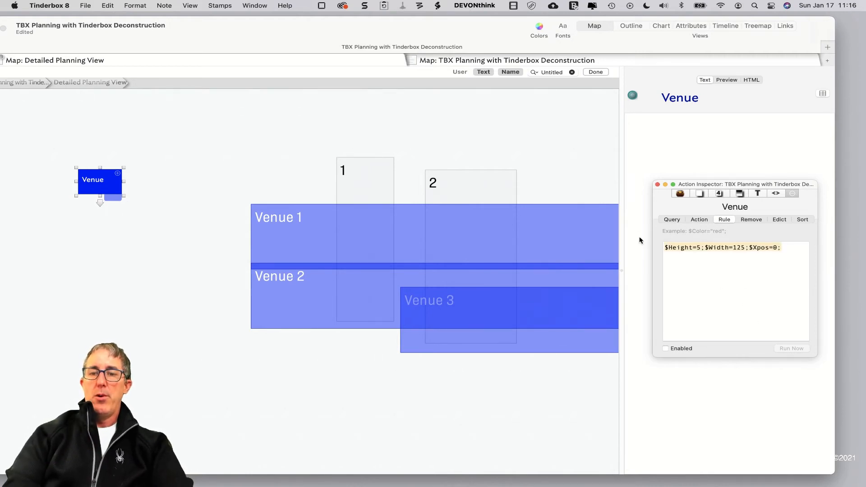
Select Venue 2, Venue 3 and Venue 1 so they line up at Xpos 0.
left_click(564, 190)
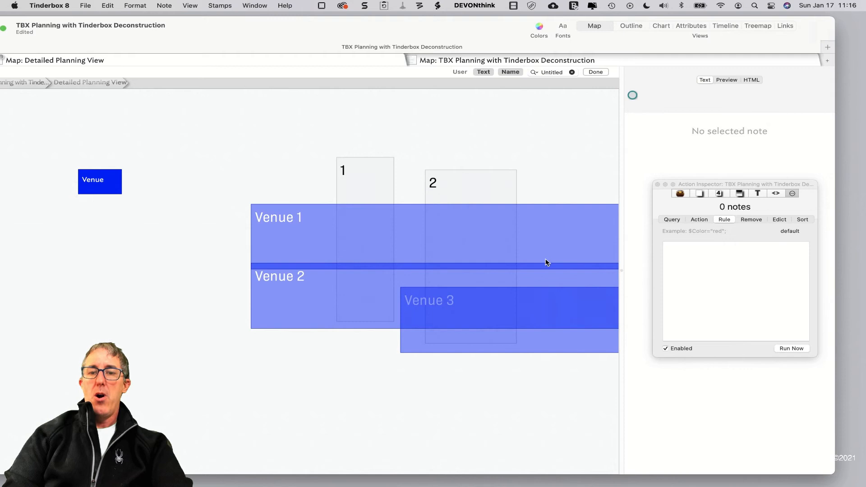
left_click(495, 310)
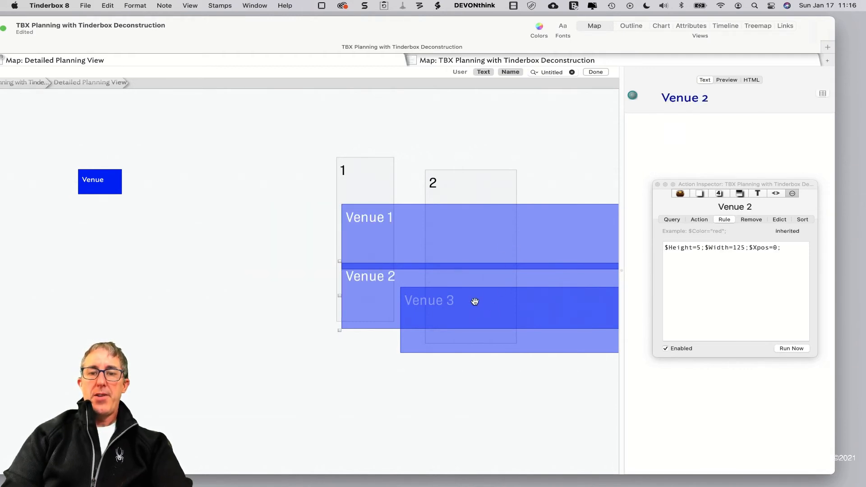
left_click(471, 345)
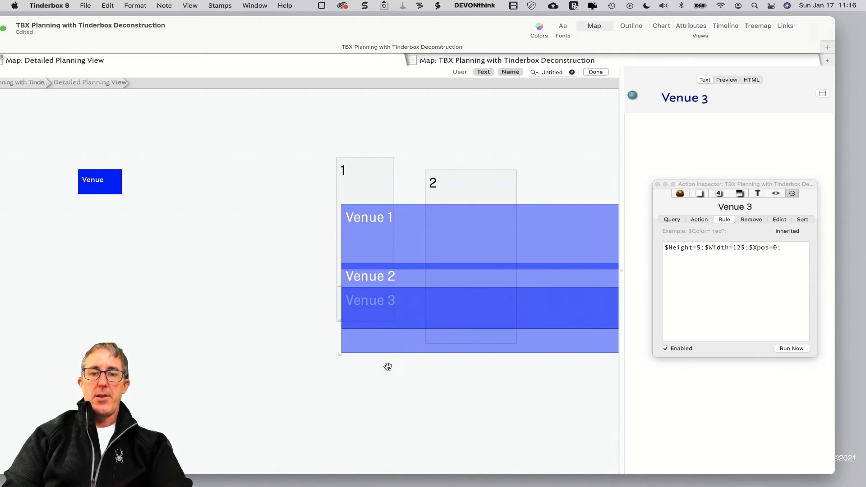
left_click(477, 206)
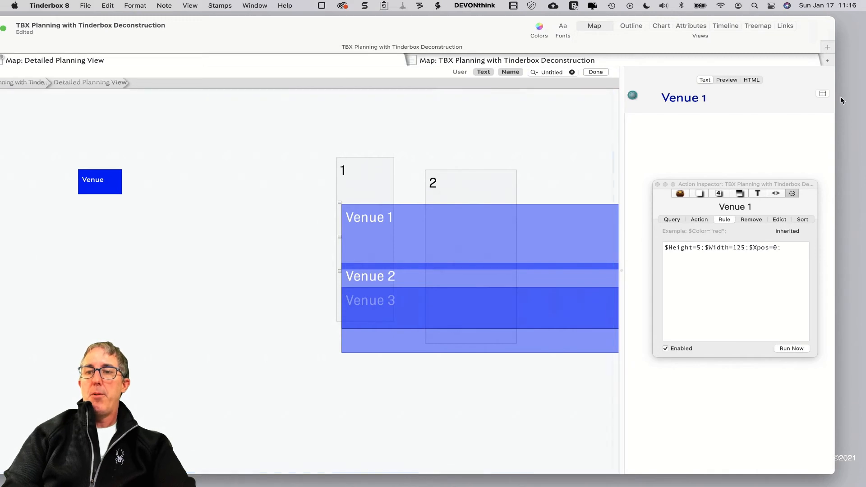
Create a number attribute named Venue and add it as a key attribute of the Venue prototype.
left_click(822, 93)
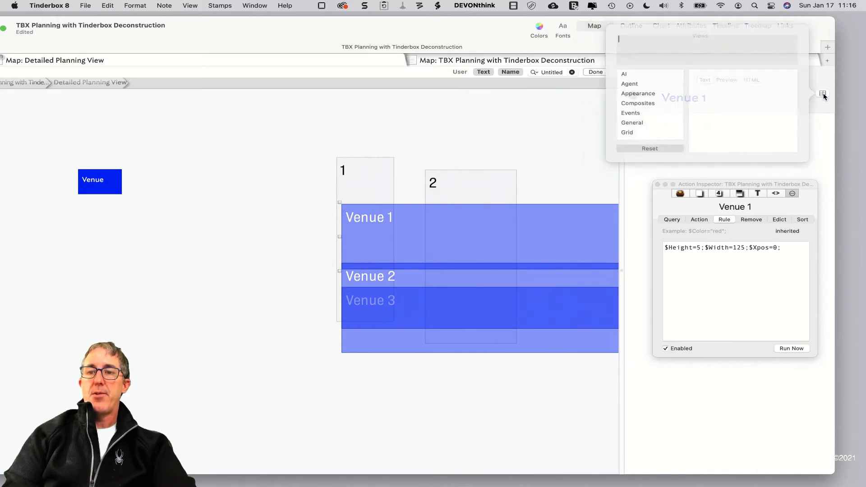
left_click(371, 150)
left_click(112, 186)
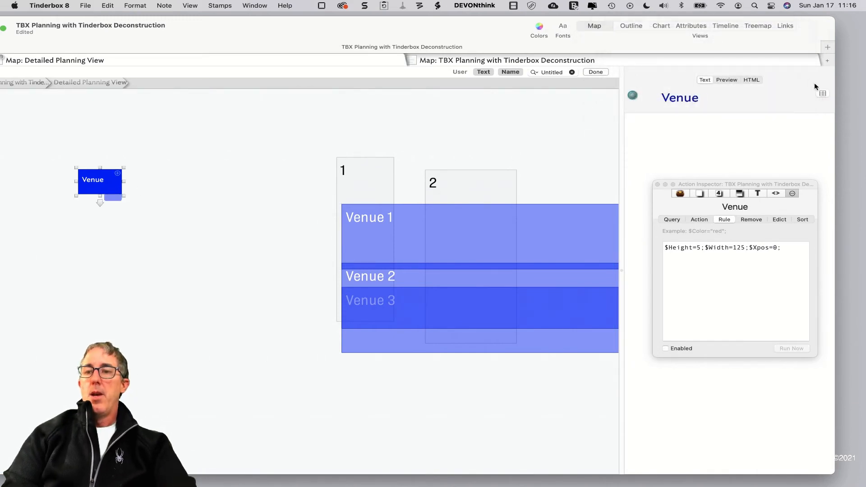
left_click(823, 93)
type("Venue")
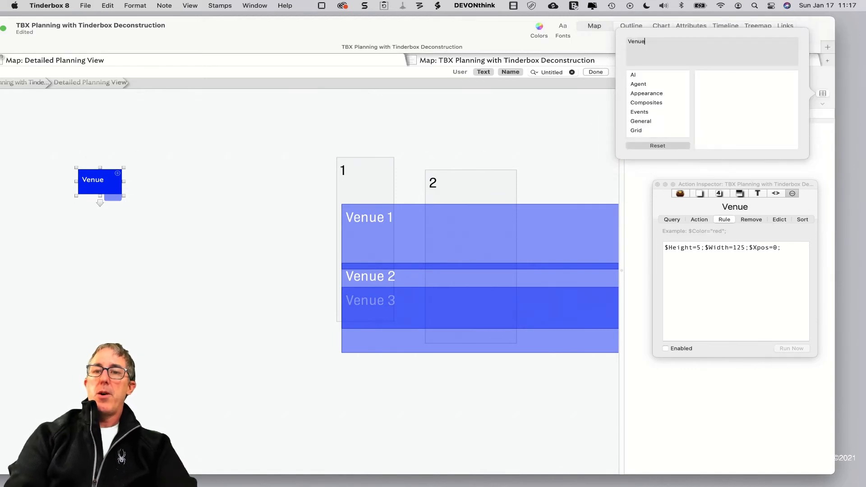
key("Return")
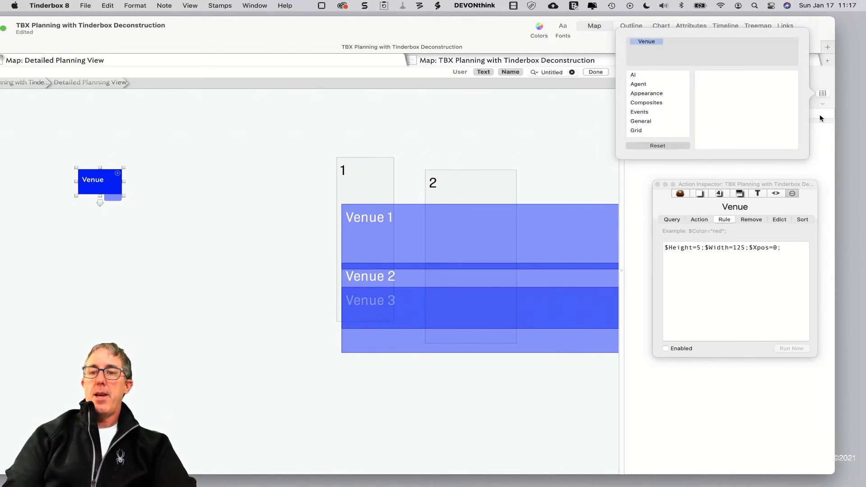
left_click(749, 166)
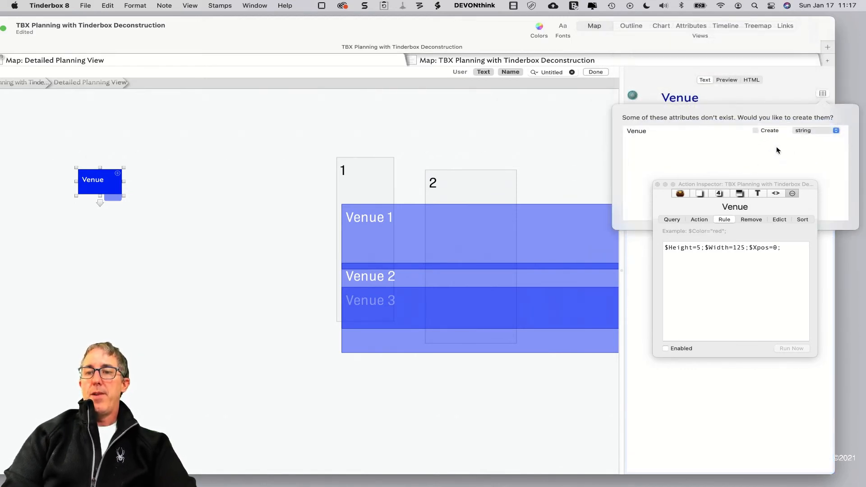
left_click(765, 131)
left_click(815, 131)
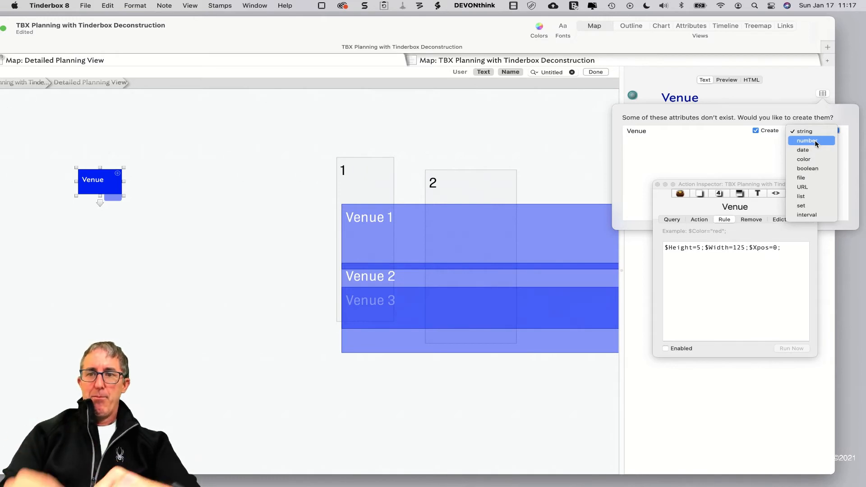
left_click(816, 144)
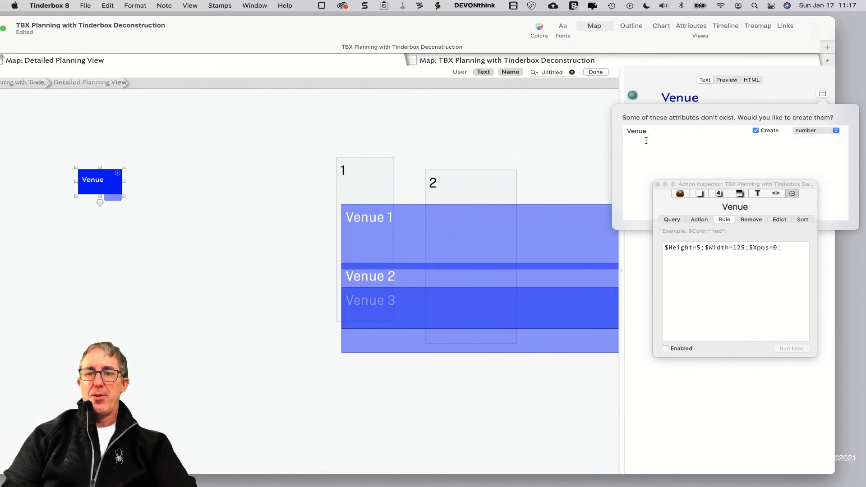
left_click(518, 132)
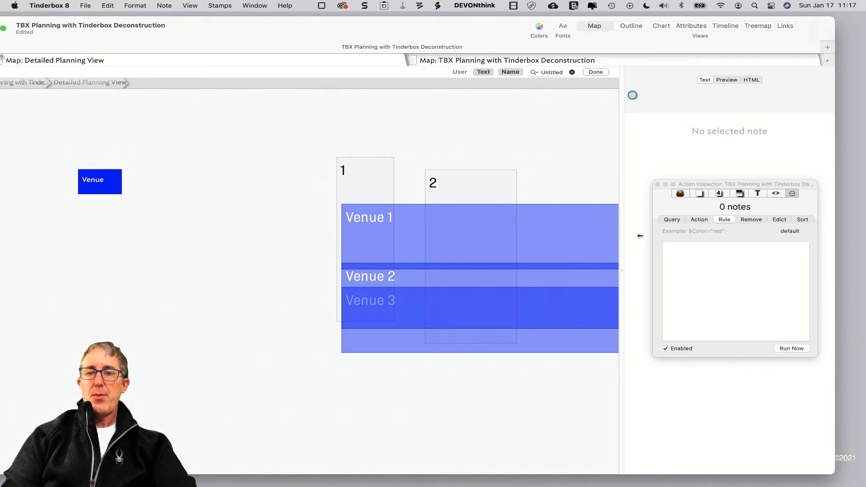
left_click(106, 187)
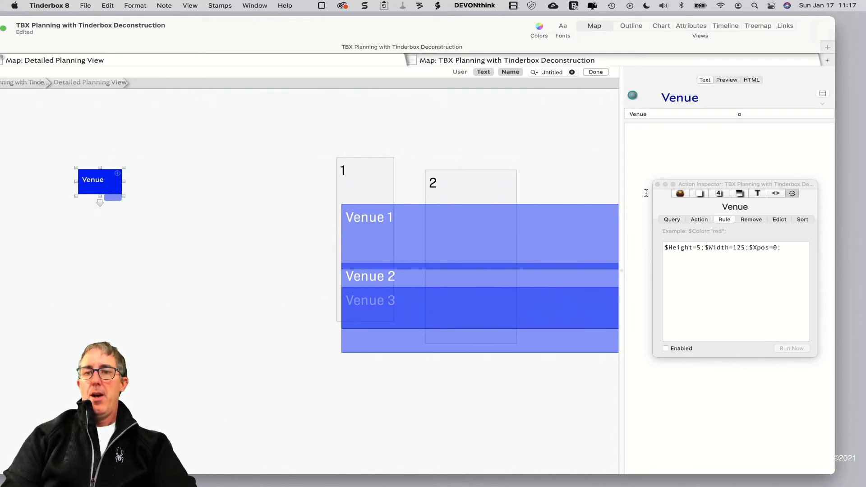
Append $Ypos=6*$Venue; to the Venue prototype's rule and apply it to Venue 1.
left_click(792, 251)
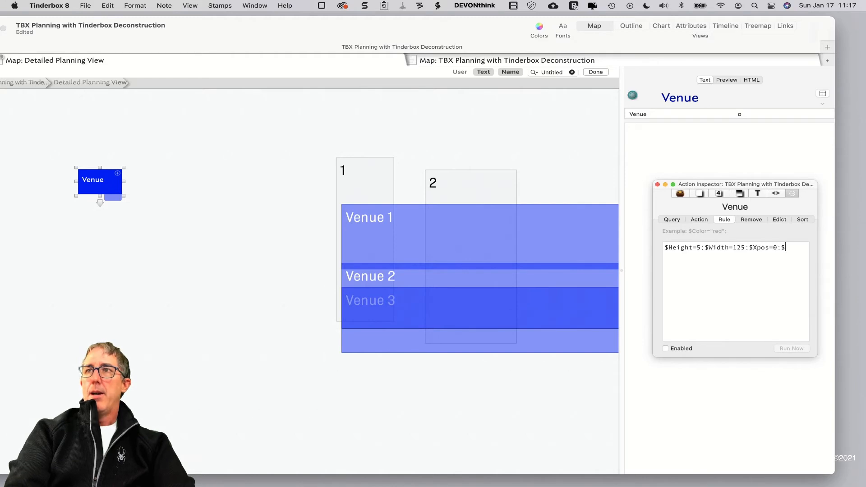
type("Yp")
key("BackSpace")
key("BackSpace")
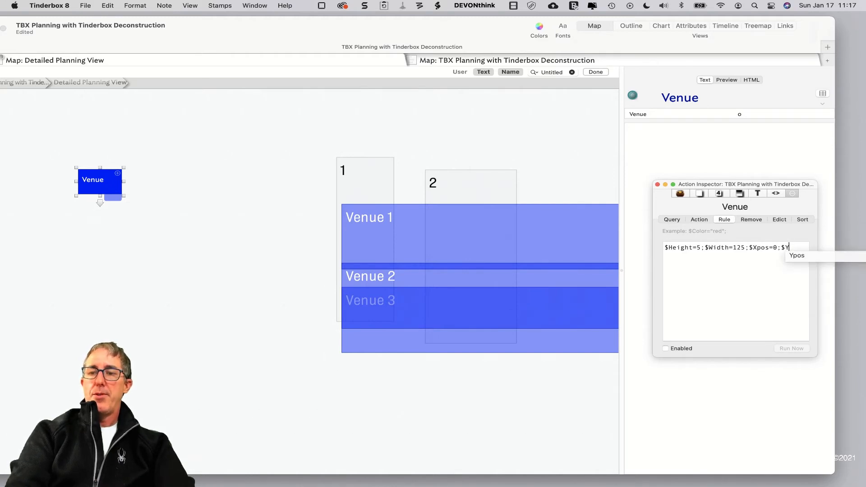
type("pos")
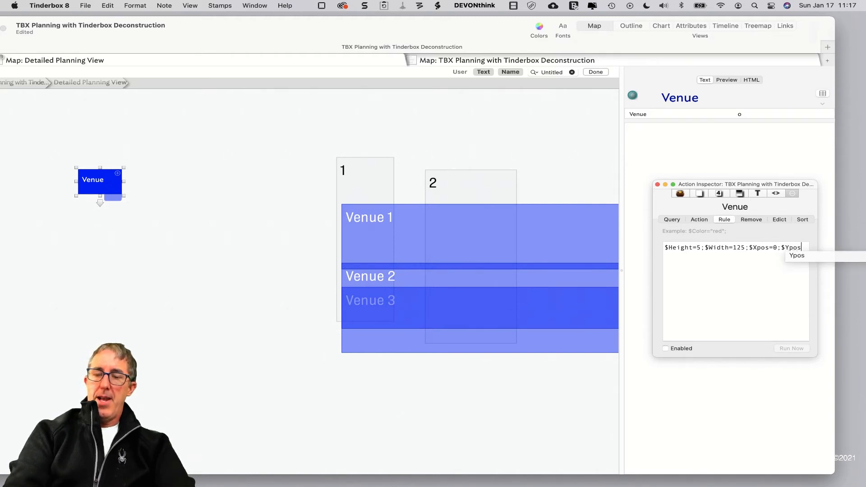
type("=")
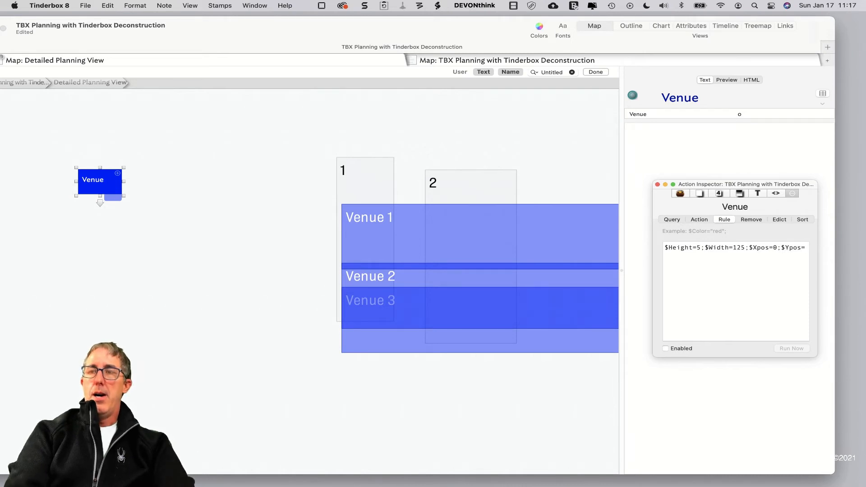
type("6*")
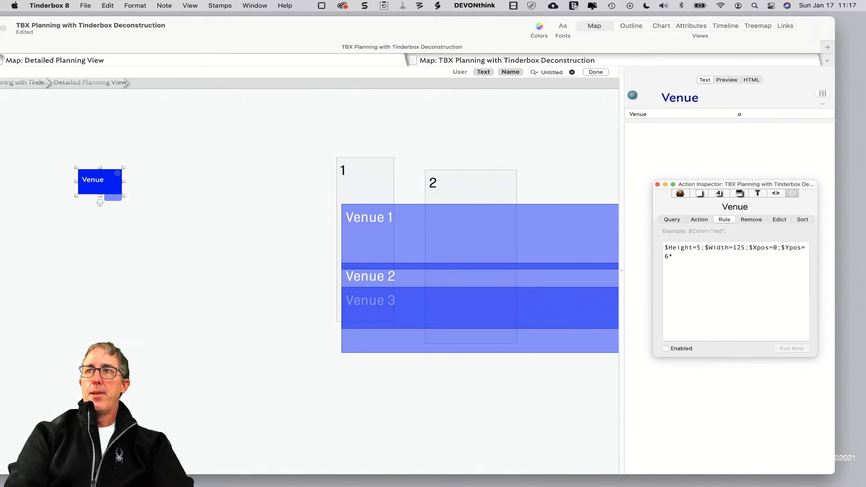
type("Vemi")
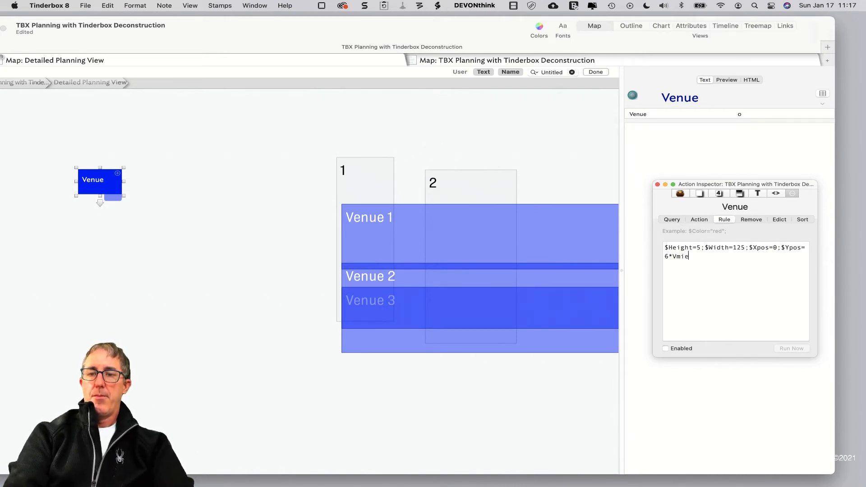
key("BackSpace")
key("BackSpace")
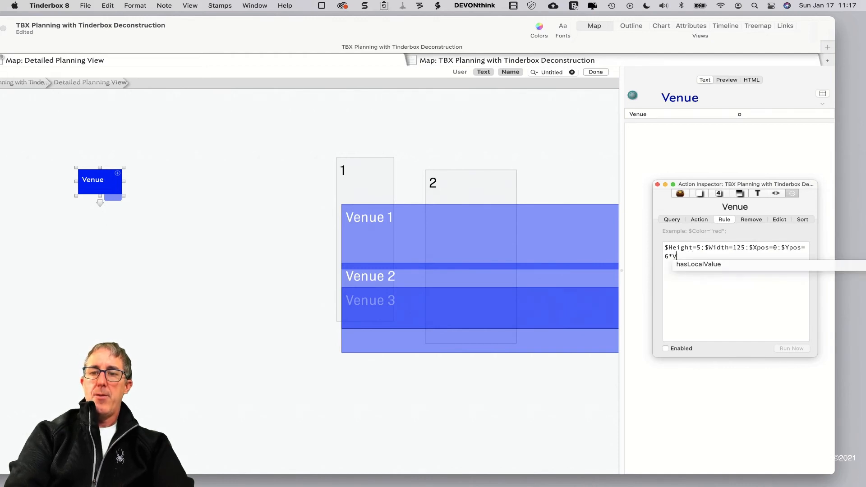
type("nue")
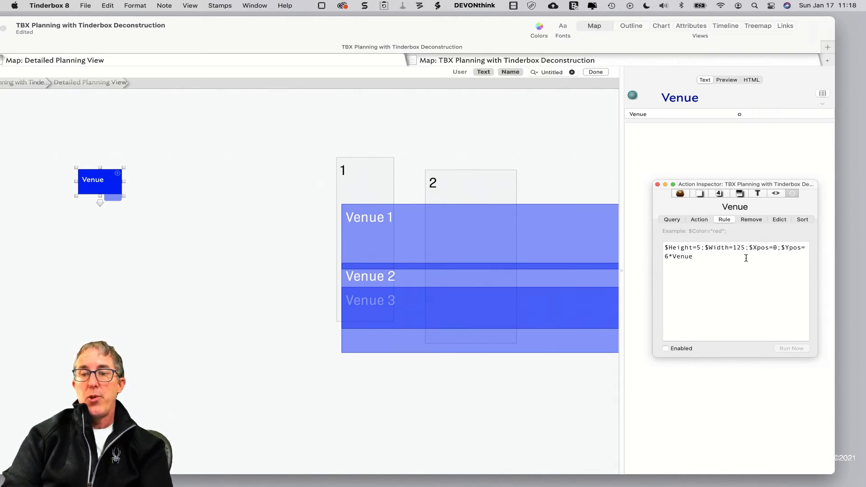
left_click(671, 257)
type("$")
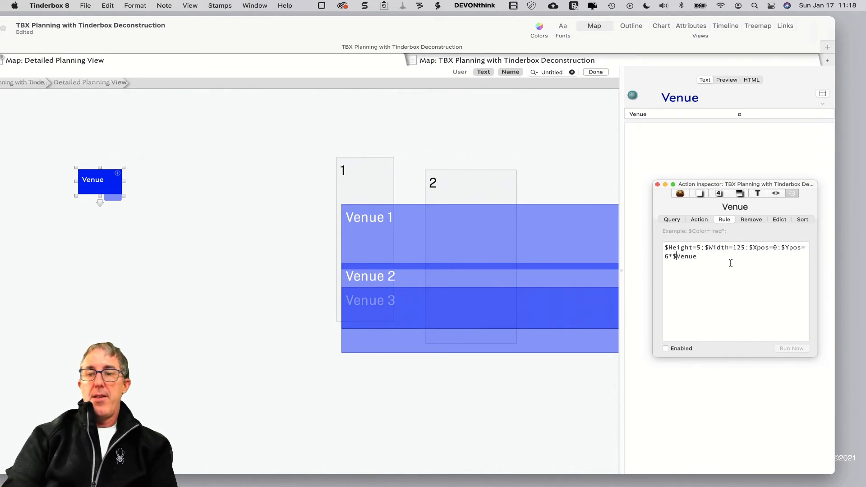
left_click(726, 259)
type(";")
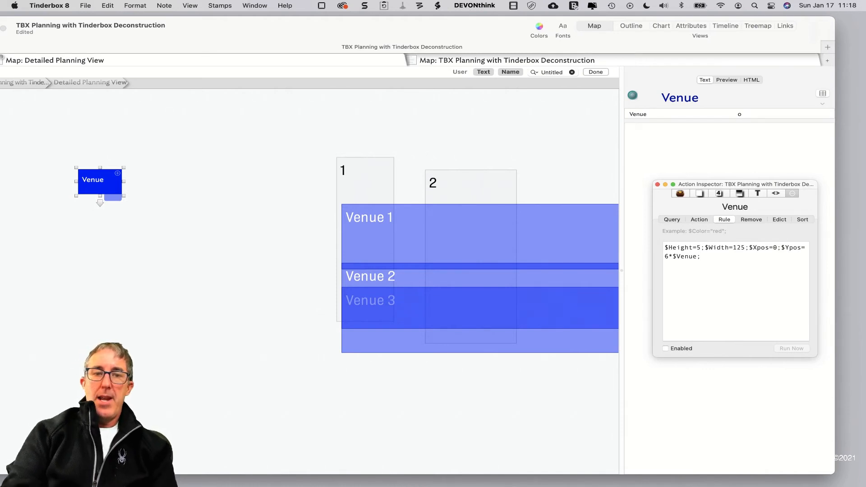
triple_click(726, 259)
left_click(549, 253)
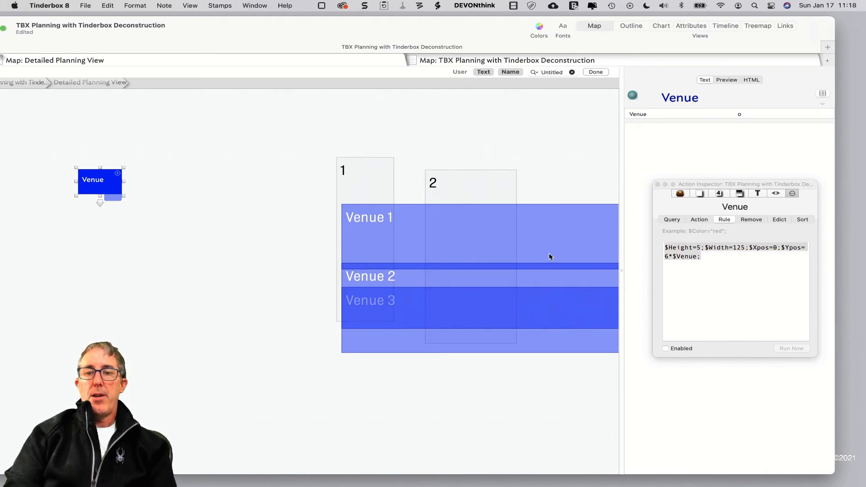
Refresh Venue 2 and Venue 3 under the new rule and check Venue 1's Venue value.
left_click(517, 290)
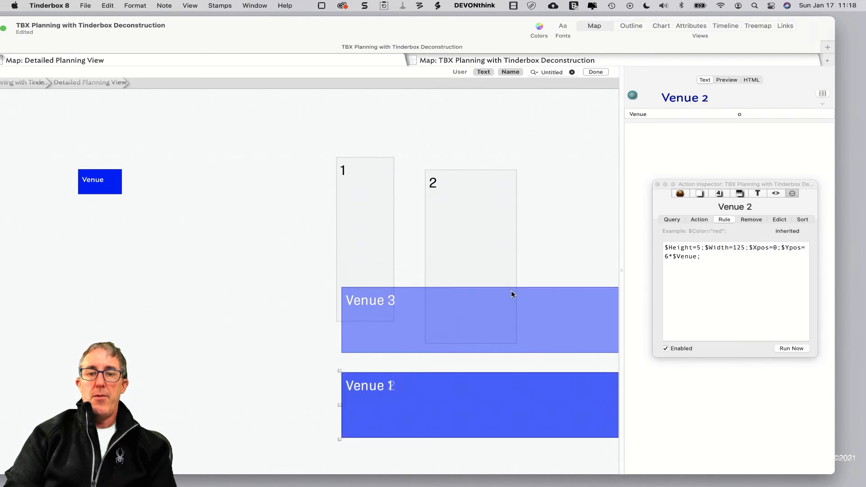
left_click(511, 293)
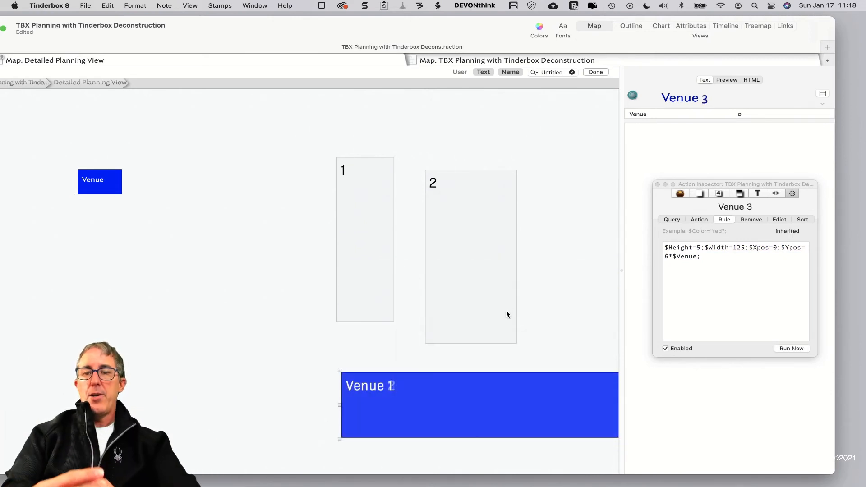
scroll(396, 379, "down", 5)
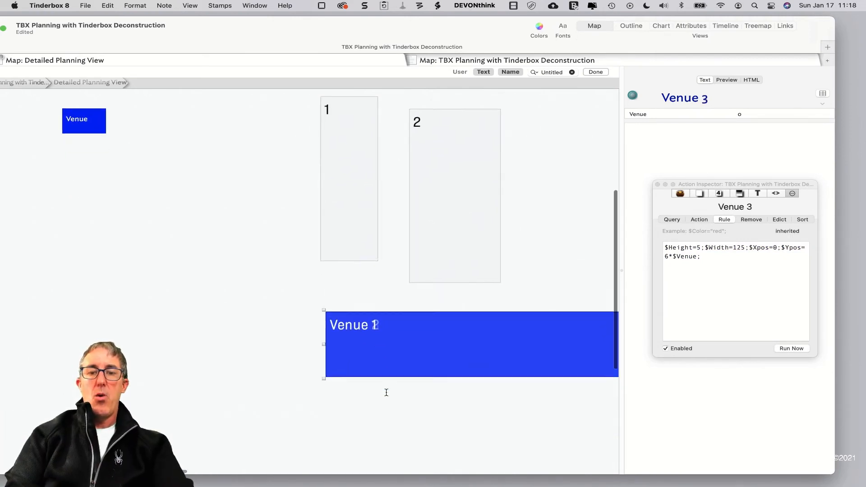
left_click(517, 290)
left_click(516, 309)
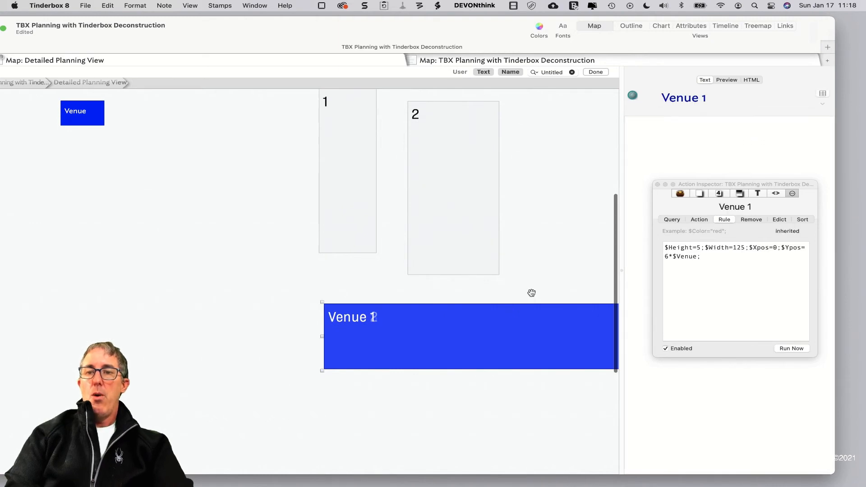
left_click(739, 115)
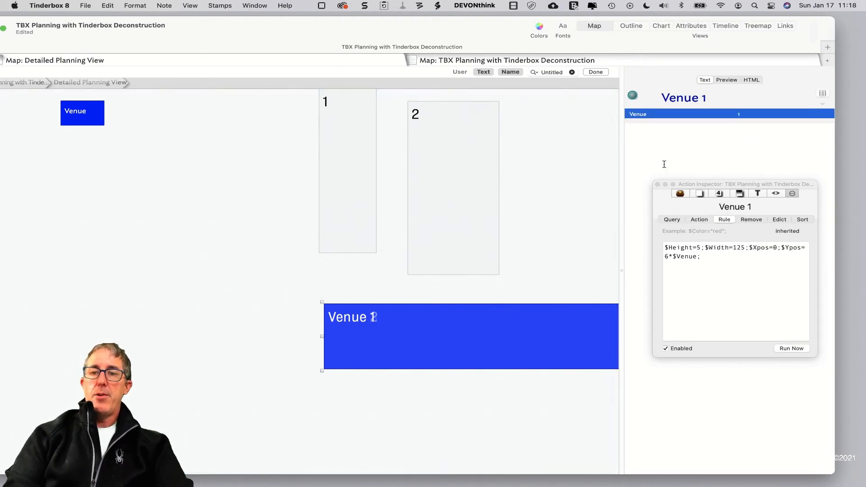
left_click(548, 235)
left_click(481, 325)
Set Venue 2's Venue value to 2 so it moves into its row.
left_click(472, 334)
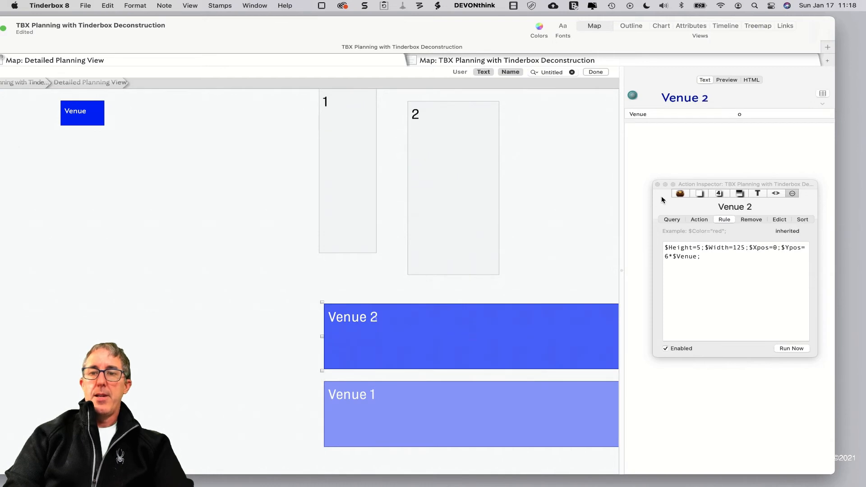
left_click(755, 115)
type("2")
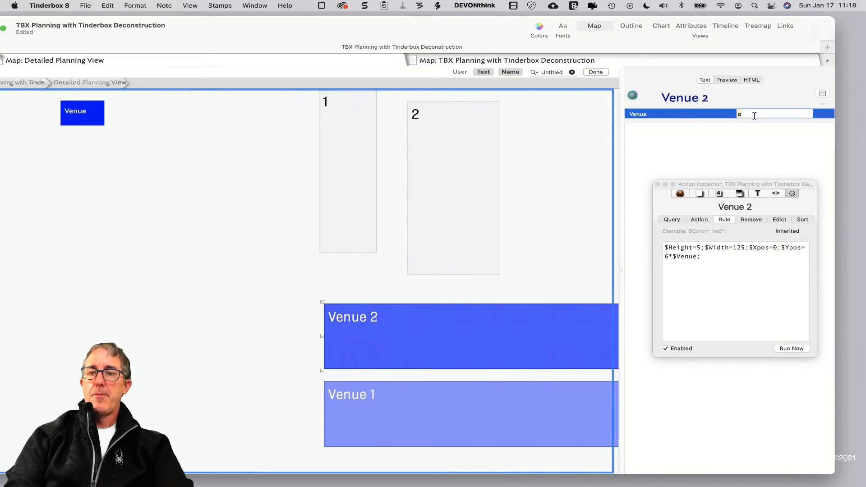
key("Return")
left_click(532, 244)
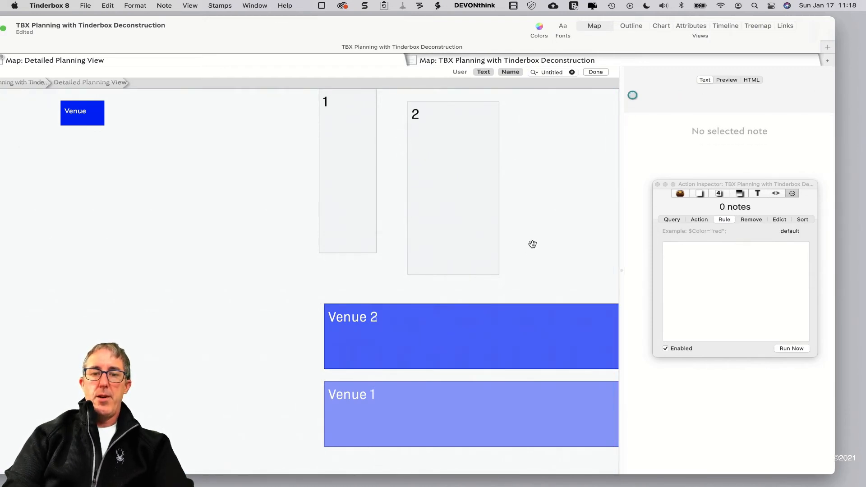
left_click(473, 347)
Set Venue 3's Venue value to 3 so it sits below Venue 2.
left_click(471, 334)
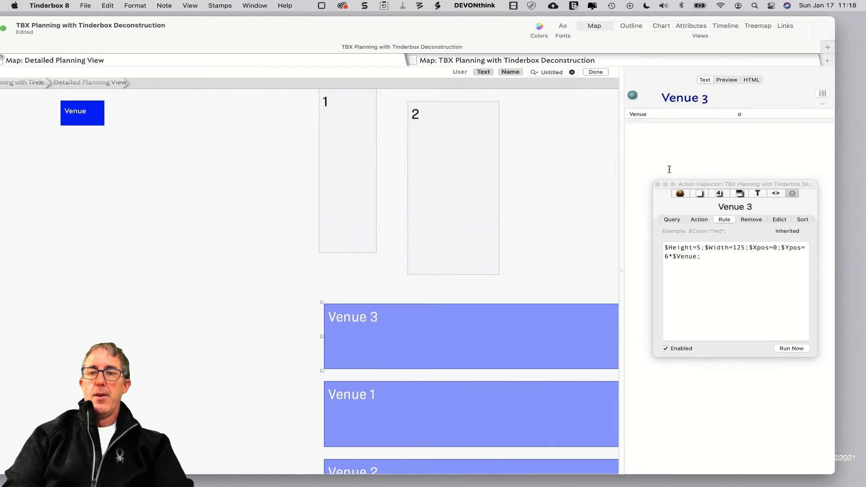
left_click(742, 115)
type("3")
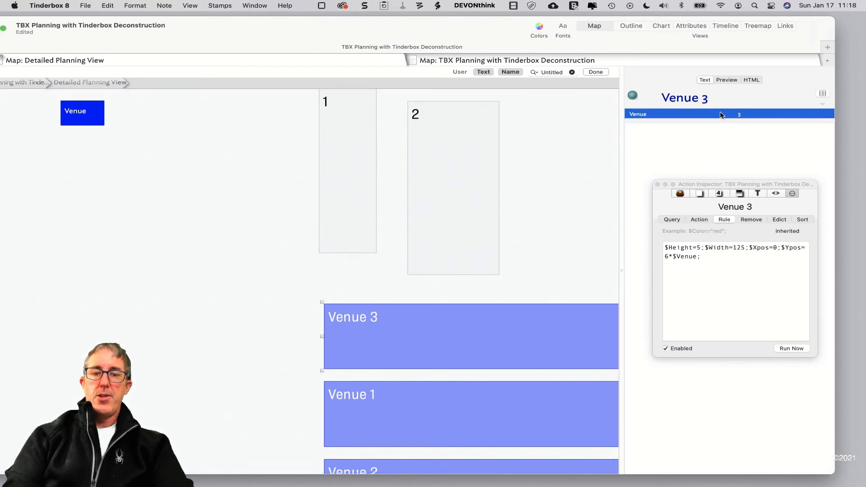
left_click(568, 191)
scroll(520, 272, "down", 5)
scroll(519, 273, "right", 3)
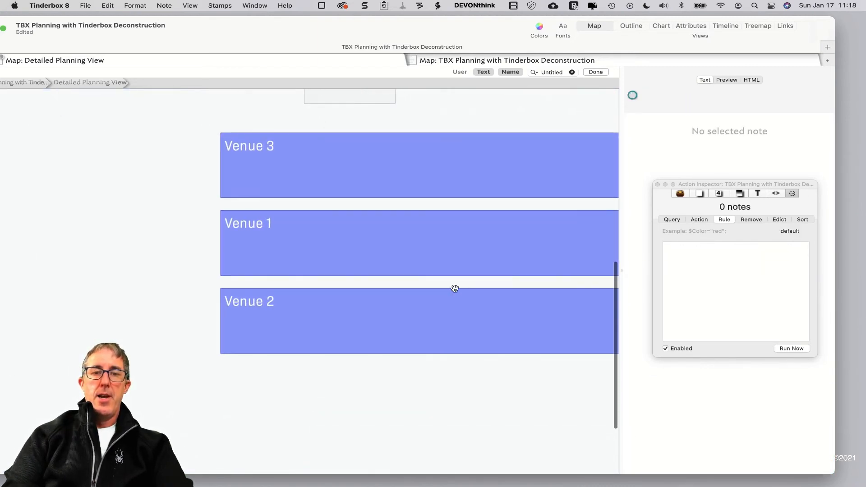
left_click(427, 160)
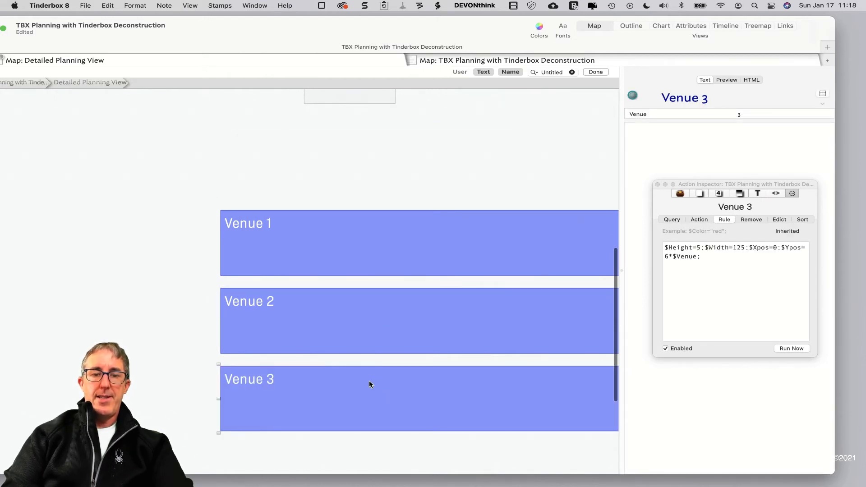
Copy Venue 3 and paste three duplicates of it.
key("super+c")
key("super+v")
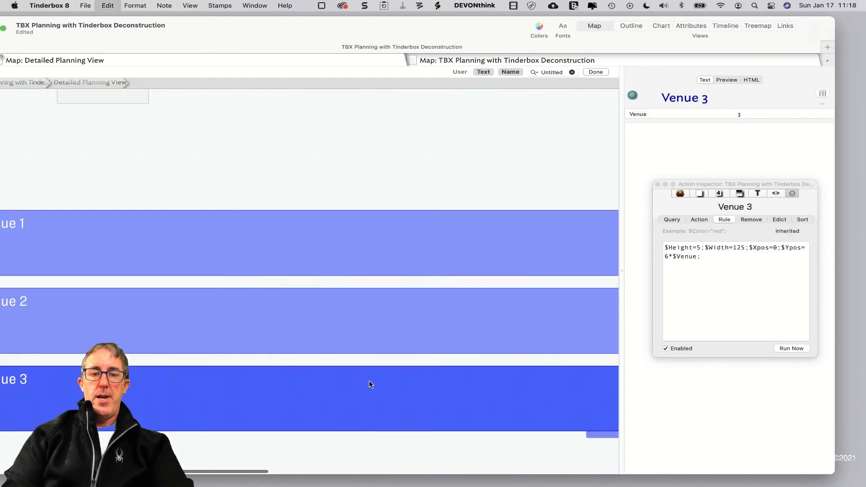
scroll(368, 384, "down", 3)
scroll(369, 384, "left", 5)
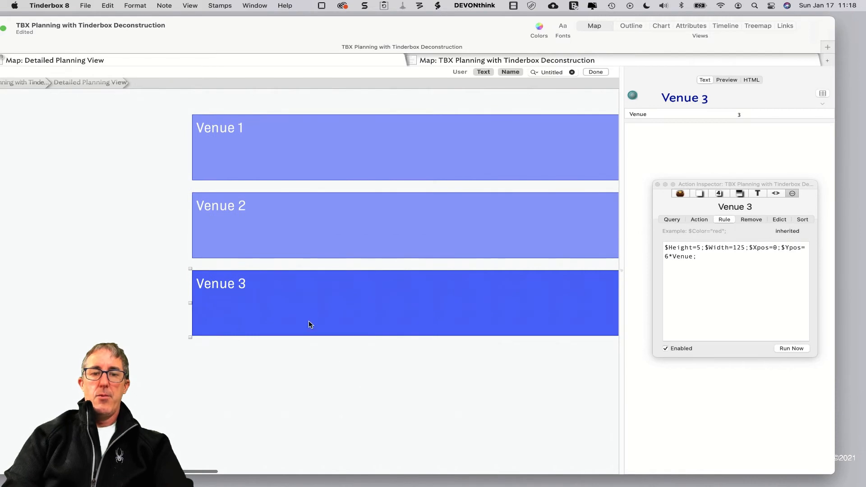
key("super+v")
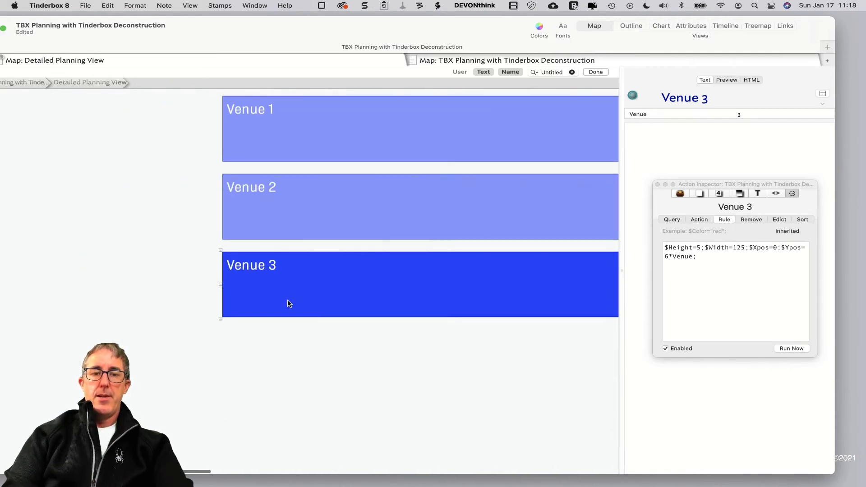
key("super+v")
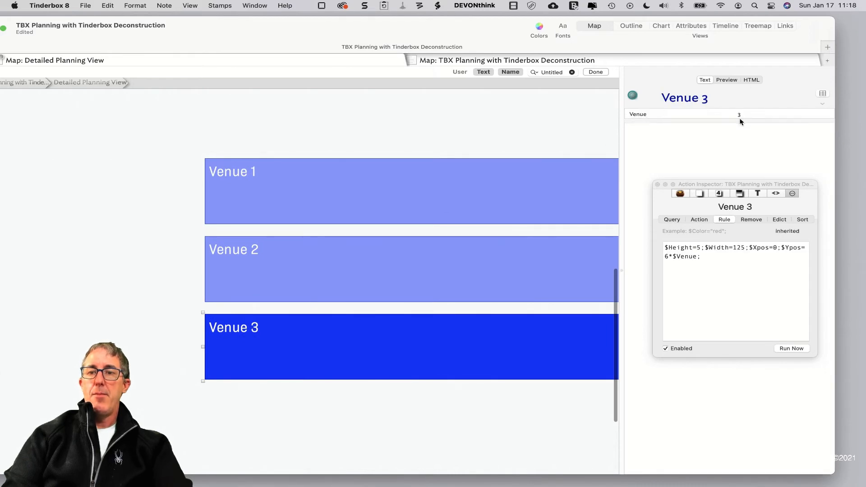
Rename the first pasted copy to Venue 4 and update its Venue value to match.
left_click(739, 119)
left_click(712, 102)
key("BackSpace")
type("4")
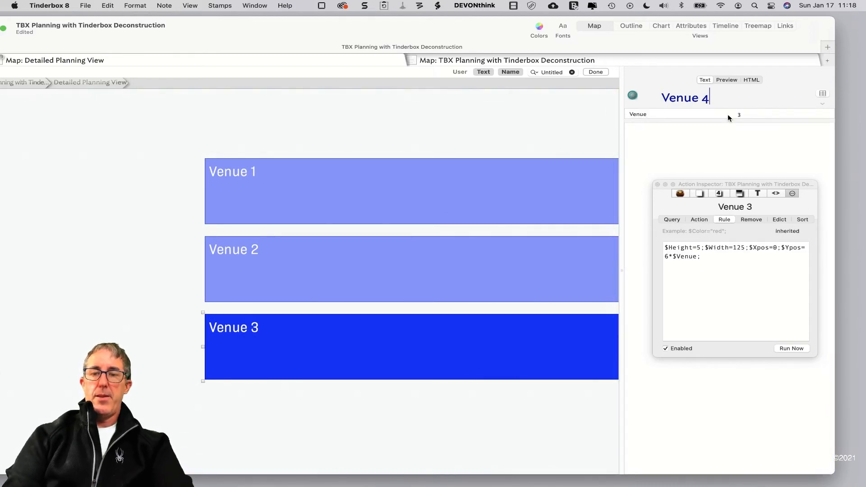
left_click(738, 115)
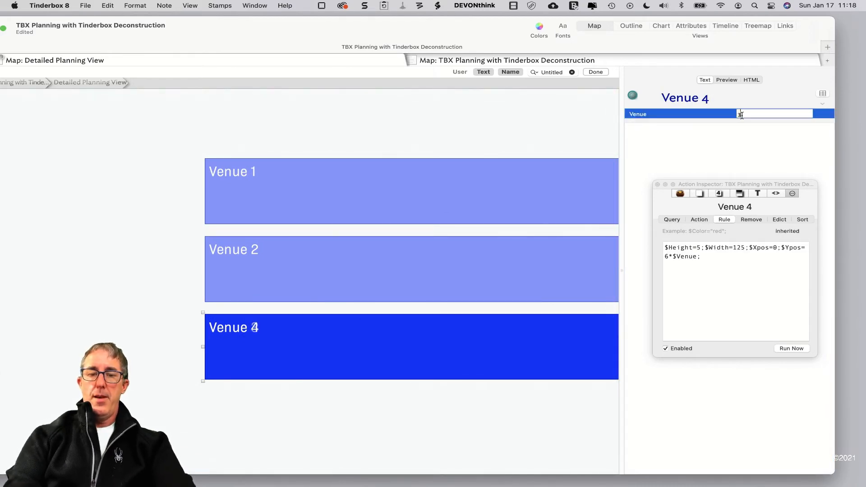
left_click(519, 135)
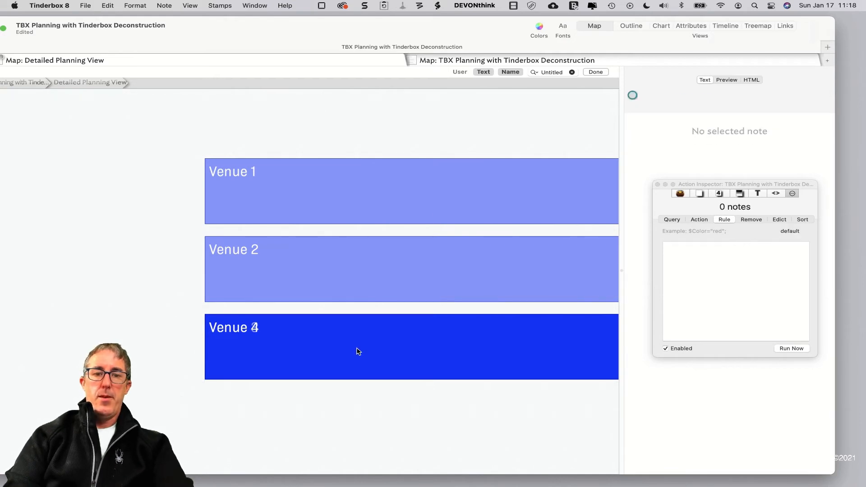
left_click(356, 352)
Rename the next copy to Venue 5 and set its Venue value to 5.
left_click(331, 363)
left_click(707, 94)
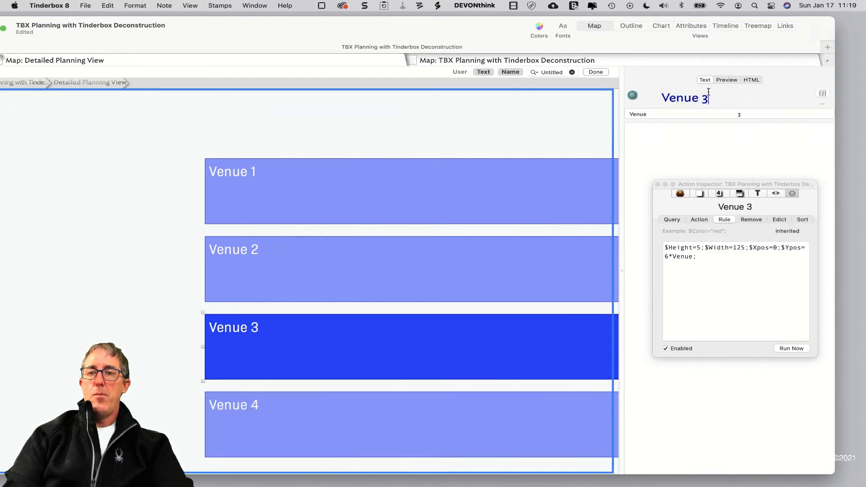
key("BackSpace")
type("5")
left_click(744, 113)
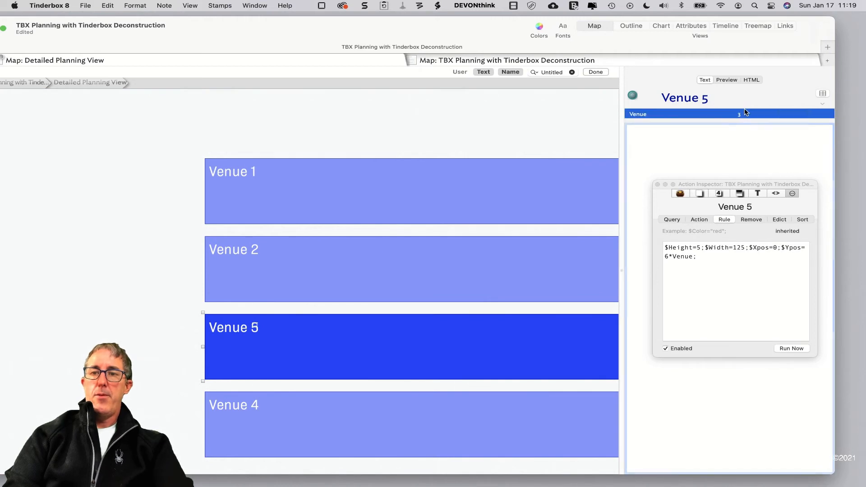
left_click(744, 112)
type("5")
left_click(388, 143)
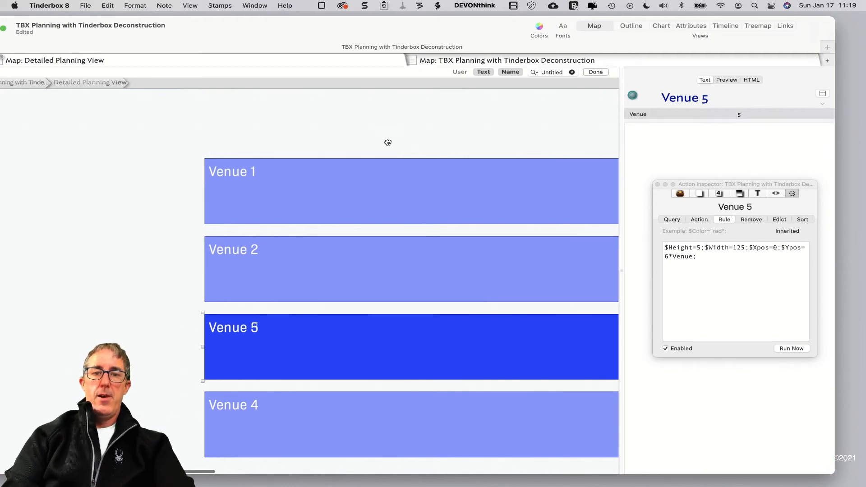
left_click(299, 293)
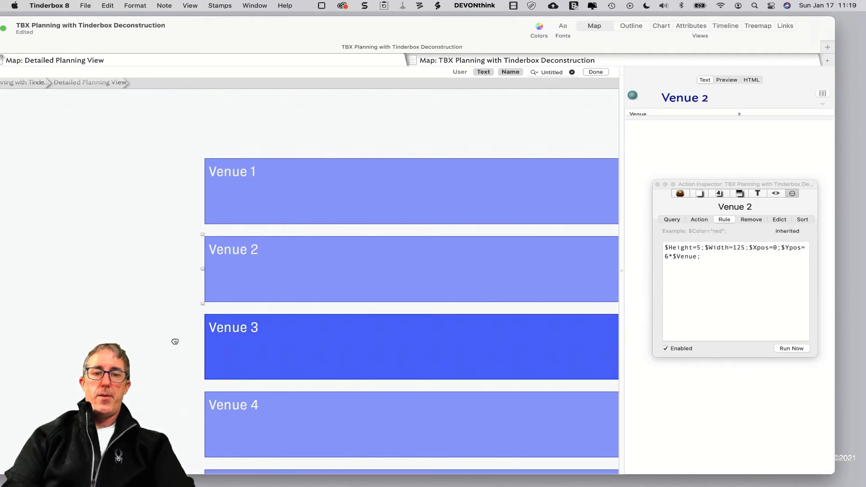
Rename the last copy to Venue 6 and set its Venue value to 6.
left_click(326, 324)
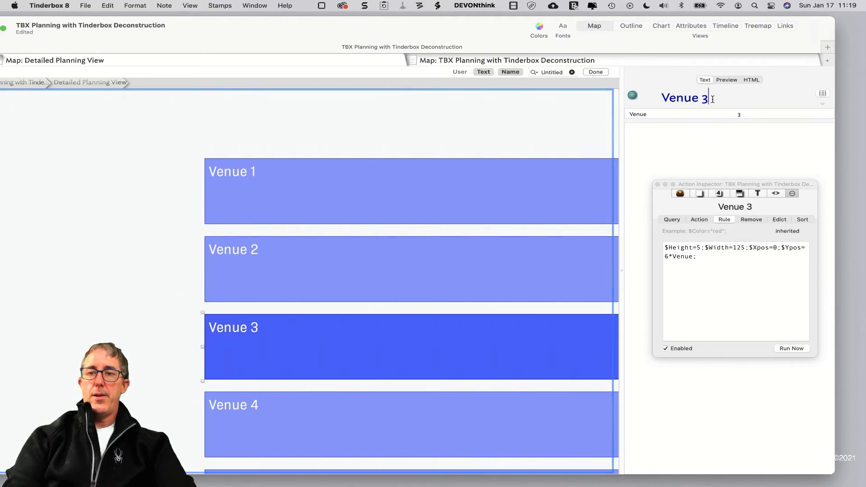
key("BackSpace")
type("6")
left_click(751, 118)
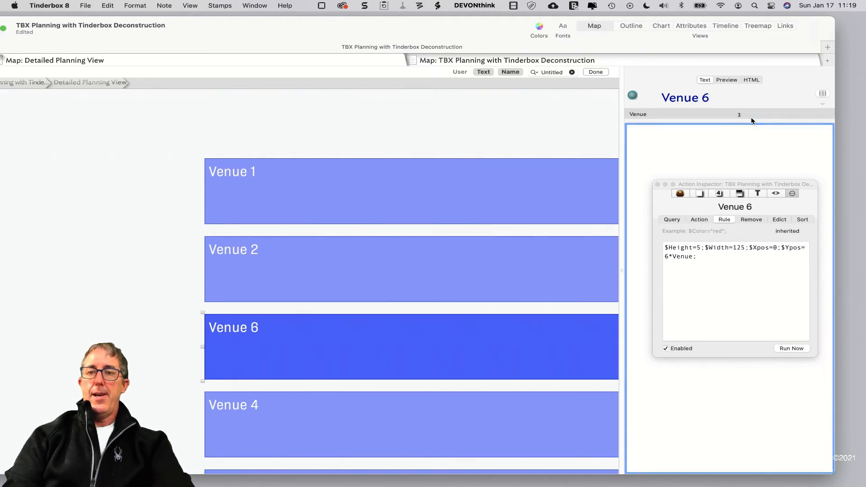
left_click(752, 118)
left_click(739, 114)
type("6")
key("Return")
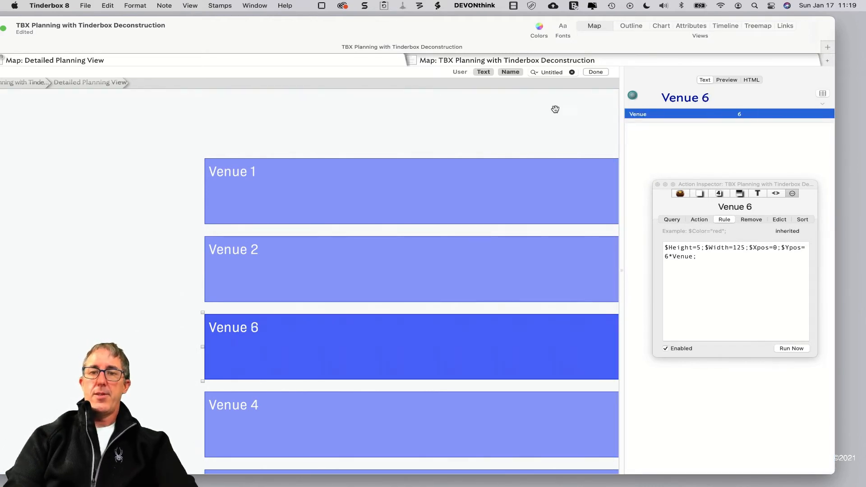
left_click(555, 109)
left_click(226, 359)
Zoom out so all six venue rows are visible.
scroll(167, 367, "down", 2)
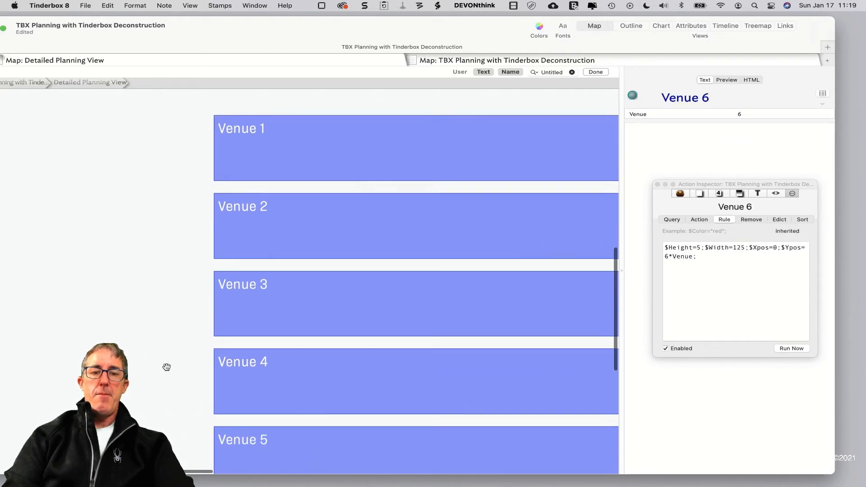
scroll(167, 367, "down", 2)
scroll(166, 367, "right", 1)
scroll(242, 174, "up", 3)
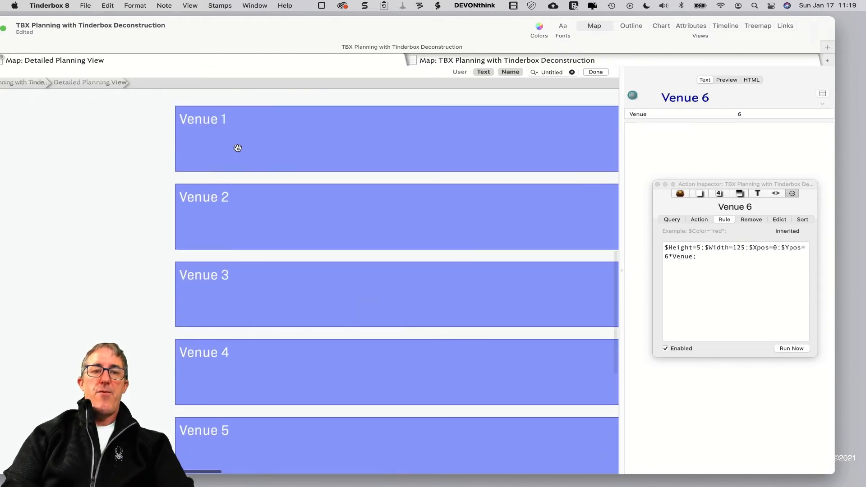
scroll(247, 328, "up", 1)
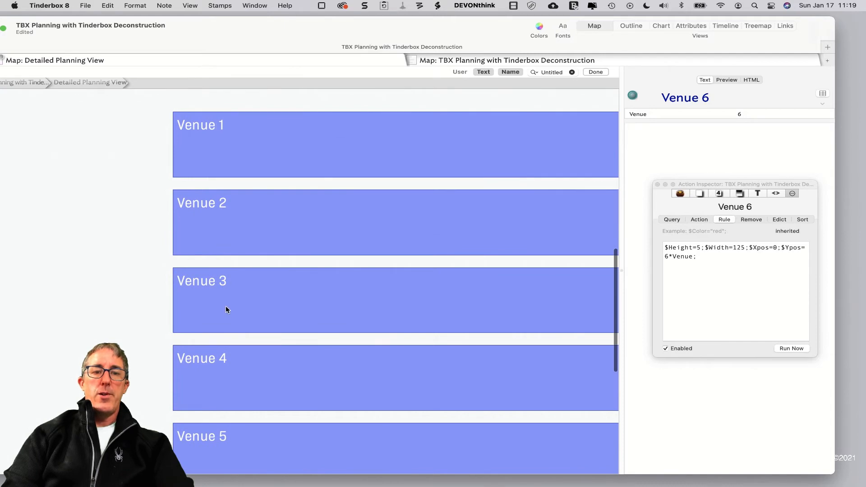
scroll(226, 312, "down", 3)
scroll(227, 403, "right", 2)
scroll(226, 402, "up", 1)
key("super+minus")
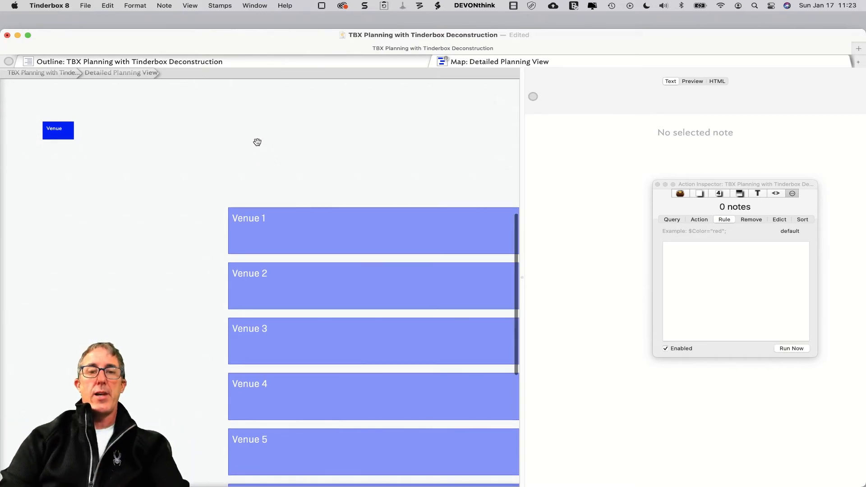
Create a new adornment titled 1 above the venue rows.
right_click(258, 141)
left_click(292, 182)
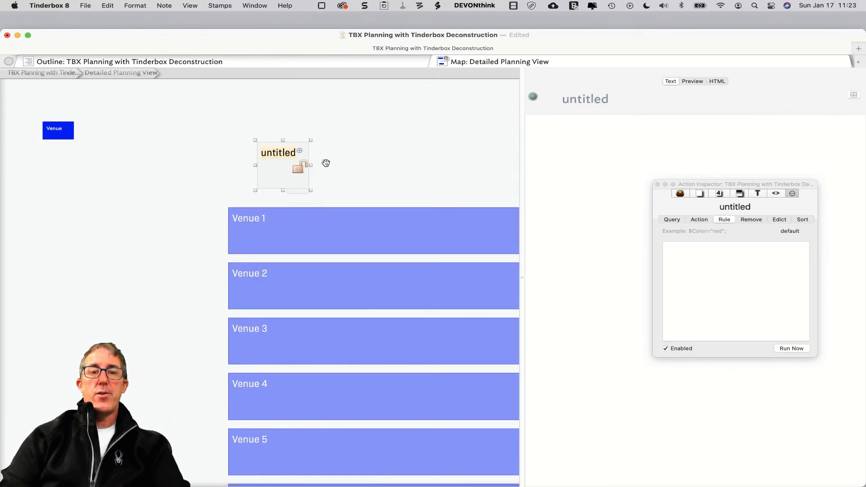
type("1")
left_click(264, 179)
left_click(264, 180)
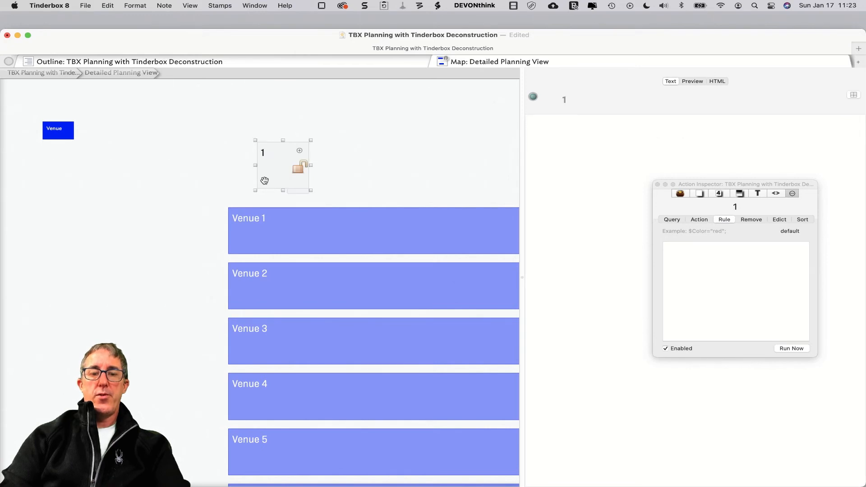
Duplicate adornment 1 into an adornment titled 2 and arrange both.
key("super+d")
left_click_drag(580, 95, 557, 96)
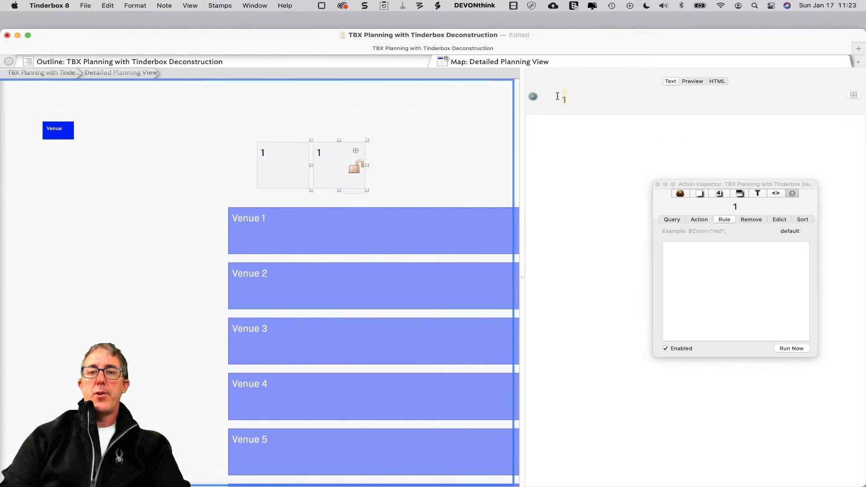
type("2")
left_click_drag(354, 158, 319, 194)
left_click_drag(298, 166, 386, 192)
left_click(422, 149)
left_click(364, 153)
Duplicate adornment 1 again into a third adornment titled 3.
key("super+d")
double_click(566, 95)
type("3")
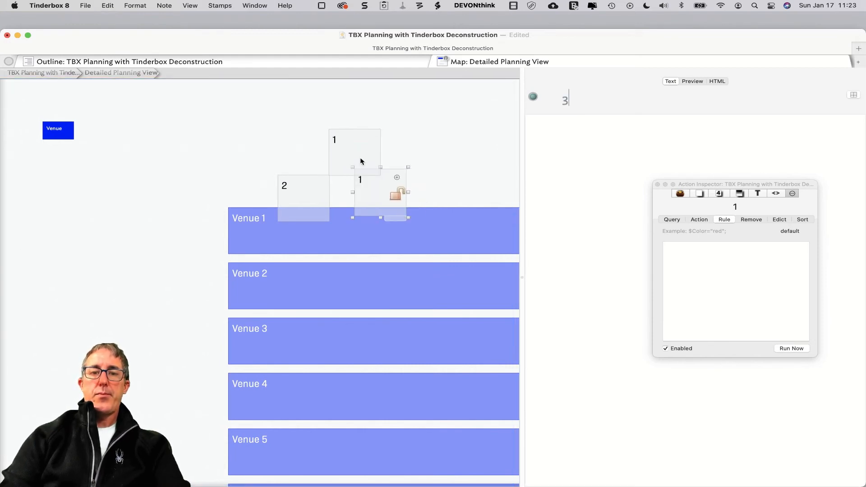
left_click(361, 161)
left_click(237, 161)
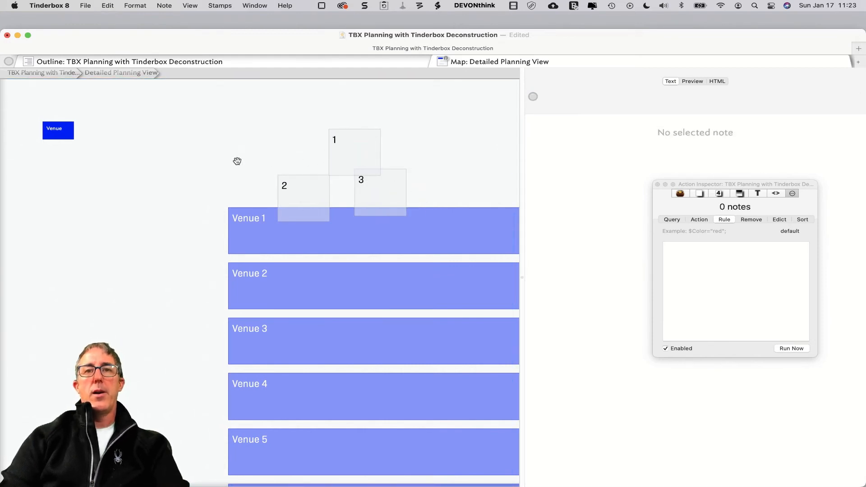
Create a note named Slot just below the Venue note.
double_click(53, 162)
type("Slop")
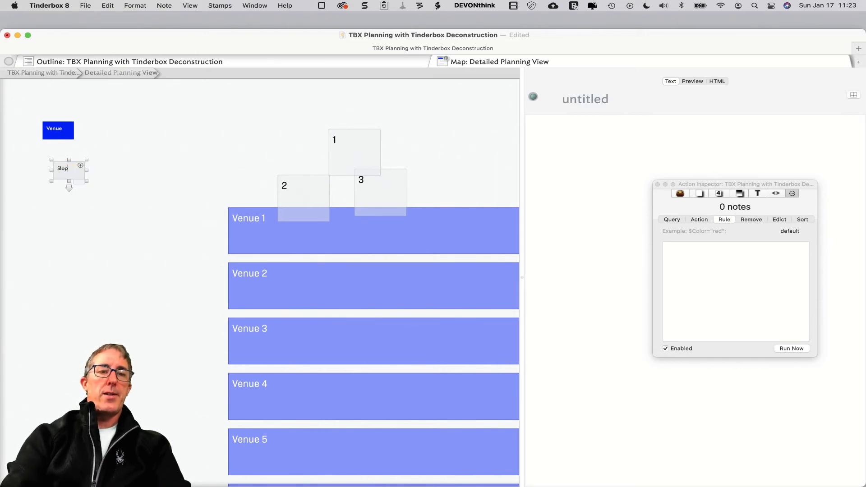
key("BackSpace")
type("t")
key("Return")
left_click_drag(65, 166, 69, 166)
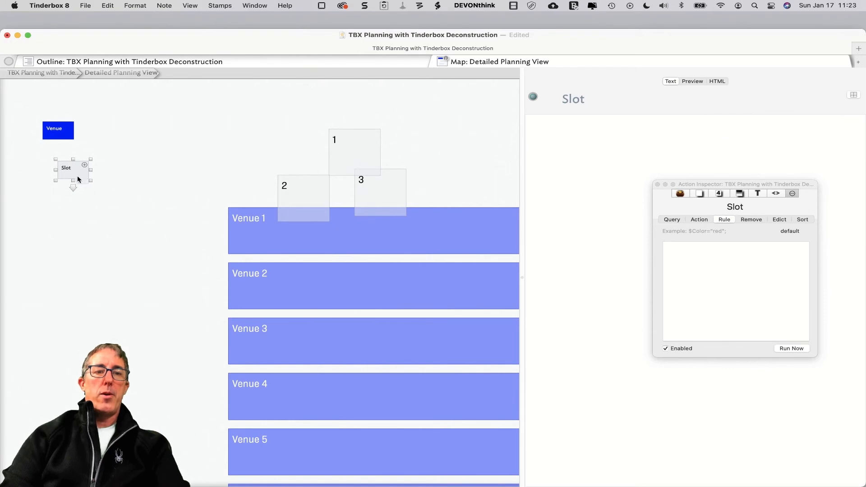
Make the Slot note a prototype and create a number user attribute named Slot.
left_click(719, 195)
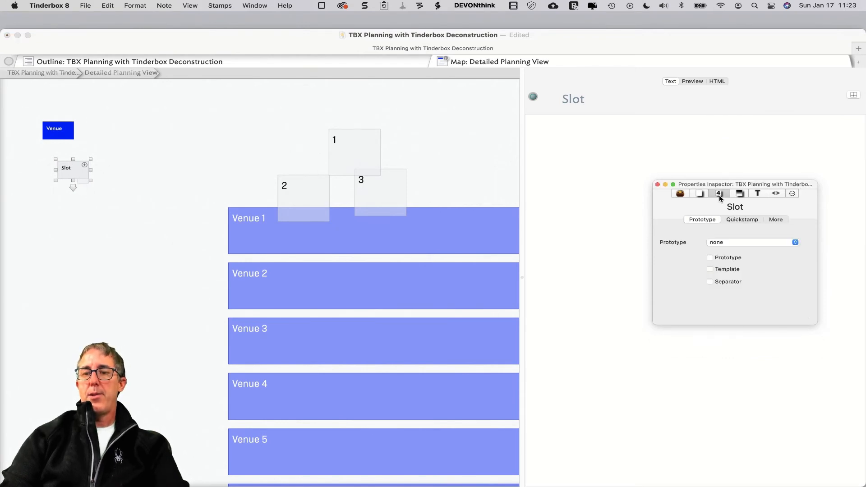
left_click(722, 258)
left_click(700, 193)
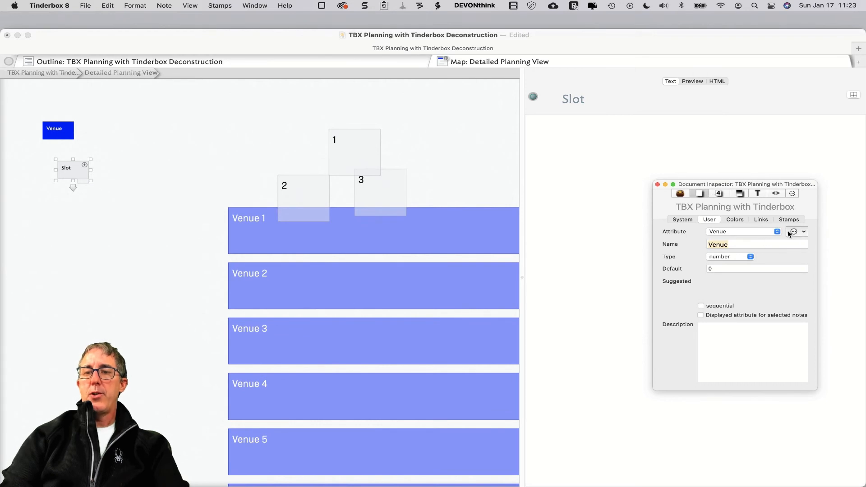
left_click(773, 231)
left_click(774, 232)
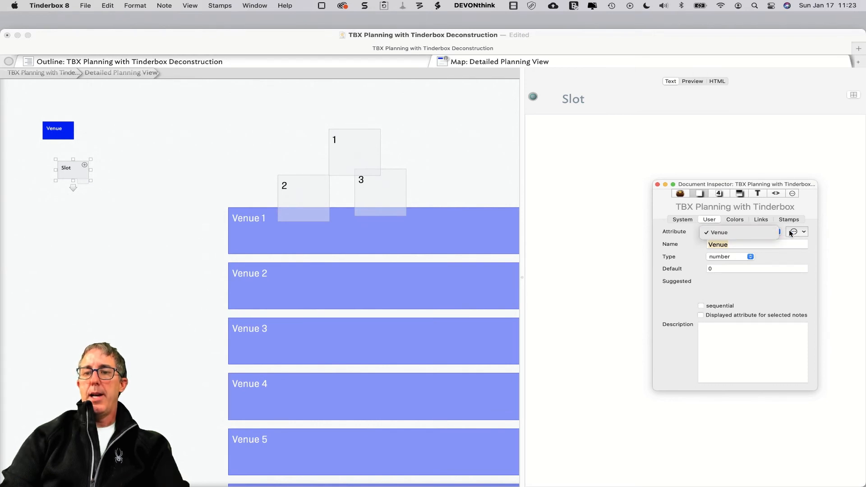
left_click(797, 231)
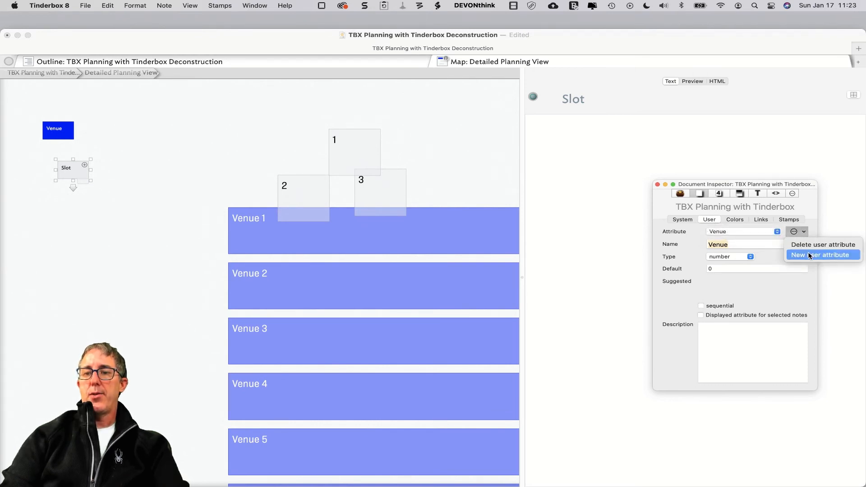
left_click(810, 255)
type("Slot")
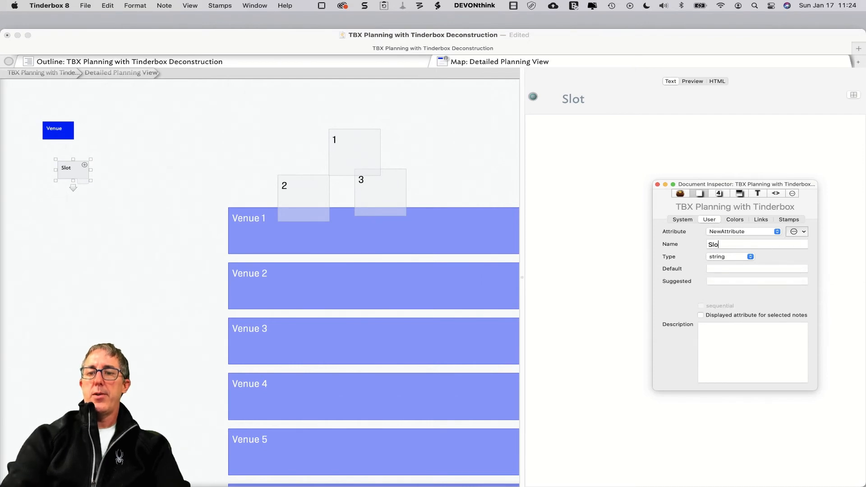
key("Return")
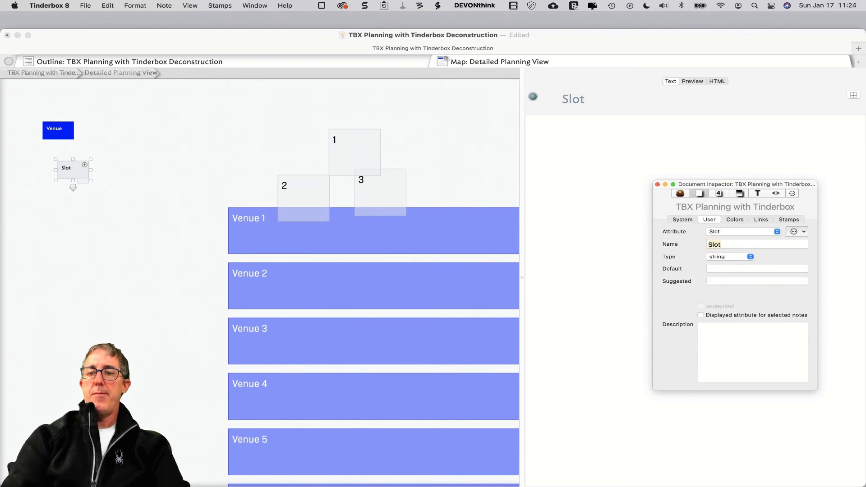
left_click(730, 256)
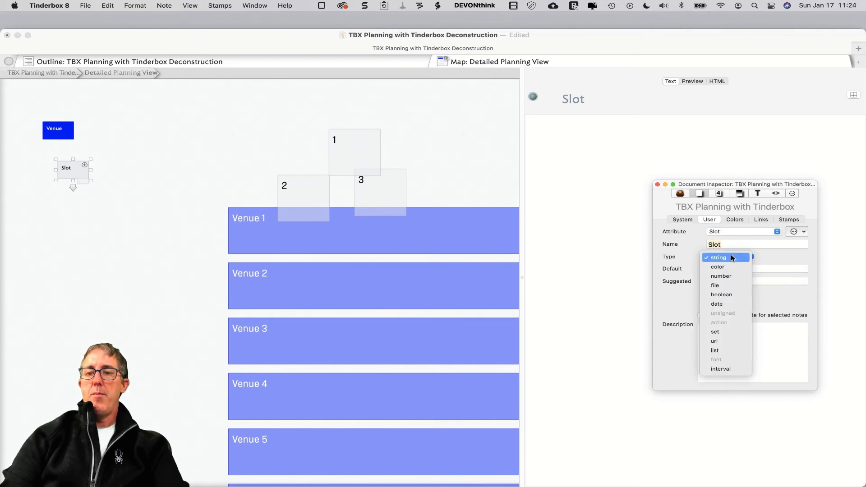
left_click(730, 278)
Show Slot as a key attribute of the Slot note and move it just below Venue.
left_click(437, 172)
left_click(101, 180)
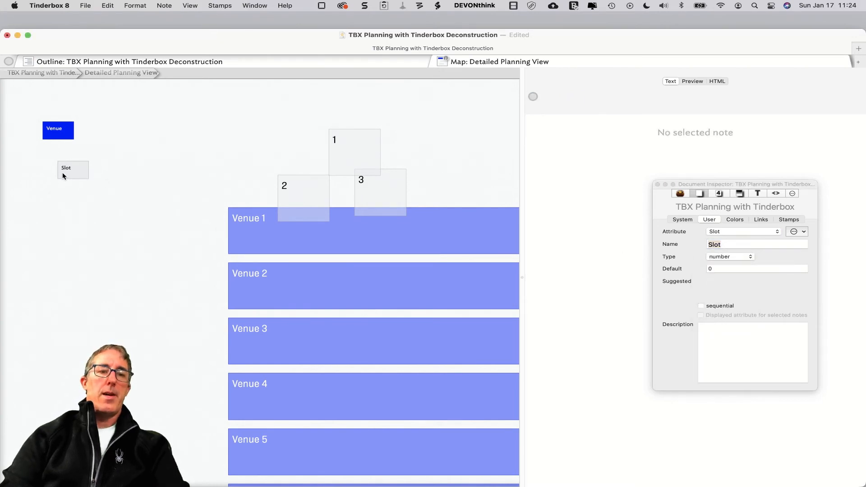
left_click(63, 176)
left_click(854, 96)
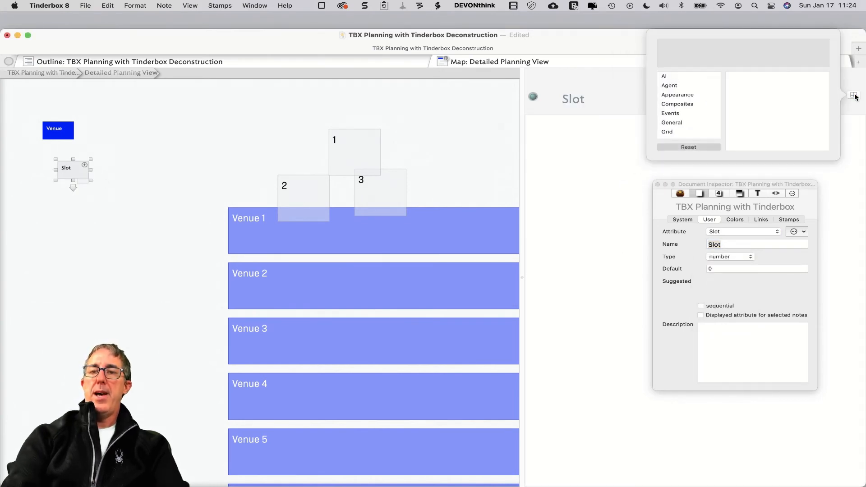
type("Slot")
key("Return")
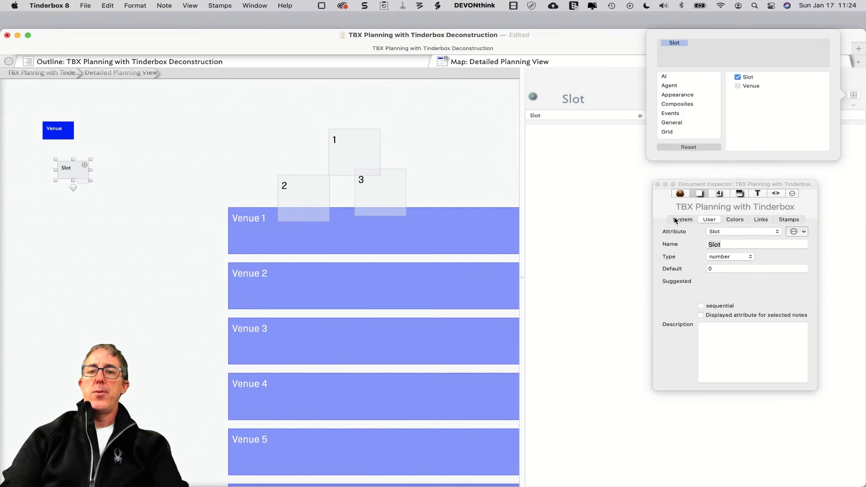
left_click(607, 231)
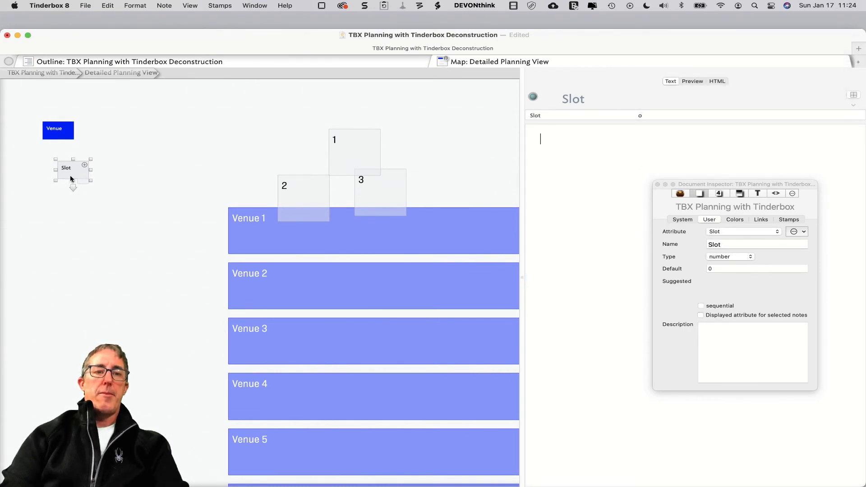
left_click_drag(68, 171, 55, 161)
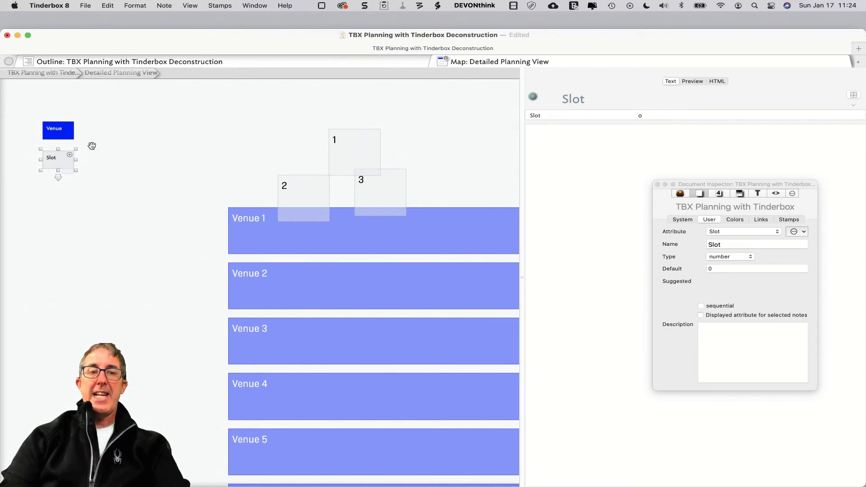
Disable the Slot prototype's own rule and enter $Height=60;$Width=5; as its rule.
left_click(792, 193)
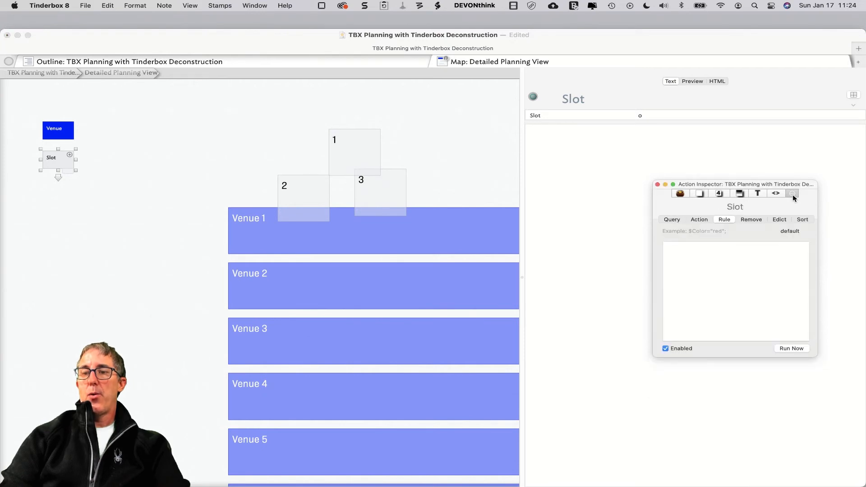
left_click(680, 347)
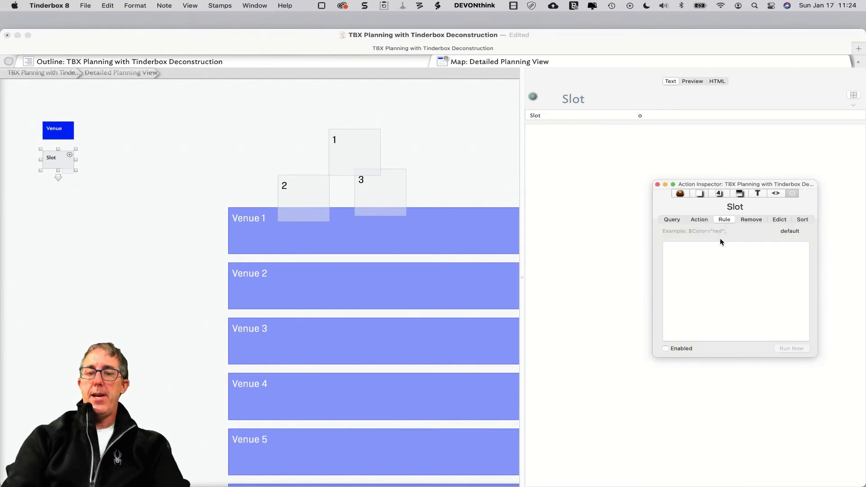
type("$Hi")
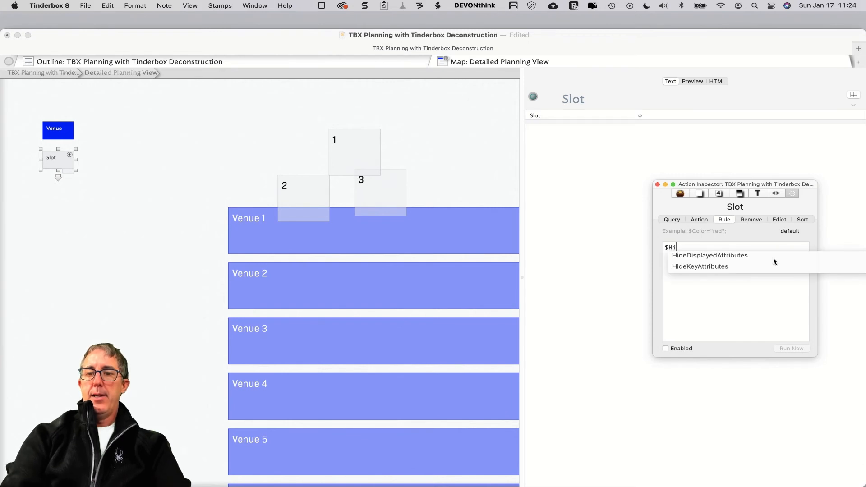
key("BackSpace")
type("ei")
left_click(772, 255)
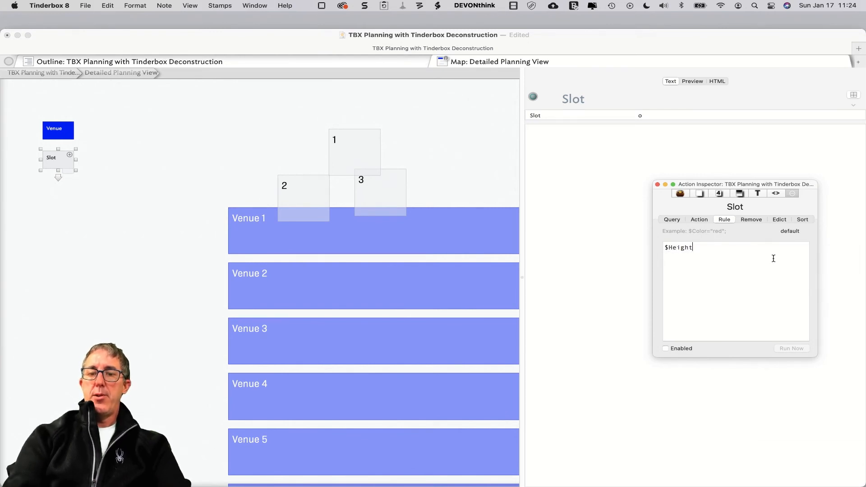
type("=6-0")
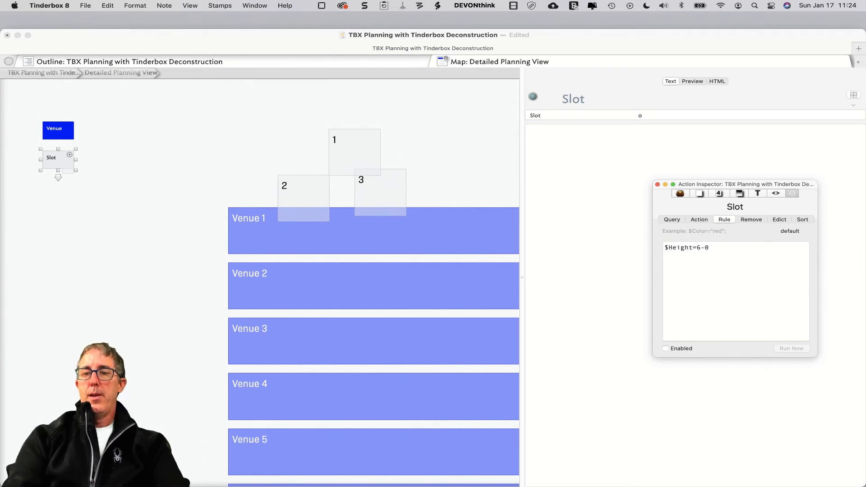
key("BackSpace")
key("BackSpace")
key("BackSpace")
type("6")
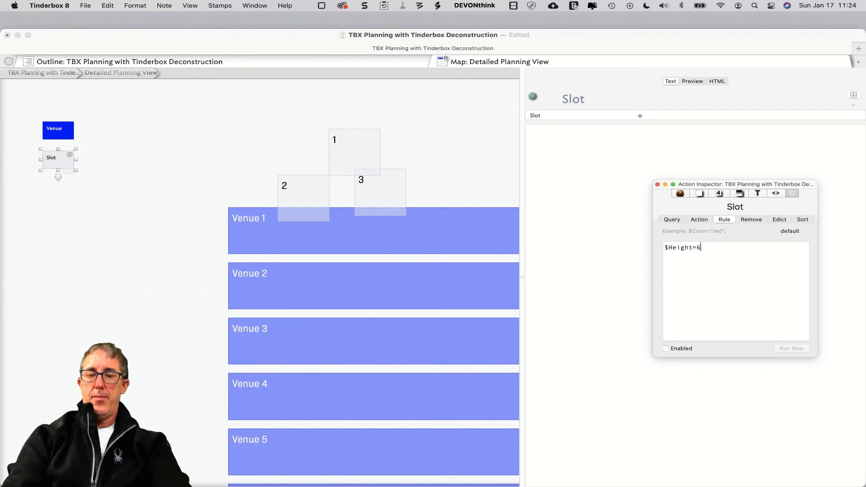
type("0")
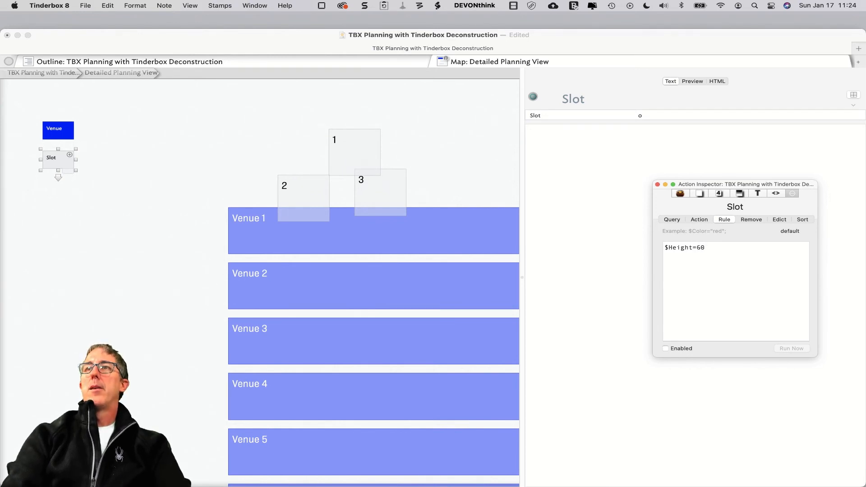
type(";Wid")
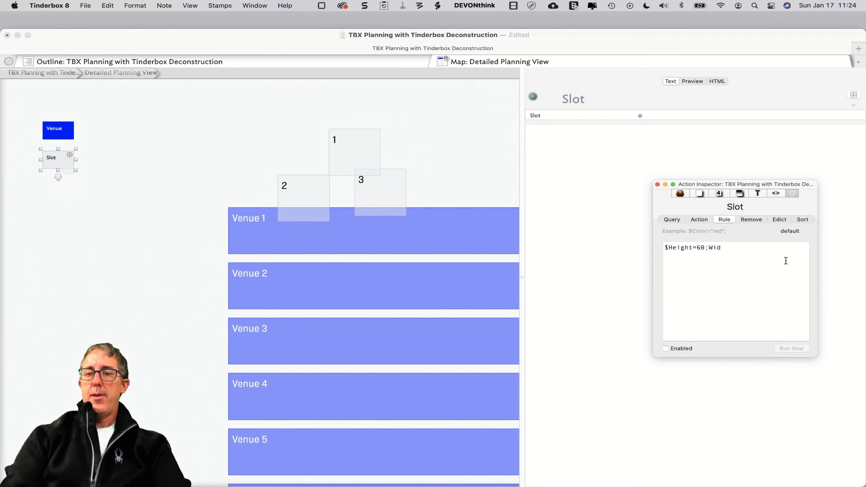
type("th=5;")
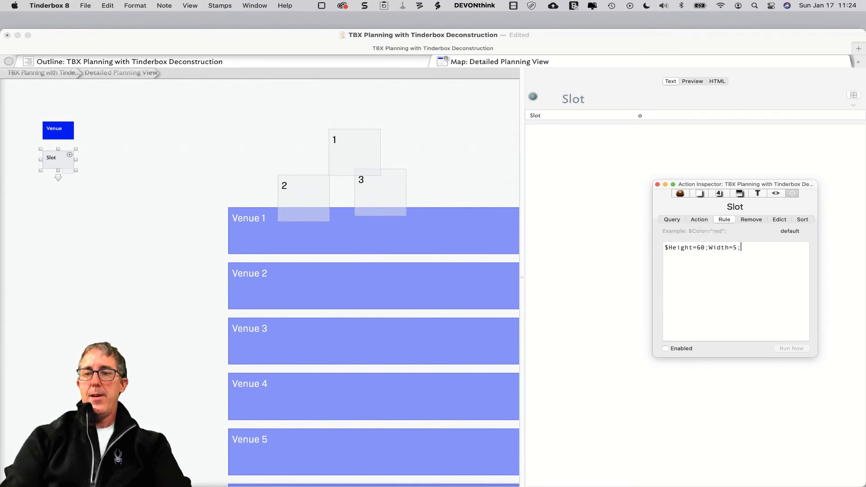
left_click(708, 247)
type("$")
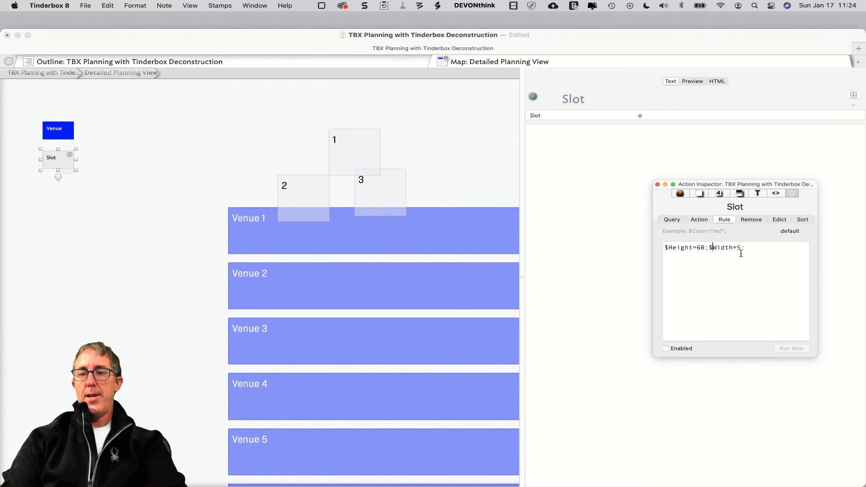
left_click(758, 256)
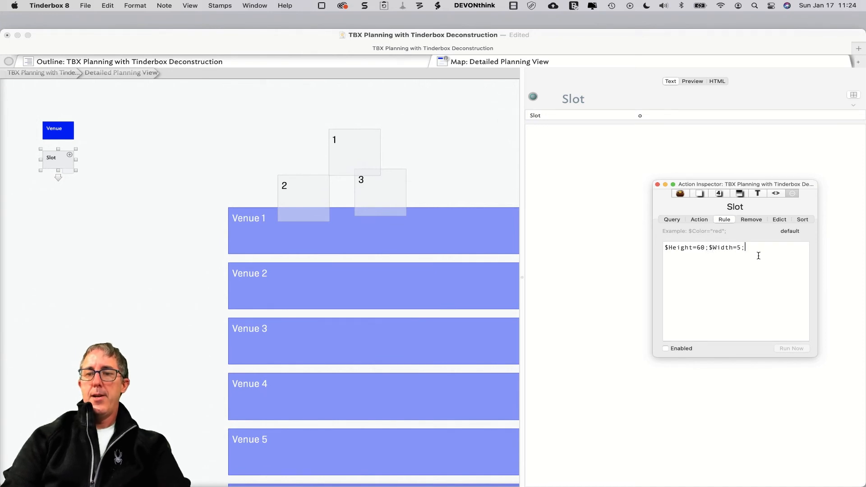
left_click(553, 251)
Assign the Slot prototype to adornment notes 1, 2 and 3.
left_click(90, 162)
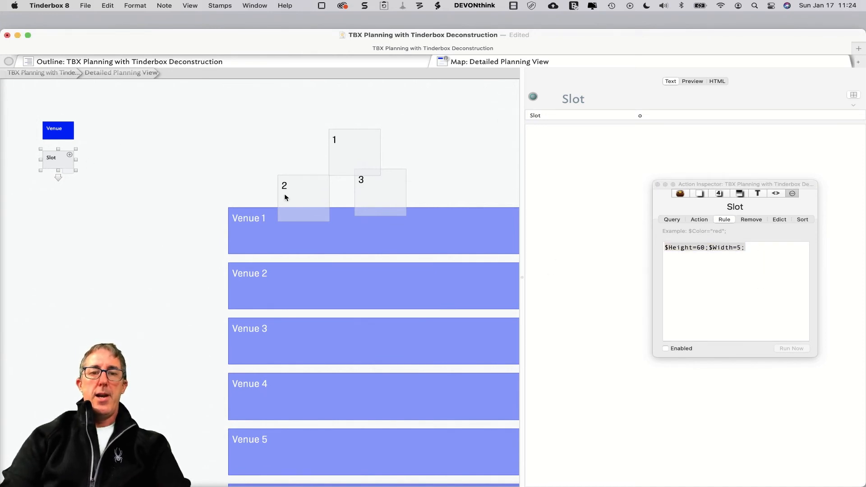
left_click(297, 197)
left_click(353, 148, "shift")
left_click(381, 194, "shift")
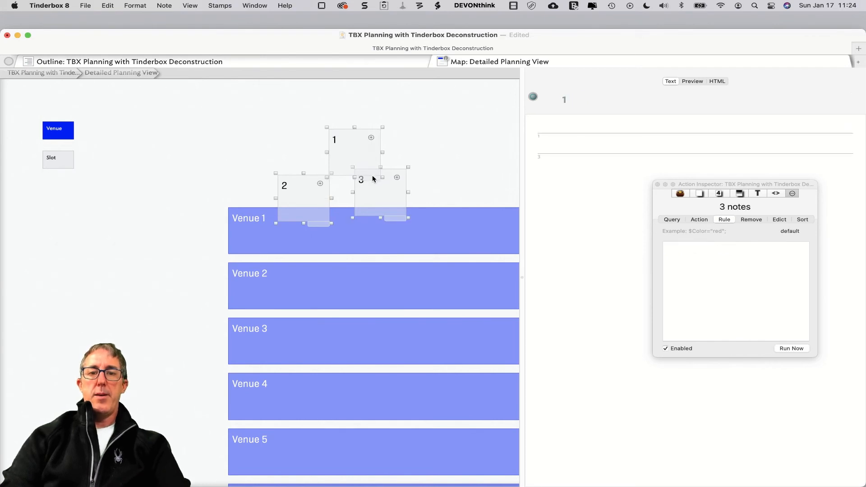
left_click(371, 176)
left_click(391, 238)
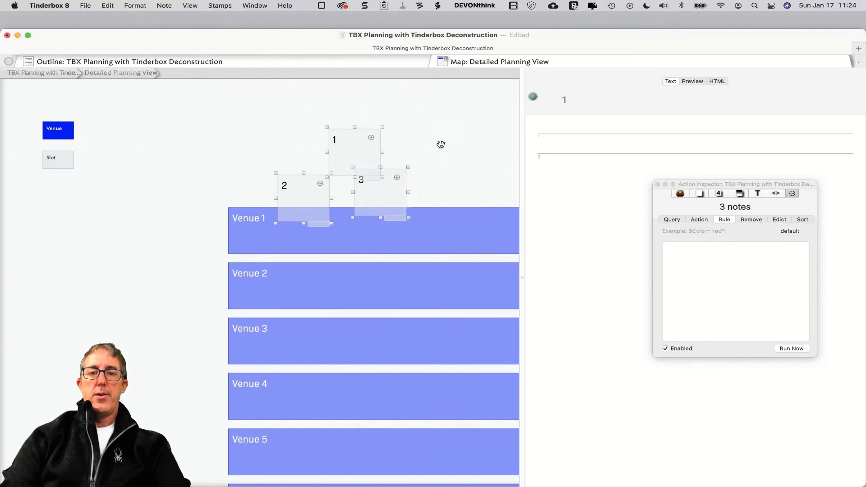
left_click(442, 152)
Check note 3's inherited rule, then return to the Slot prototype's rule.
left_click(358, 178)
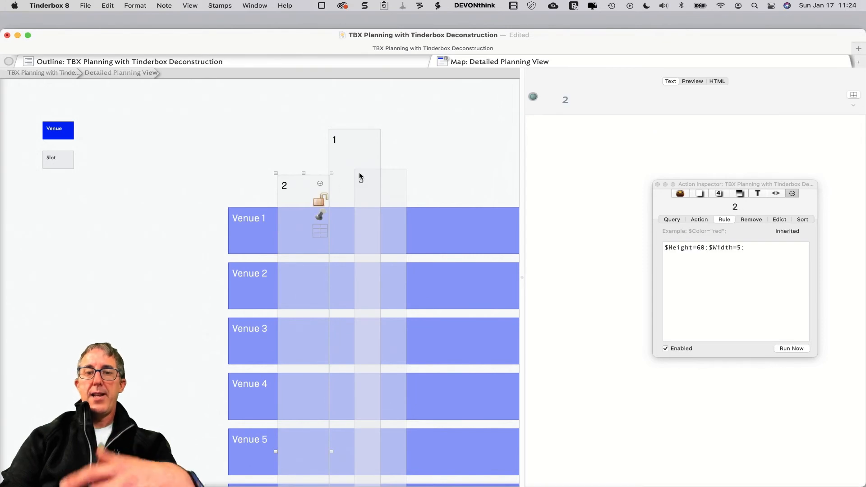
left_click(423, 142)
left_click(73, 167)
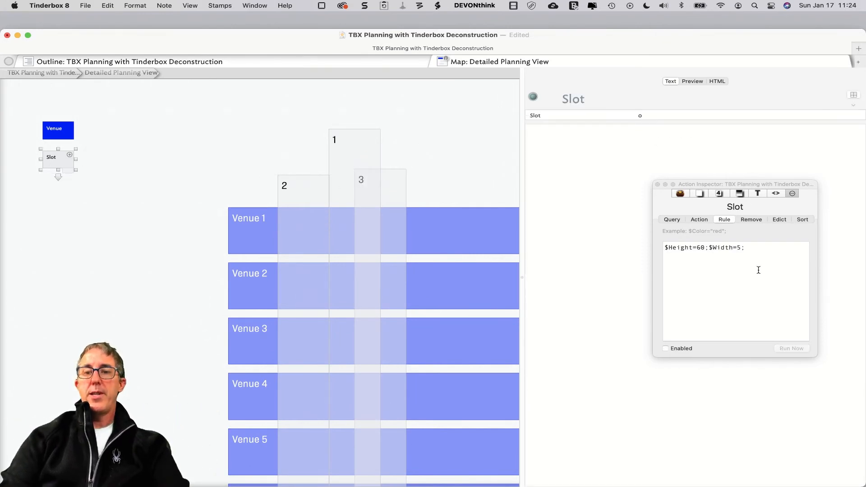
left_click(781, 259)
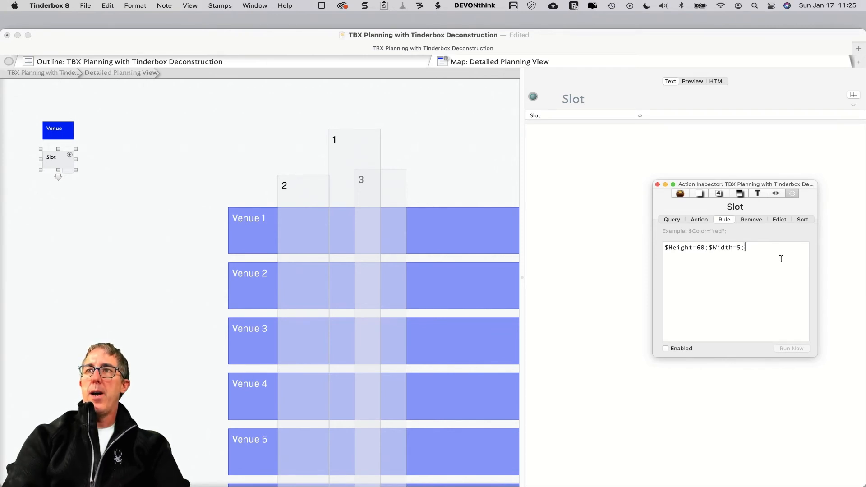
Extend the Slot prototype rule with $Xpos=10+6*$Slot;$Ypos=-3; and apply it.
type("$")
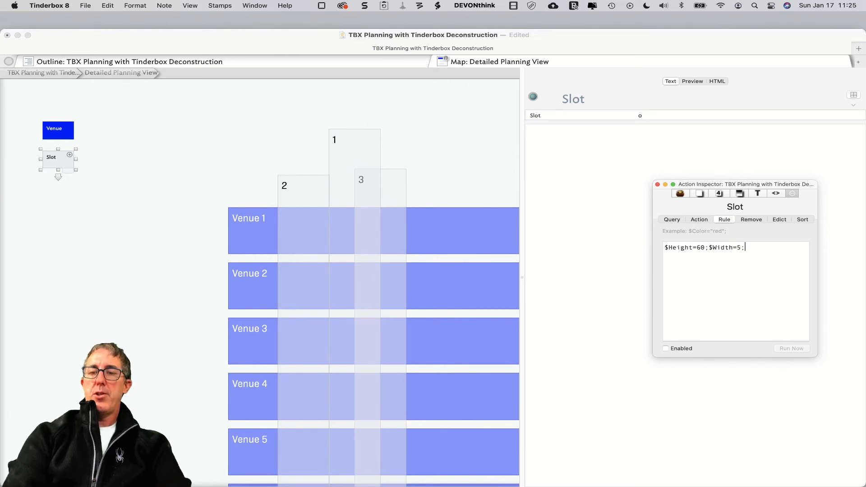
type("Xp")
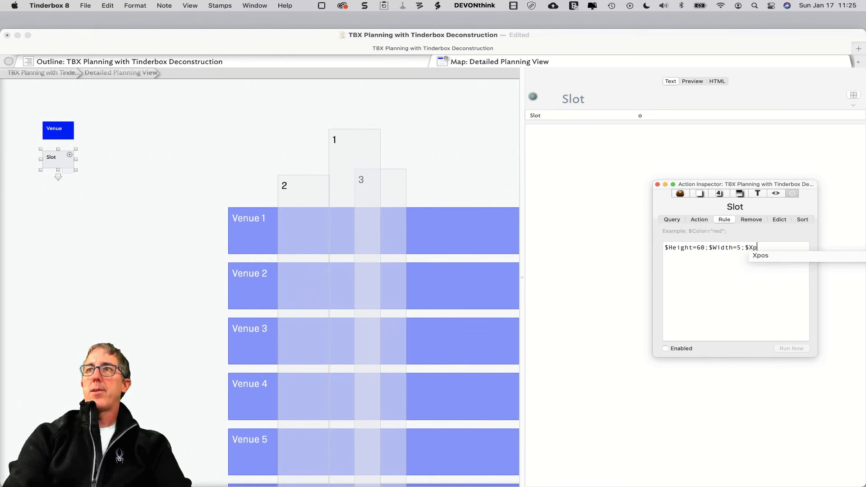
type("os=10+6*")
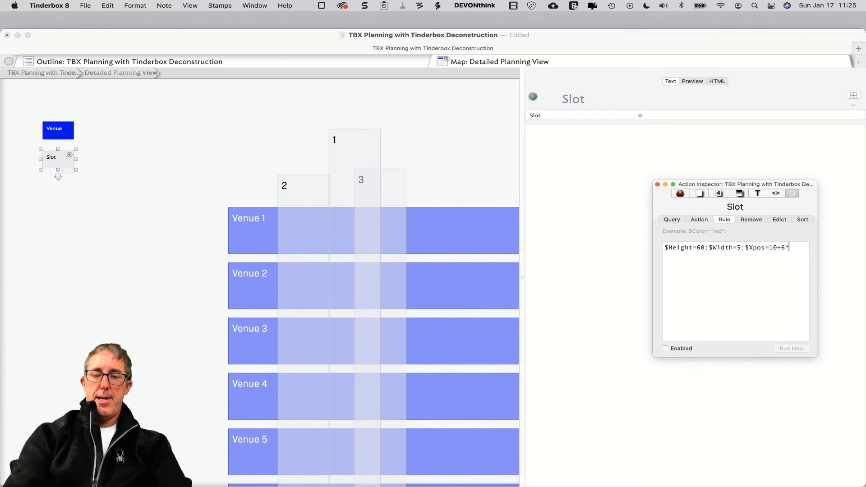
type("$Slot")
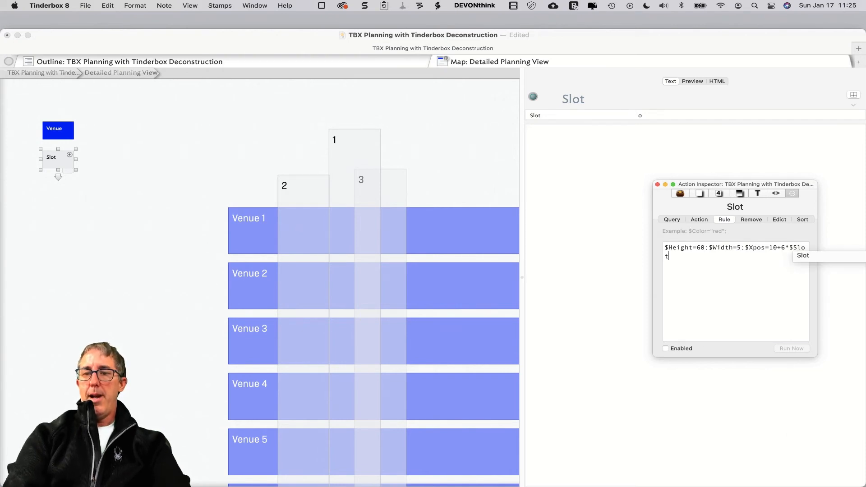
type(";")
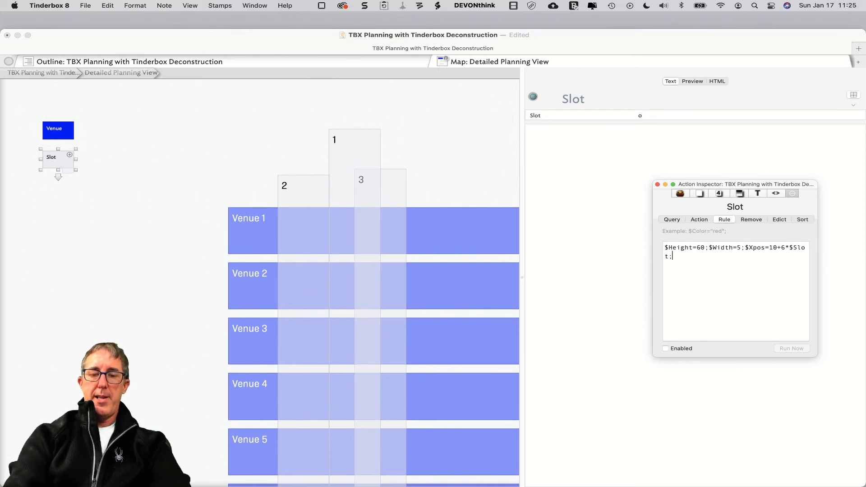
type("$")
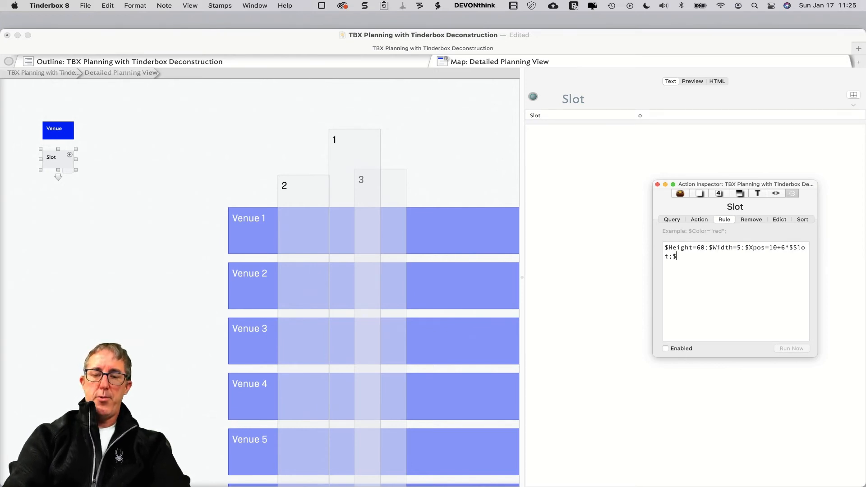
type("y")
type("p")
key("BackSpace")
key("BackSpace")
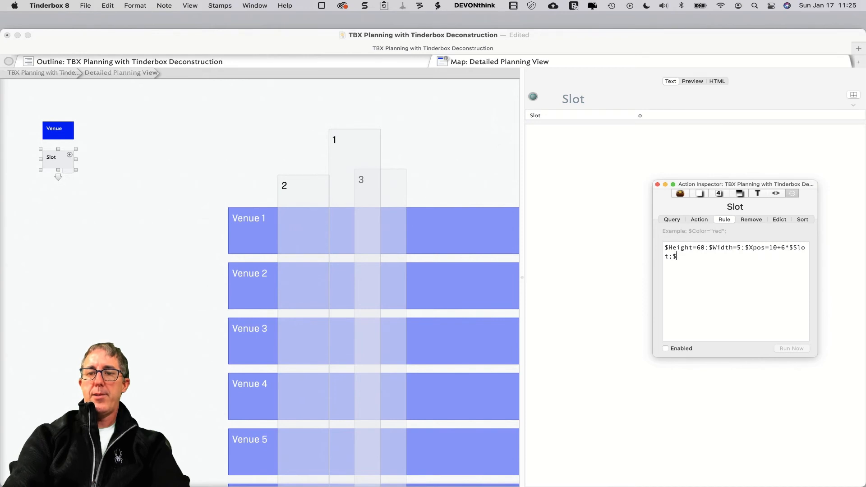
type("Ypos=-3;")
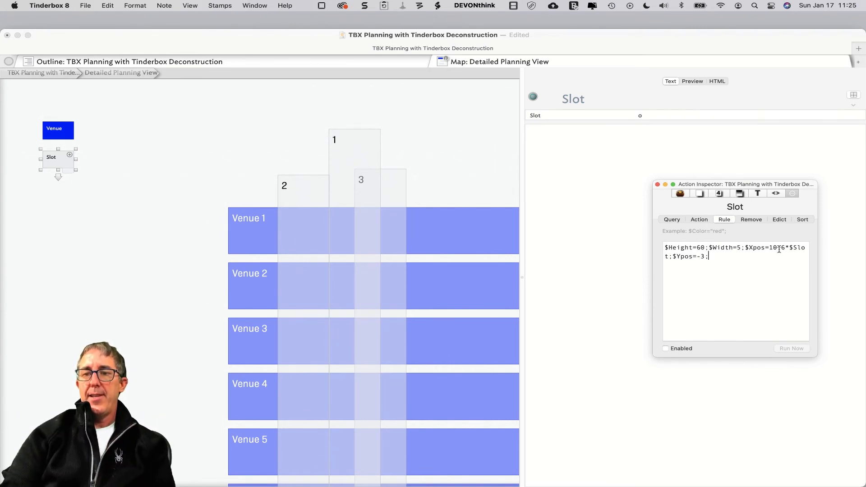
left_click_drag(779, 248, 787, 247)
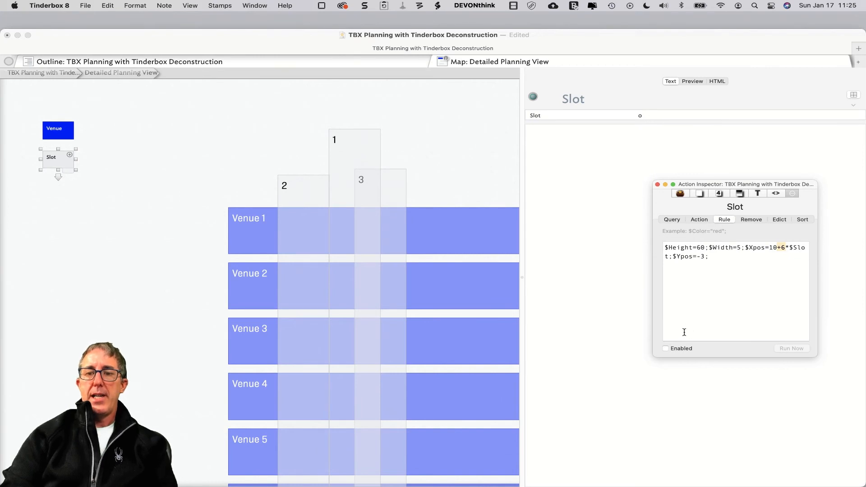
left_click(697, 310)
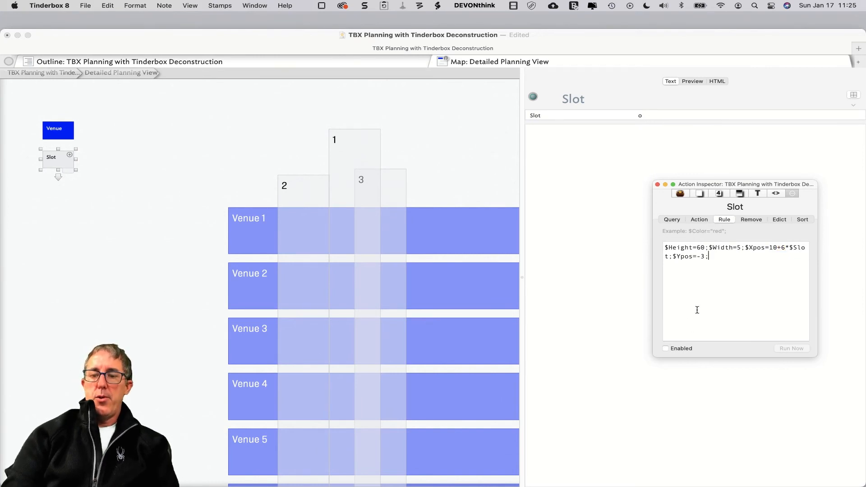
left_click(464, 182)
Give the first stacked slot note Slot value 3 and title 3.
left_click(362, 183)
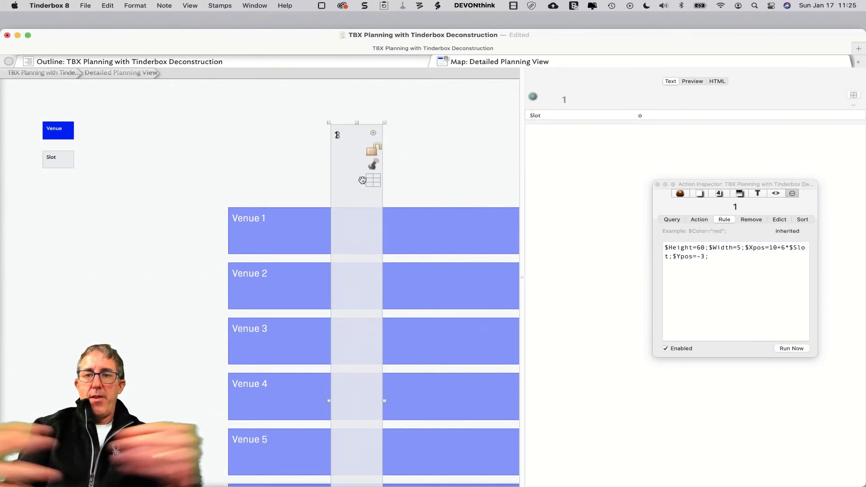
left_click(628, 116)
type("1")
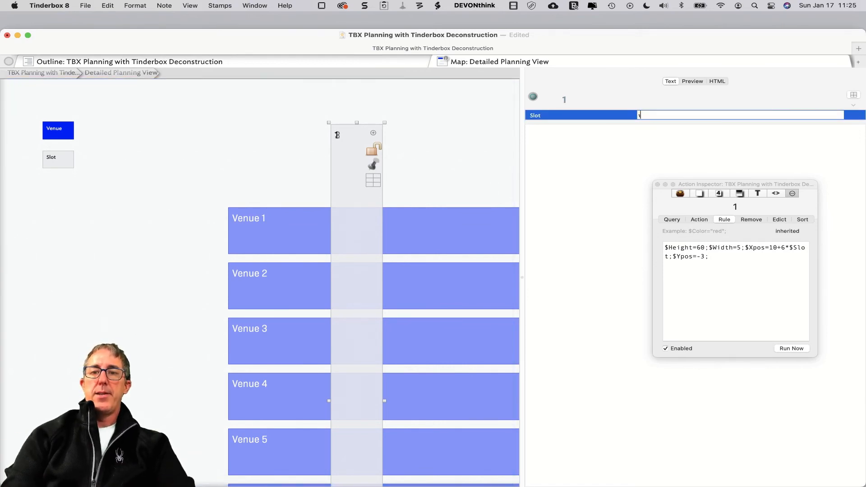
key("Return")
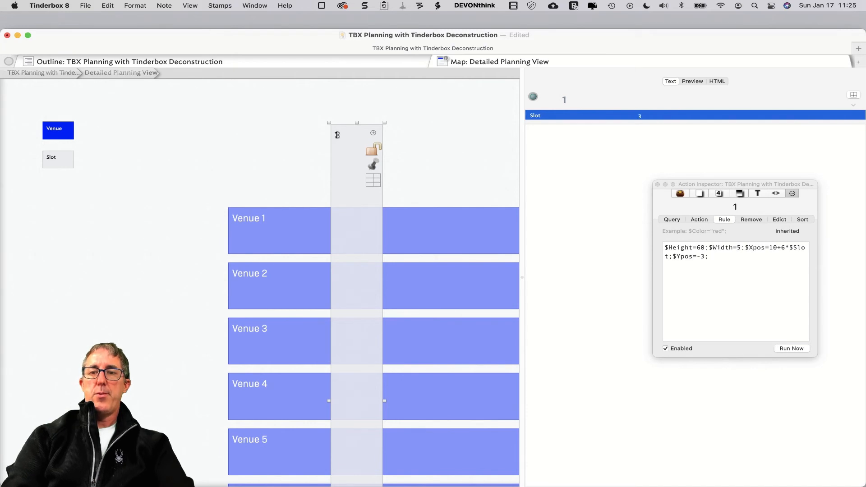
left_click_drag(581, 100, 558, 103)
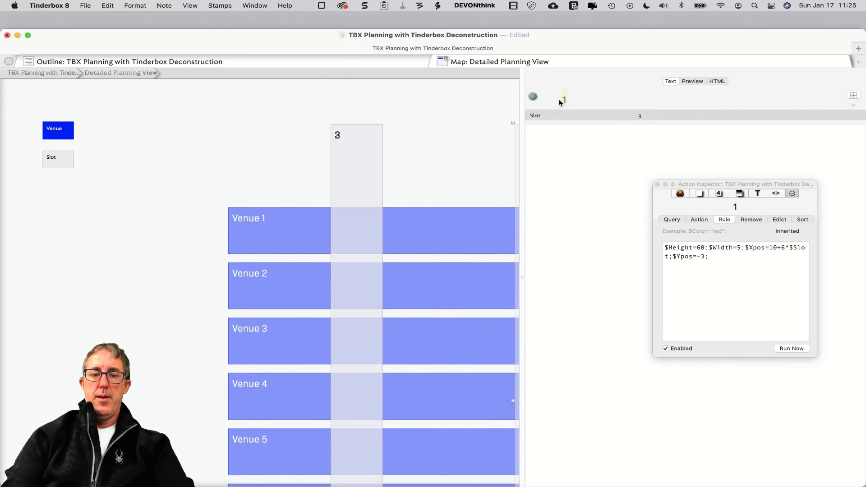
type("3")
left_click(481, 120)
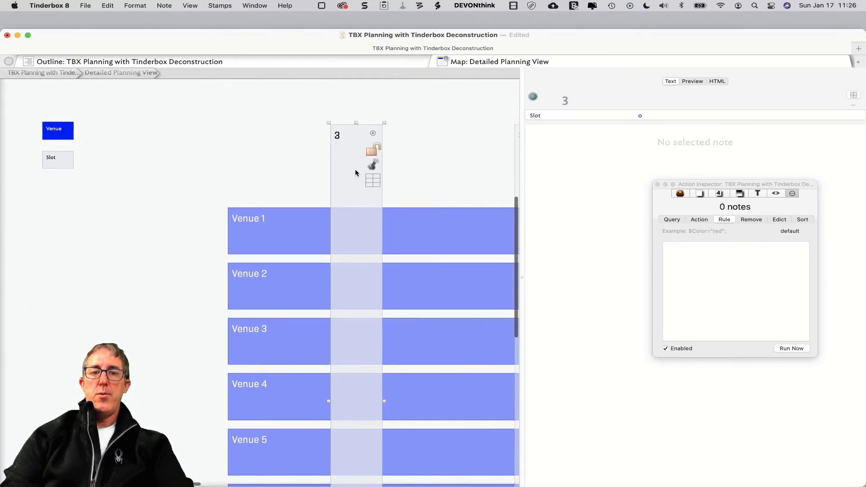
Give the next stacked slot note Slot value 2 and title 2.
left_click(355, 170)
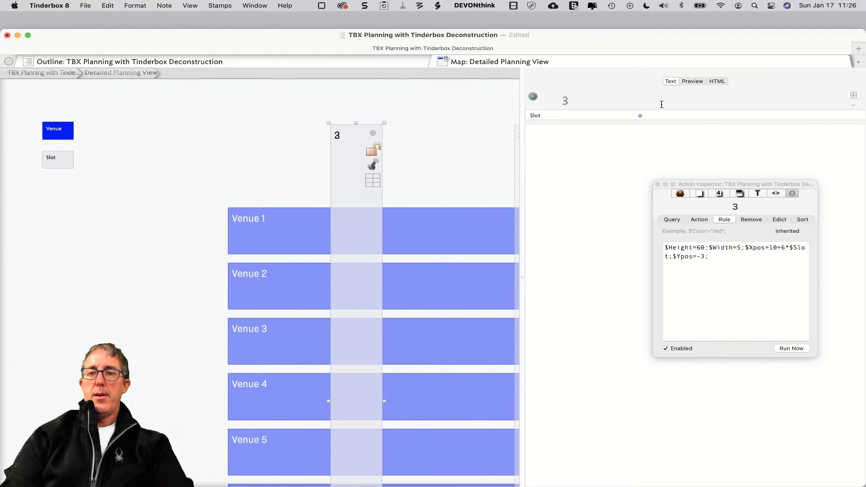
left_click(643, 116)
type("2")
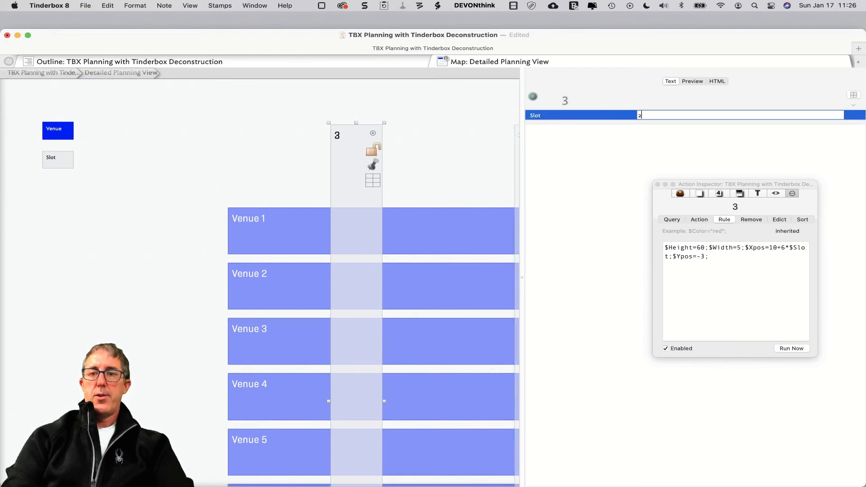
key("Return")
double_click(564, 100)
type("2")
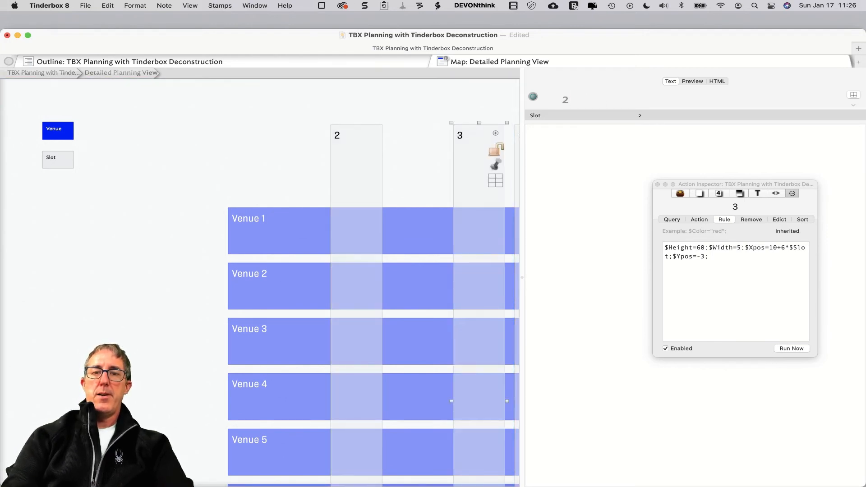
Set the remaining note's Slot value to 1 so it moves into column 1.
left_click(377, 154)
left_click(650, 116)
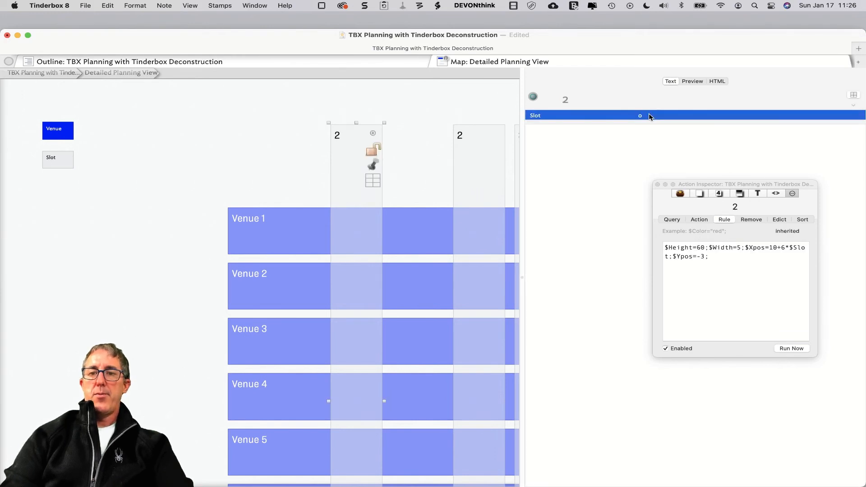
type("1")
key("Return")
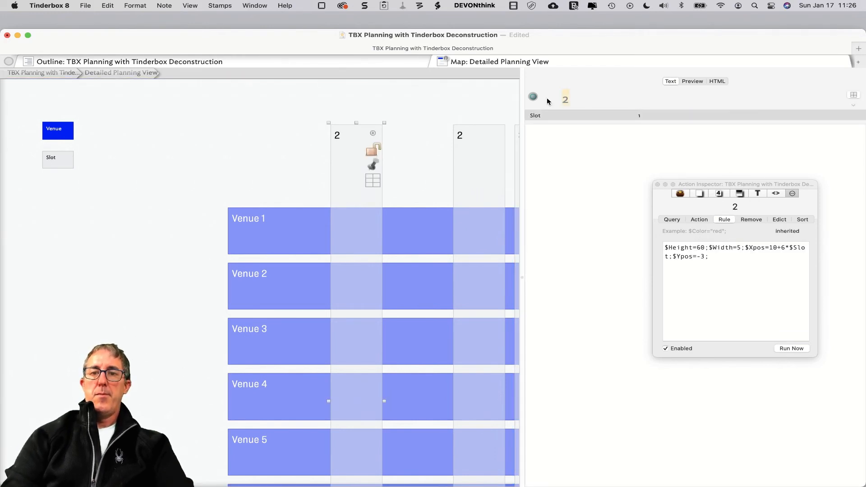
left_click(337, 170)
scroll(338, 170, "right", 8)
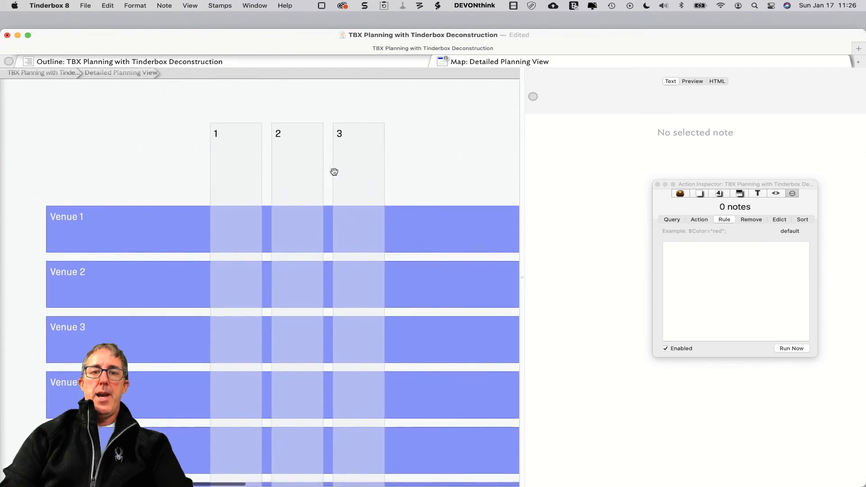
Duplicate the slot 3 note with Cmd-D.
left_click(334, 171)
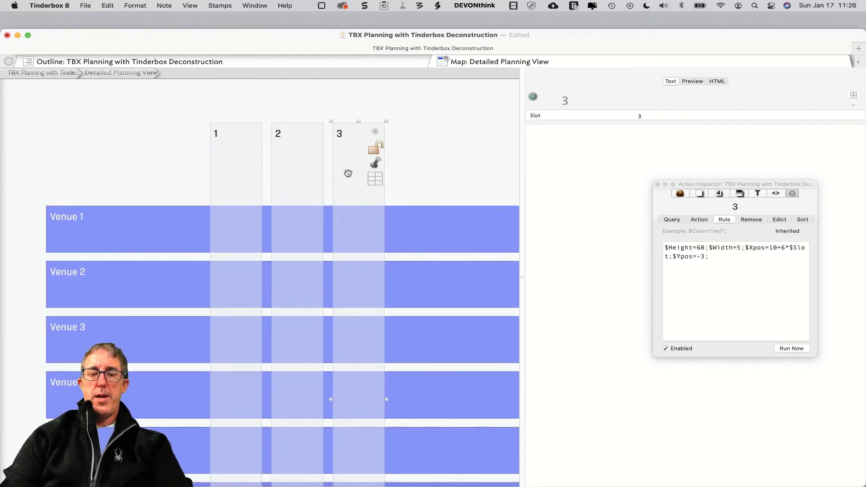
key("super+d")
key("super+d")
key("super+d")
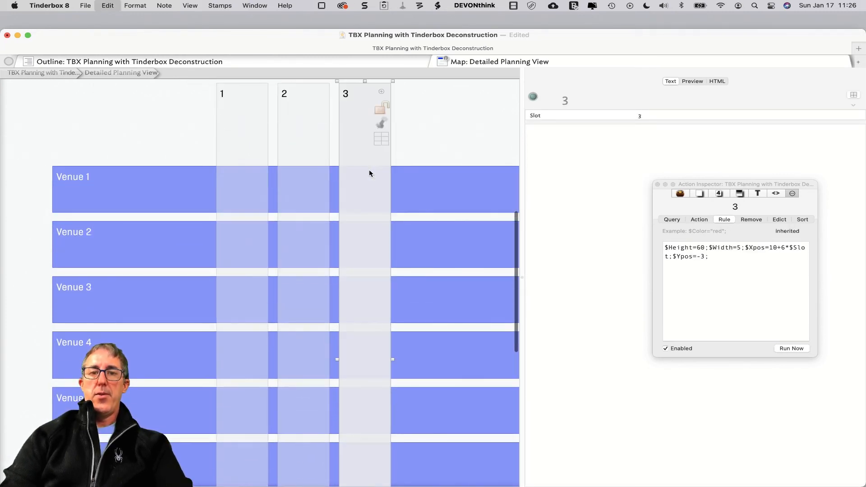
left_click(442, 97)
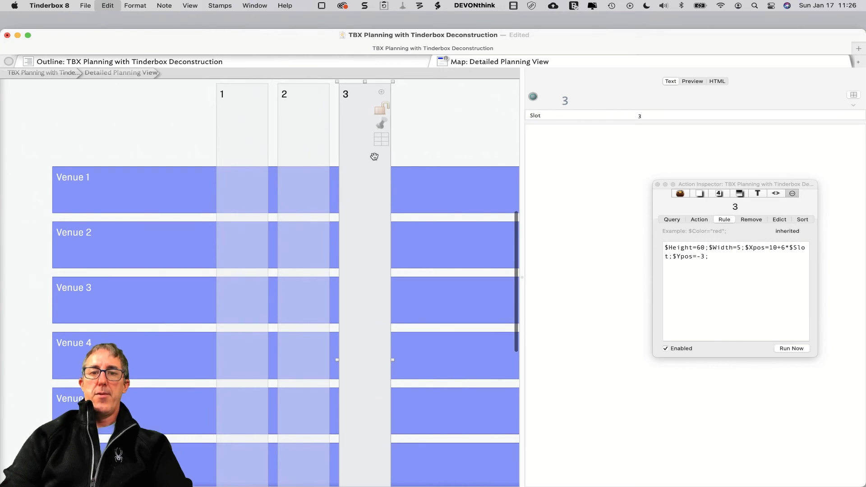
left_click(366, 157)
scroll(367, 157, "up", 4)
left_click(412, 133)
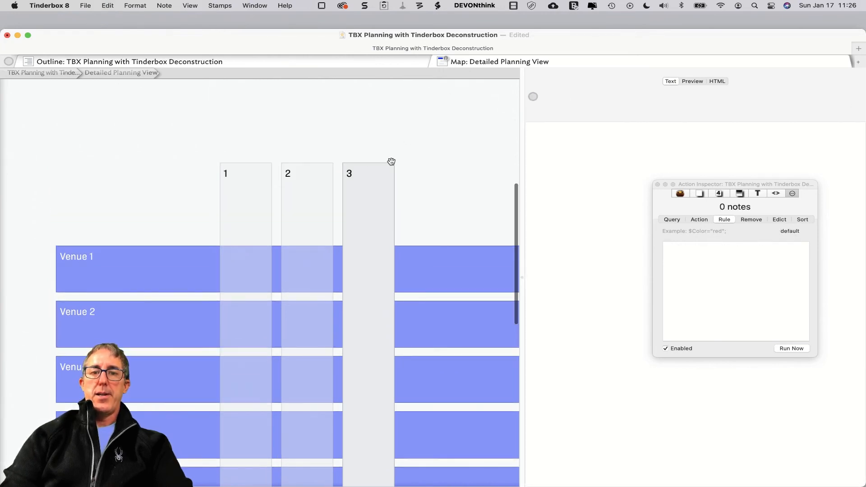
scroll(391, 162, "up", 2)
Retitle one duplicate as 4 with Slot value 4.
left_click(369, 218)
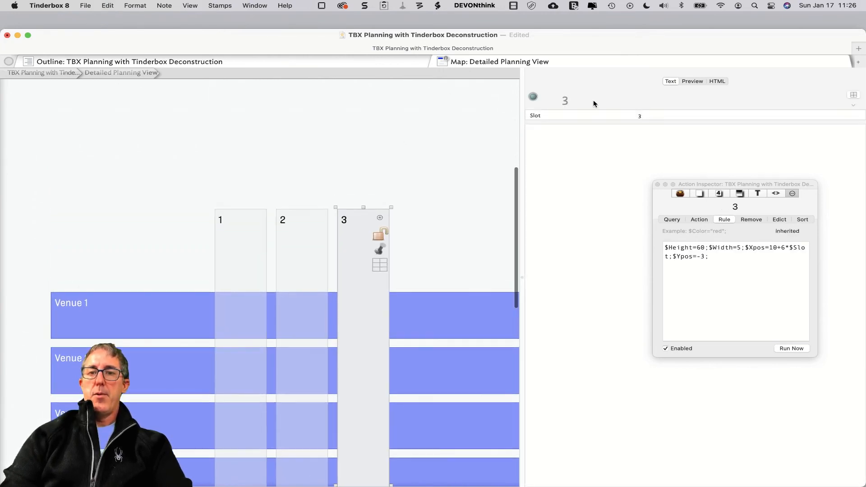
left_click(648, 113)
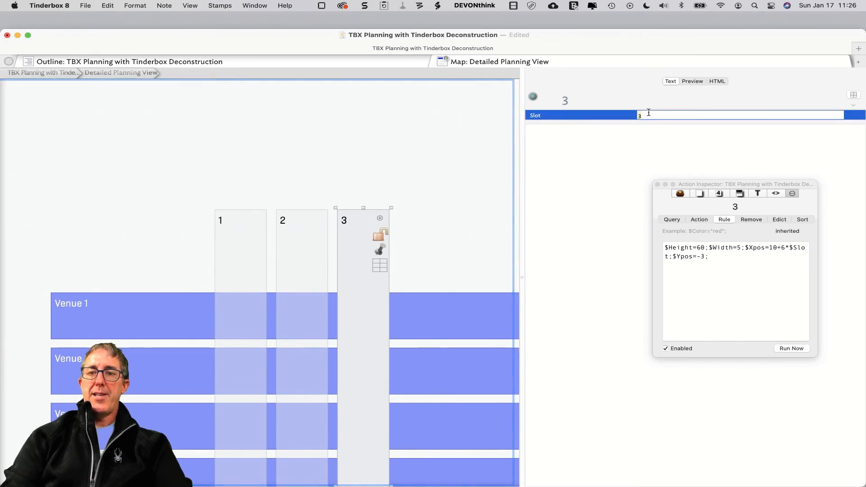
left_click_drag(618, 101, 559, 101)
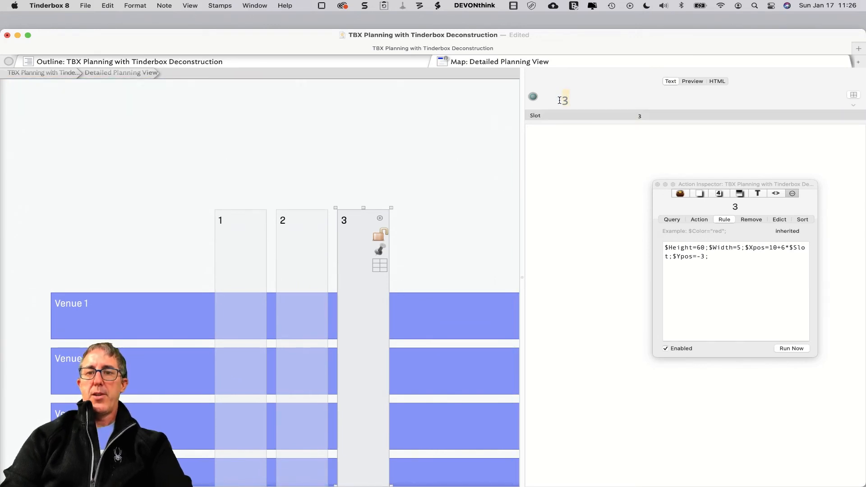
type("4")
left_click(640, 113)
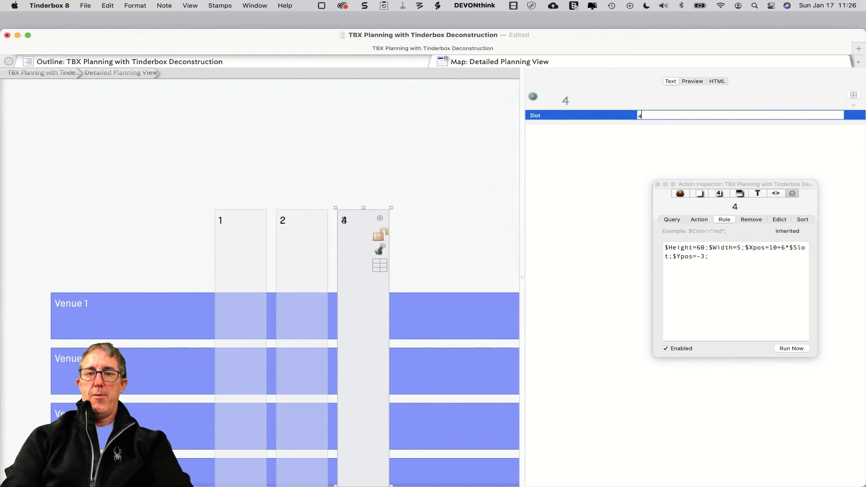
type("4")
left_click(387, 200)
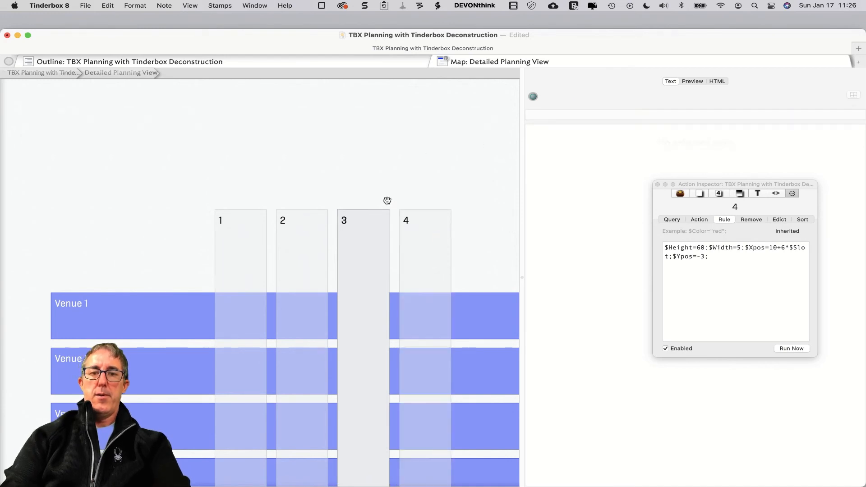
Retitle another duplicate as 5 with Slot value 5.
left_click(359, 239)
left_click_drag(581, 104, 549, 101)
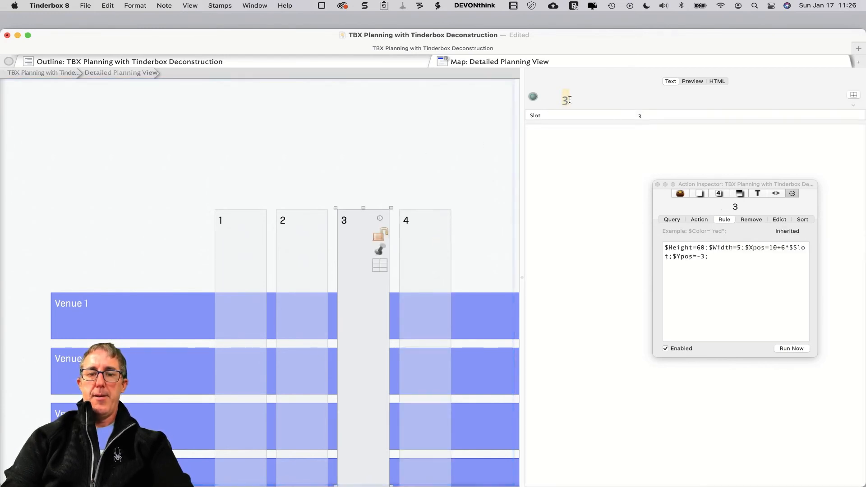
type("5")
left_click(639, 115)
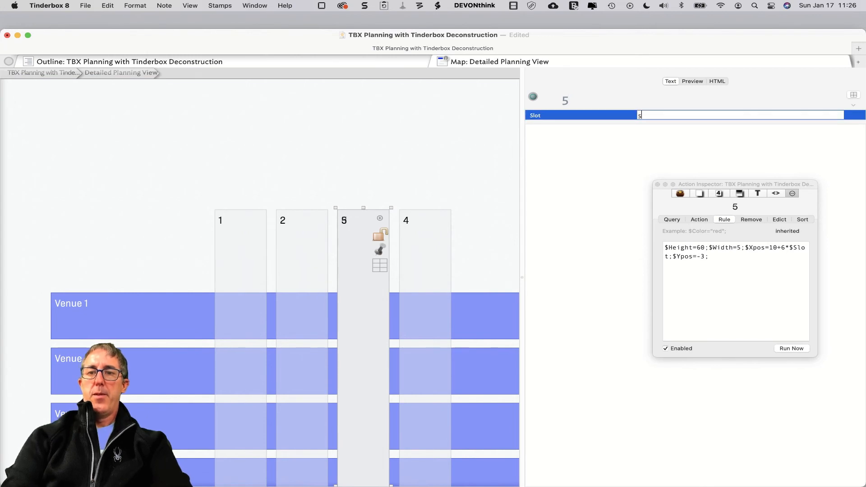
key("Return")
left_click(377, 158)
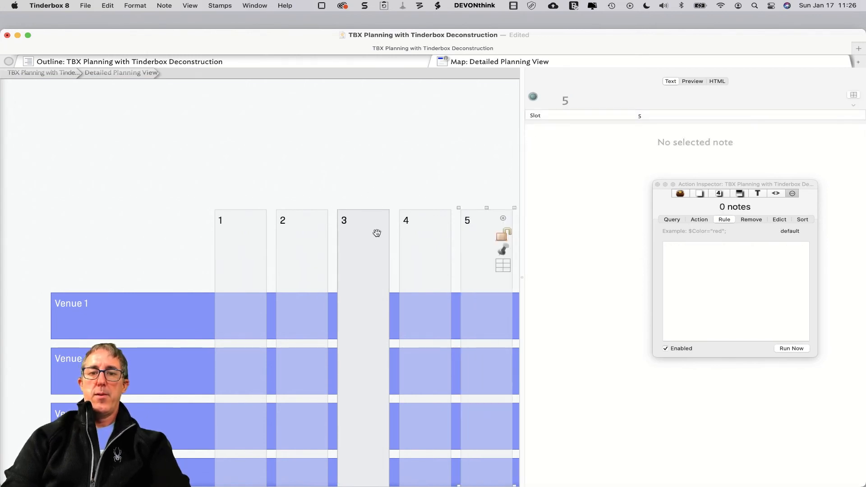
left_click(376, 233)
Set the selected column note's Slot value to 6.
left_click(631, 115)
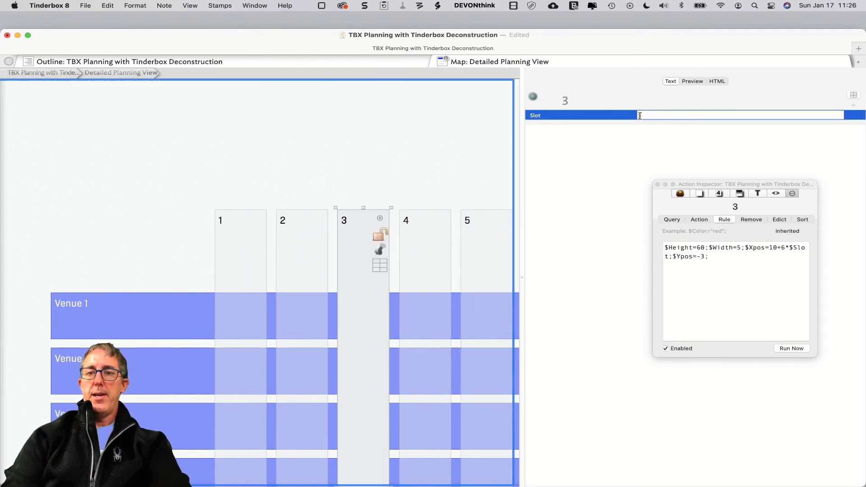
type("6")
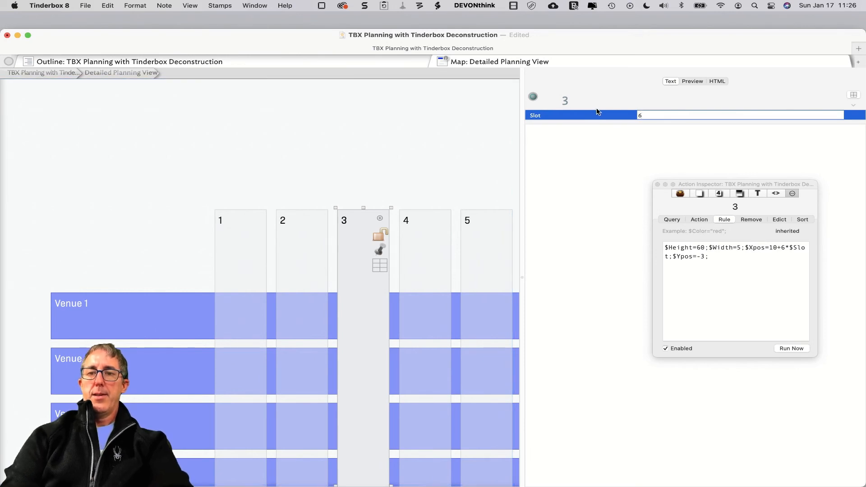
left_click(574, 100)
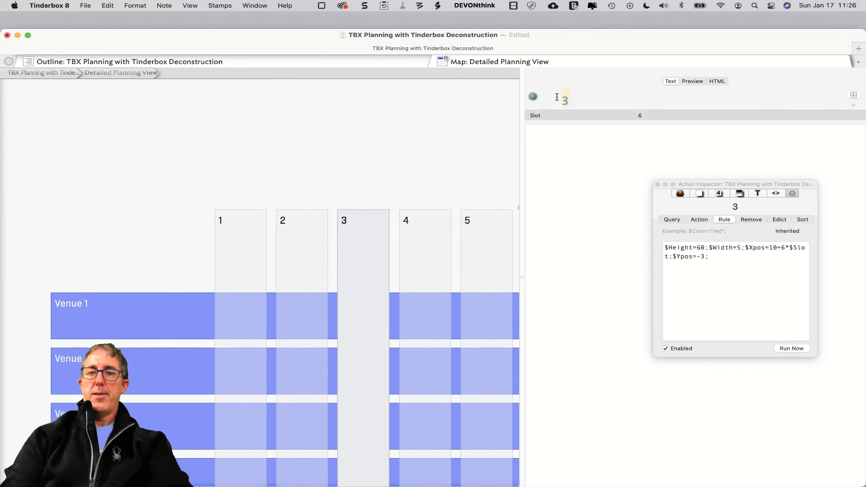
left_click(444, 135)
Retitle the next stacked column 3 note as 7.
left_click(365, 227)
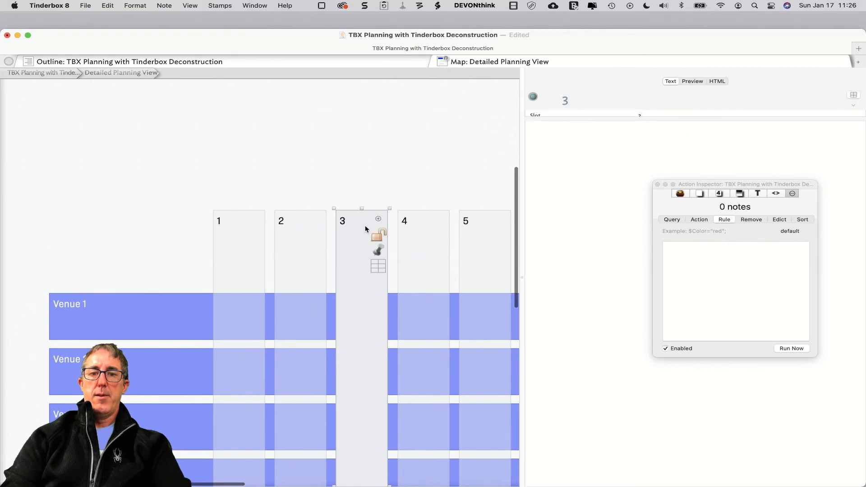
left_click(649, 116)
left_click(592, 103)
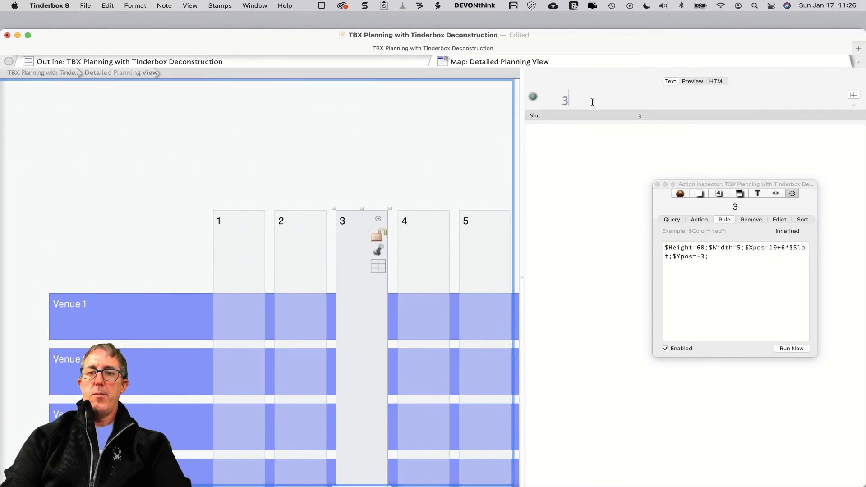
key("BackSpace")
type("7")
left_click(646, 117)
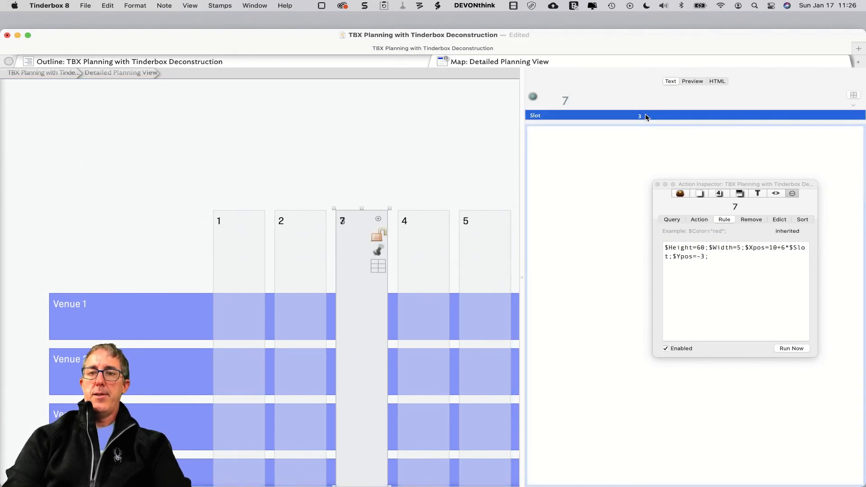
left_click(386, 182)
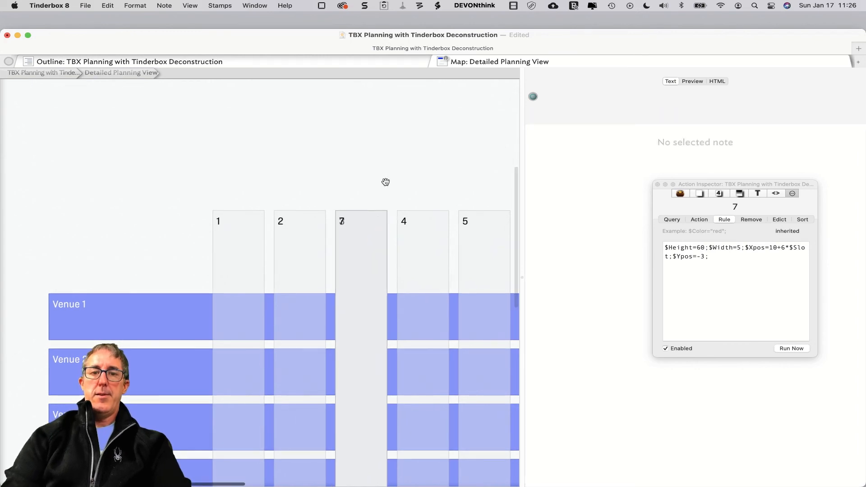
Retitle the next column 3 copy as 8 and commit its Slot value.
left_click(323, 217)
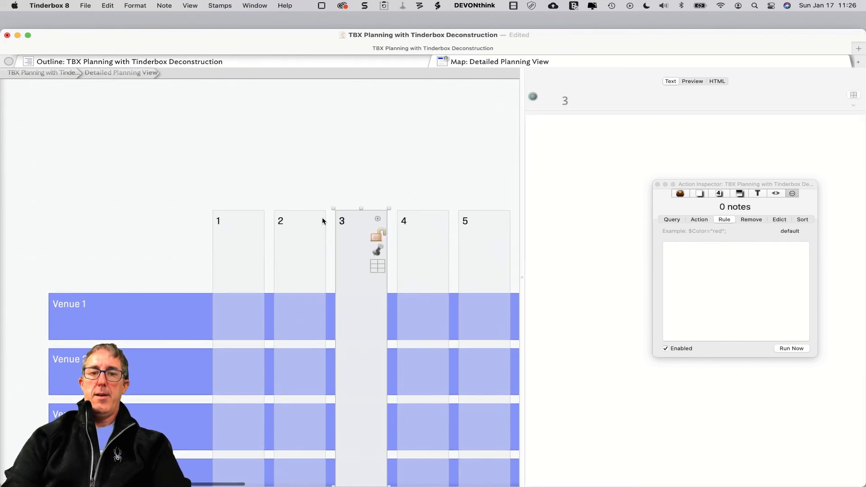
left_click(376, 227)
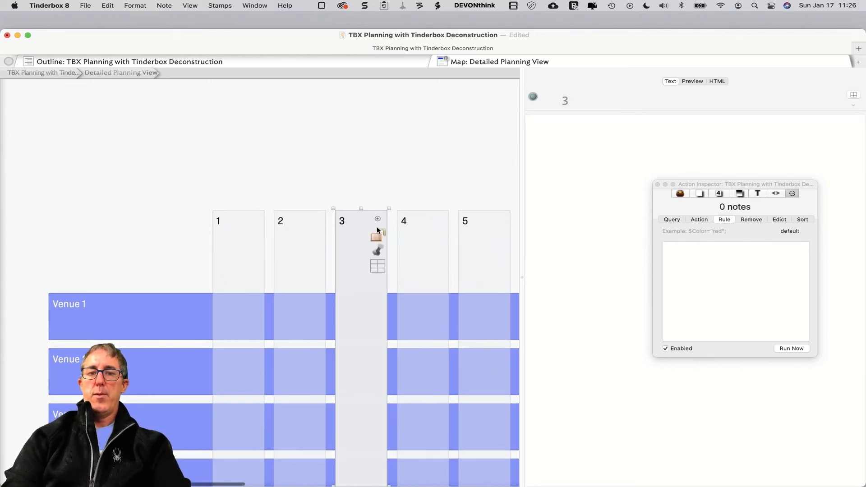
double_click(553, 97)
type("8")
left_click(642, 116)
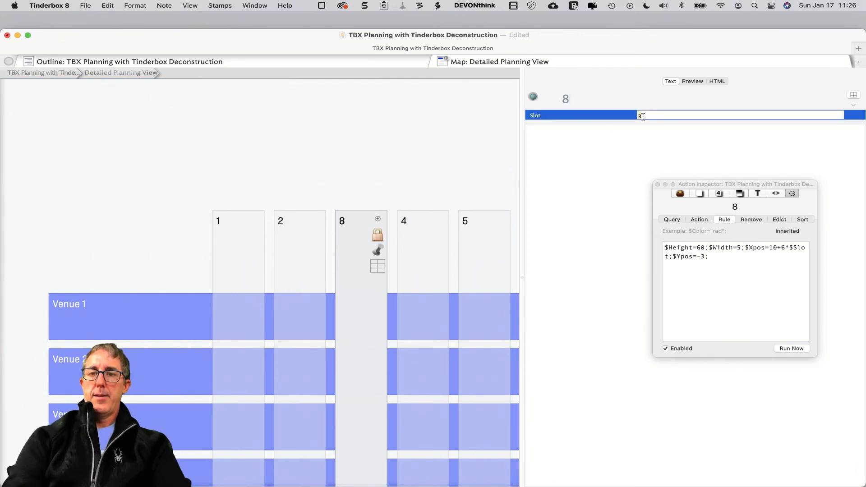
key("Return")
left_click(433, 156)
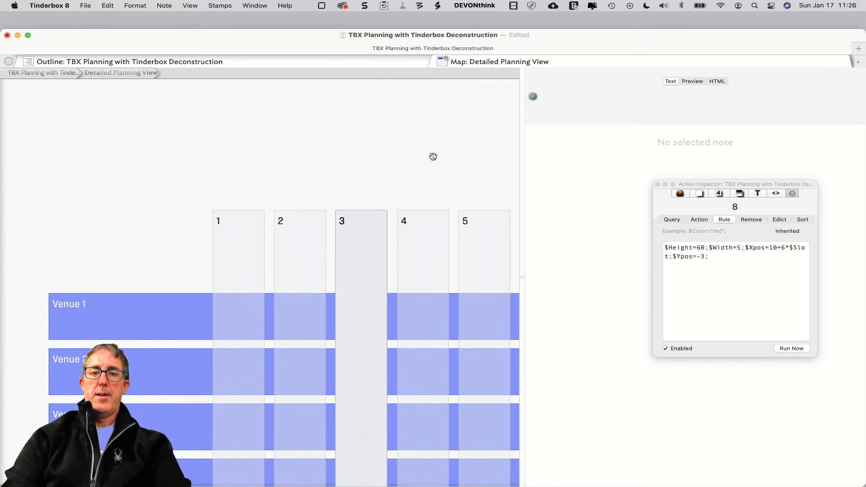
Retitle the next column 3 copy as 9.
left_click(367, 230)
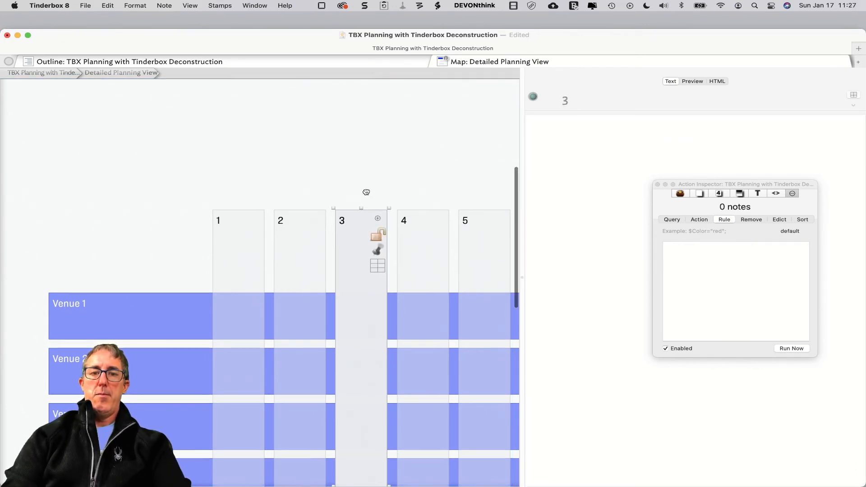
left_click(315, 234)
left_click(414, 221)
left_click(363, 229)
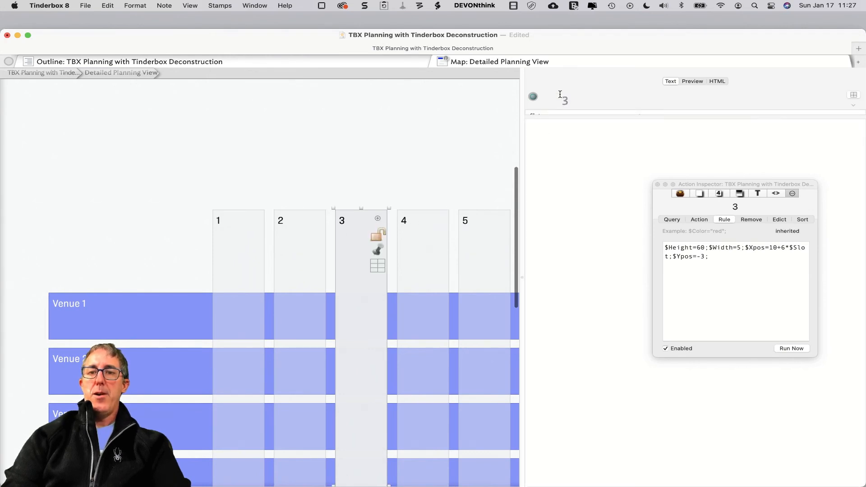
left_click(572, 99)
left_click_drag(573, 99, 562, 100)
type("9")
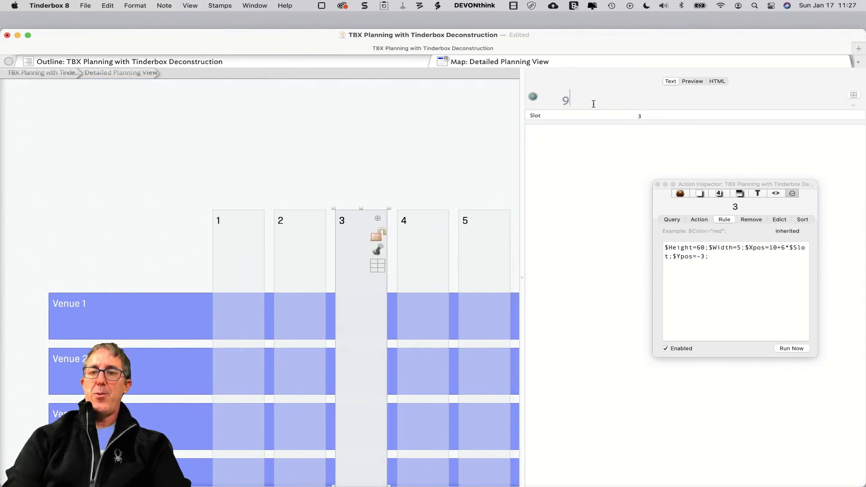
left_click(637, 116)
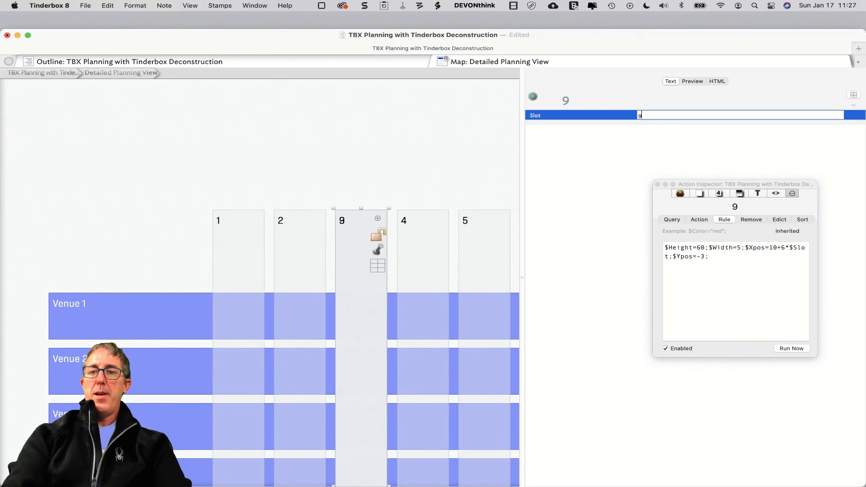
left_click(414, 152)
Delete the stray untitled note.
left_click(287, 227)
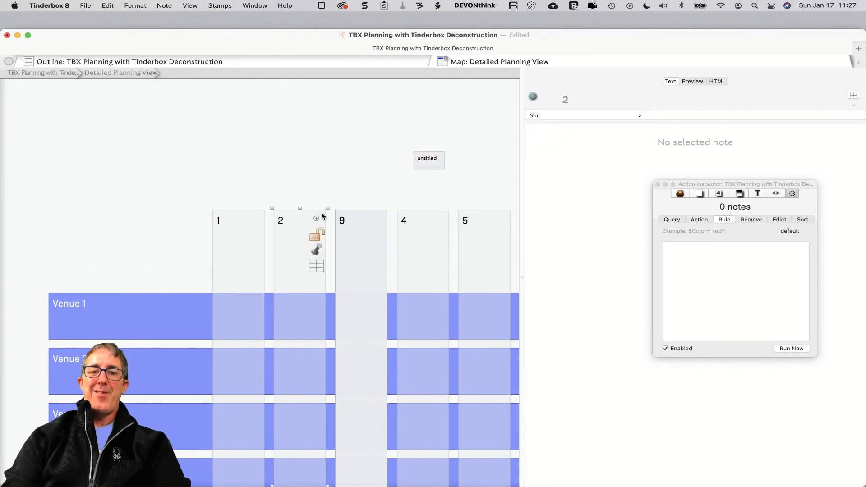
left_click(389, 182)
left_click(430, 161)
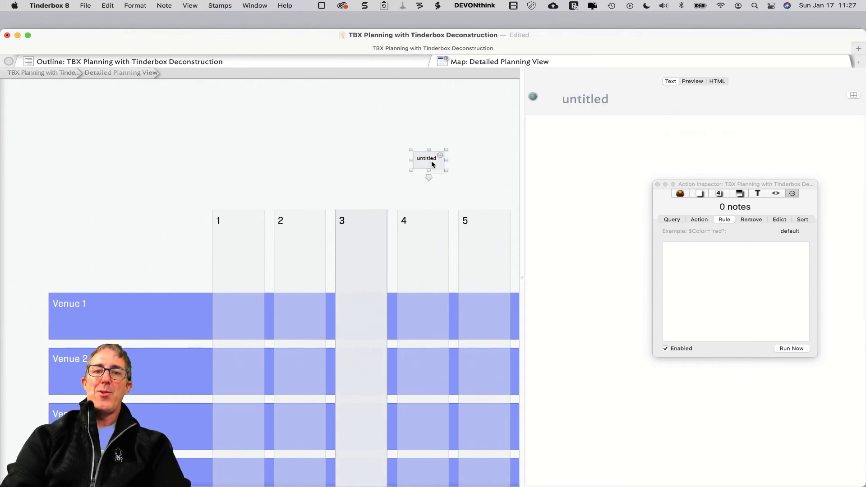
key("Delete")
Retitle the next column 3 copy as 10.
left_click(404, 239)
left_click(362, 238)
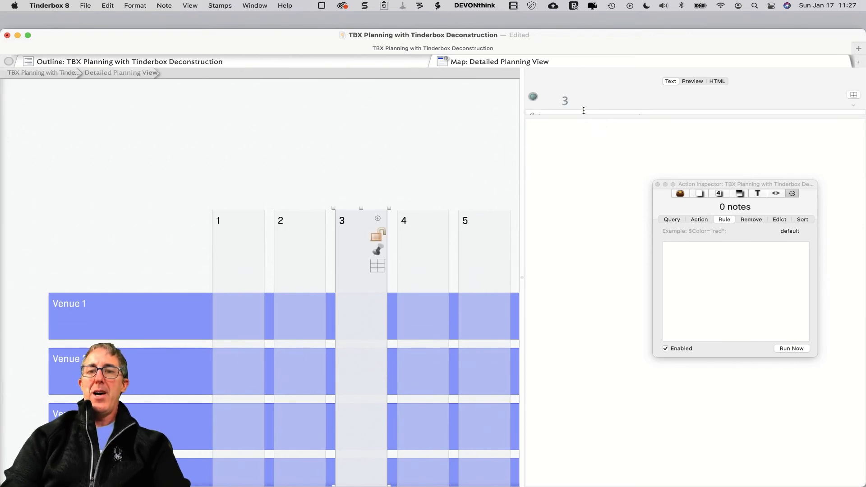
double_click(564, 100)
type("10")
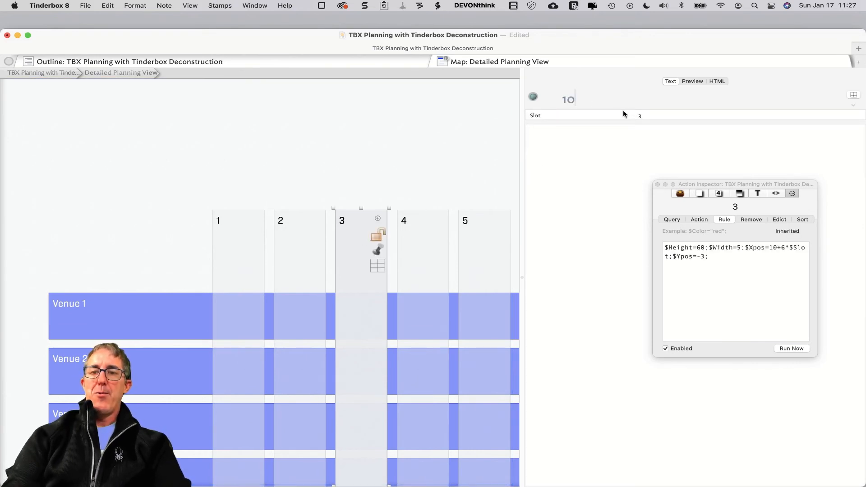
left_click(639, 116)
left_click(402, 171)
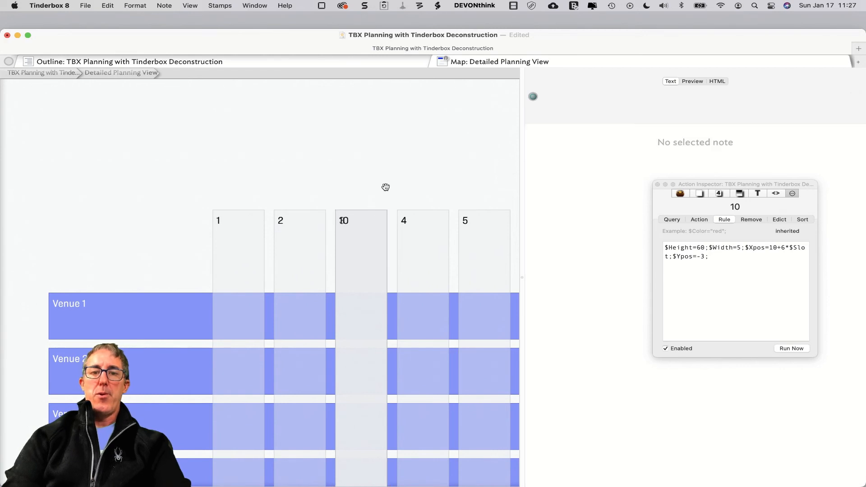
Retitle the next column 3 copy as 11 with Slot value 11.
left_click(360, 215)
left_click(363, 198)
left_click(355, 218)
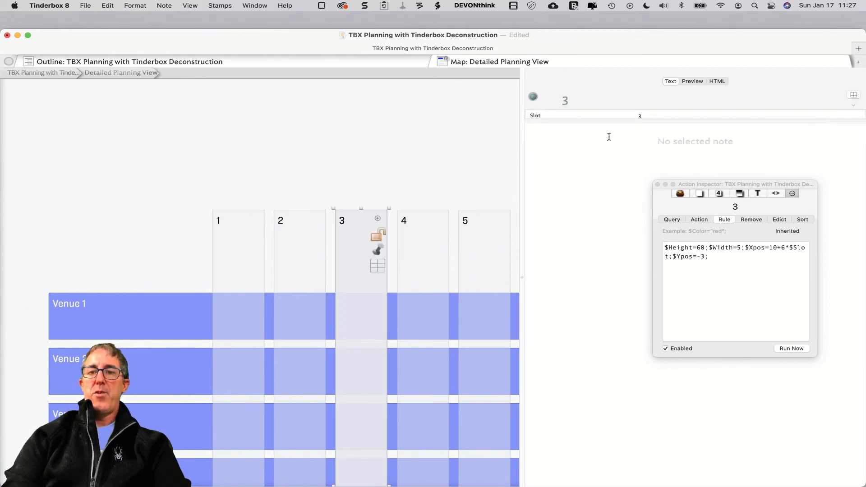
left_click(640, 116)
type("11")
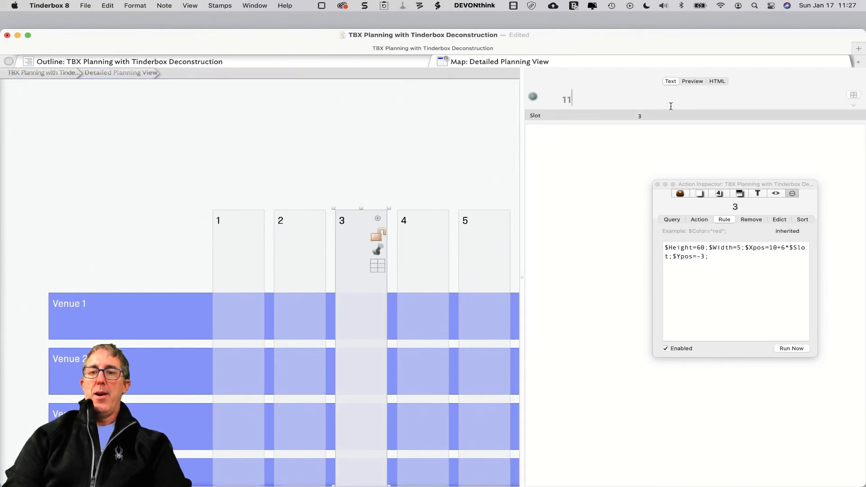
left_click(662, 117)
type("11")
key("Return")
left_click(454, 140)
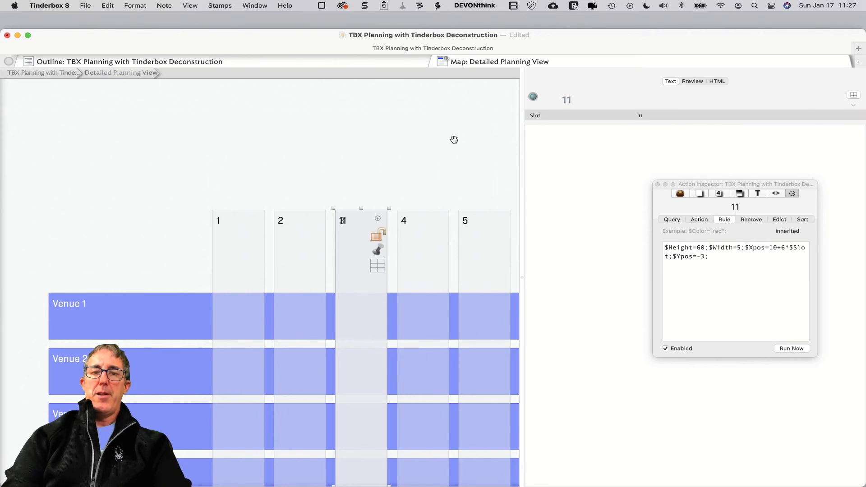
Retitle the next column 3 copy as 12 with Slot value 12.
left_click(309, 226)
left_click(352, 229)
left_click(353, 219)
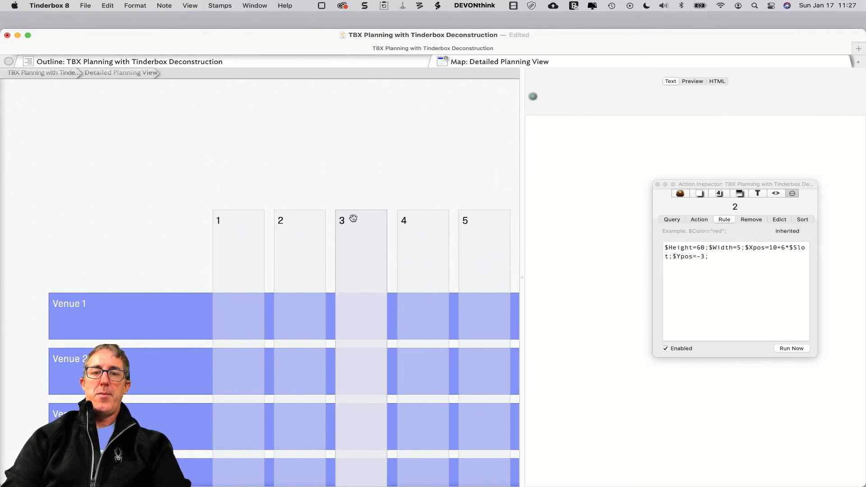
left_click_drag(571, 105, 554, 98)
type("12")
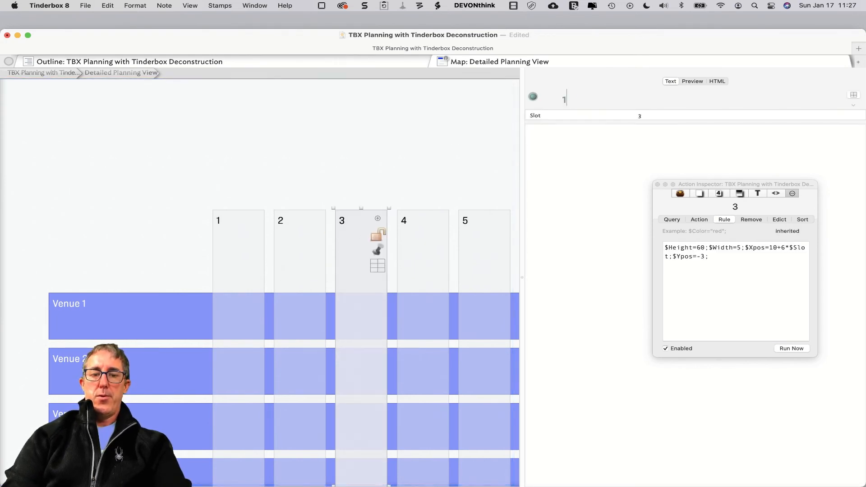
left_click(645, 115)
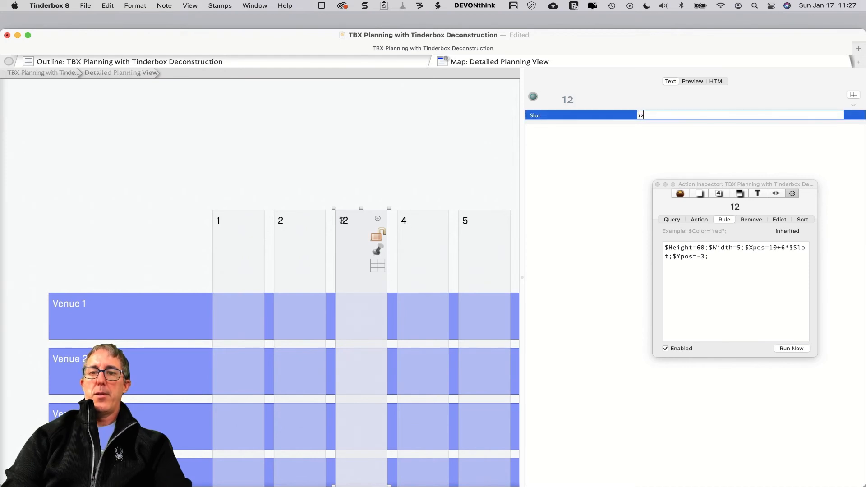
type("12")
double_click(406, 174)
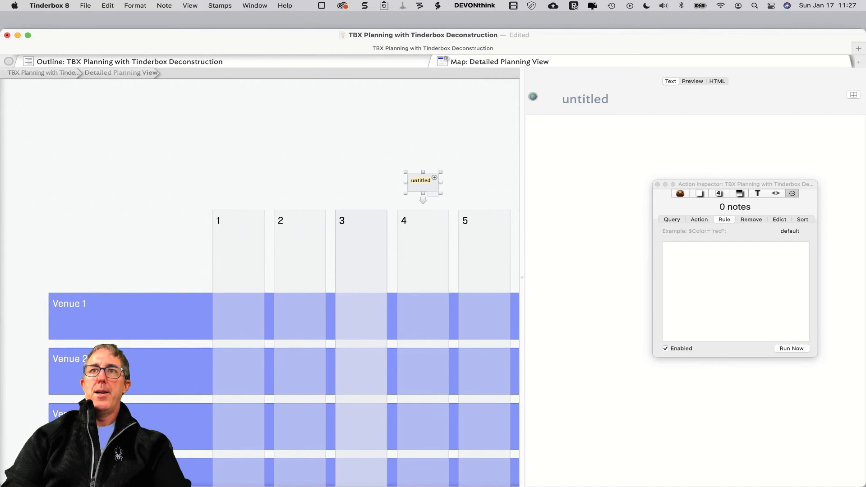
Retitle the last copy as 13, then delete another stray untitled note.
left_click(373, 225)
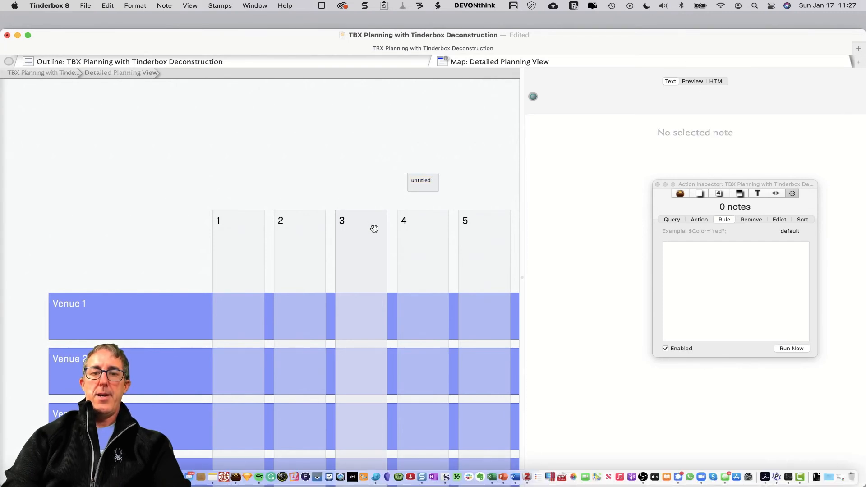
double_click(567, 102)
type("13")
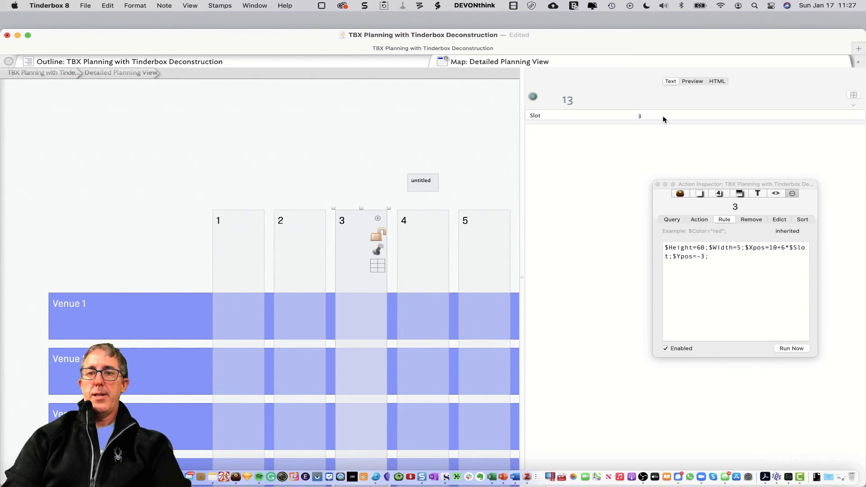
left_click(639, 115)
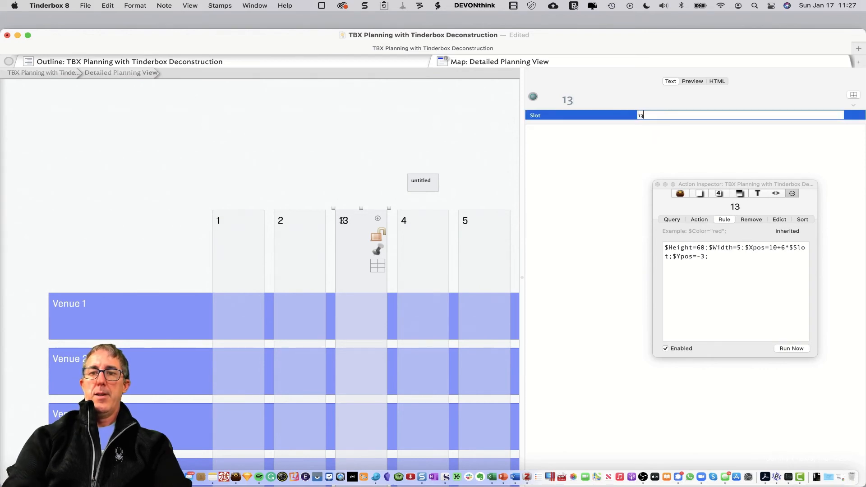
key("Return")
left_click(373, 218)
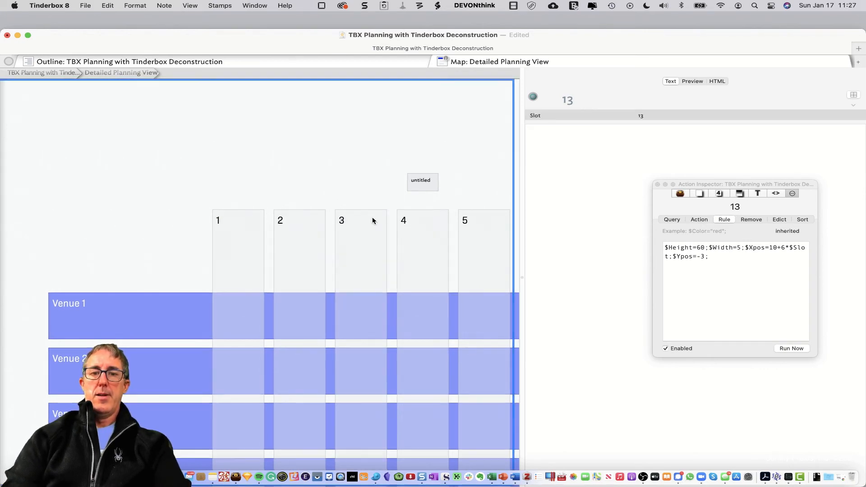
left_click(429, 181)
key("Delete")
Retitle a duplicated column 13 note as 14.
scroll(340, 185, "right", 10)
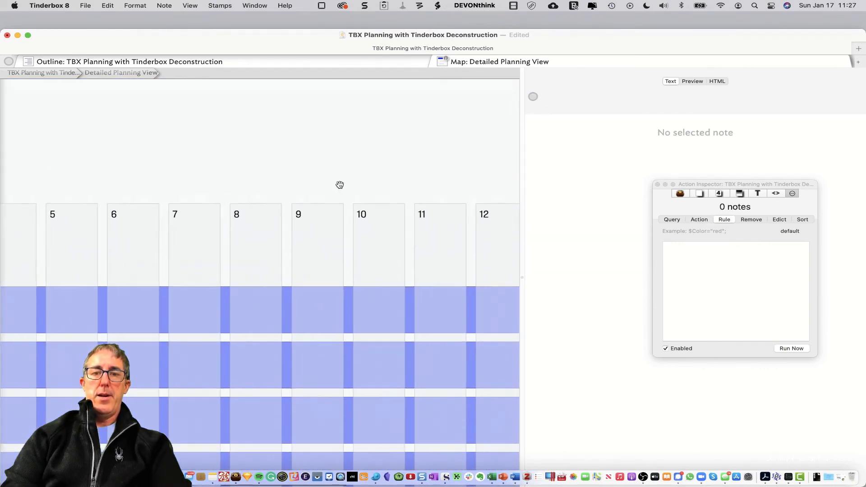
scroll(339, 185, "right", 8)
left_click(241, 196)
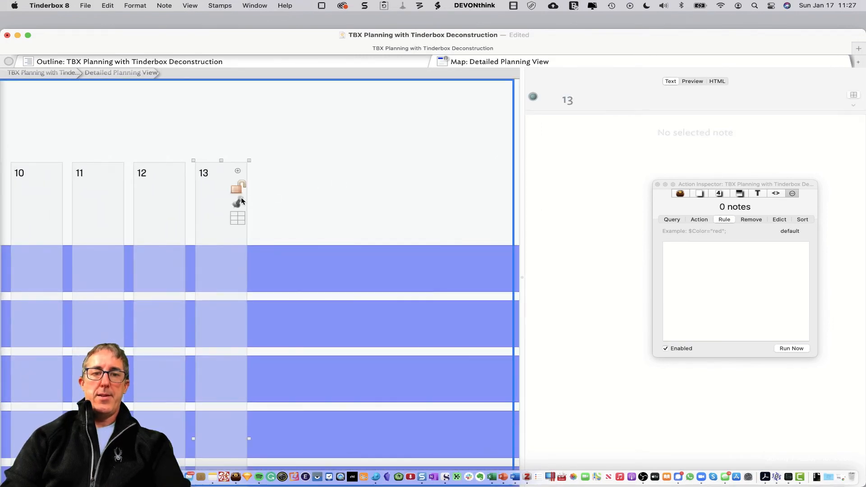
scroll(240, 197, "down", 4)
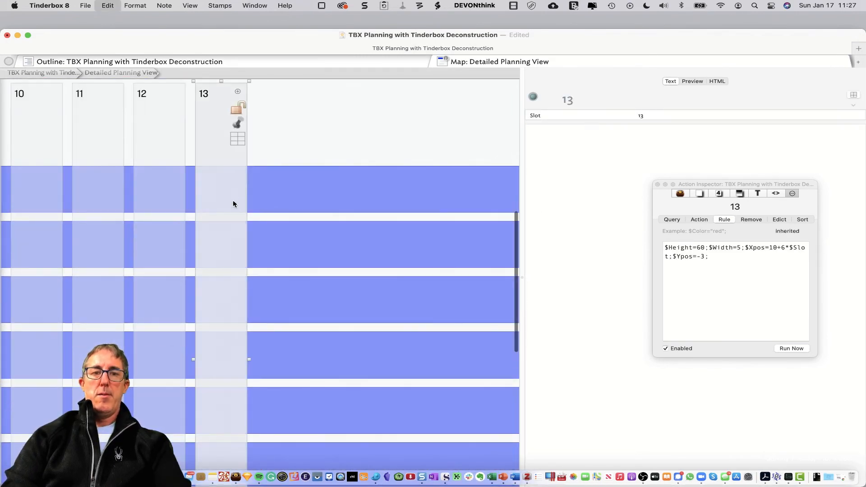
scroll(233, 200, "up", 4)
left_click(580, 100)
key("BackSpace")
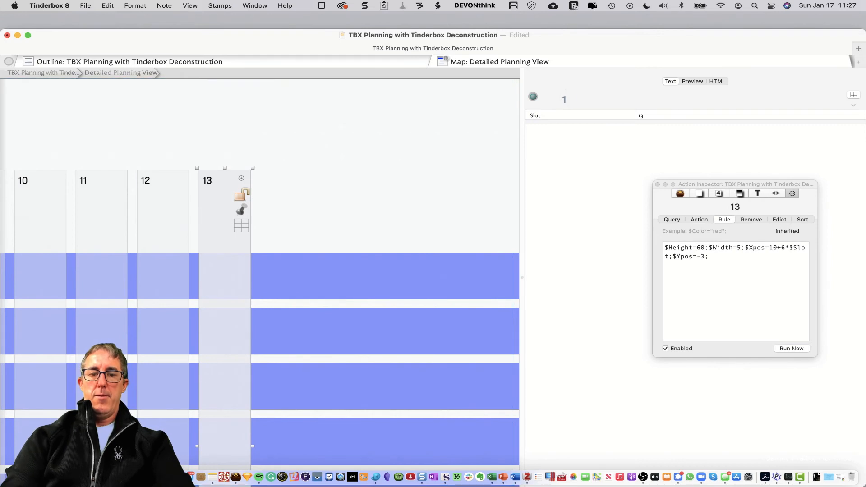
type("4")
left_click(655, 118)
left_click(437, 107)
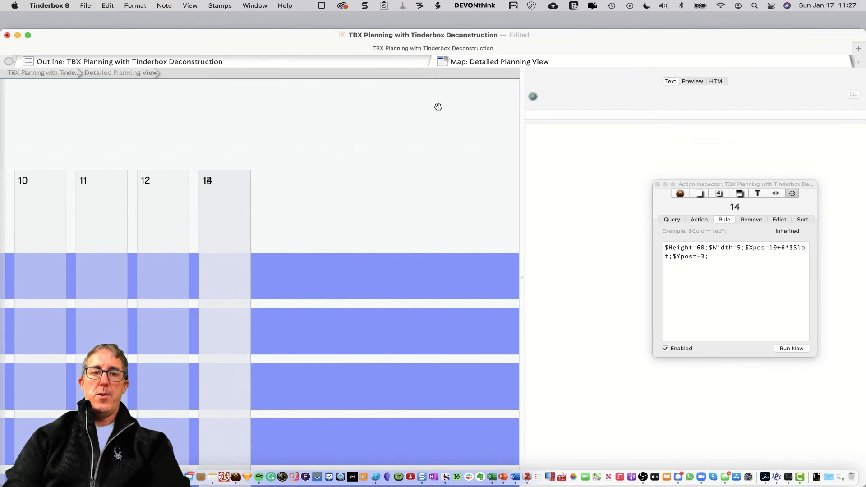
Retitle the other column 13 note as 15 with Slot value 15.
left_click(237, 203)
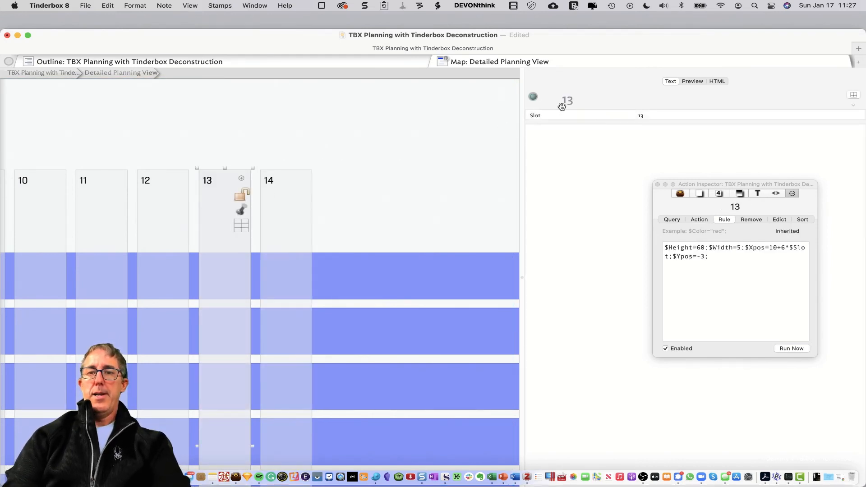
key("BackSpace")
type("5")
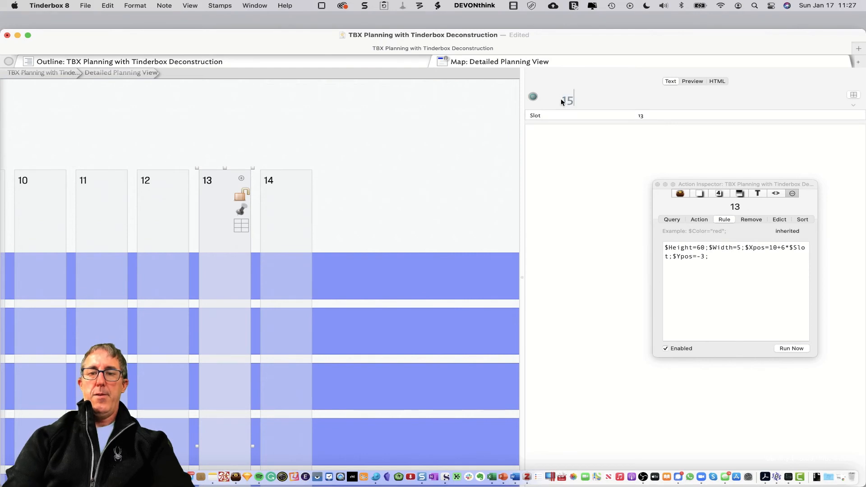
left_click(648, 116)
left_click(649, 116)
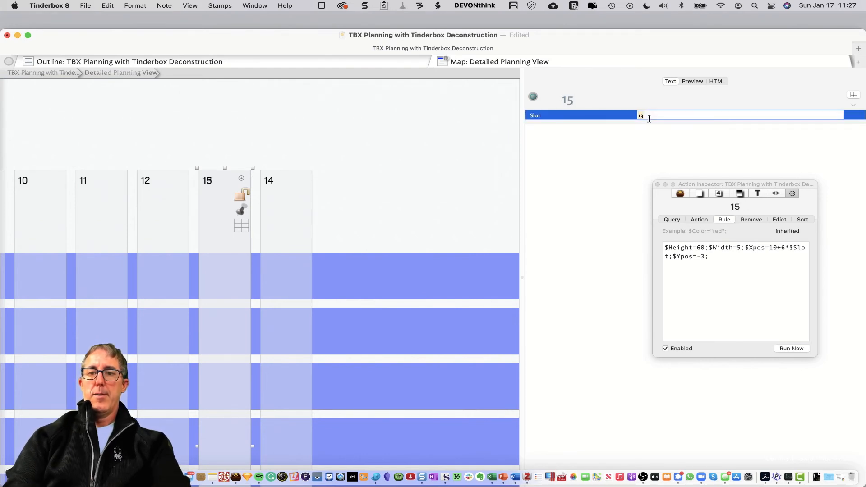
type("15")
key("Return")
left_click(433, 187)
Zoom the map out twice to show the Venue rows and numbered columns.
scroll(221, 250, "down", 3)
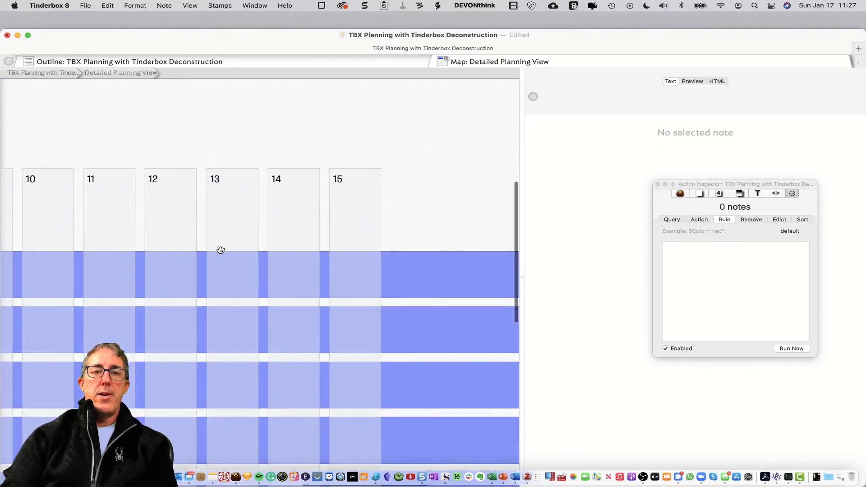
scroll(221, 250, "left", 14)
scroll(221, 249, "down", 2)
scroll(220, 250, "left", 3)
key("super+minus")
key("super+minus")
key("super+minus")
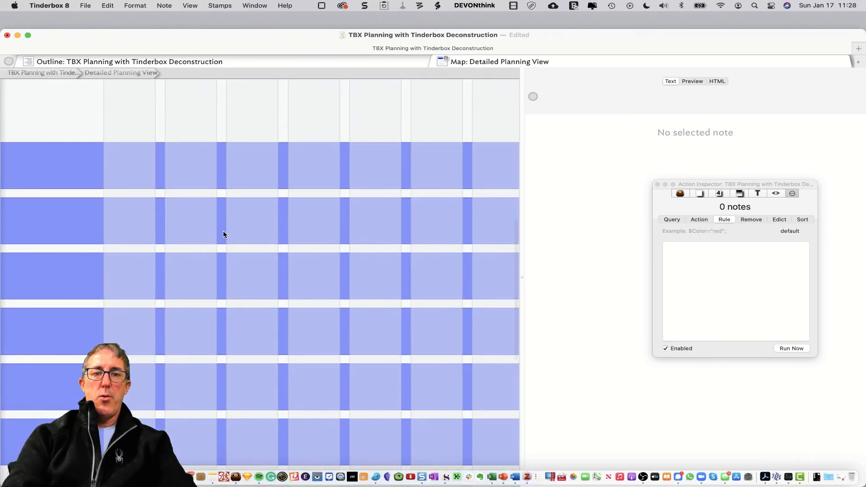
key("super+minus")
key("super+minus")
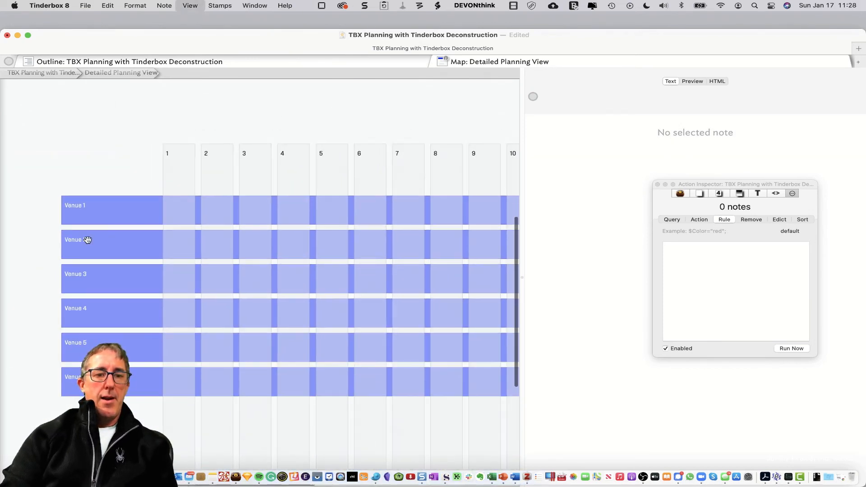
scroll(358, 182, "right", 3)
scroll(357, 179, "right", 5)
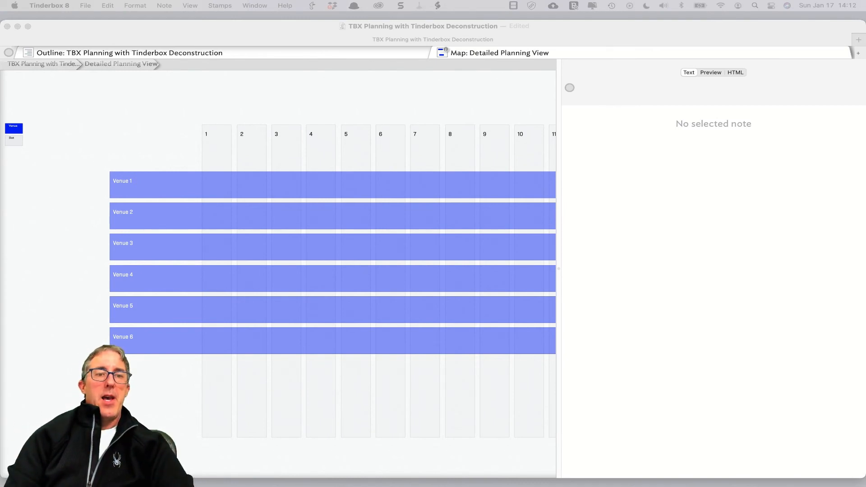
Add OnAdd to the Slot adornment's displayed key attributes.
left_click(20, 139)
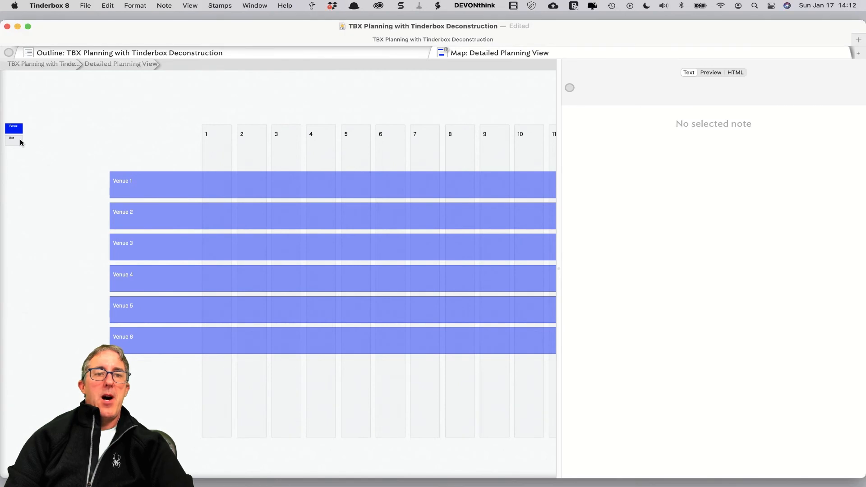
left_click(20, 140)
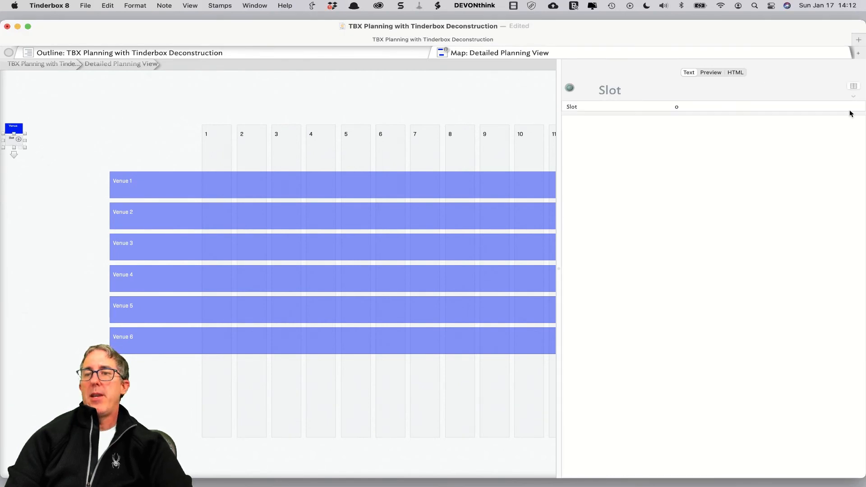
left_click(853, 86)
type("Oan")
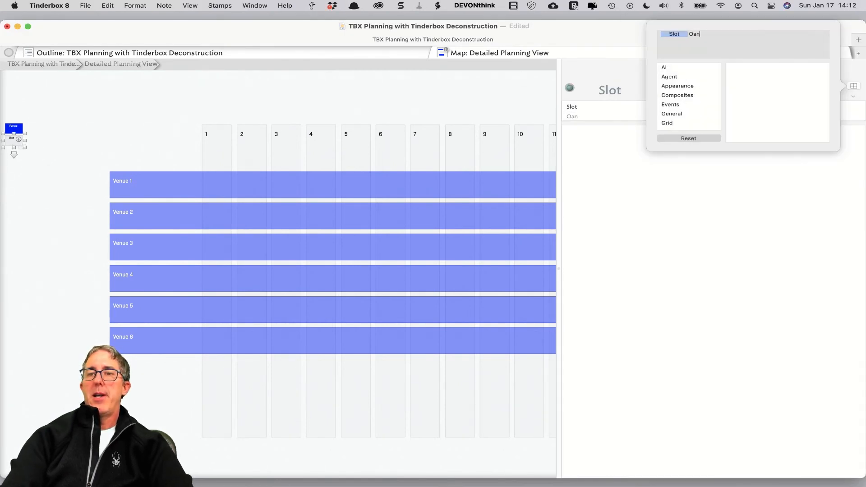
key("Return")
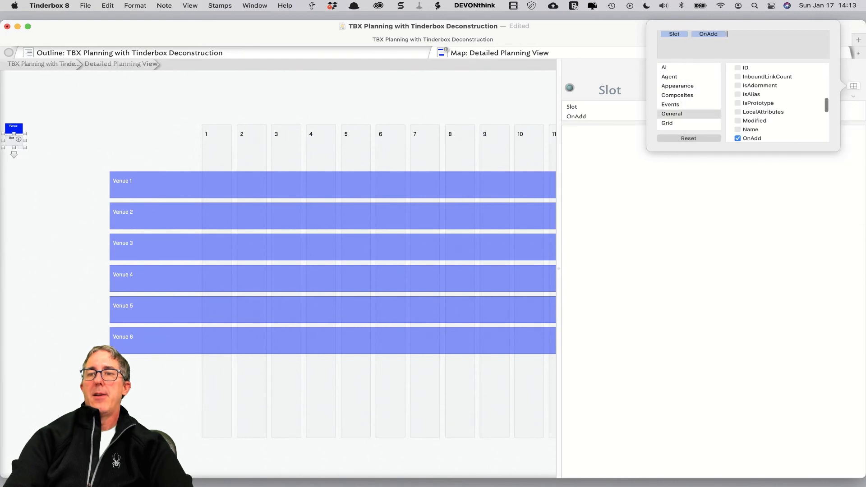
left_click(735, 148)
Set the Slot adornment's OnAdd value to $Slot=$Slot(adornment);.
left_click(676, 117)
type("adornment")
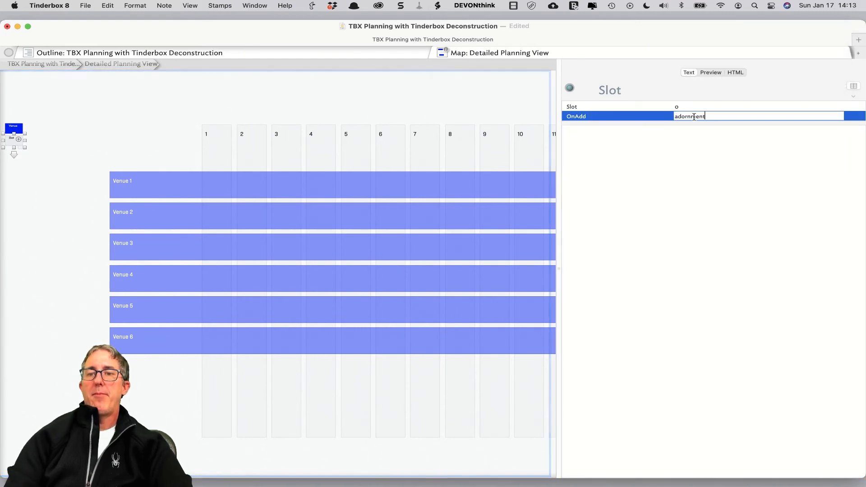
key("super+a")
key("BackSpace")
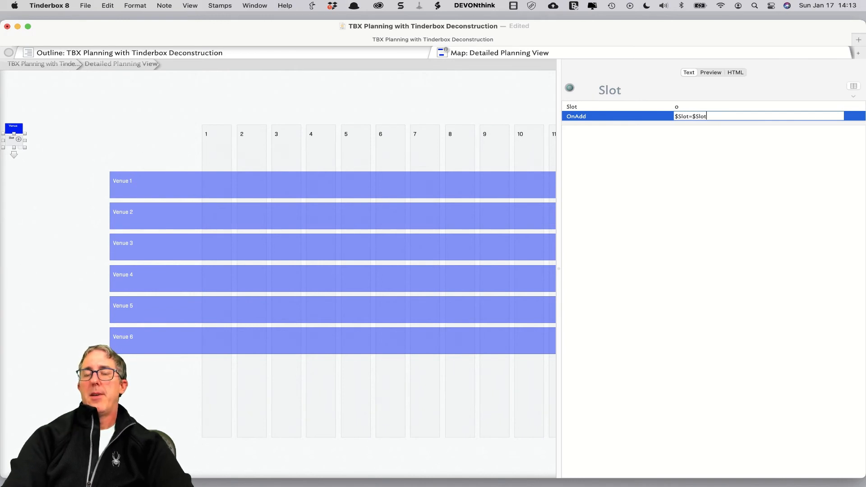
type("adornment);")
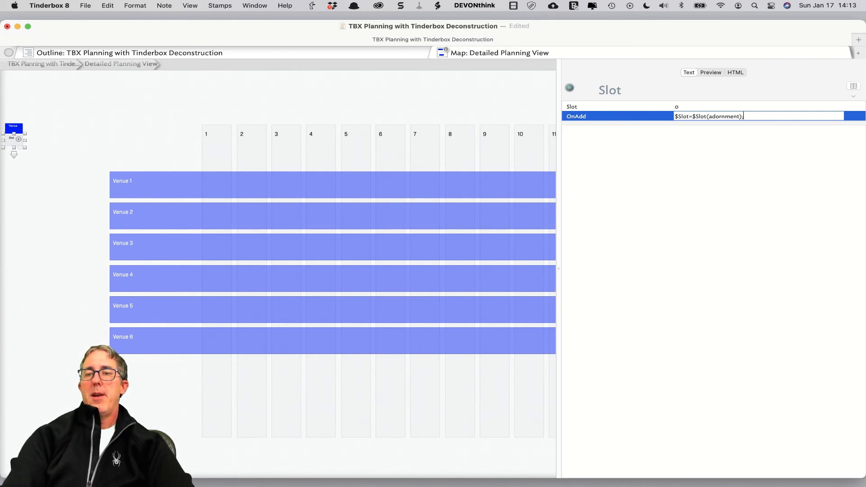
key("Return")
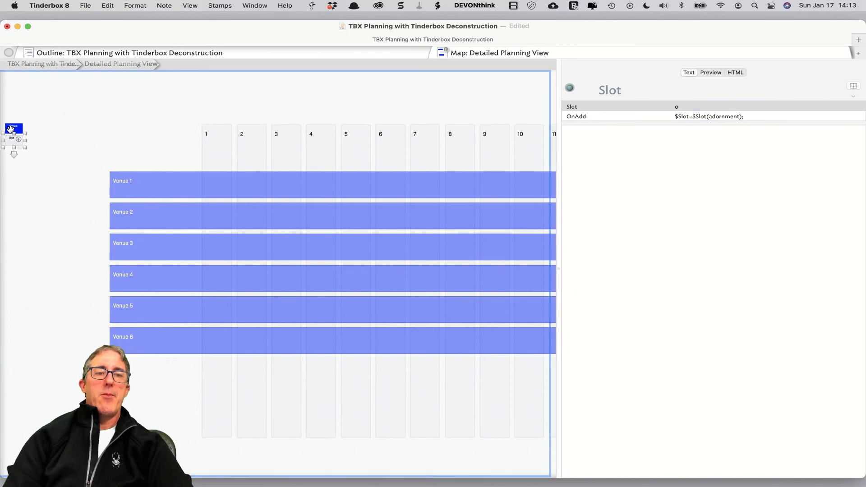
Select and then deselect the Venue adornment, and zoom the map back in.
left_click(10, 129)
left_click(50, 118)
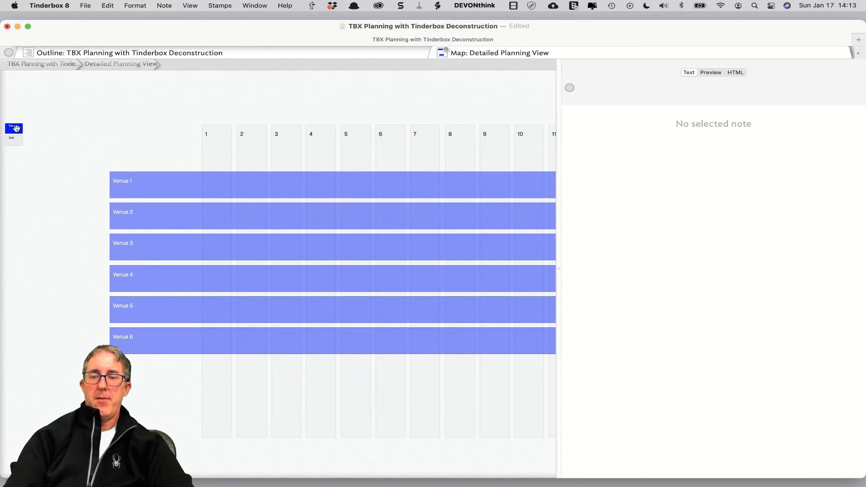
key("super+equal")
key("super+equal")
Select the Venue adornment and add OnAdd to its displayed key attributes.
scroll(23, 134, "left", 6)
scroll(23, 133, "up", 2)
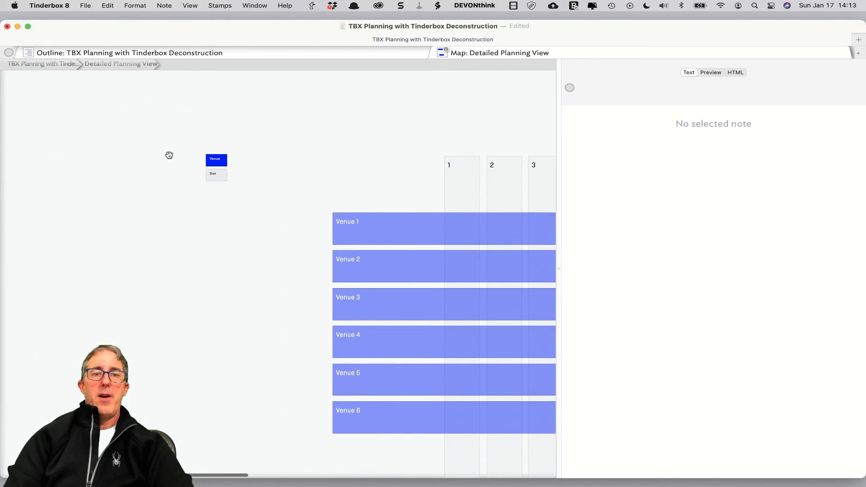
left_click(215, 162)
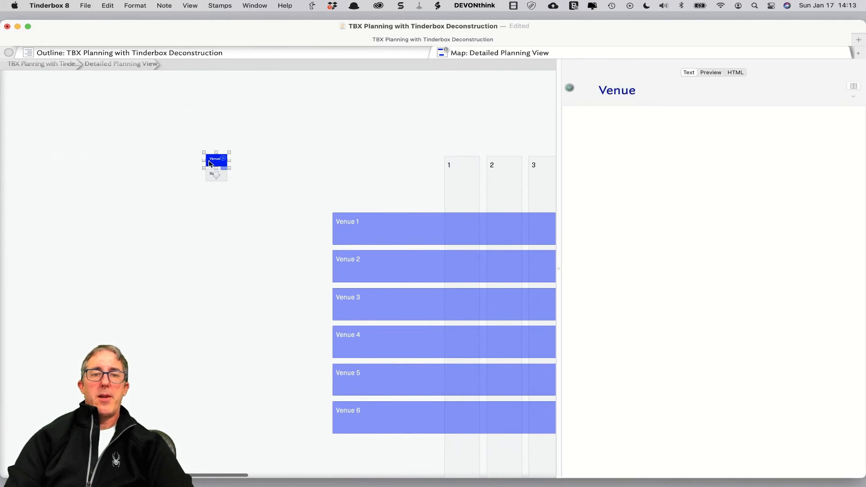
left_click(852, 86)
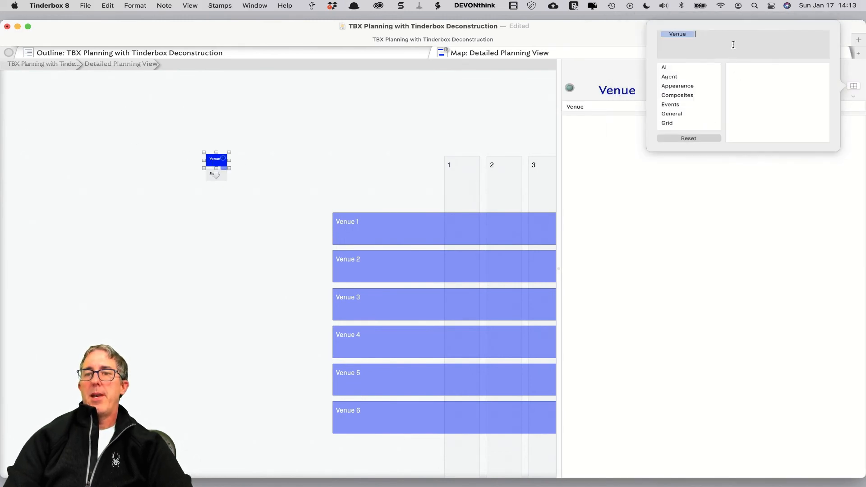
type("OnAdd")
key("Return")
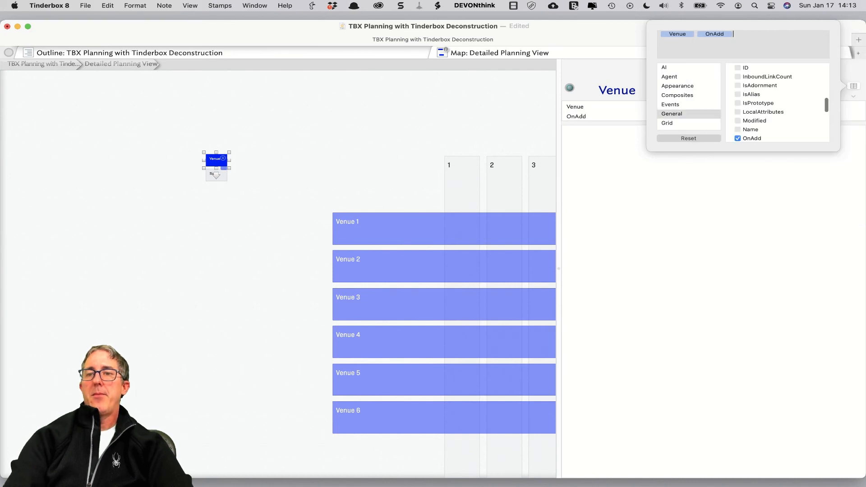
left_click(724, 184)
Enter $Venue=$Venue(adornment); as the Venue adornment's OnAdd value.
left_click(697, 112)
left_click(698, 116)
type("adornment")
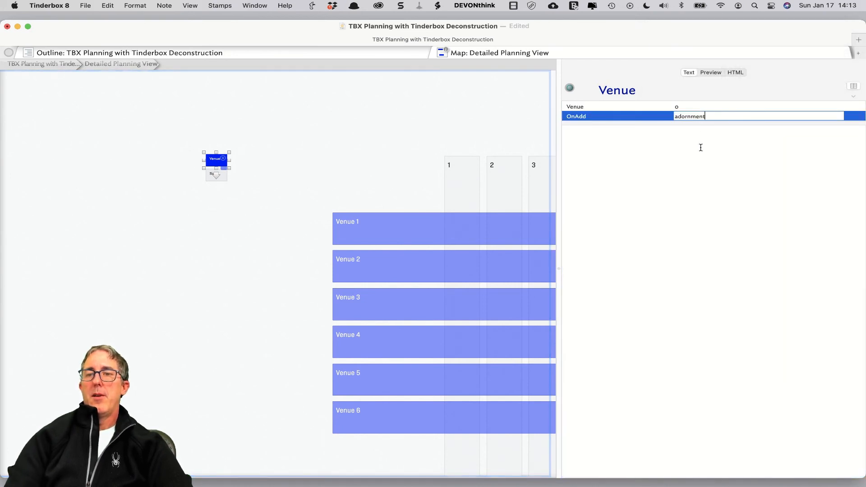
key("Return")
left_click(712, 118)
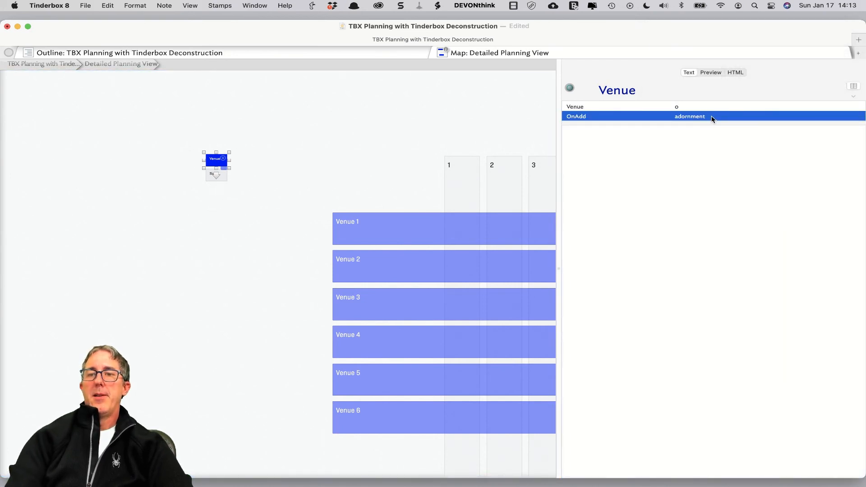
double_click(711, 118)
key("super+c")
key("BackSpace")
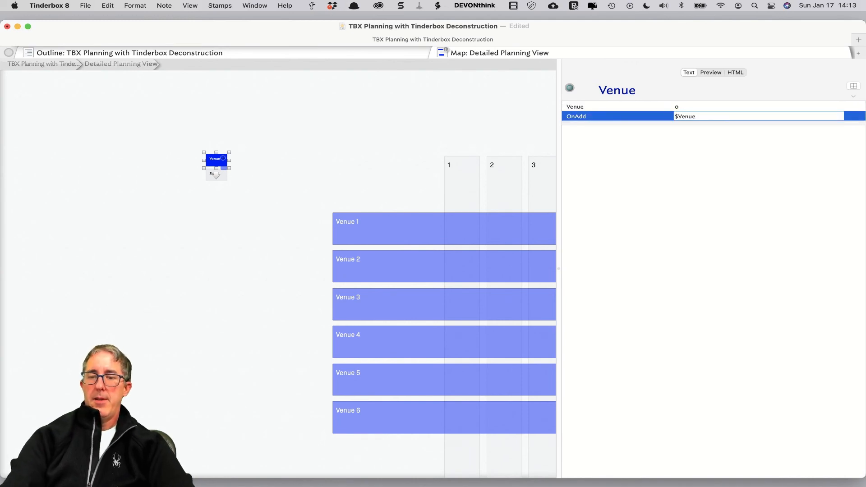
type("$Venue=$Venu")
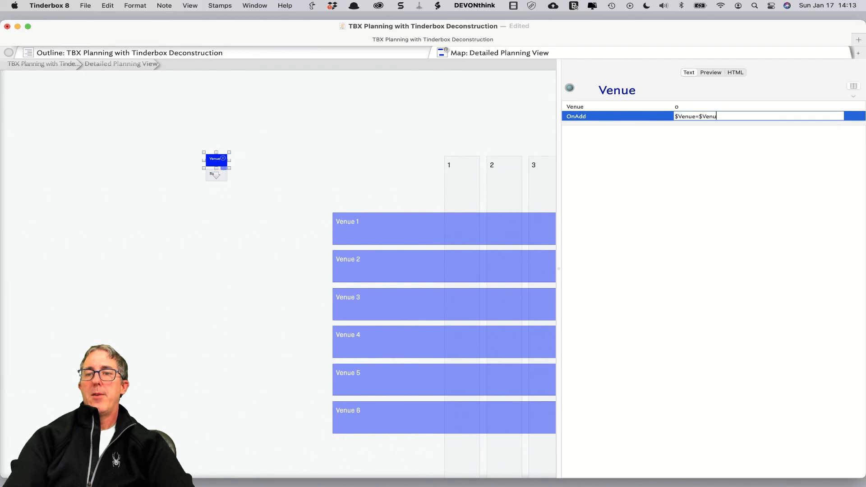
type("e(")
key("super+v")
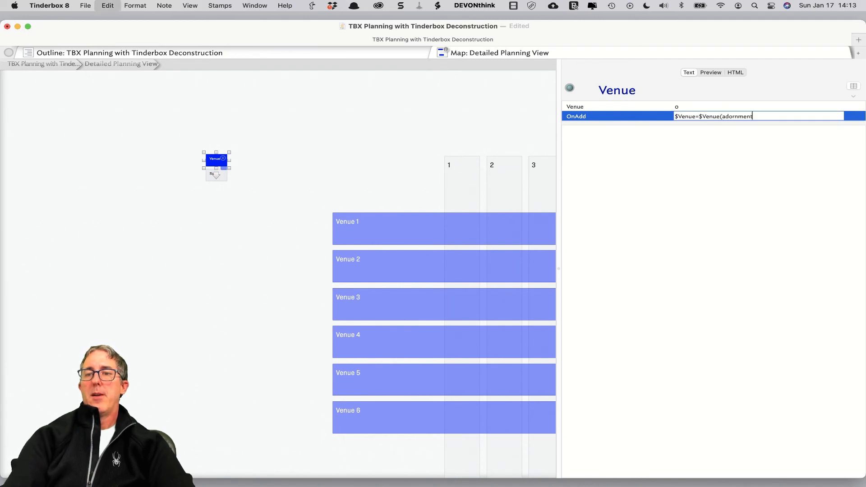
type(");")
key("Return")
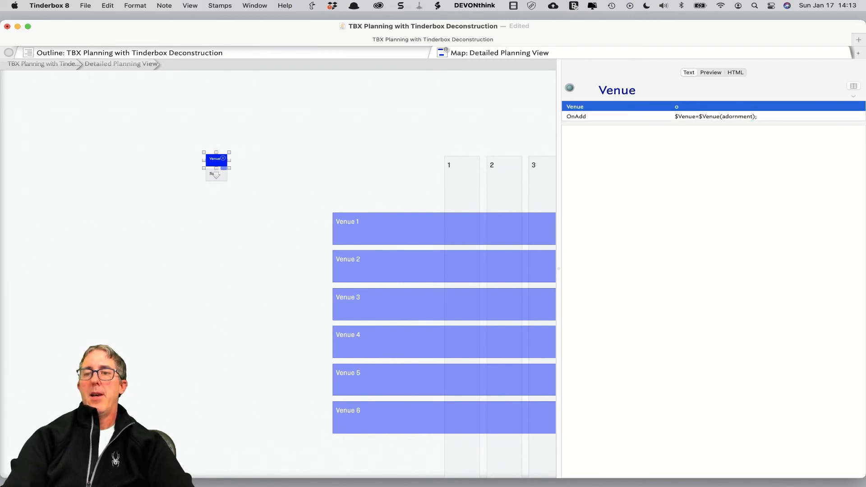
left_click(700, 205)
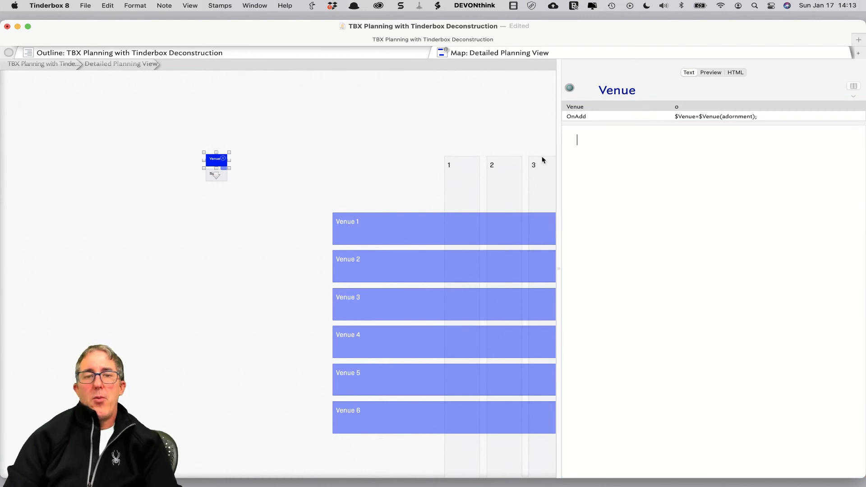
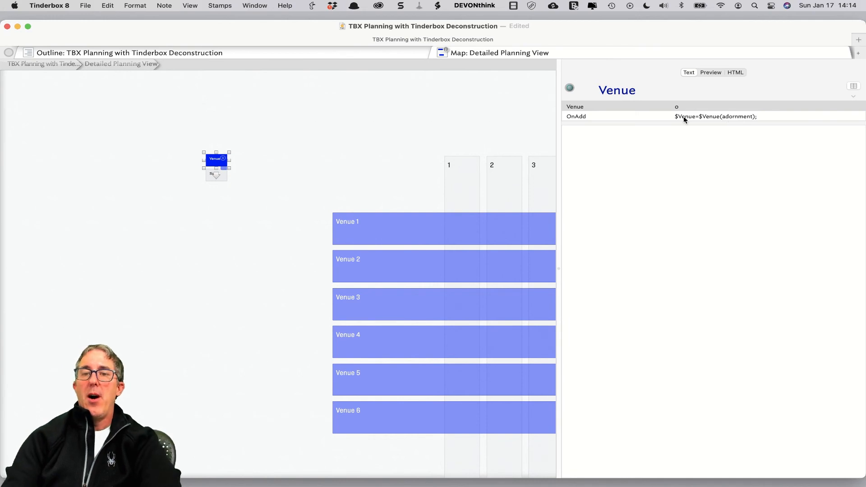
Create a new singer note on the map and give it the Singers prototype.
left_click(309, 174)
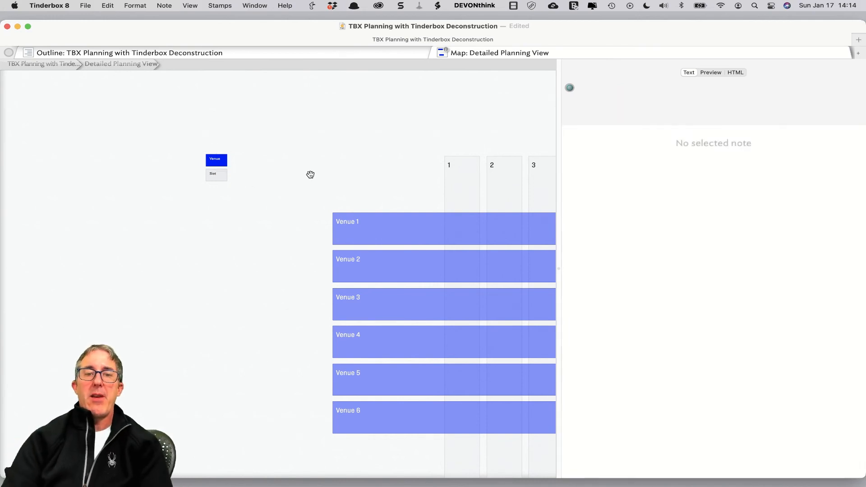
scroll(253, 160, "right", 3)
double_click(252, 138)
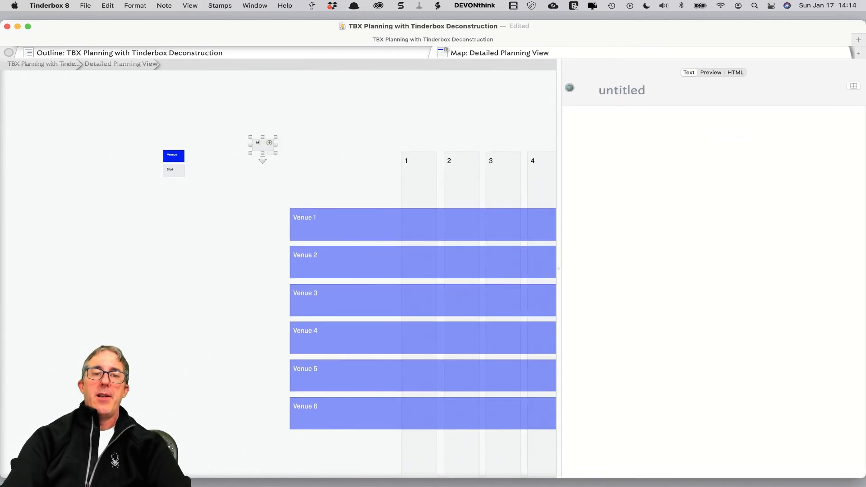
key("Return")
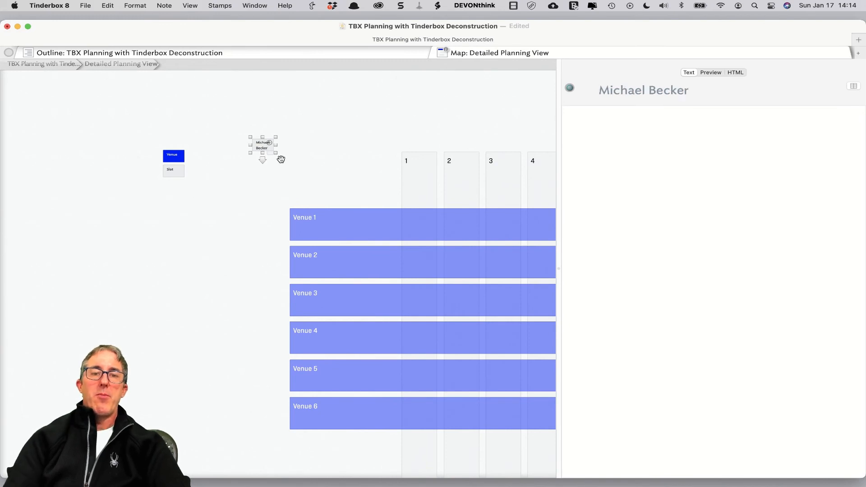
left_click(271, 154)
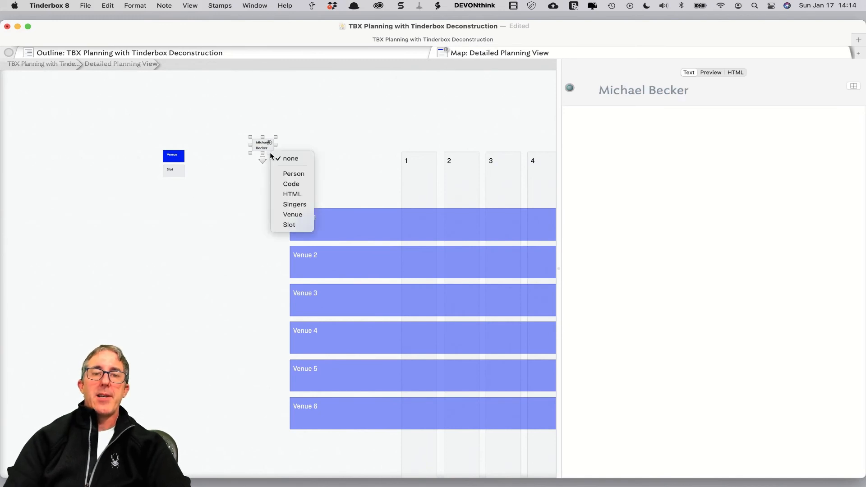
left_click(300, 207)
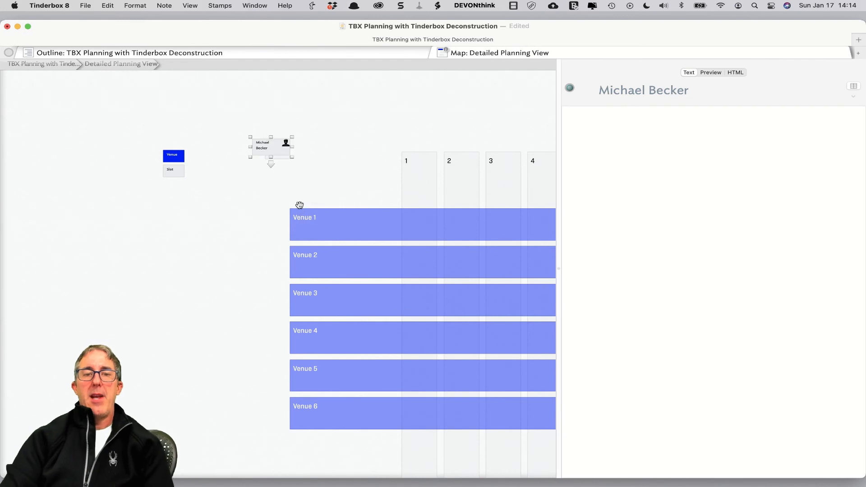
left_click_drag(270, 145, 314, 139)
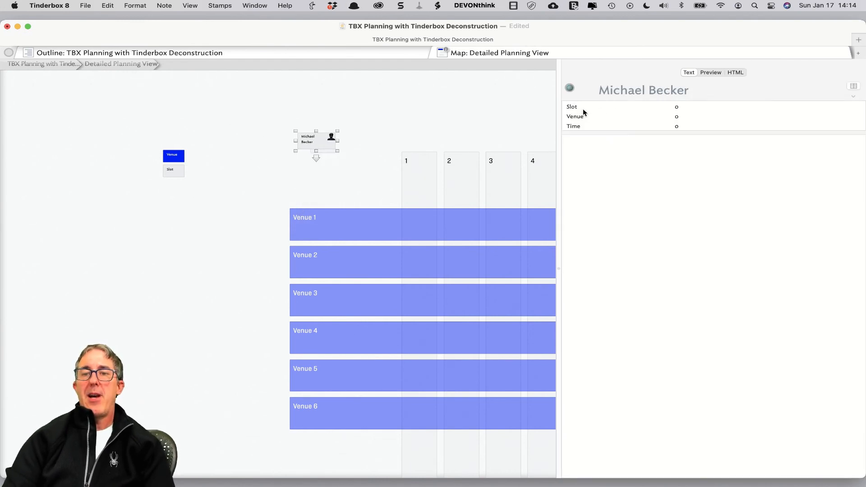
Place the singer note in Venue 2 at slot 3.
scroll(371, 170, "right", 4)
scroll(371, 170, "down", 1)
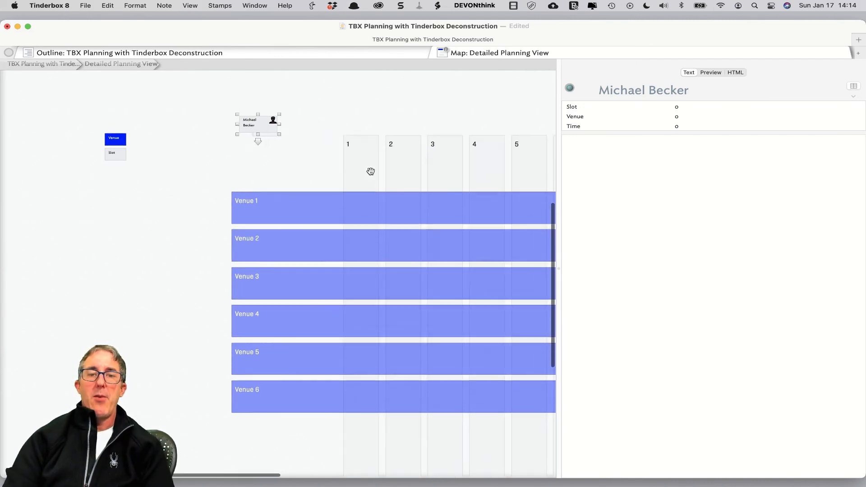
scroll(219, 163, "right", 4)
scroll(218, 163, "down", 1)
left_click_drag(135, 100, 312, 224)
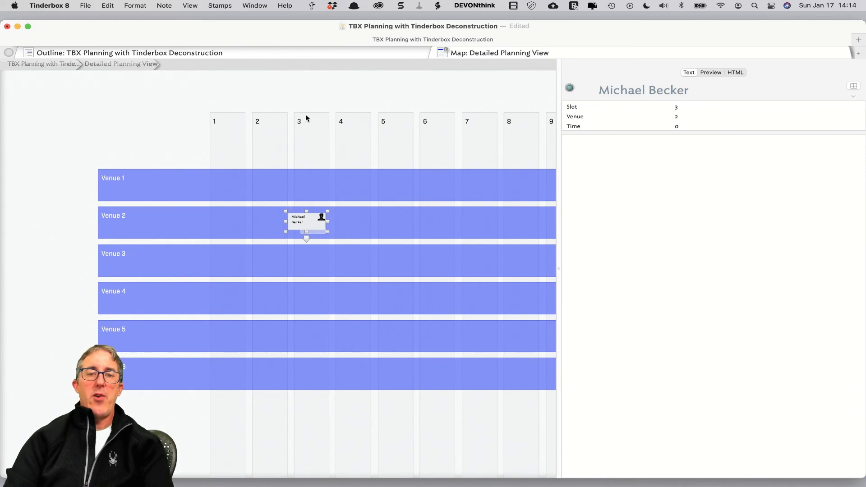
Duplicate the singer note and place the copy in Venue 3 at slot 6.
key("super+c")
key("super+v")
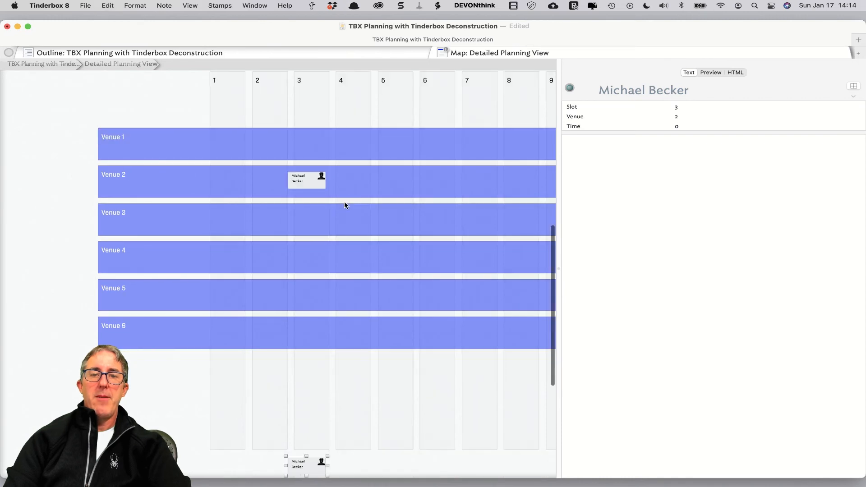
scroll(344, 201, "right", 3)
left_click_drag(189, 458, 318, 210)
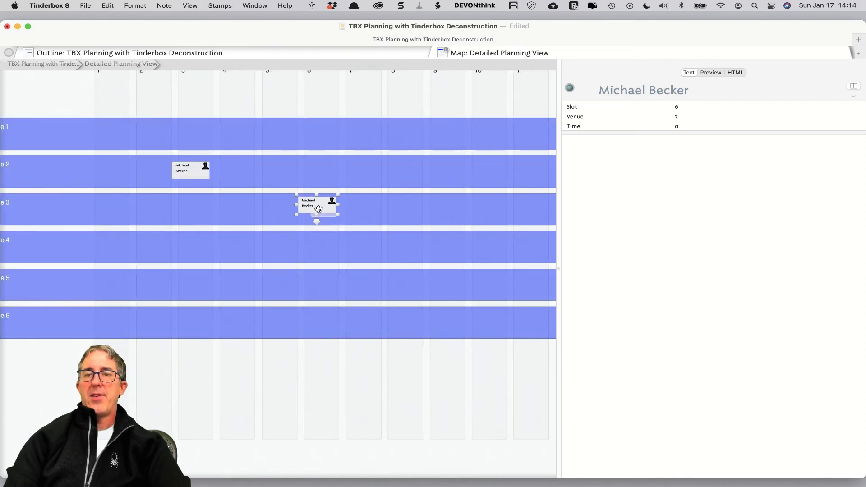
scroll(211, 174, "up", 3)
scroll(211, 174, "left", 2)
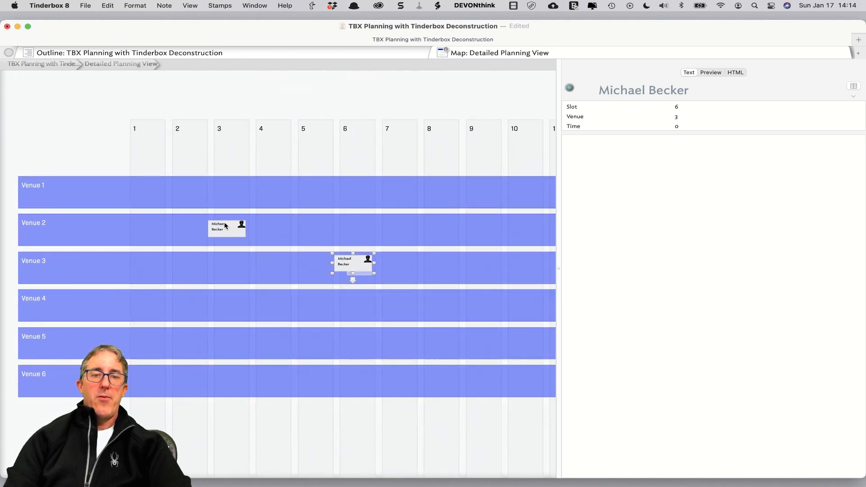
Select each of the two singer notes to check their Venue and Slot values.
left_click(226, 226)
left_click(356, 265)
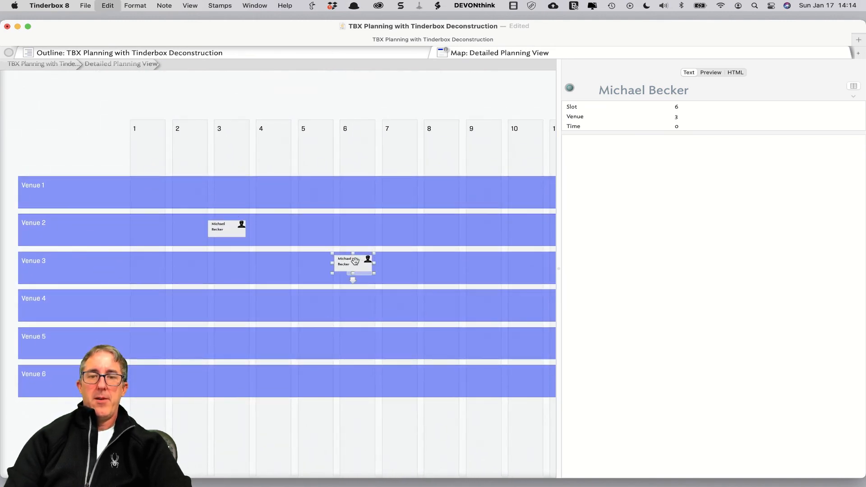
scroll(355, 309, "down", 5)
scroll(355, 312, "down", 1)
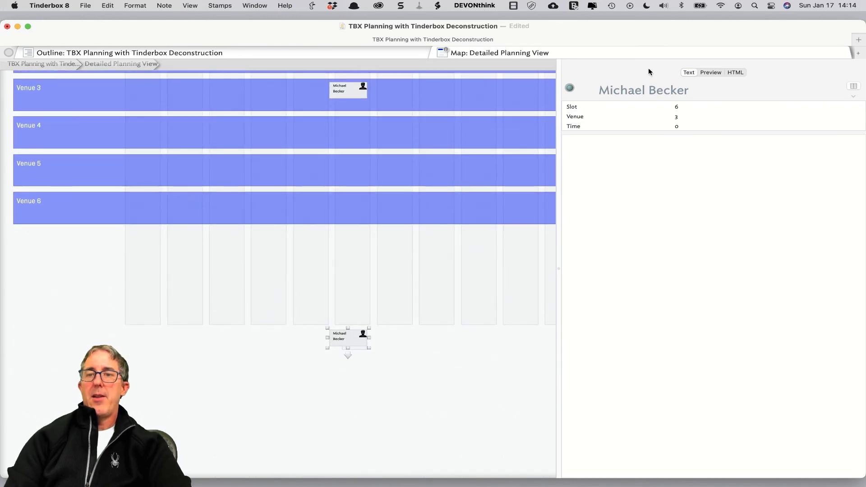
left_click_drag(690, 91, 556, 84)
Rename the pasted note to a different singer and place it in Venue 4 at slot 8.
type("Mark Bernsten")
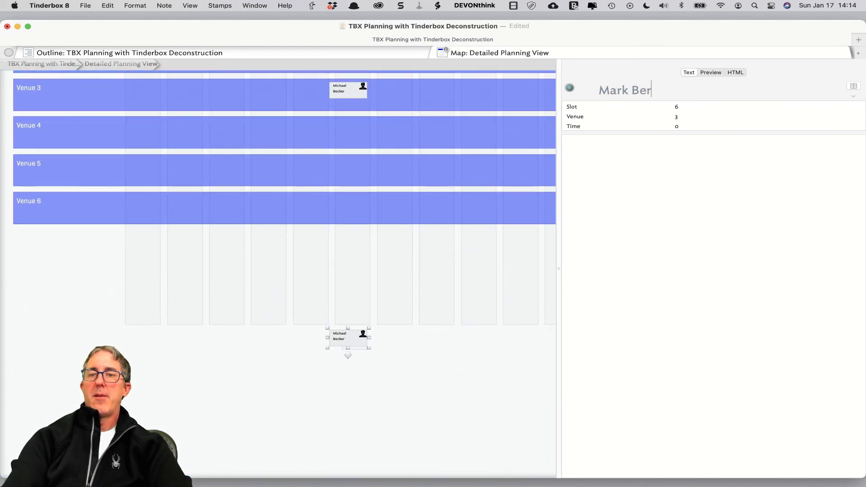
key("BackSpace")
key("BackSpace")
type("ein")
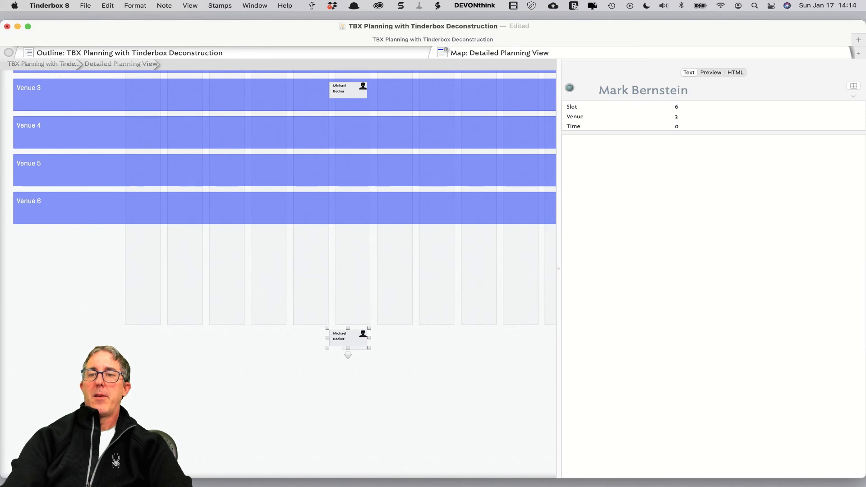
key("Return")
scroll(379, 334, "up", 2)
left_click_drag(368, 392, 449, 183)
scroll(455, 257, "up", 5)
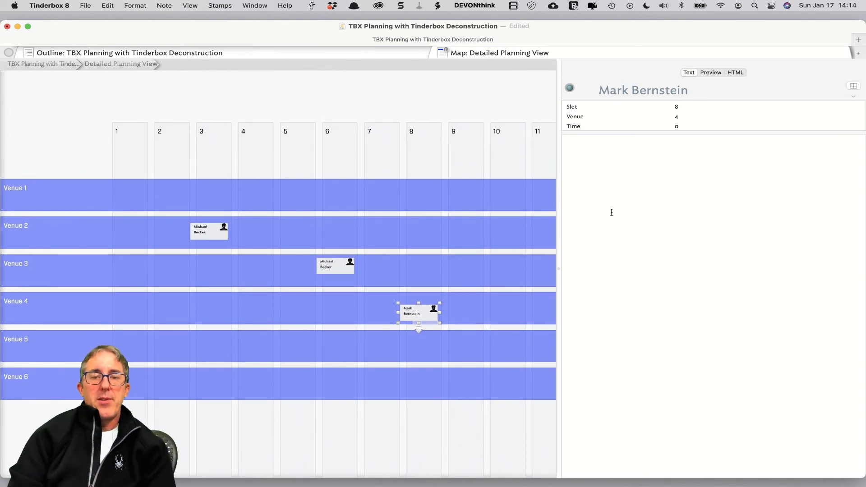
Move the Venue 3 singer note around the grid and back to slot 6.
left_click_drag(345, 264, 450, 209)
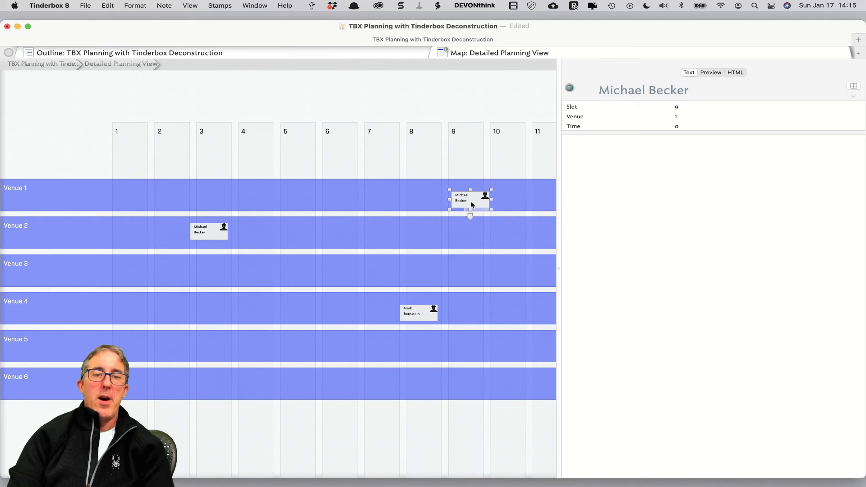
left_click_drag(471, 204, 212, 310)
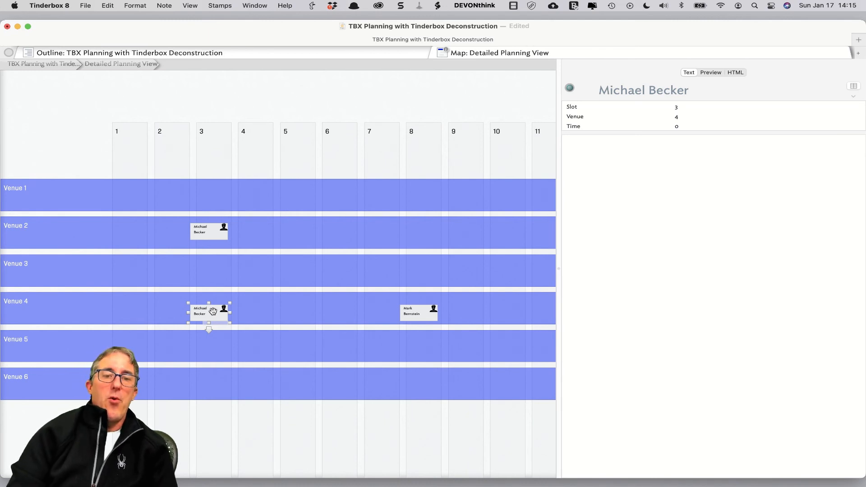
left_click_drag(213, 311, 340, 266)
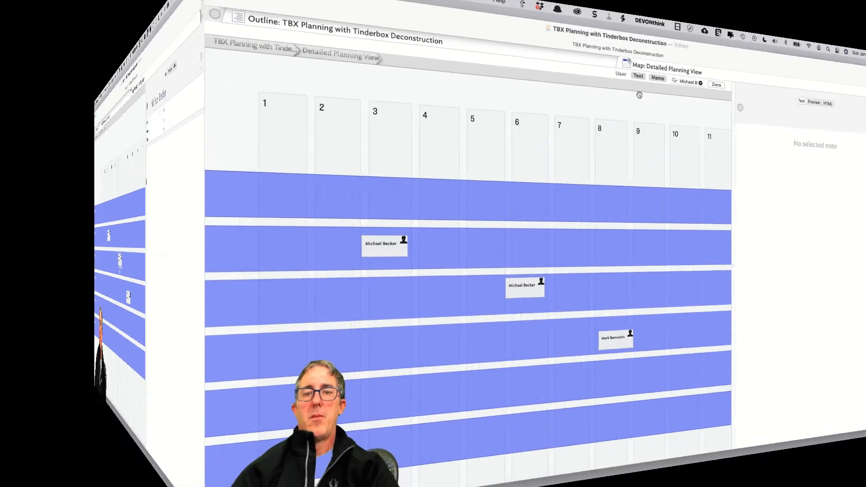
Create a new agent on an empty part of the map.
scroll(388, 211, "right", 15)
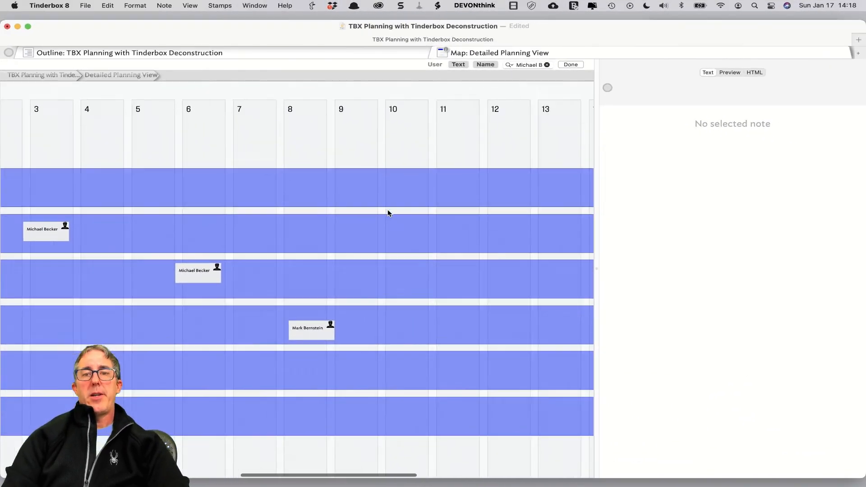
scroll(388, 213, "up", 1)
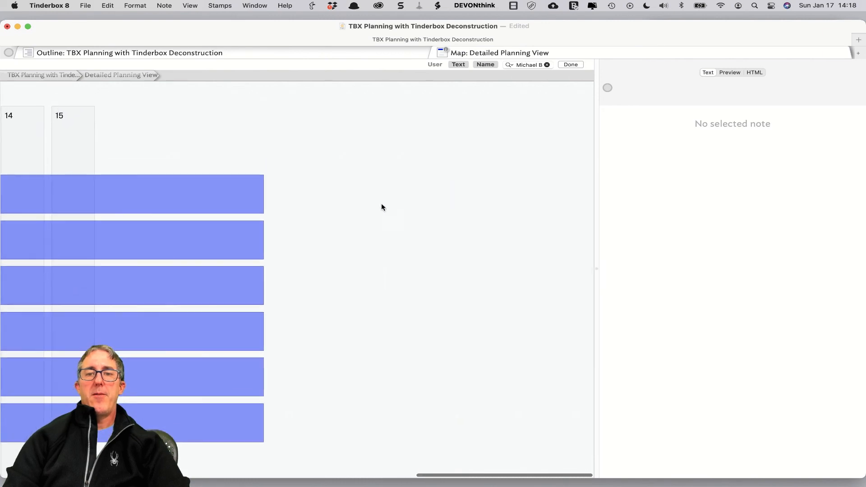
right_click(390, 181)
left_click(420, 212)
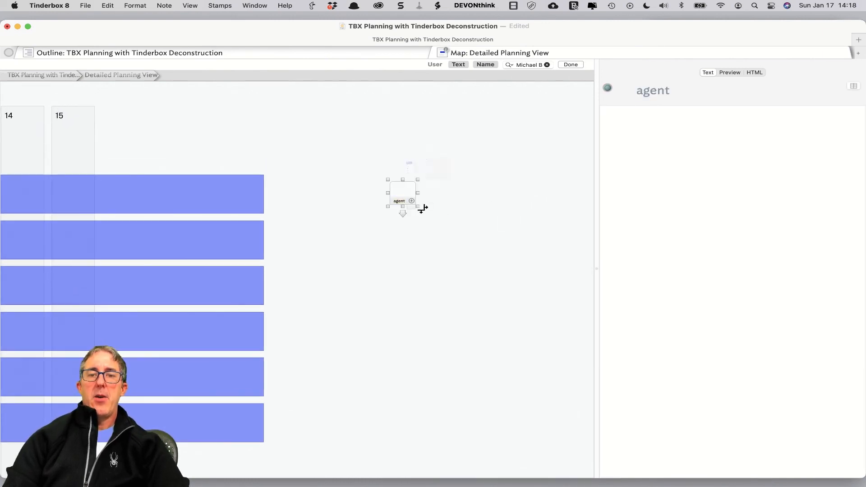
Write the agent query $Prototype=="Singers";$Name.icontains() with the singer's surname.
left_click(422, 146)
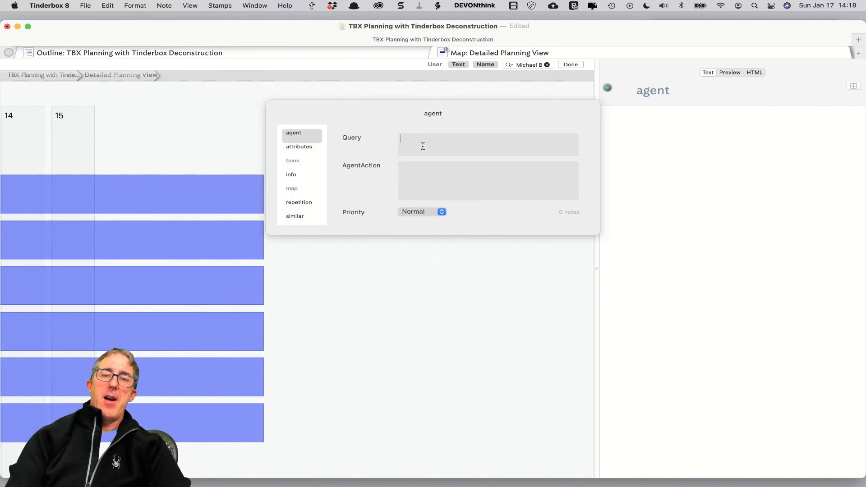
type("$Pro")
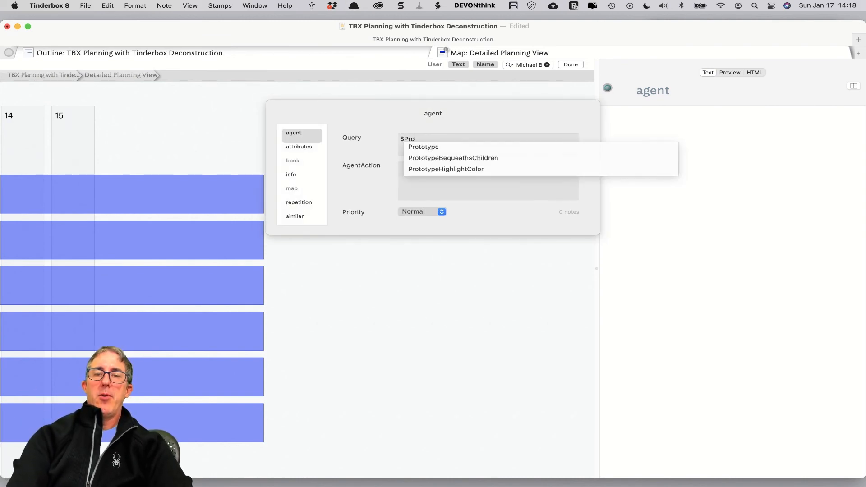
left_click(423, 147)
type("==\"")
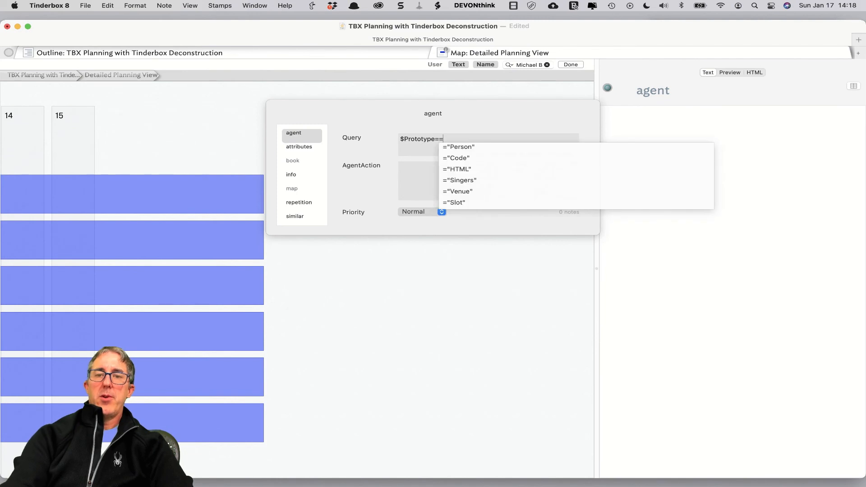
key("Down")
key("Down")
key("Down")
key("Down")
key("Return")
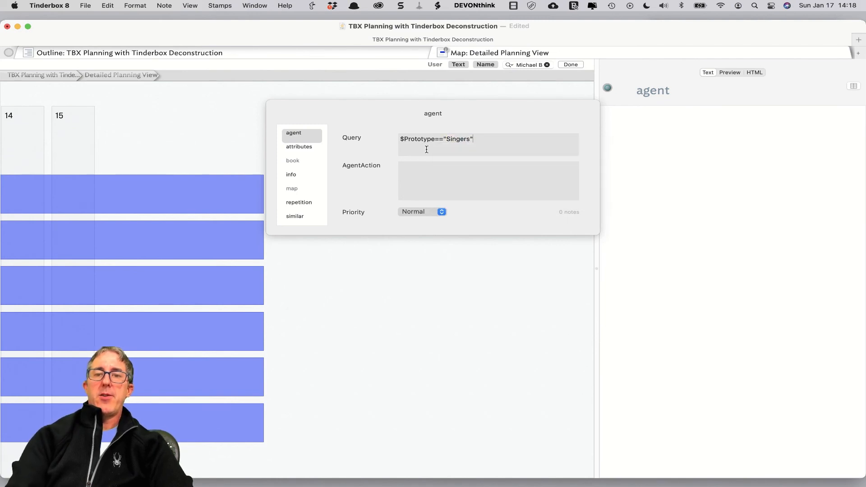
type(";$")
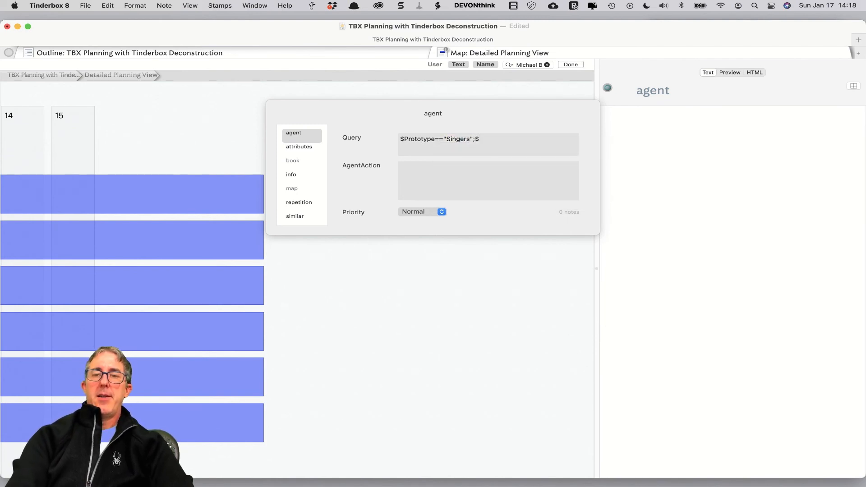
type("Name.icont")
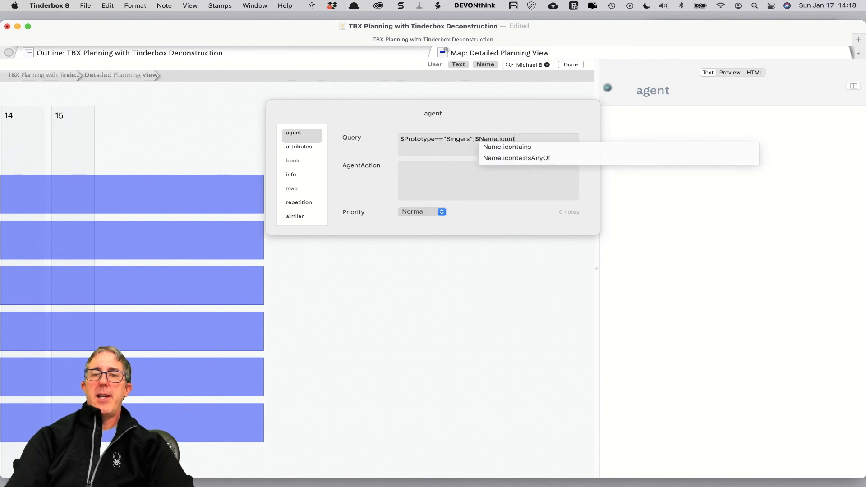
key("Down")
key("Return")
type("(\"B")
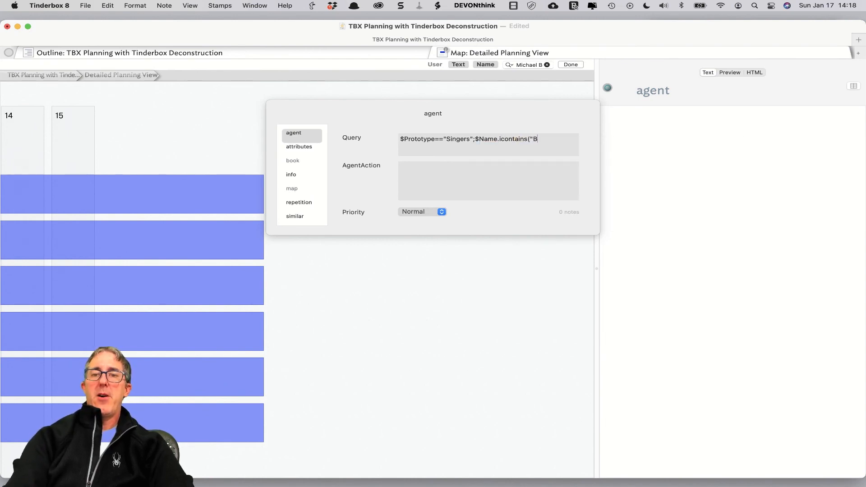
type("ecker\")")
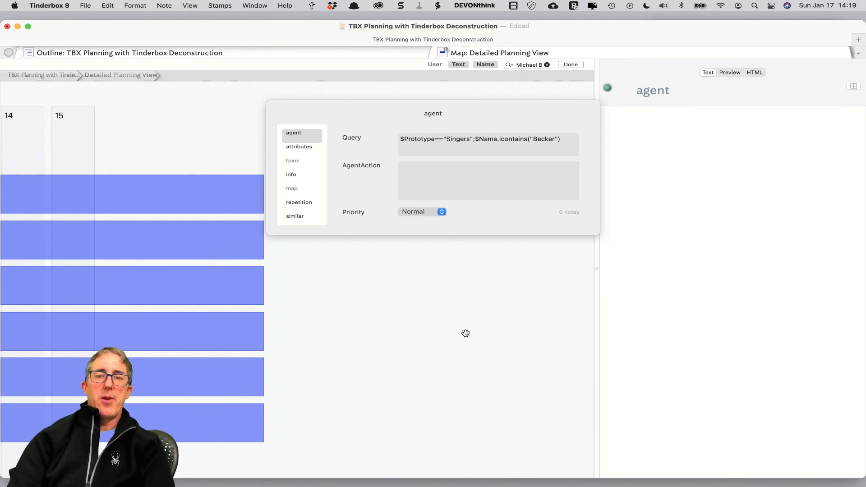
Enlarge the agent and inspect the singer notes it collects.
scroll(465, 333, "up", 5)
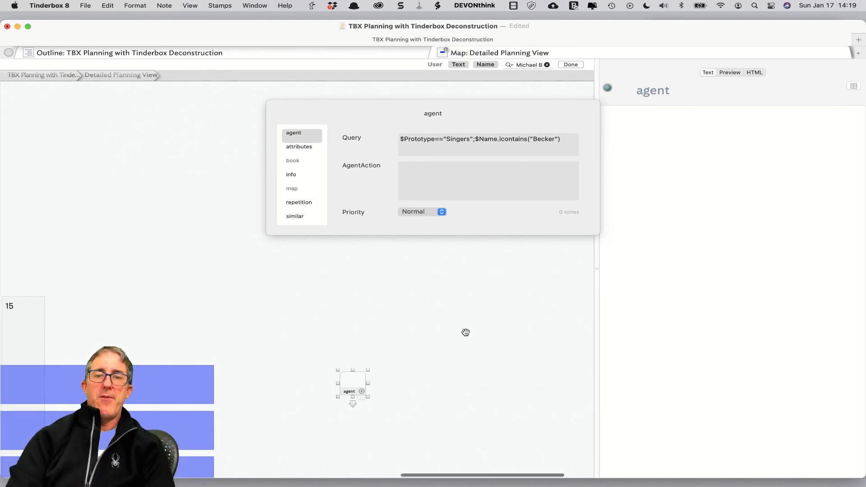
left_click(705, 192)
scroll(396, 384, "down", 4)
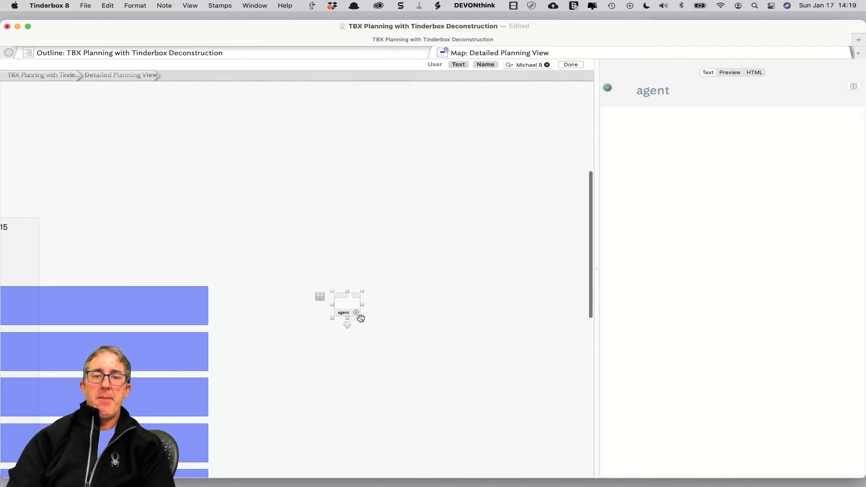
left_click_drag(361, 317, 448, 360)
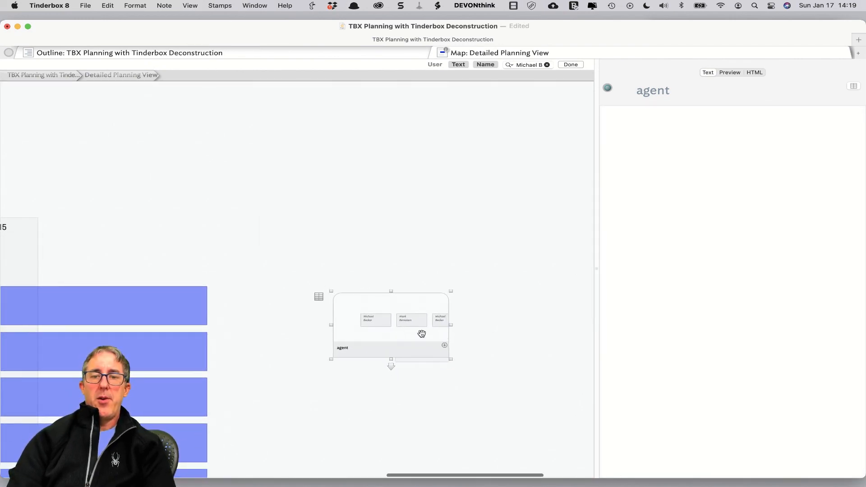
scroll(421, 332, "down", 2)
left_click(423, 282)
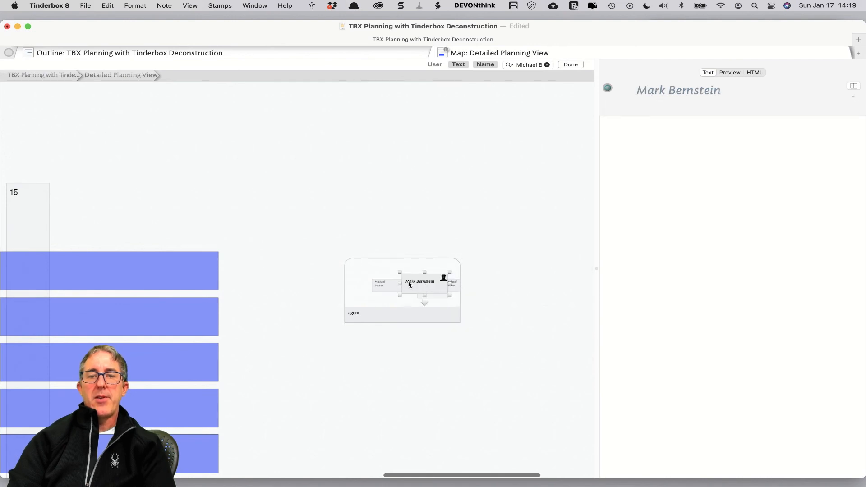
left_click_drag(428, 285, 415, 268)
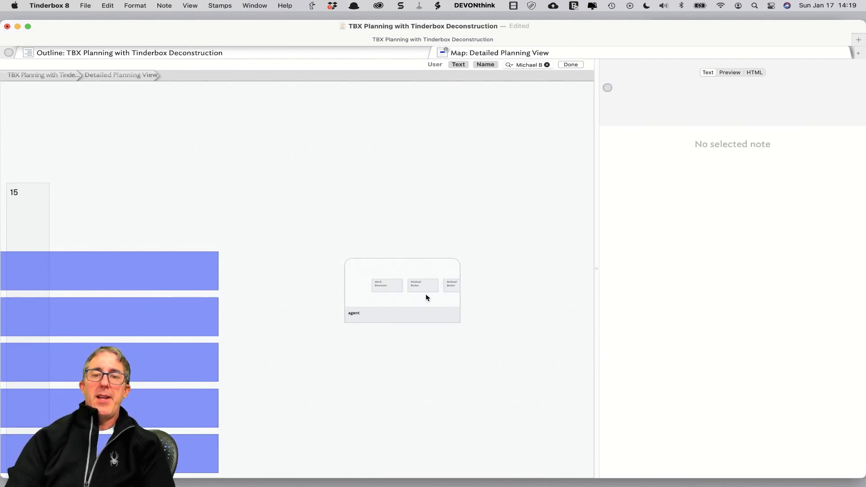
Assign the Code prototype to the agent.
left_click(400, 309)
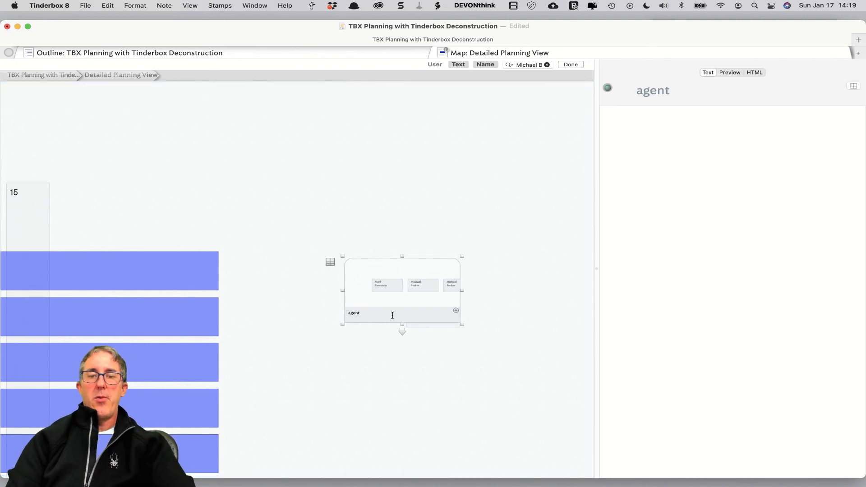
left_click(434, 323)
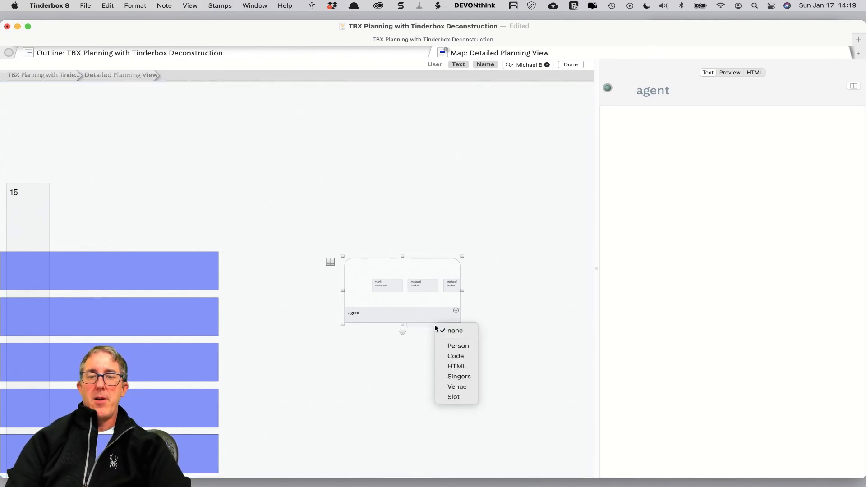
left_click(456, 356)
Add AgentQuery as a displayed key attribute of the agent.
left_click(853, 85)
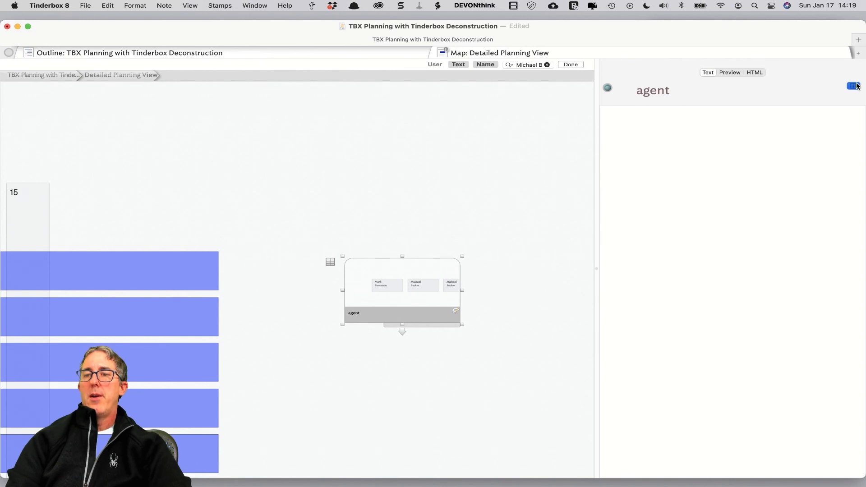
type("Q")
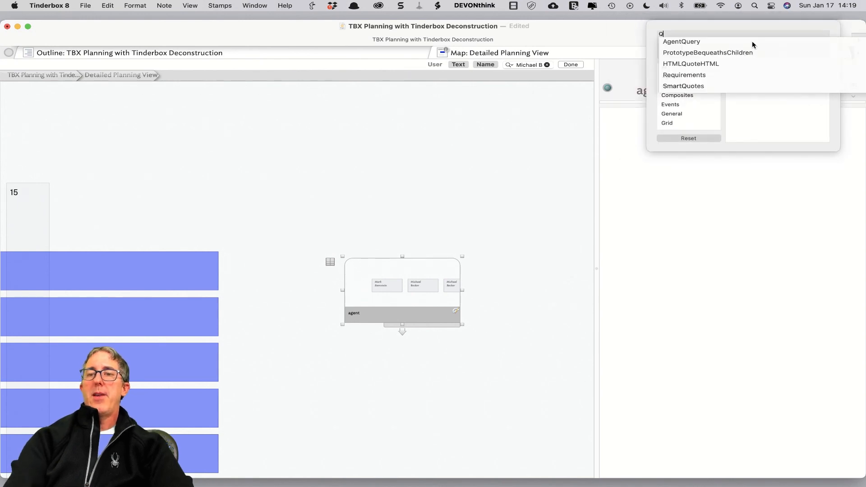
left_click(730, 42)
left_click(696, 190)
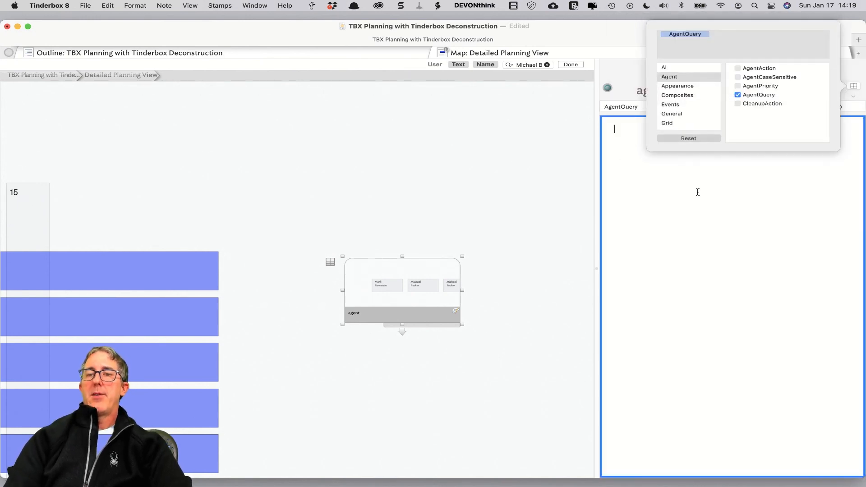
left_click_drag(595, 175, 522, 176)
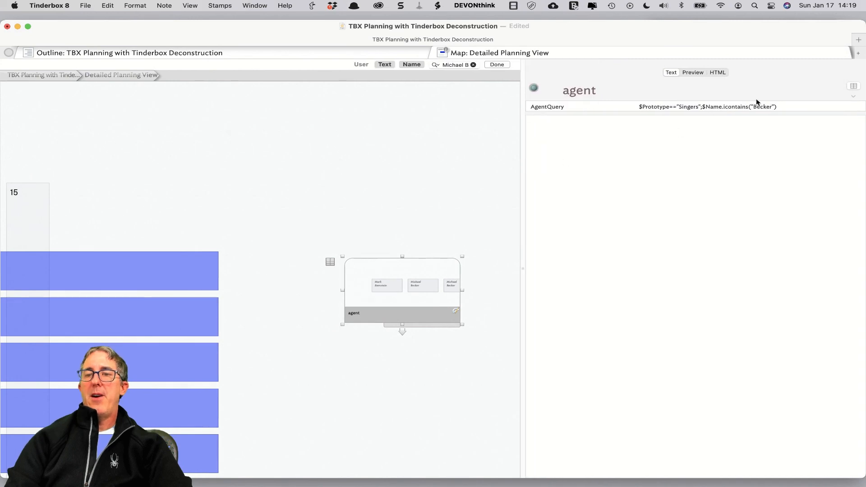
Replace the semicolon between the query's two conditions with &.
left_click(671, 110)
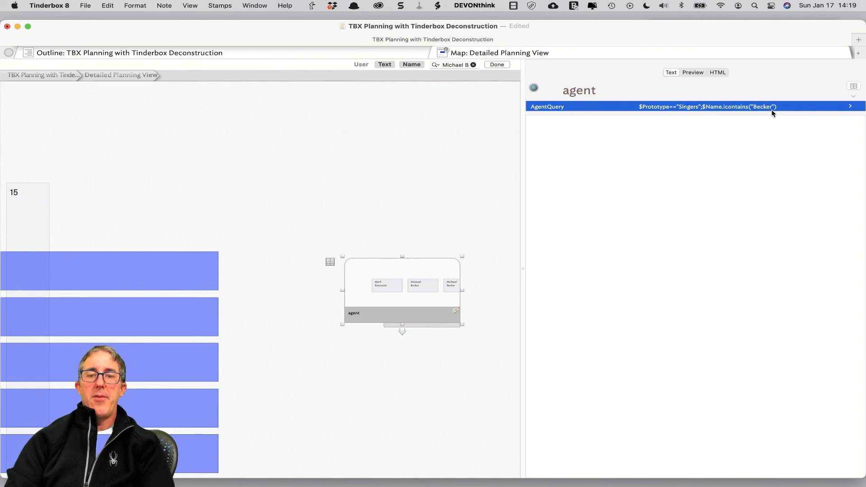
left_click(720, 107)
left_click(703, 106)
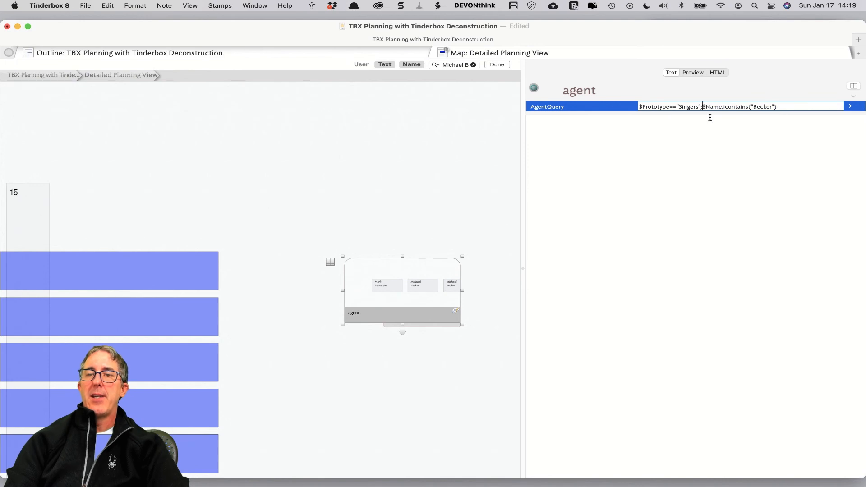
key("BackSpace")
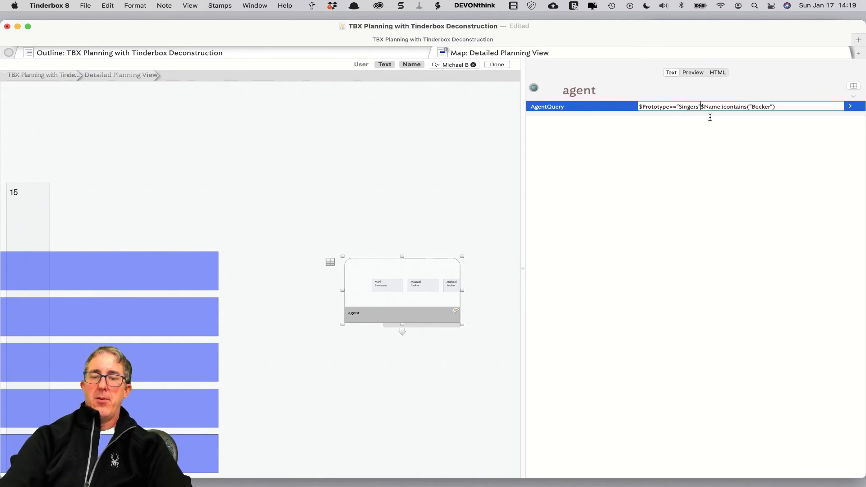
type("&")
left_click(703, 164)
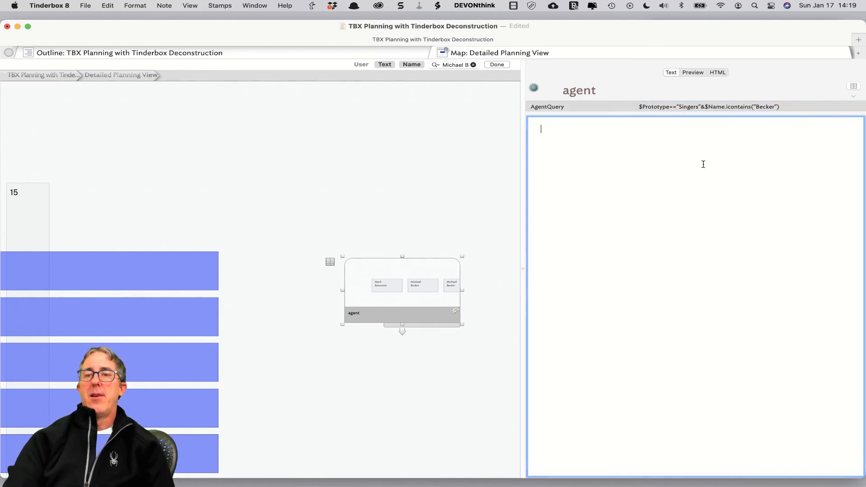
Collapse the agent to its title and zoom in on the container.
left_click(415, 230)
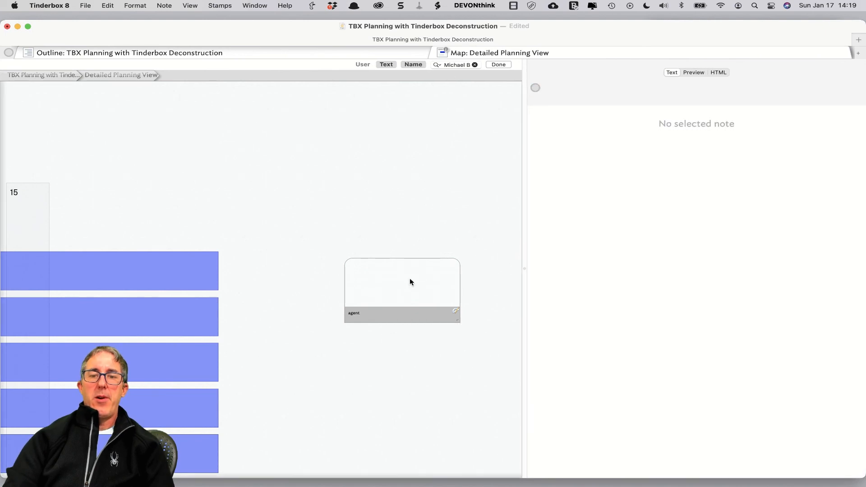
left_click(410, 284)
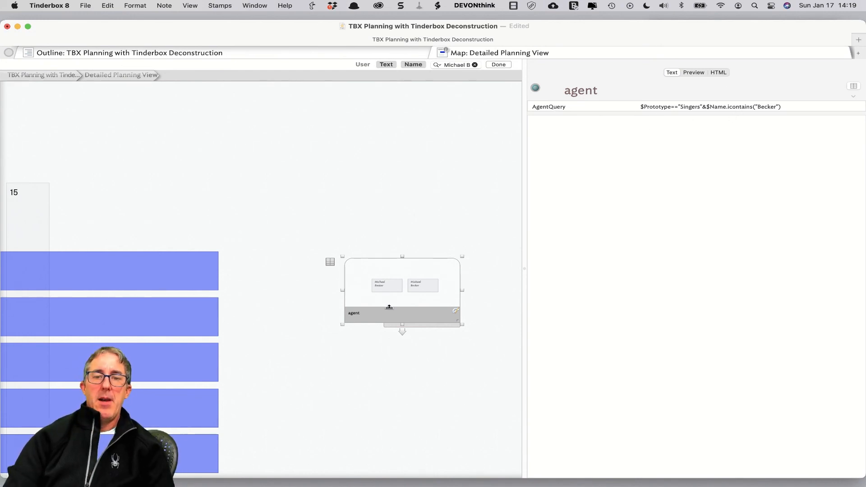
left_click_drag(387, 304, 388, 260)
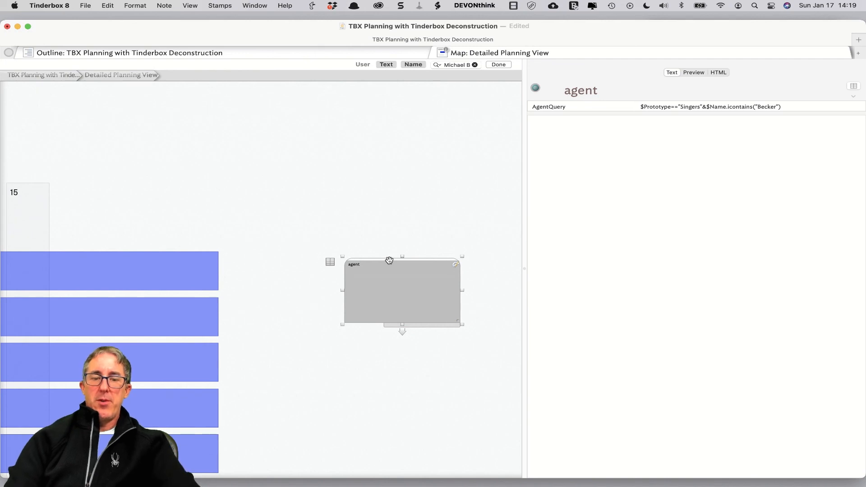
key("super+equal")
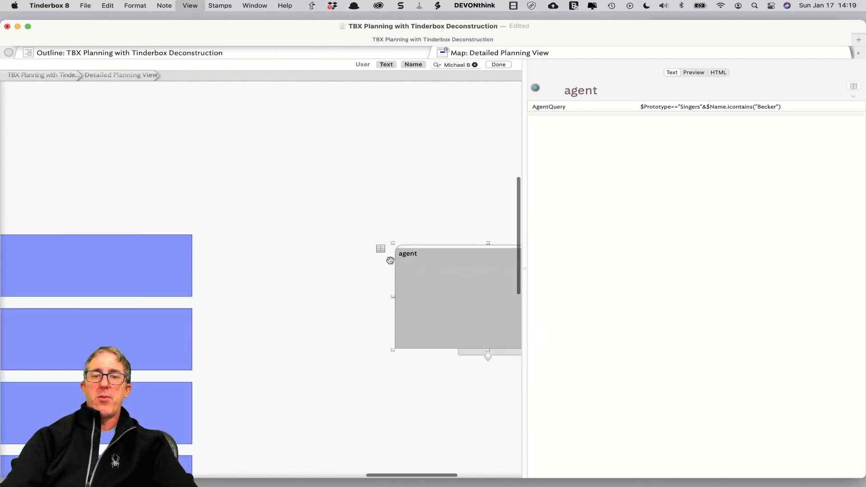
key("super+equal")
key("super+equal")
key("super+equal")
key("super+equal")
scroll(379, 269, "right", 10)
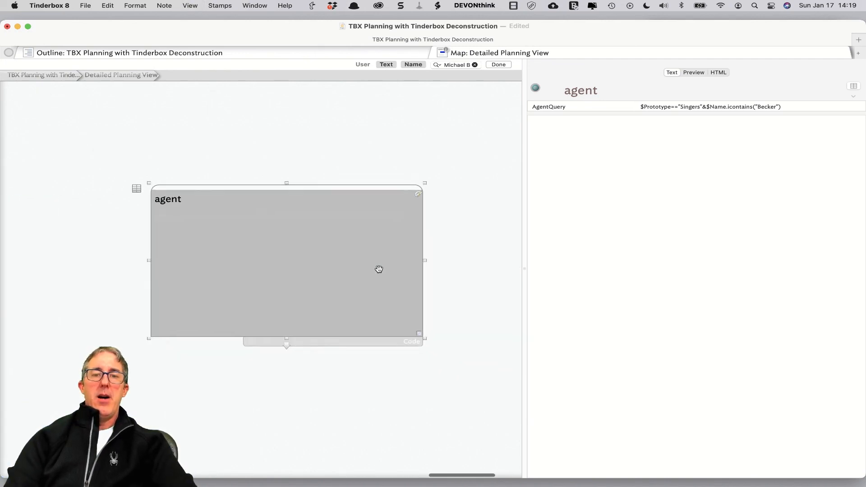
Add a Venue column with expression $Venue to the agent's summary table.
left_click(145, 186)
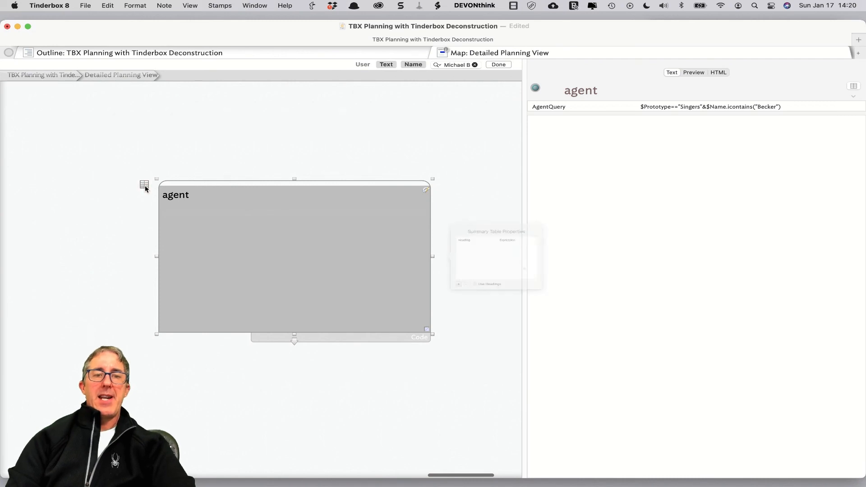
left_click(469, 308)
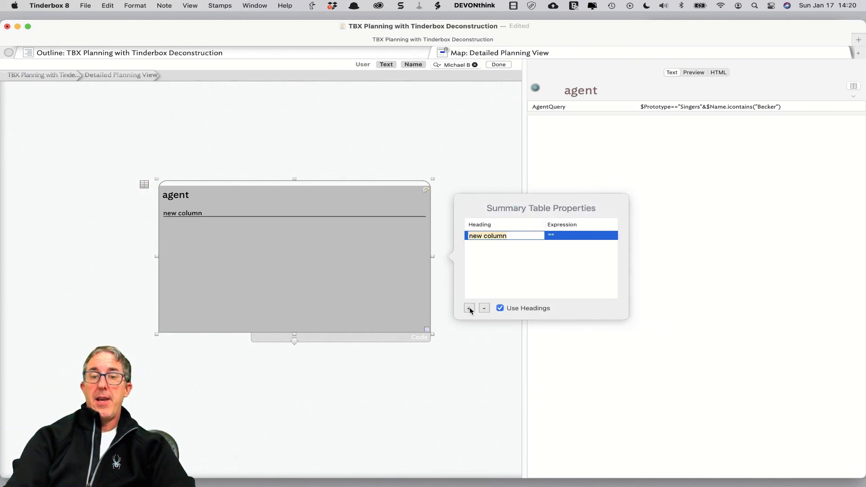
type("Venue")
key("Tab")
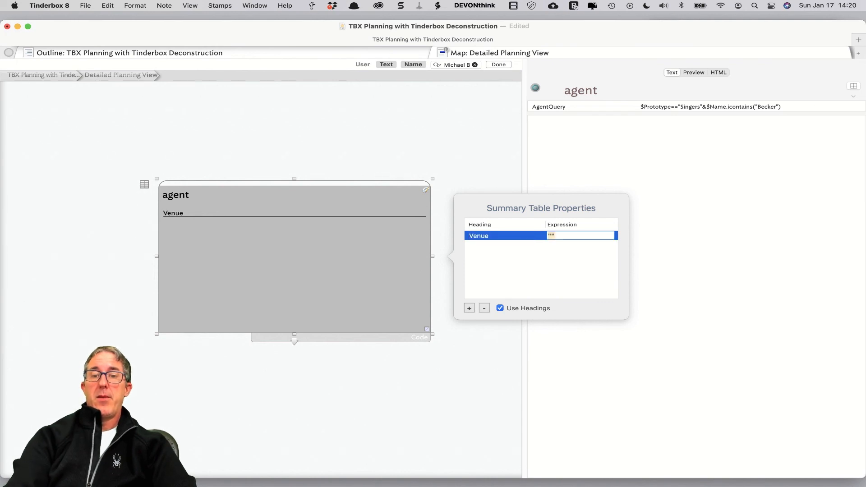
type("$Ven")
key("BackSpace")
key("BackSpace")
key("BackSpace")
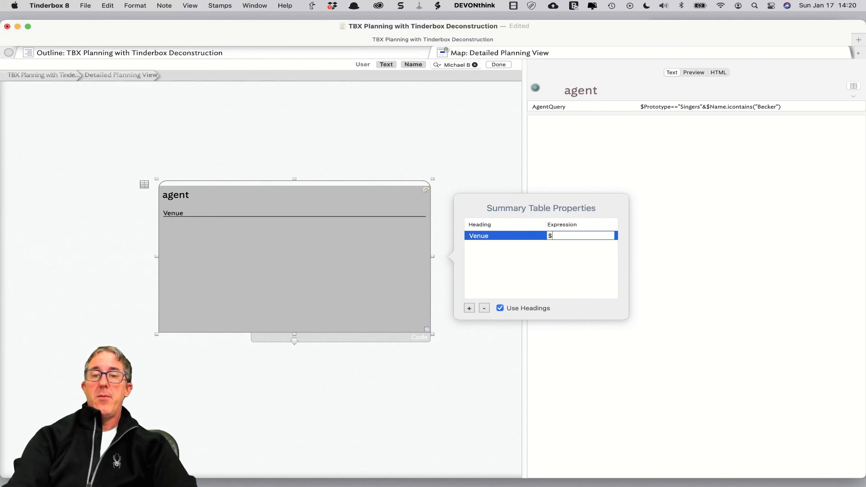
type("Venue")
key("Return")
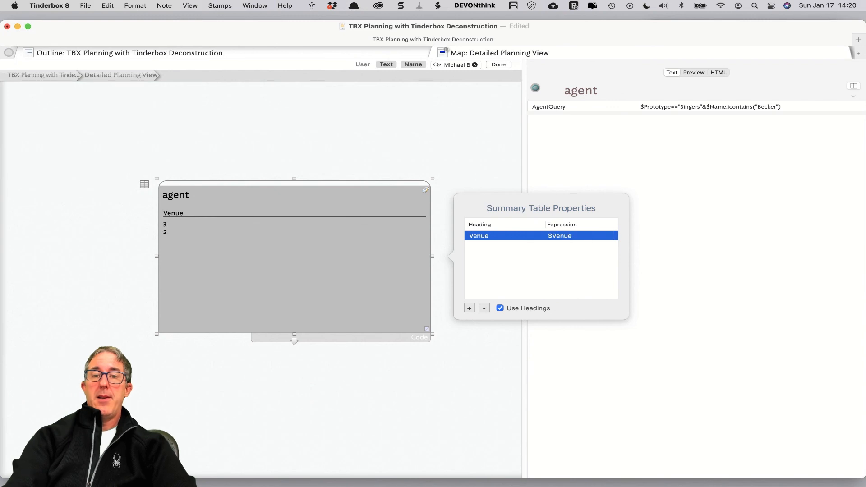
Add a Slot column using $Slot, correcting the heading typo from Stlot to Slot.
left_click(469, 308)
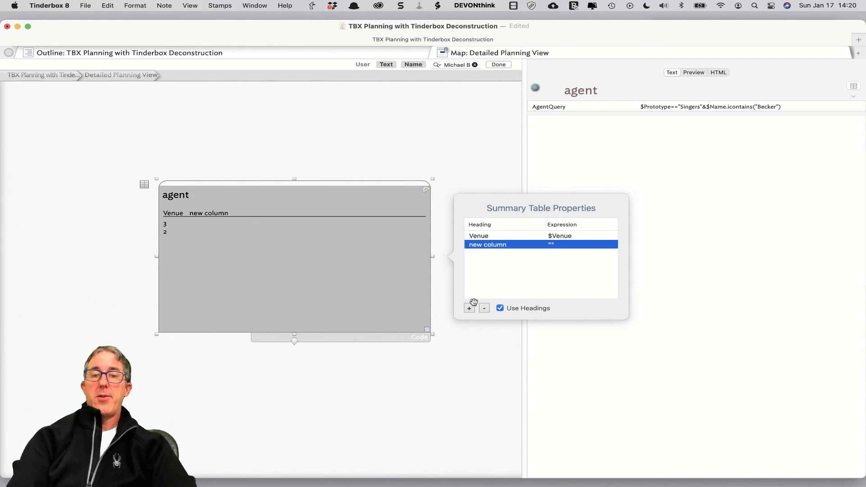
type("Stlot")
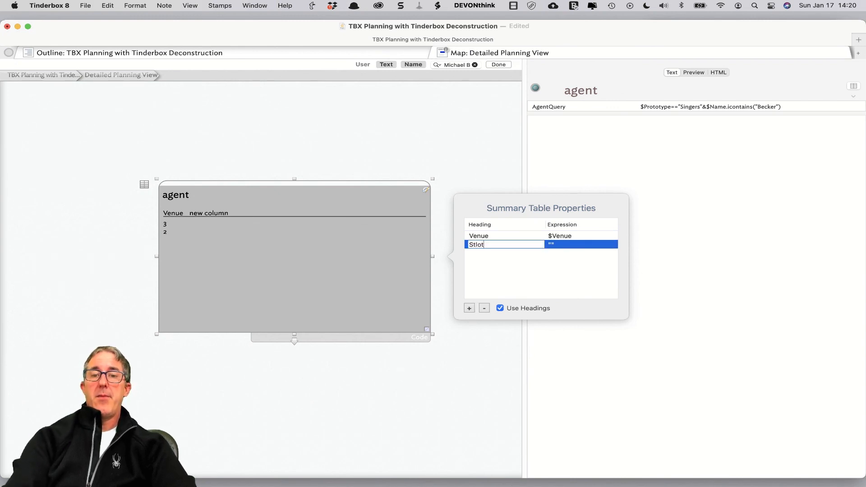
key("Tab")
type("$")
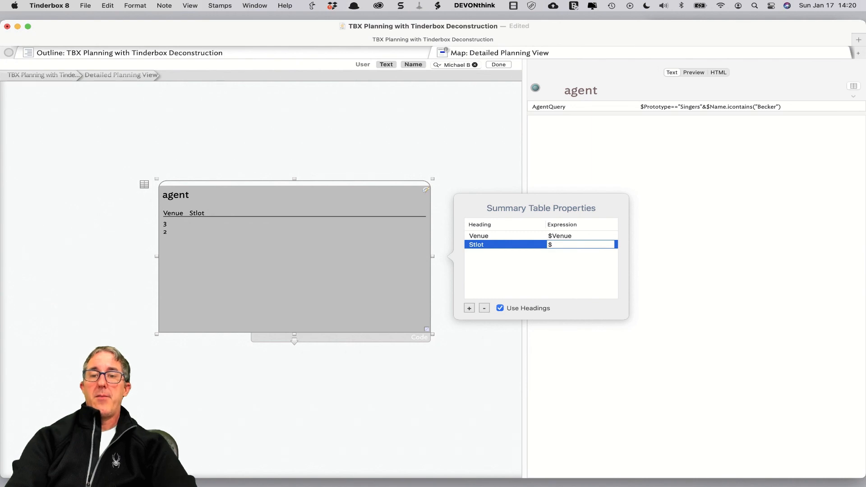
type("Slot")
key("Return")
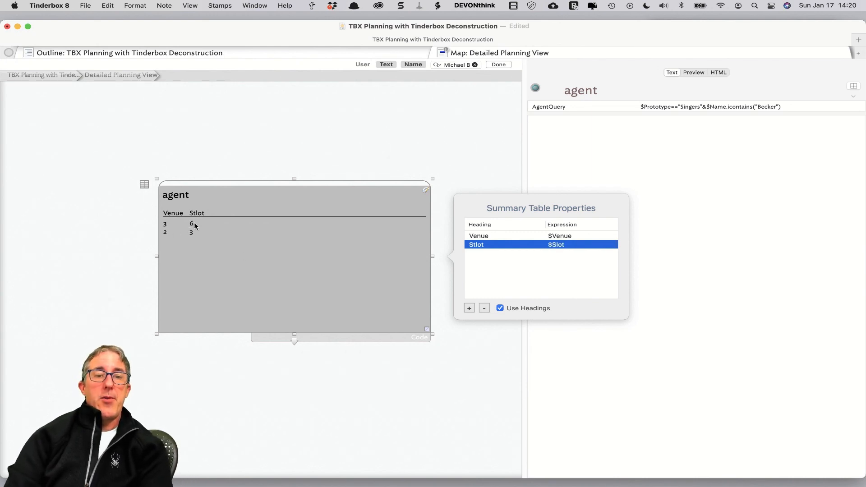
left_click(491, 244)
type("Slot")
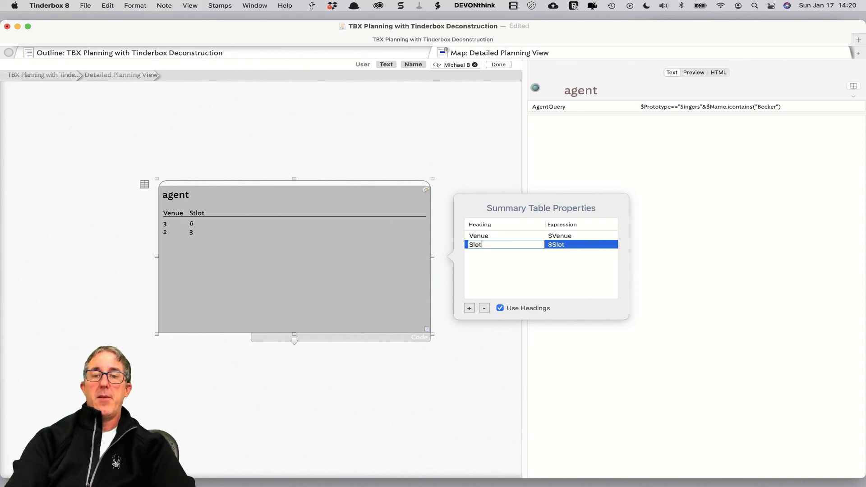
key("Return")
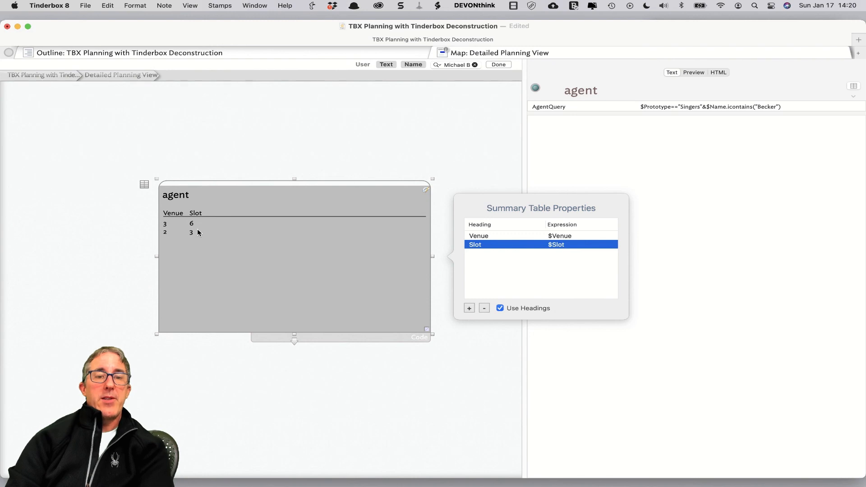
left_click(172, 236)
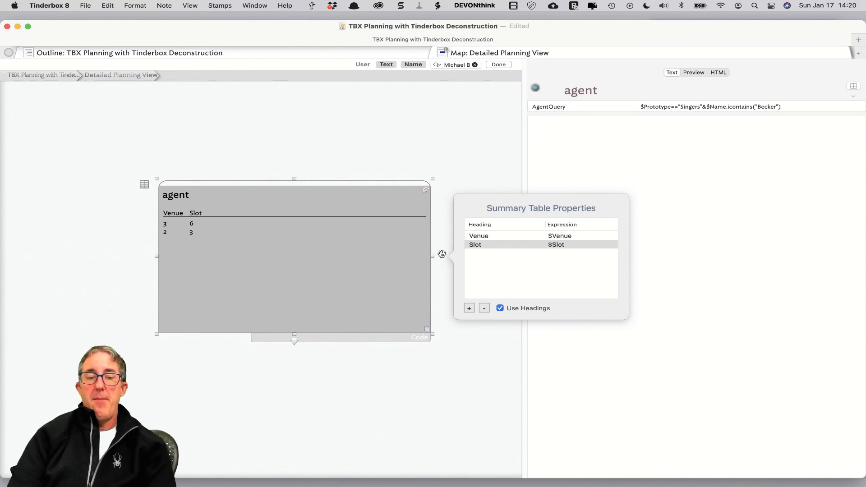
left_click(493, 275)
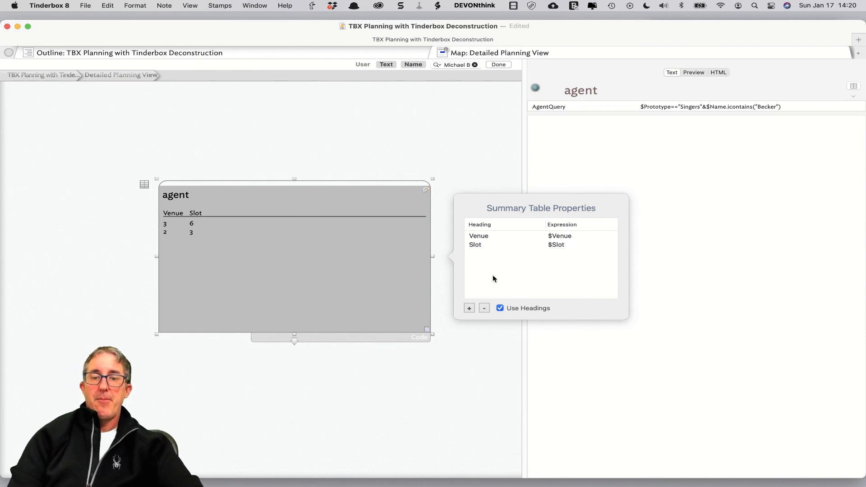
Open the Action Inspector for the agent and position it beside the map.
key("super+4")
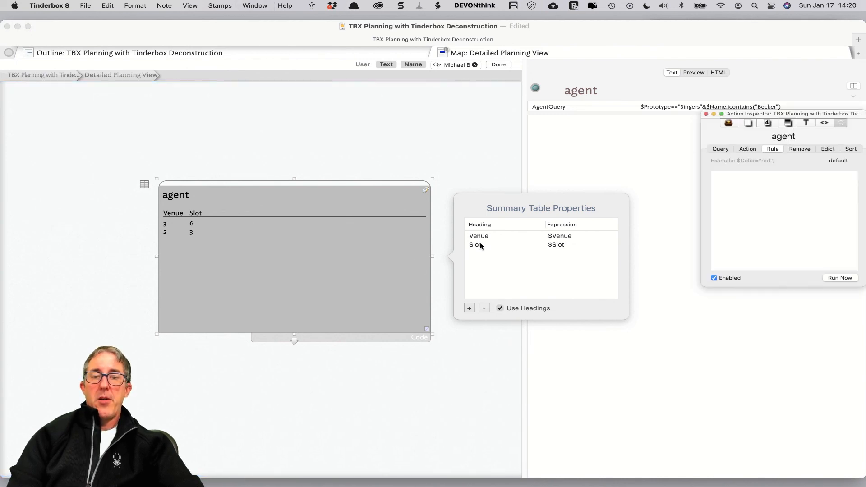
left_click_drag(796, 117, 621, 141)
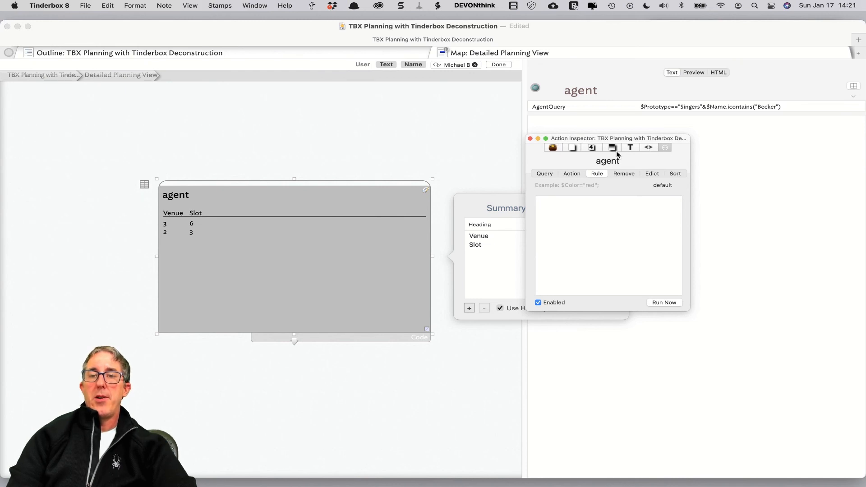
left_click(612, 149)
Start the agent's edict with $Subtitle="Total Time: ".
left_click(648, 148)
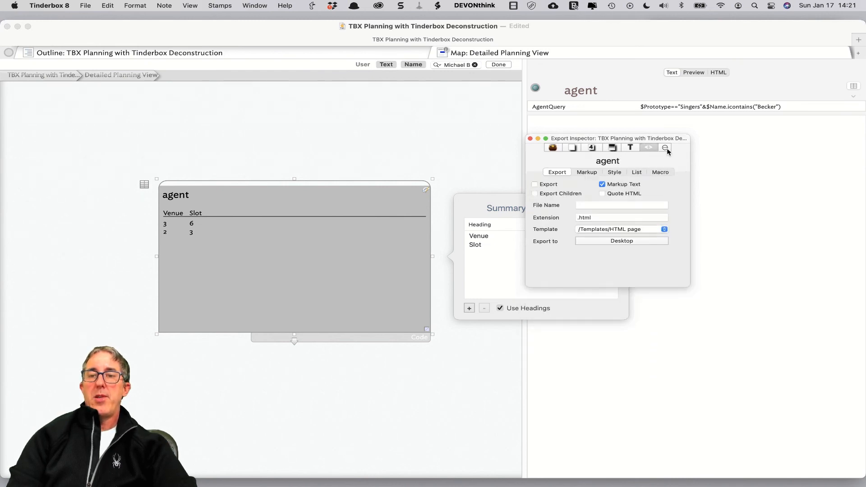
left_click(665, 147)
left_click(655, 174)
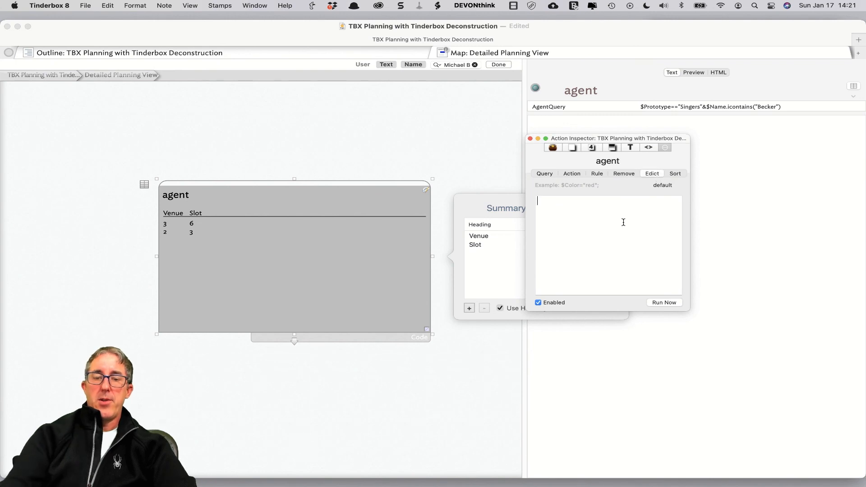
type("$Subtitle")
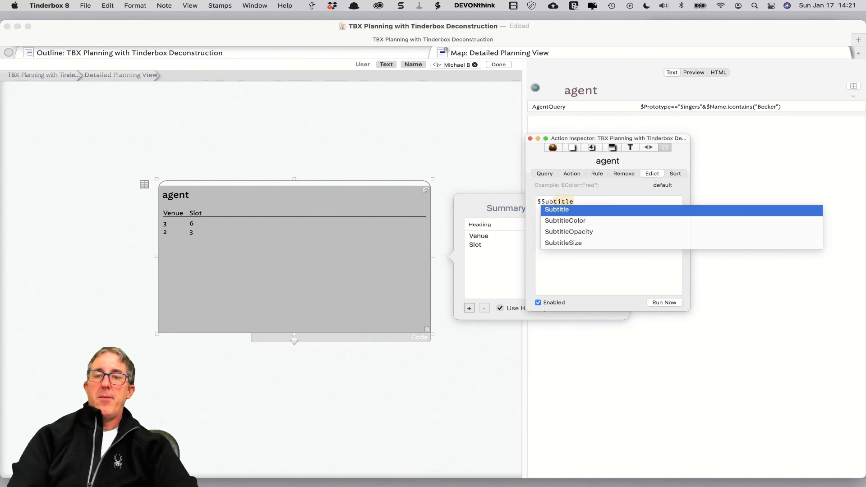
key("Return")
type("=")
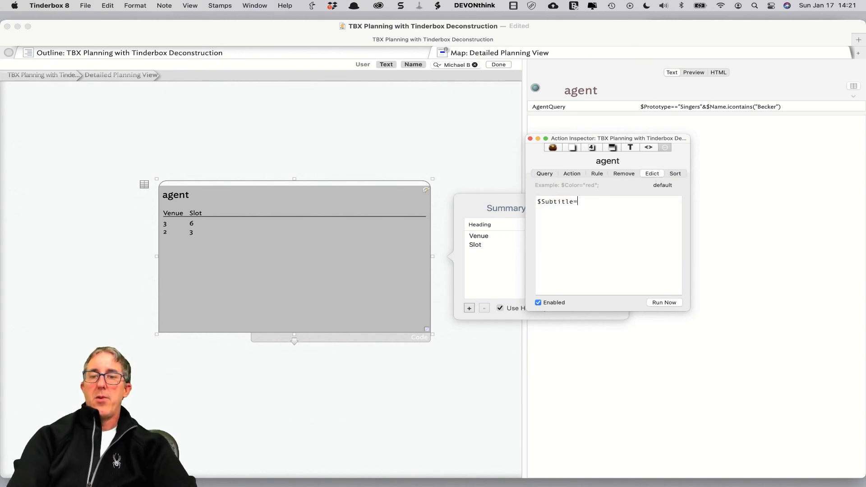
type("$")
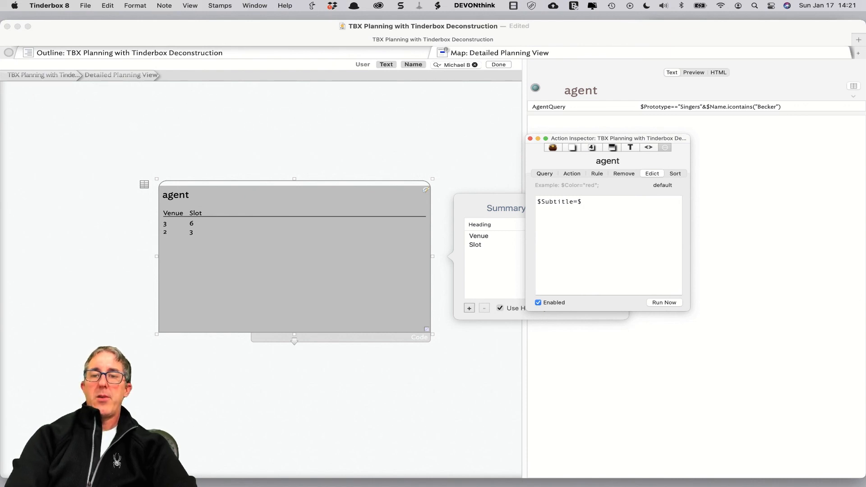
key("BackSpace")
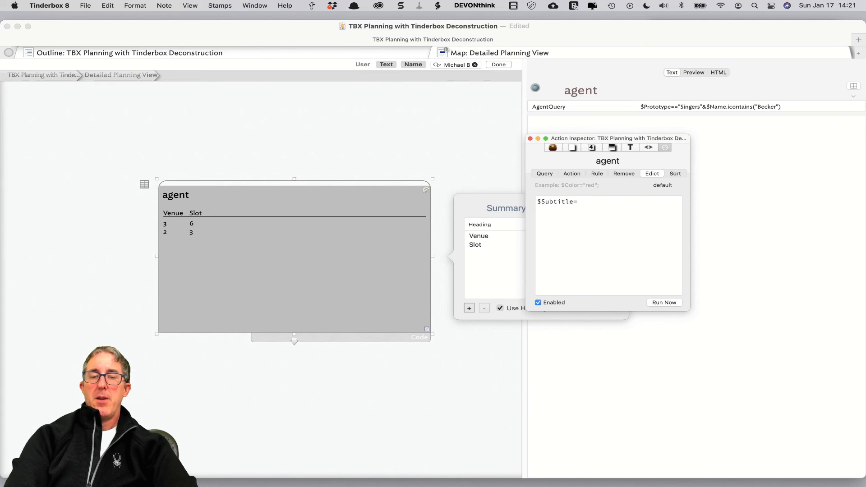
type("Time")
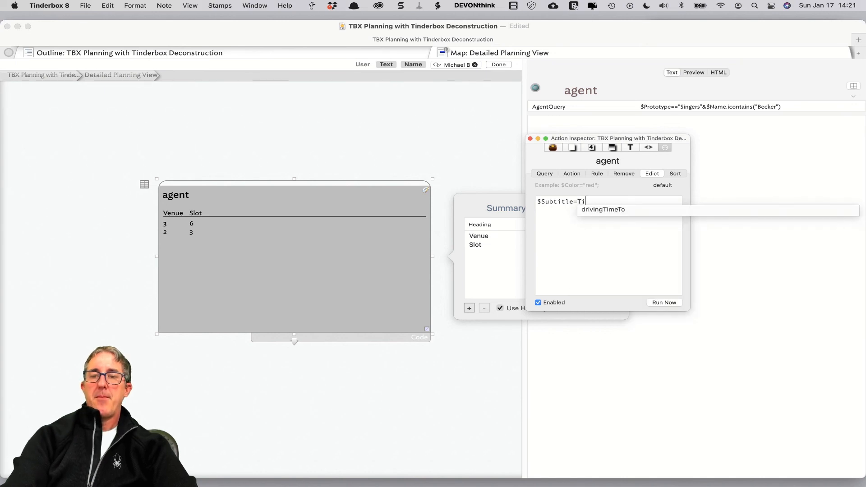
key("BackSpace")
key("BackSpace")
key("BackSpace")
key("BackSpace")
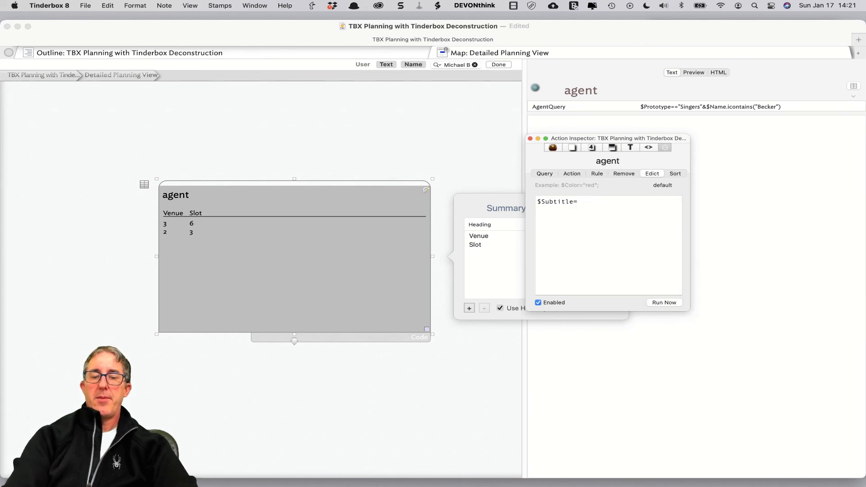
type("\"Togle")
key("BackSpace")
key("BackSpace")
key("BackSpace")
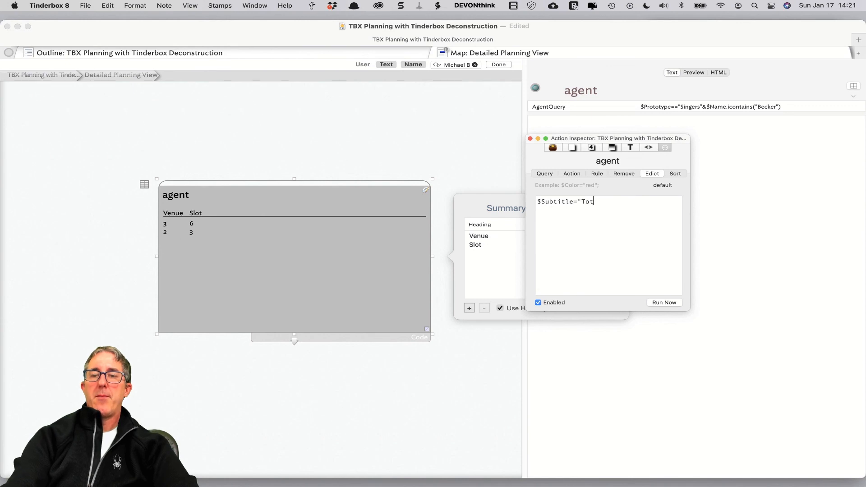
type("tota")
key("BackSpace")
type("al")
key("BackSpace")
key("BackSpace")
key("BackSpace")
key("BackSpace")
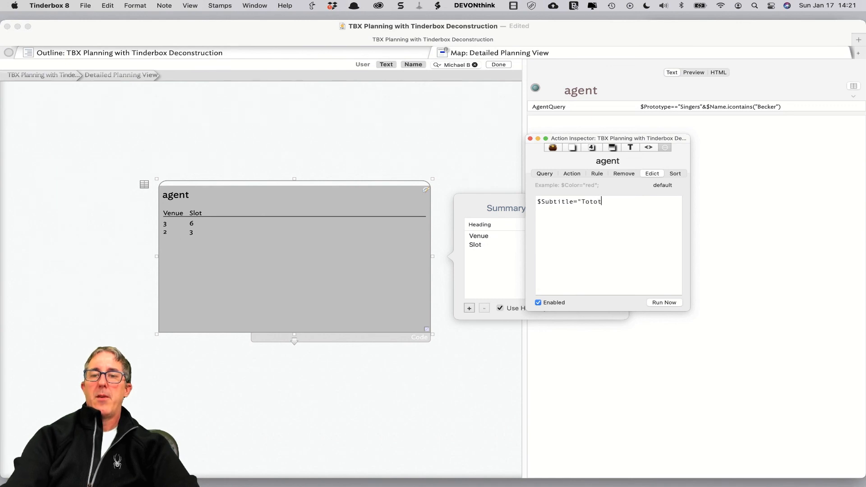
type("ortal")
key("BackSpace")
key("BackSpace")
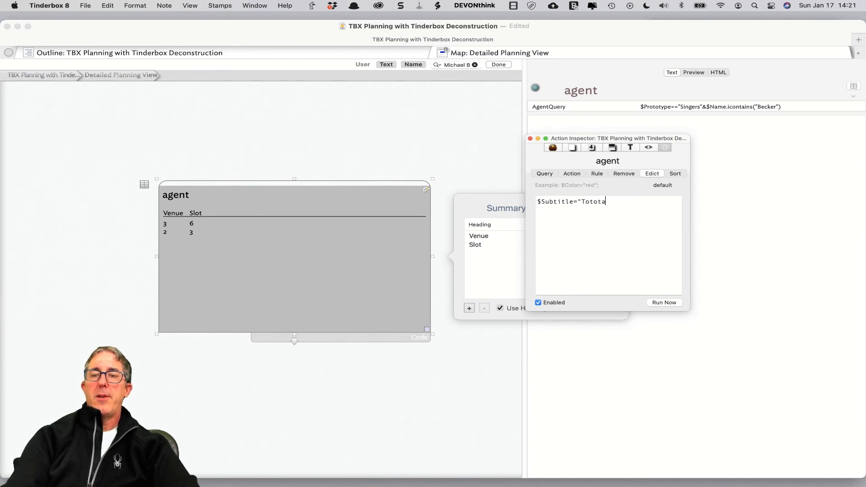
key("BackSpace")
key("BackSpace")
key("BackSpace")
key("BackSpace")
type("t")
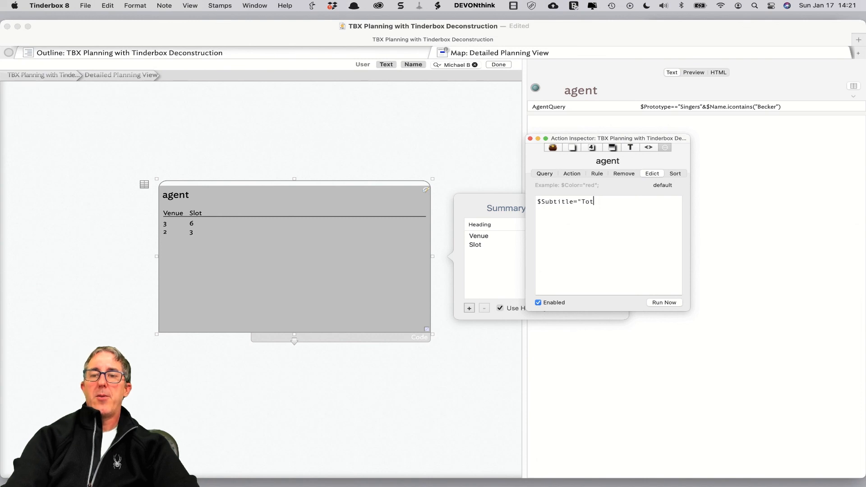
type("al Time: \"+")
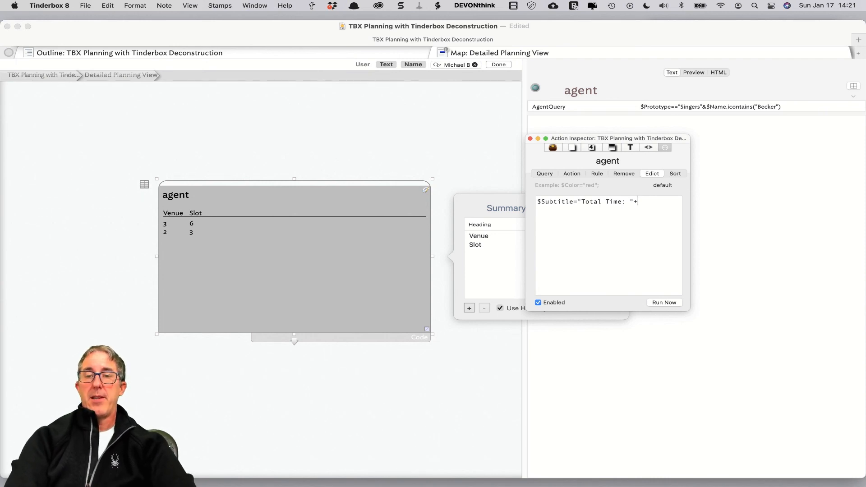
Complete the edict with +$ChildCount*10+" min".
type("$Chil")
key("Down")
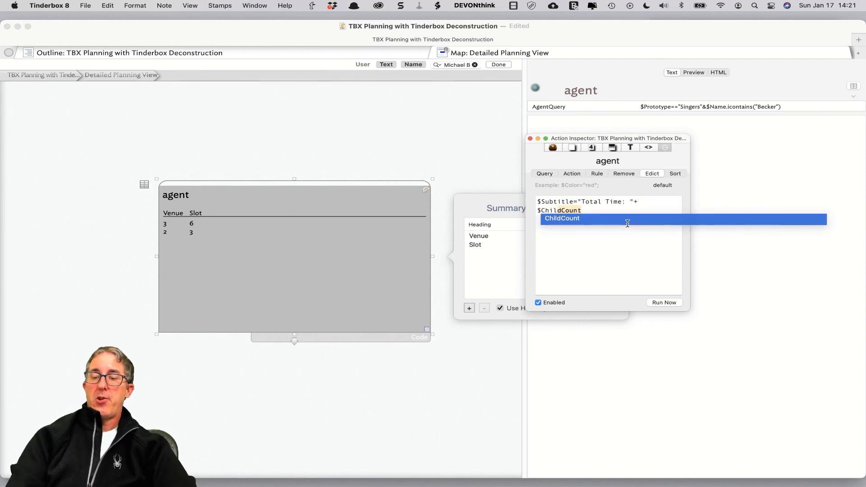
key("Return")
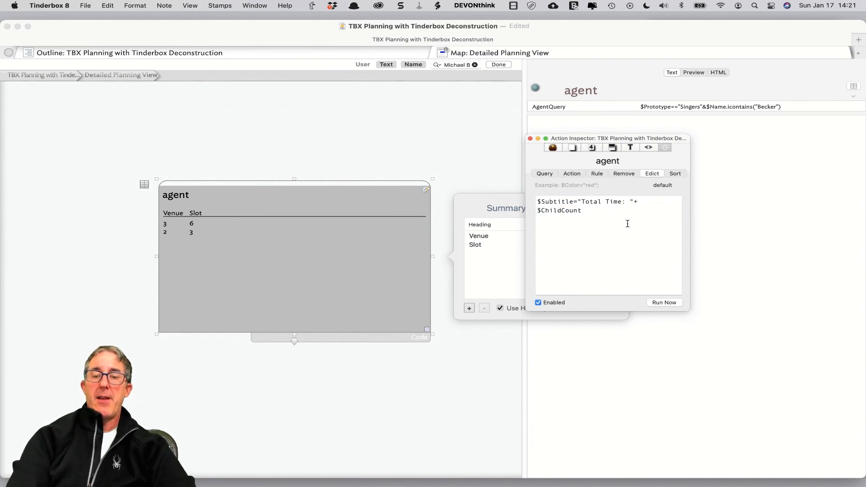
type("*")
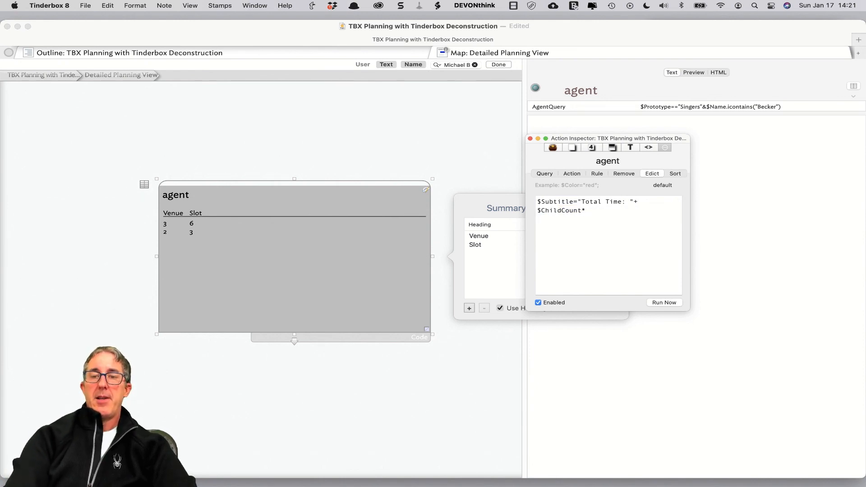
type("10+\"")
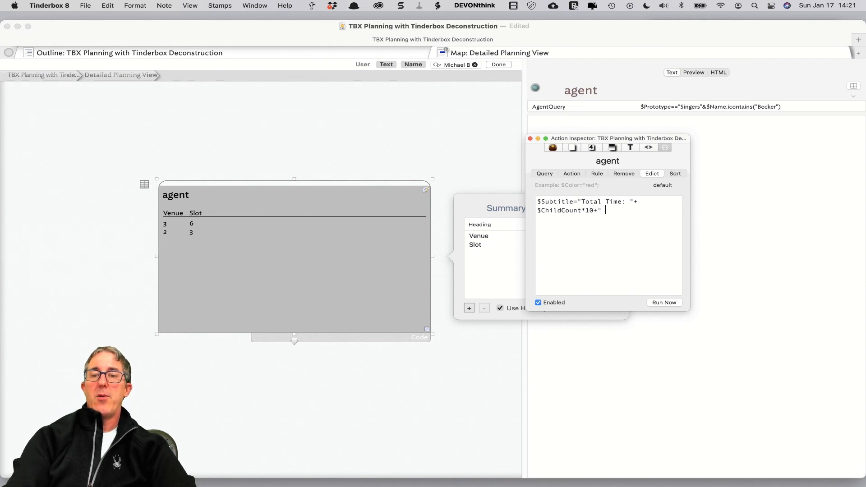
type("min\";")
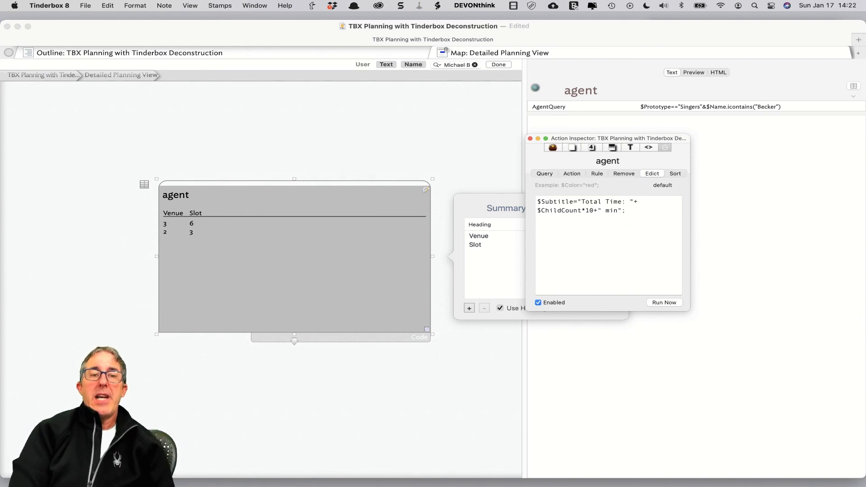
Run the edict to show 'Total Time: 20 min' and rename the agent to the singer's full name.
left_click(664, 302)
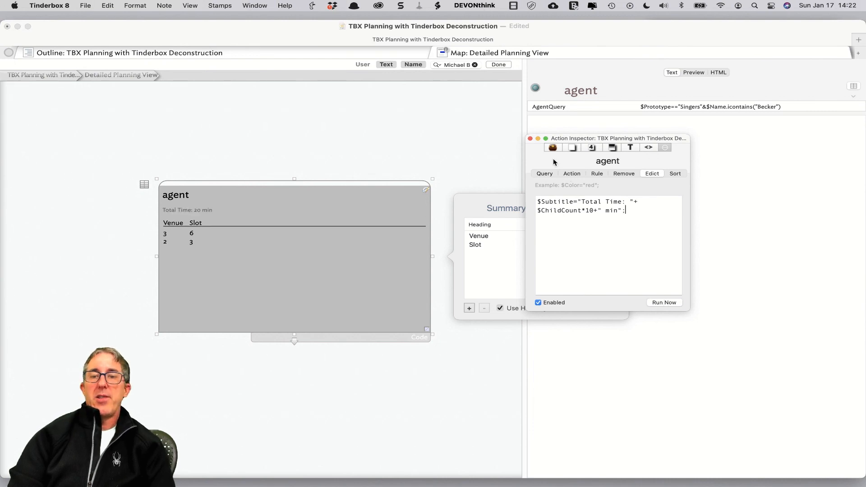
left_click(530, 138)
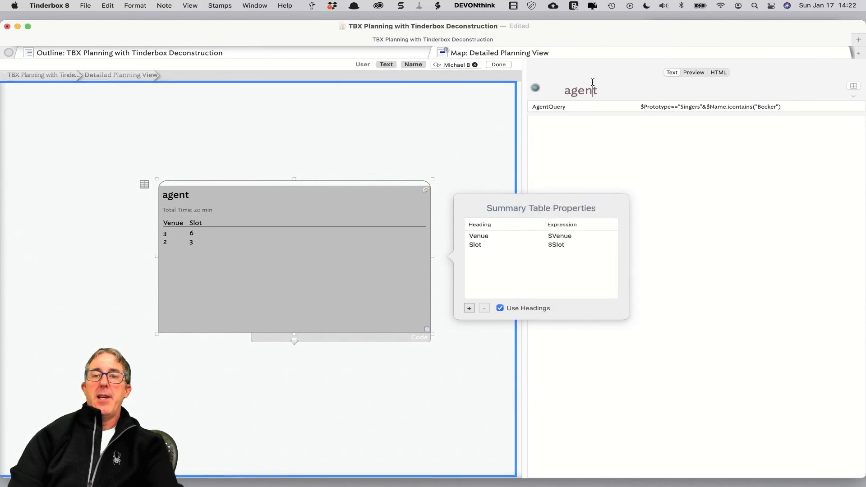
double_click(580, 90)
type("Michael")
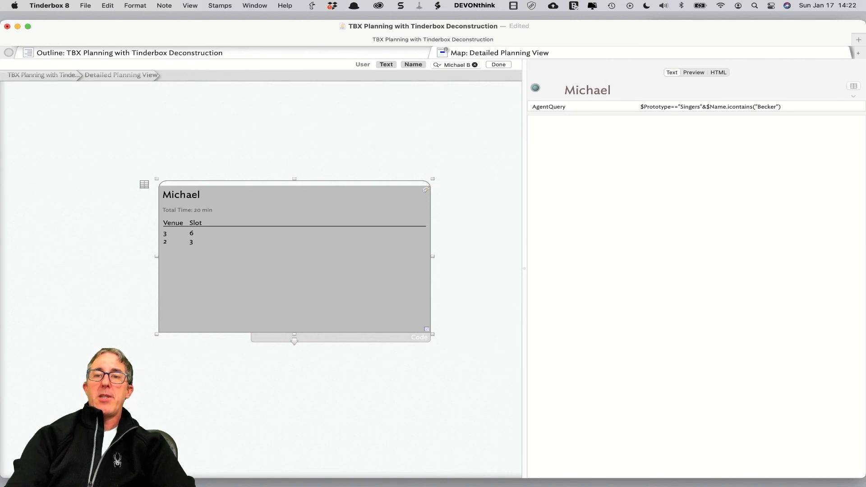
type(" Becker")
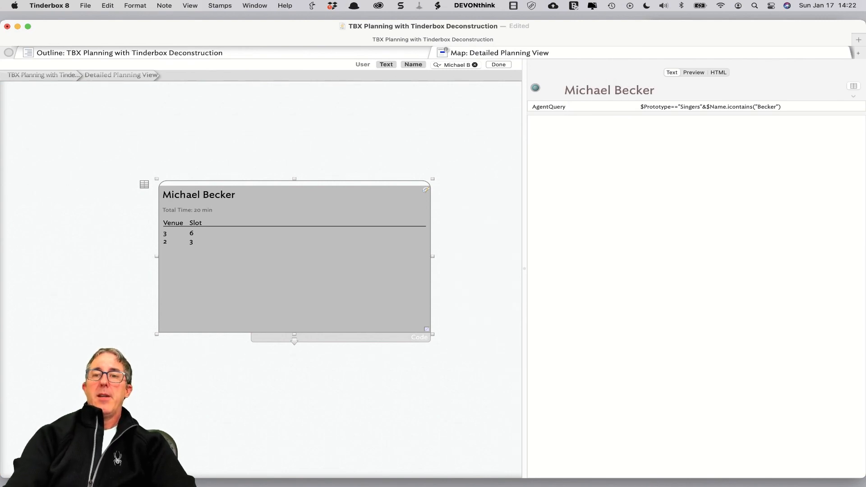
left_click(332, 171)
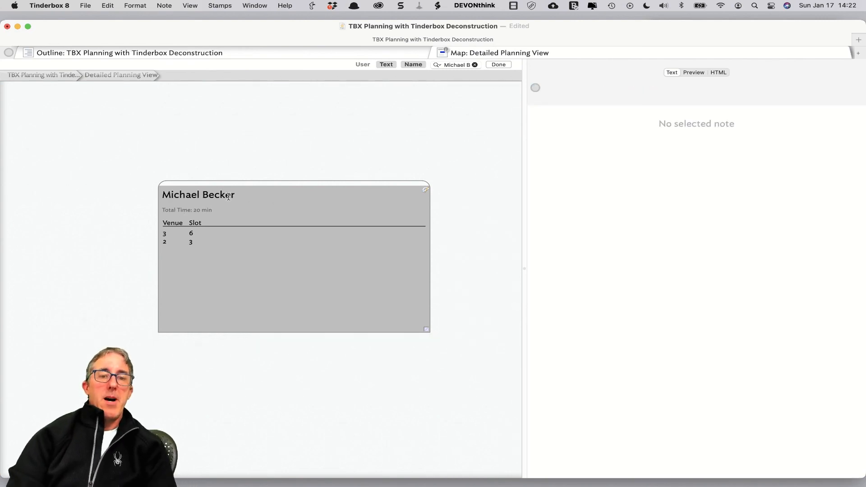
left_click(202, 217)
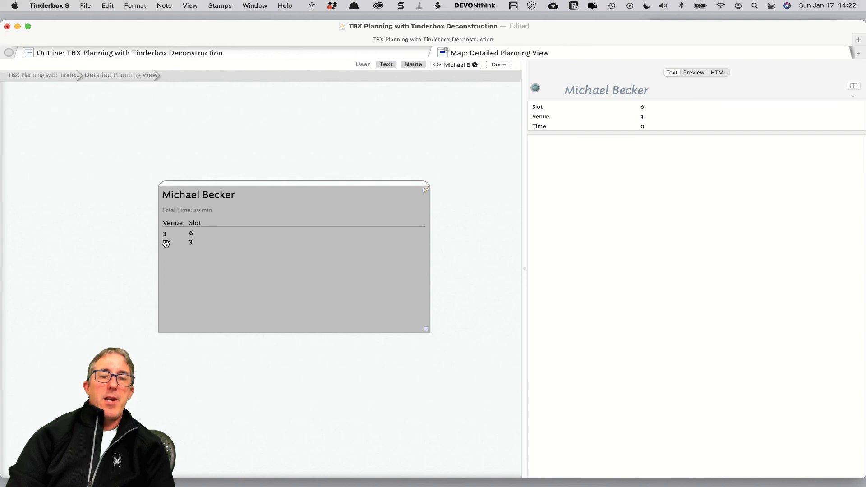
Zoom out to show the full Venue 1–6 by slot 1–14 grid with all three singer notes.
scroll(87, 337, "left", 10)
scroll(87, 337, "left", 10)
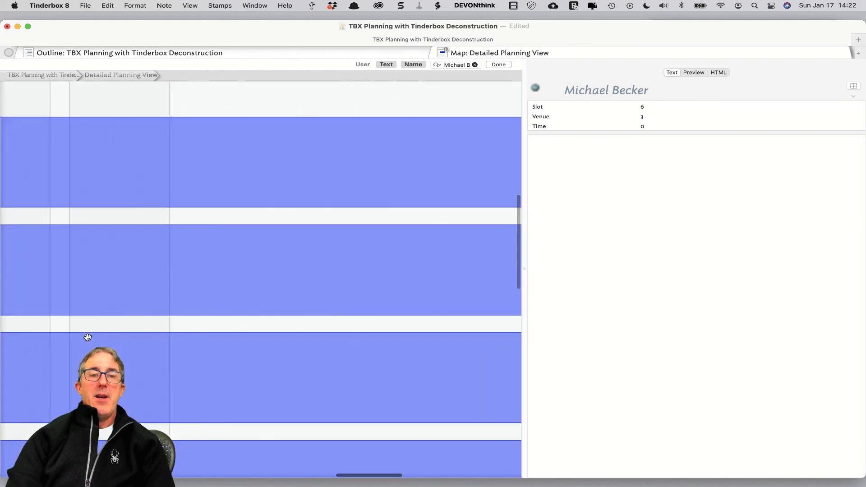
key("super+minus")
key("super+minus")
key("super+minus")
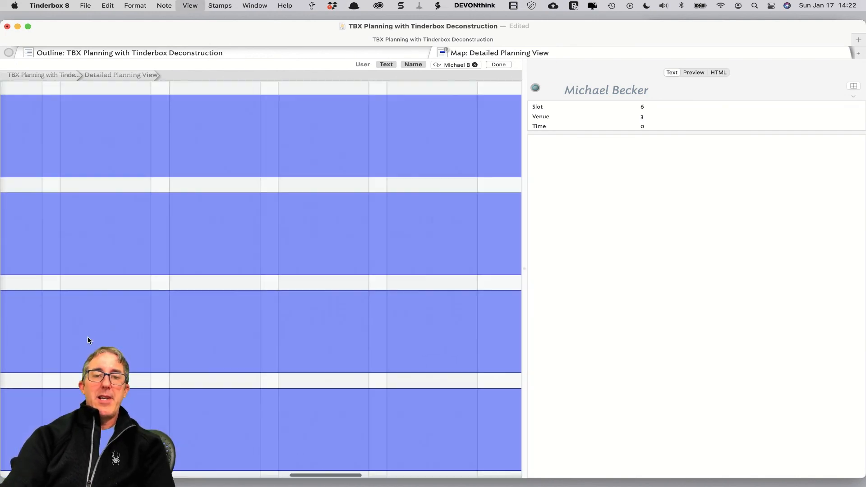
key("super+minus")
key("super+minus")
key("super+minus")
key("super+minus")
key("super+minus")
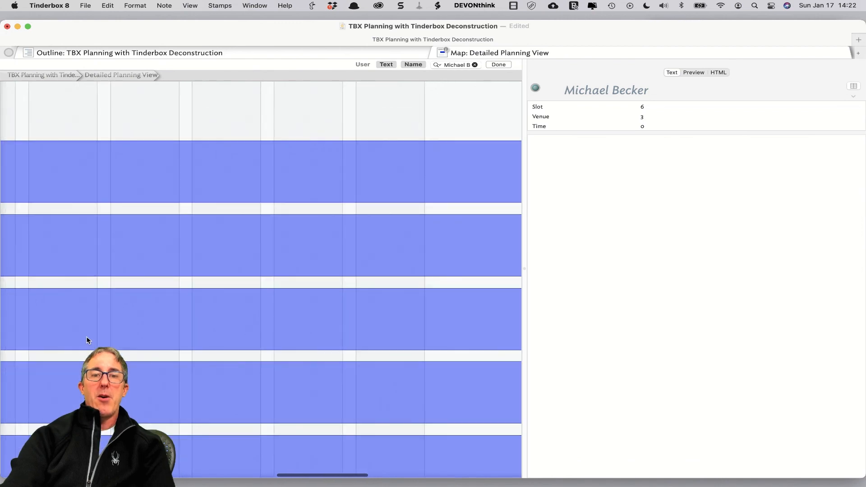
key("super+minus")
key("super+minus")
key("super+minus")
key("super+minus")
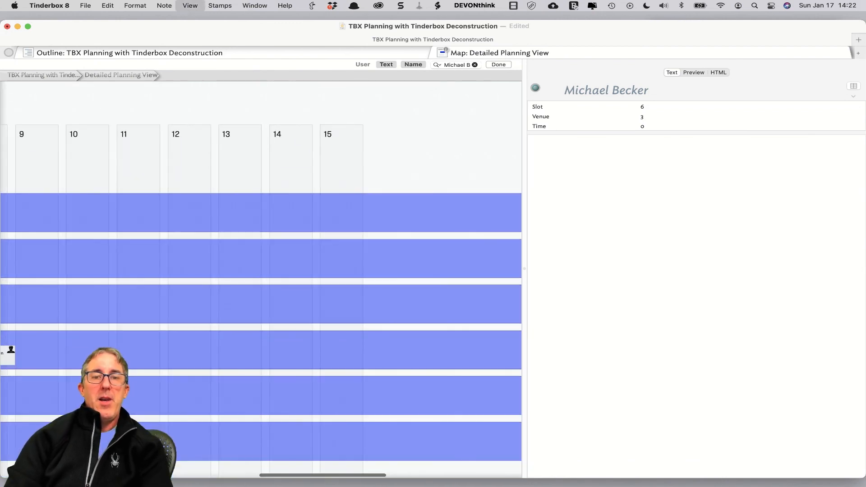
key("super+minus")
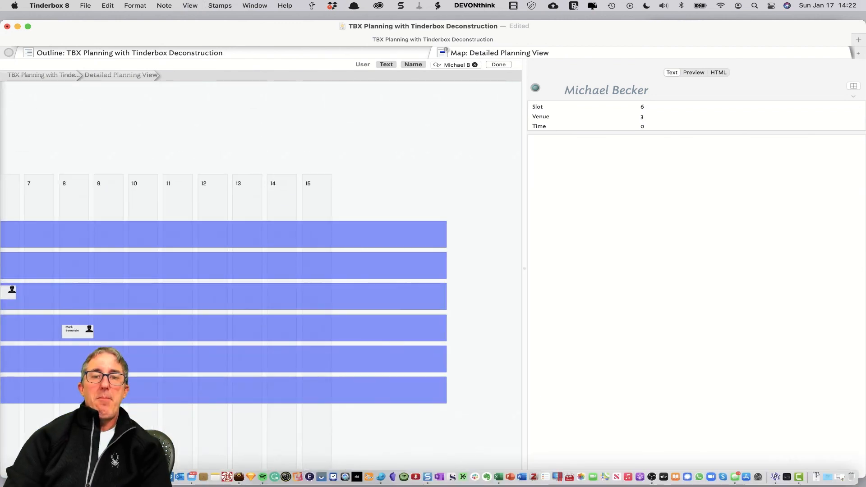
key("super+minus")
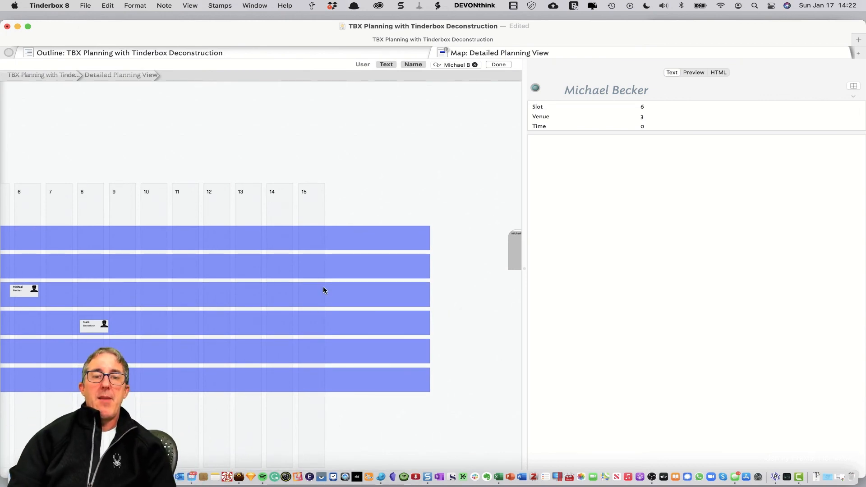
scroll(323, 286, "left", 10)
scroll(323, 286, "down", 3)
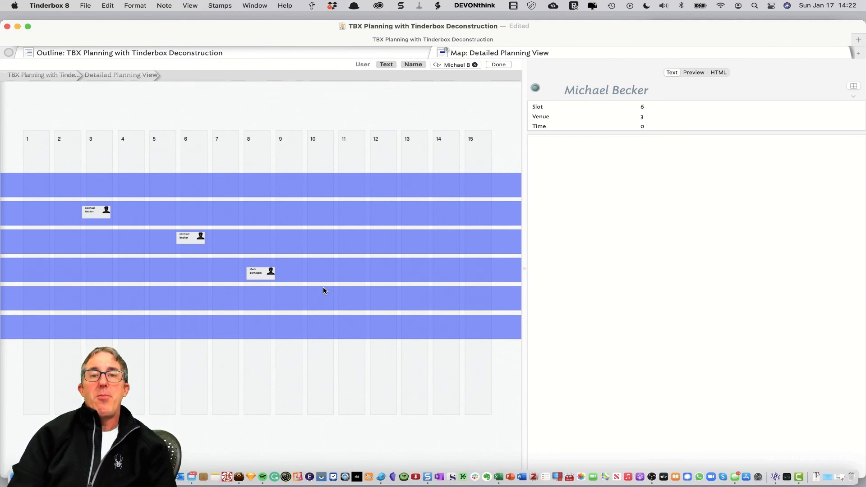
scroll(323, 291, "left", 5)
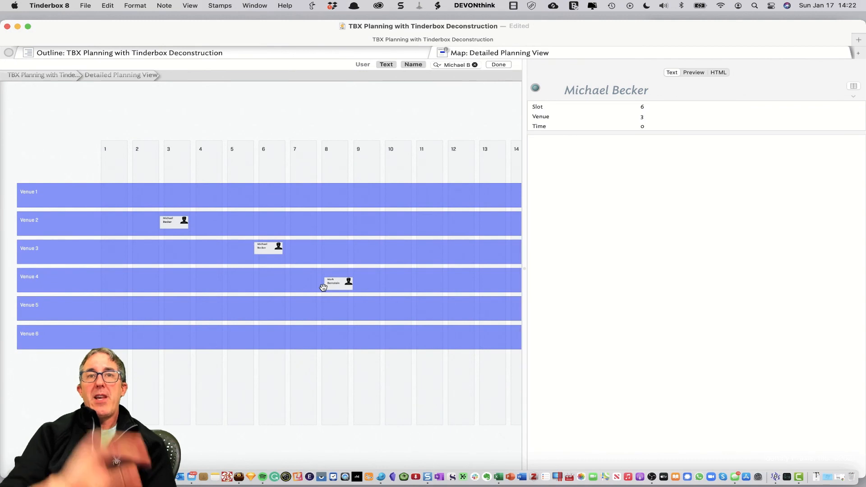